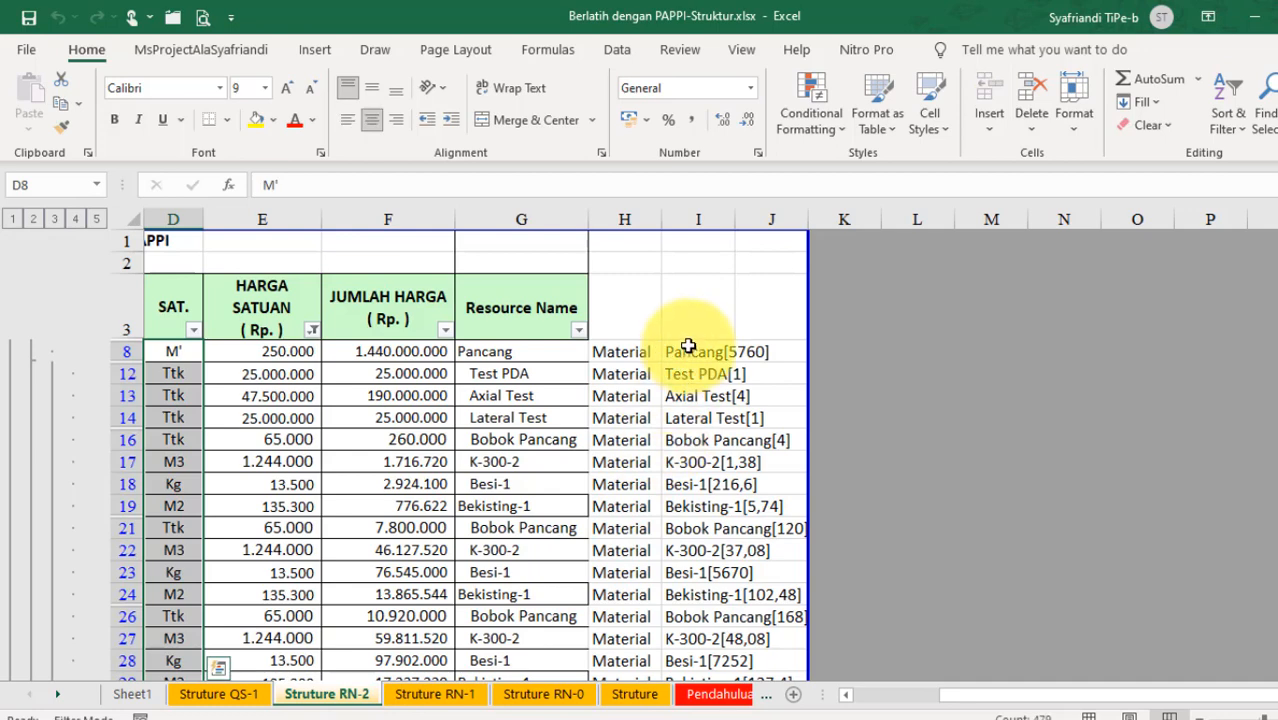
drag(690, 351, 750, 612)
click(236, 700)
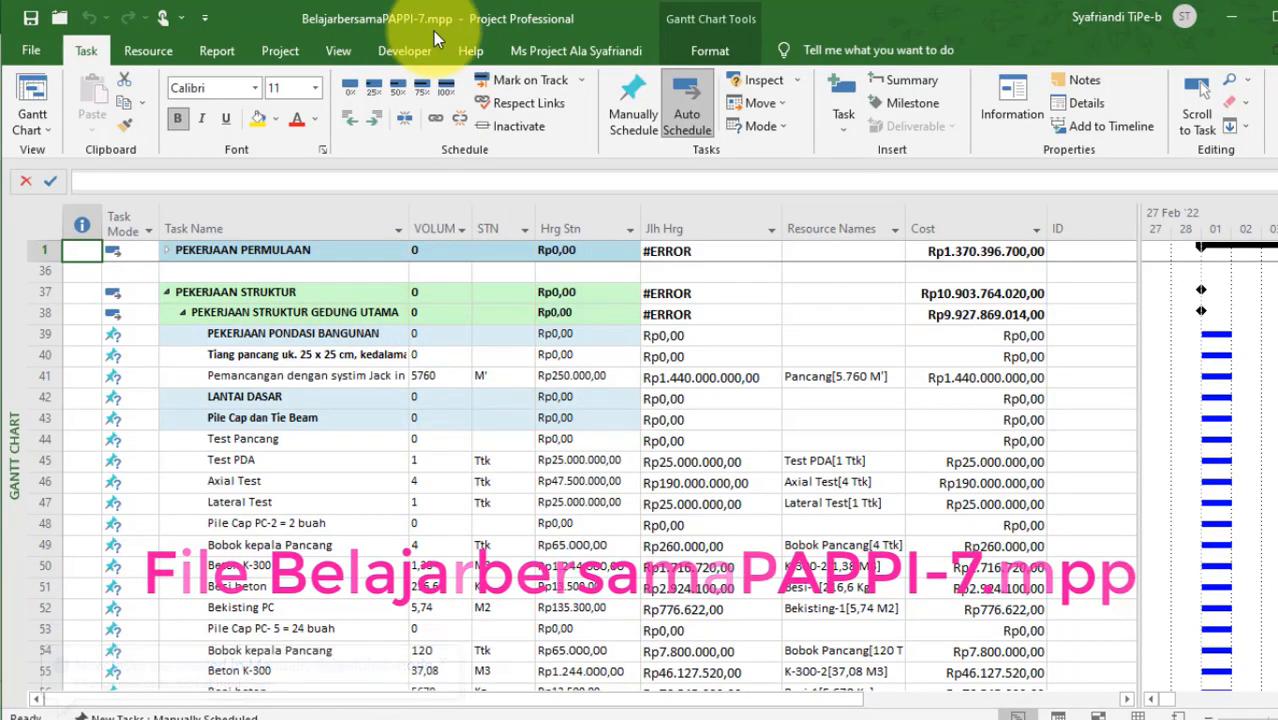
Switch to the BelajarbersamaPAPPI-7.mpp schedule in Microsoft Project and recalculate the project.
click(690, 214)
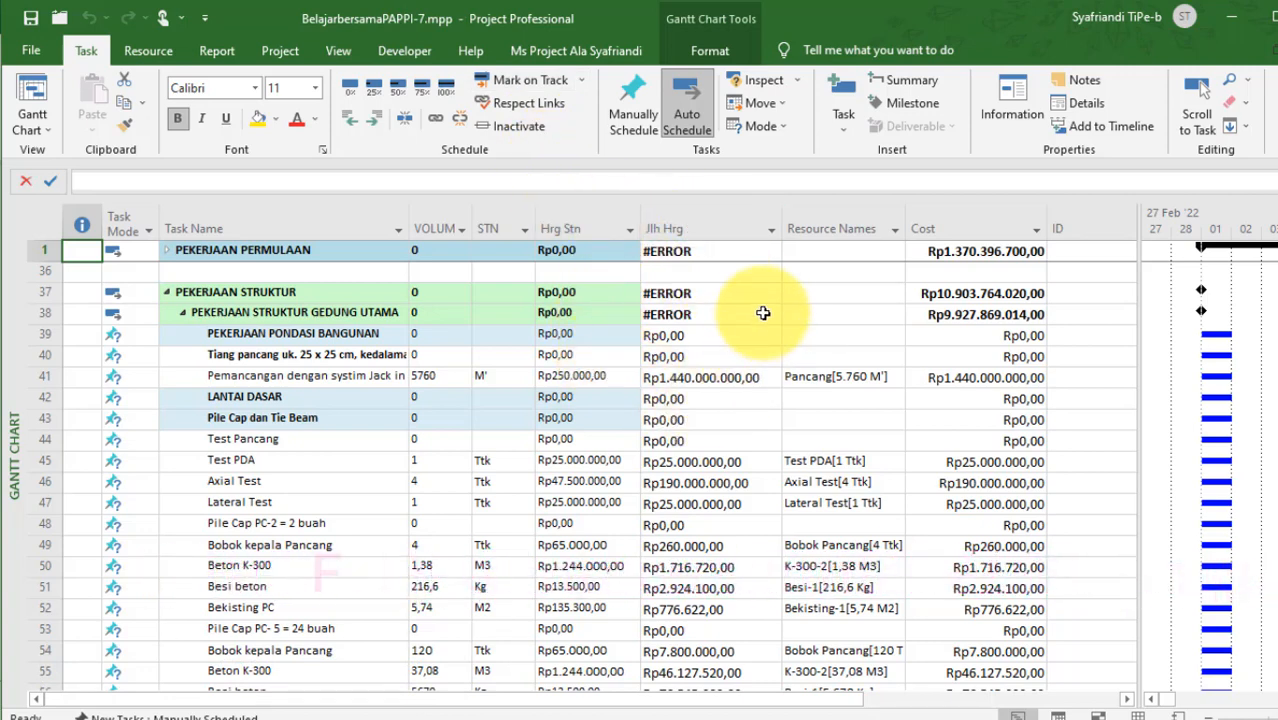
click(281, 50)
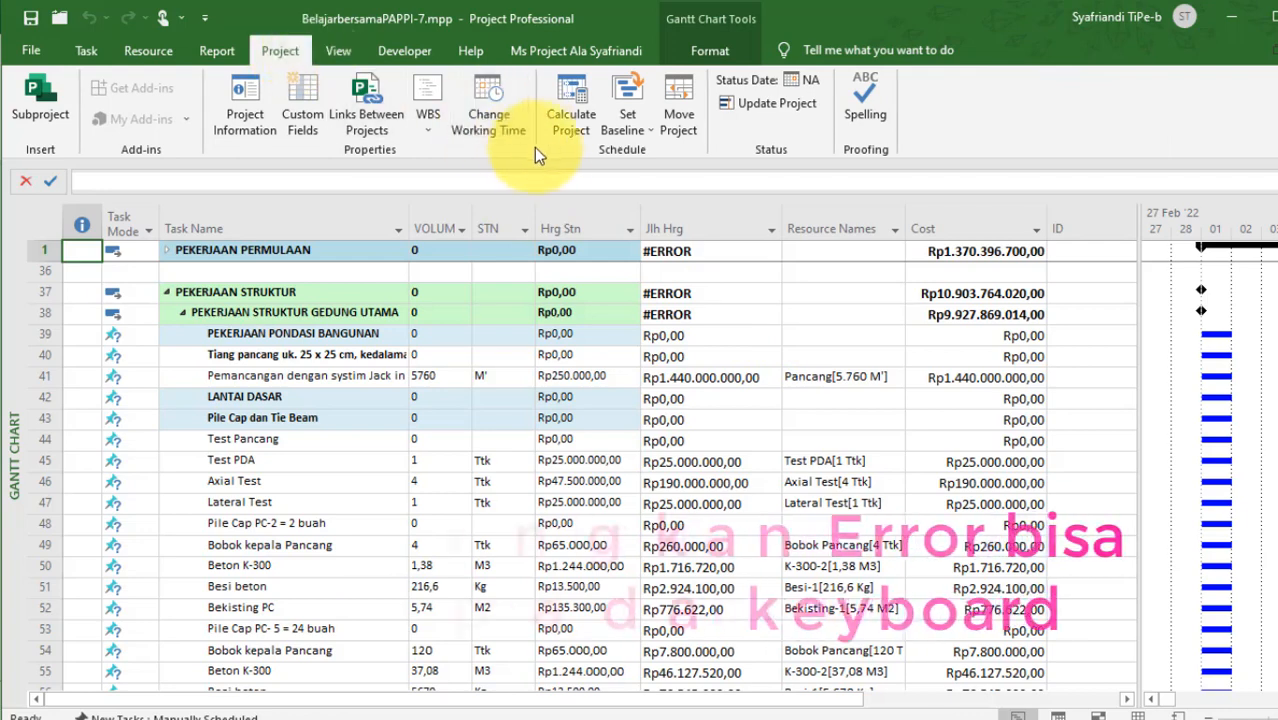
click(562, 99)
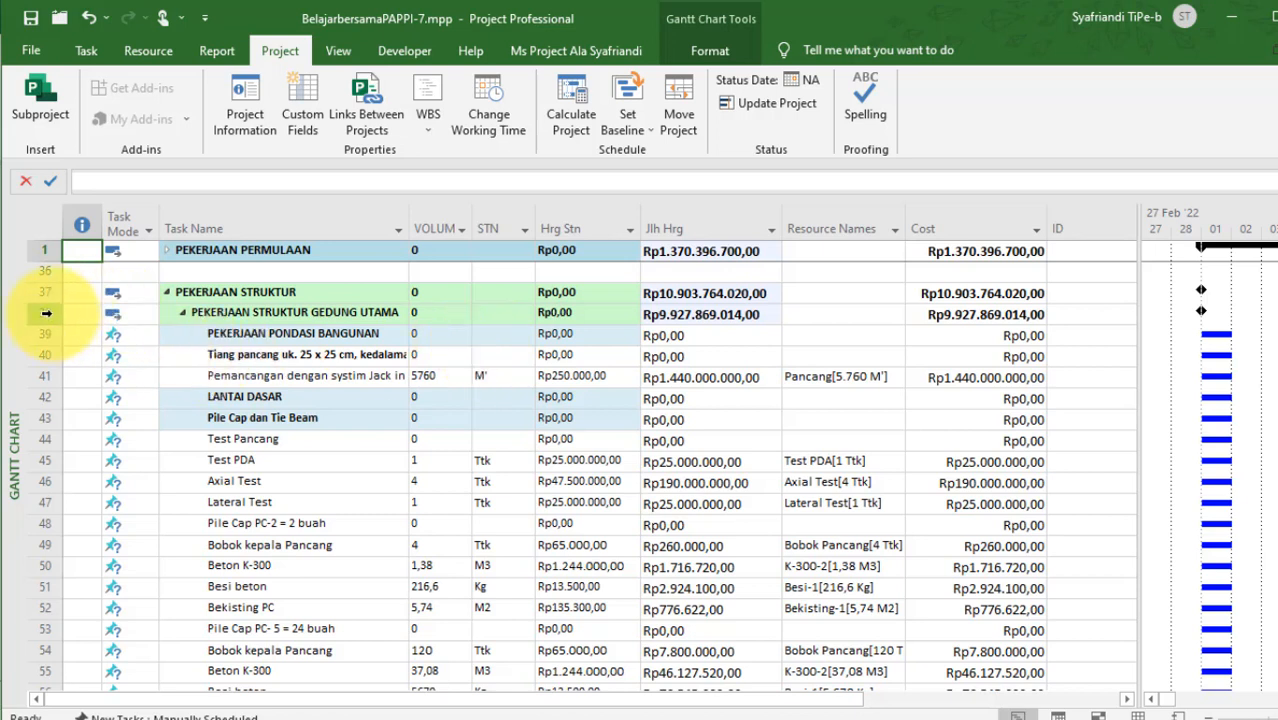
Insert five blank rows above PEKERJAAN STRUKTUR GEDUNG UTAMA and enter a task named Pemancangan in the first one.
drag(42, 309, 50, 397)
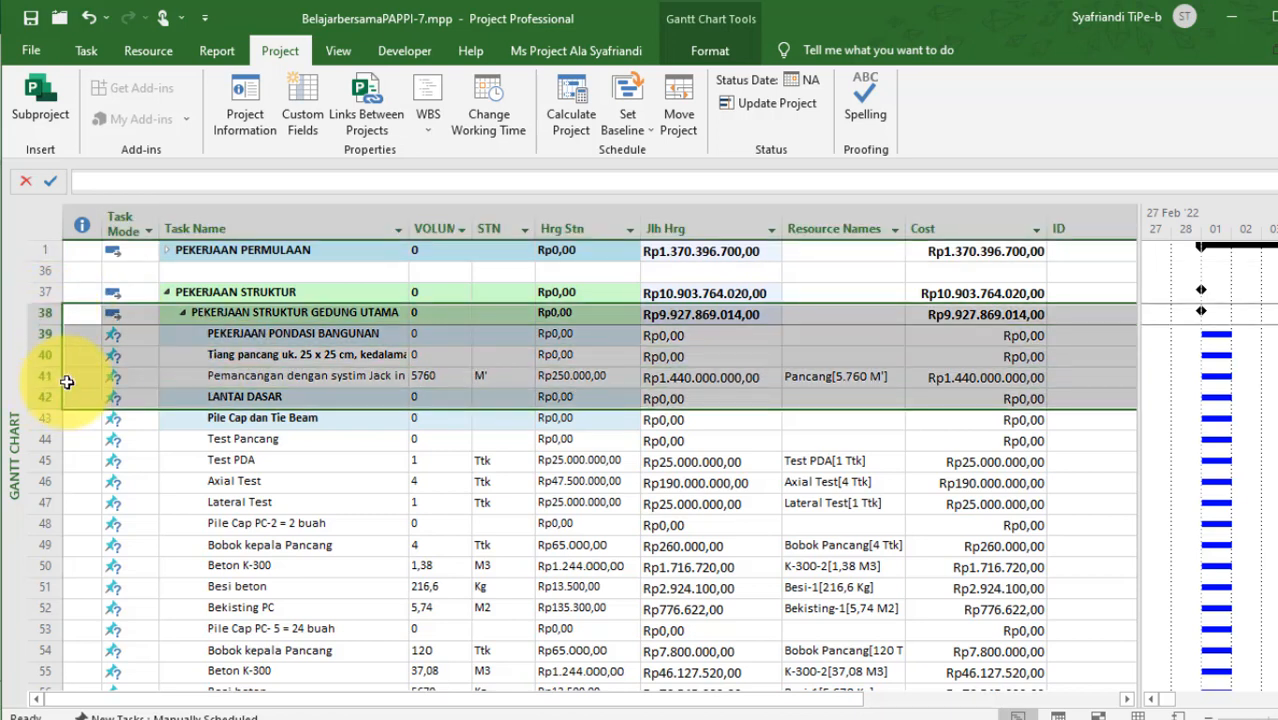
key(Insert)
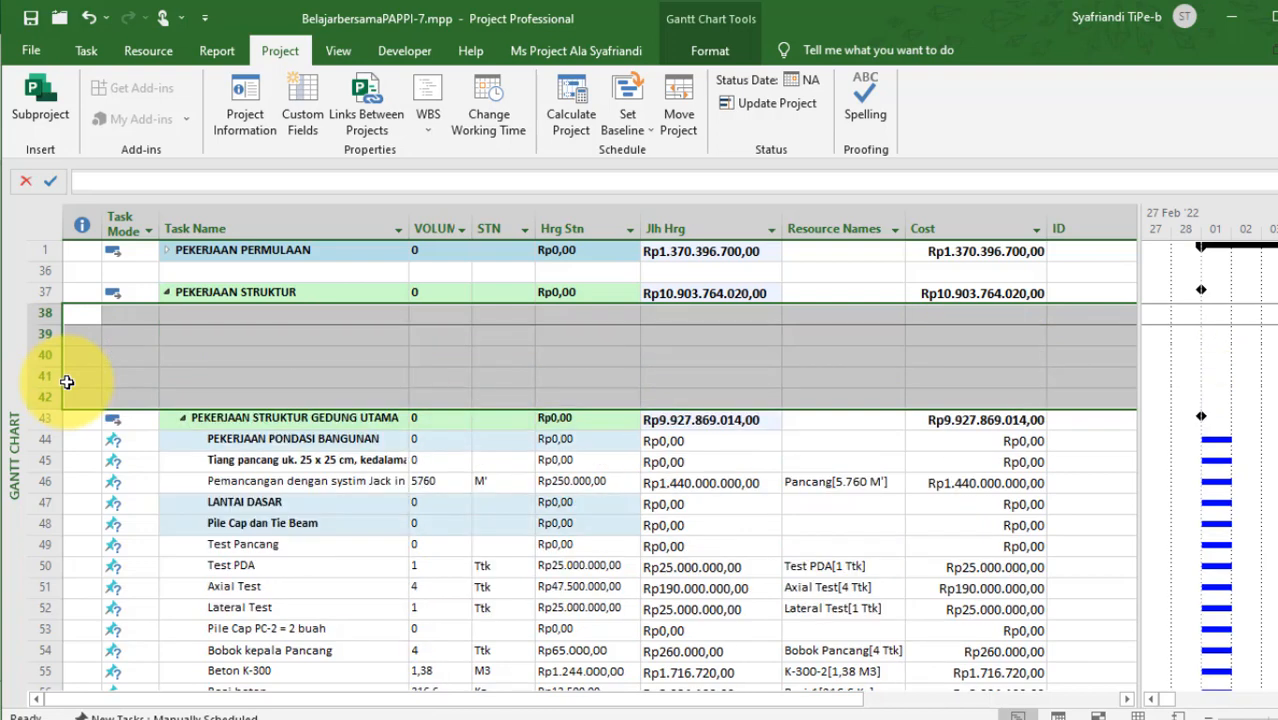
click(203, 316)
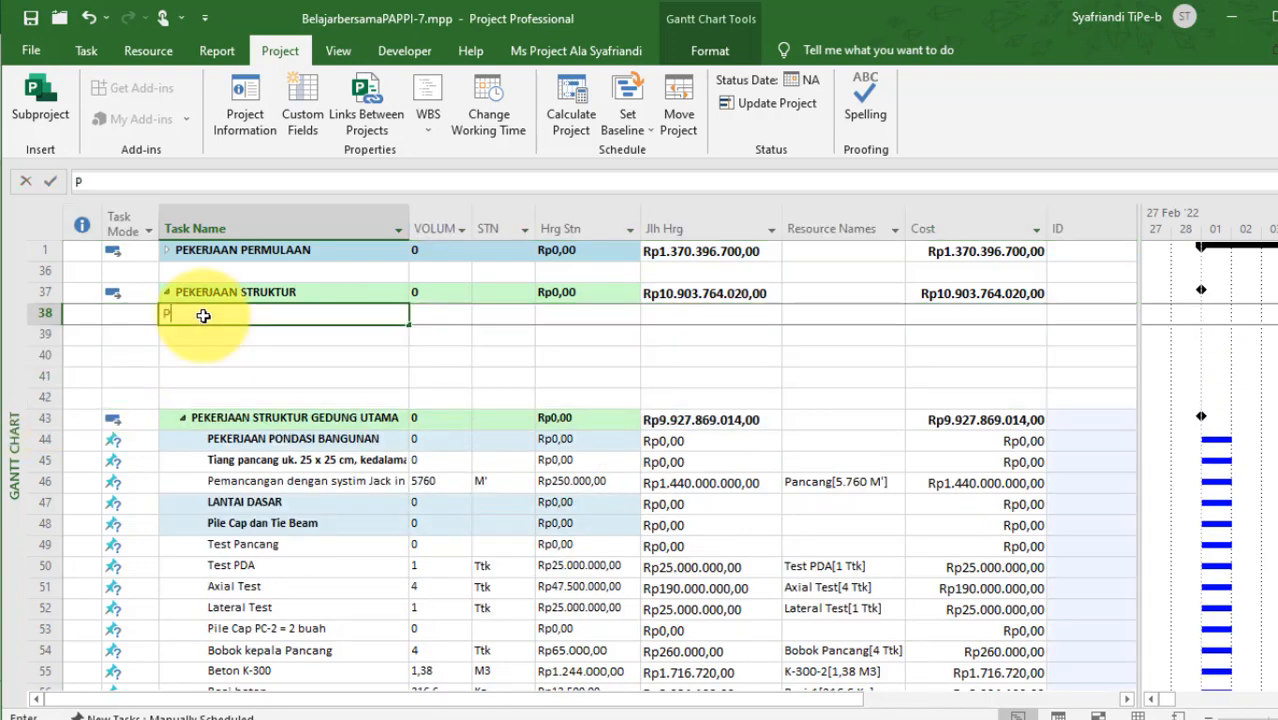
text(Pemancangan)
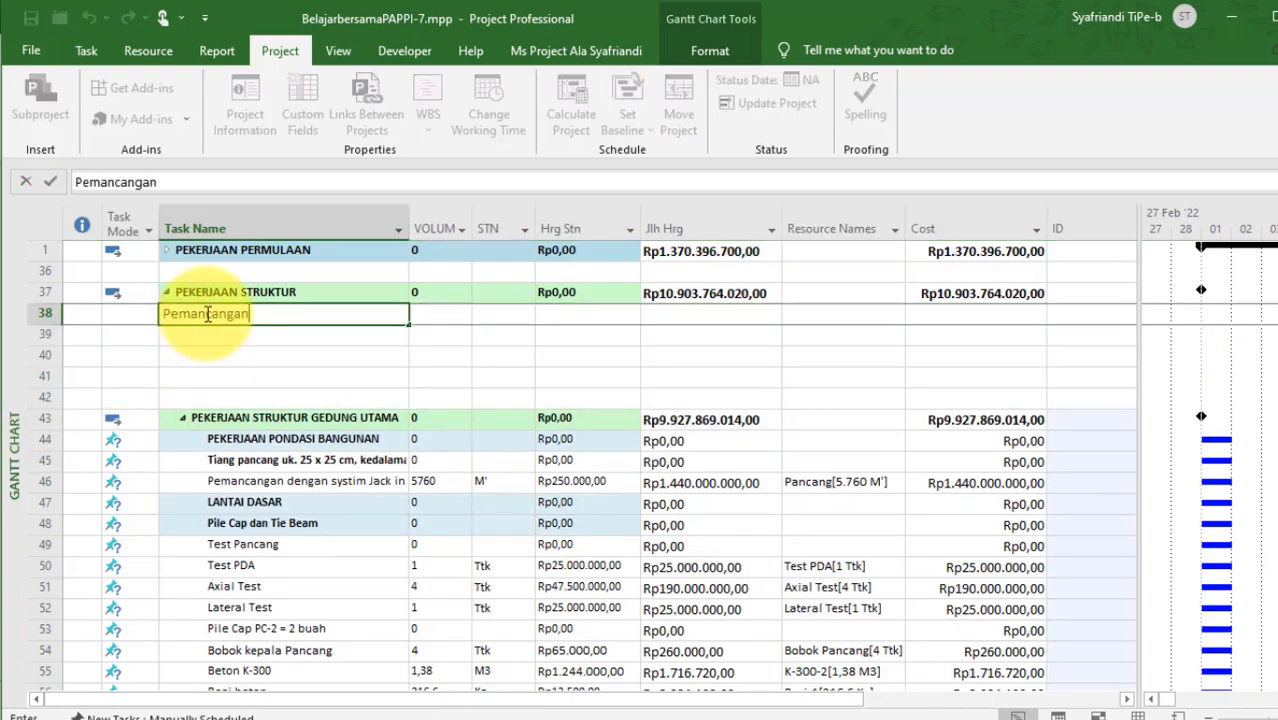
Copy the names of tasks 45 and 46, Tiang pancang uk. 25 x 25 cm and Pemancangan dengan systim Jack in pile, into a note on Pemancangan.
click(385, 460)
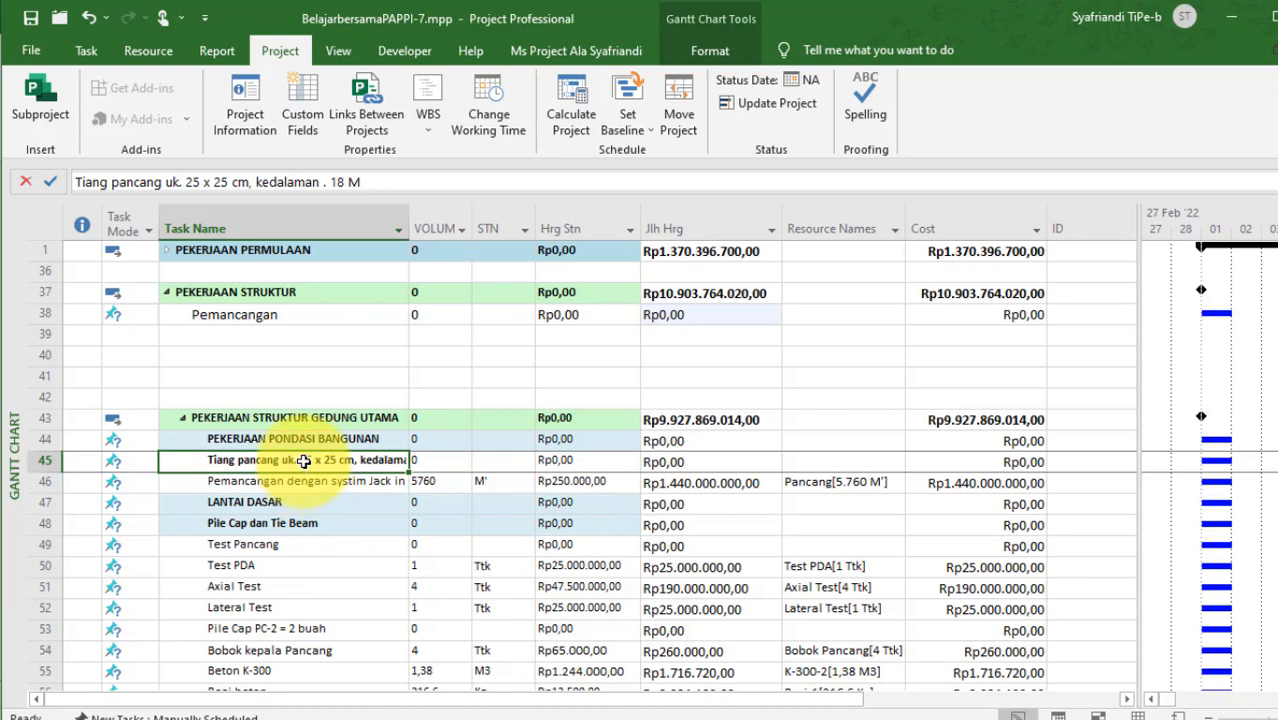
drag(303, 462, 301, 484)
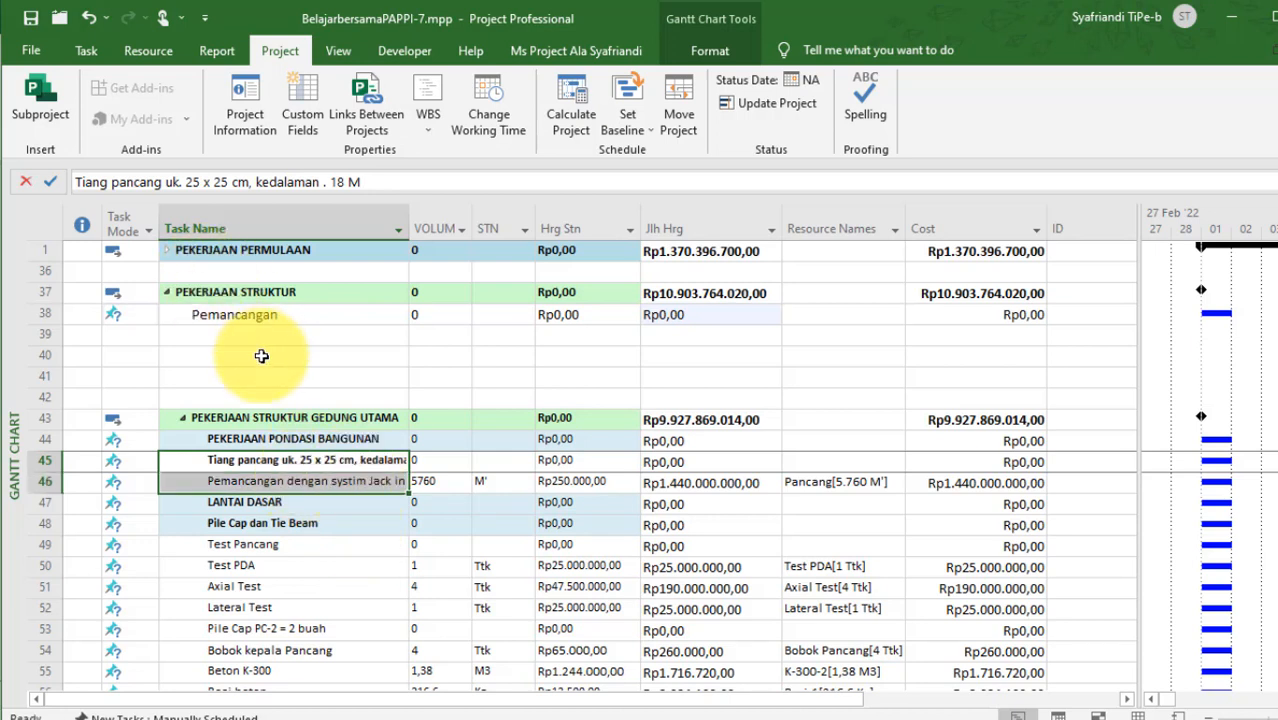
click(222, 314)
right_click(224, 313)
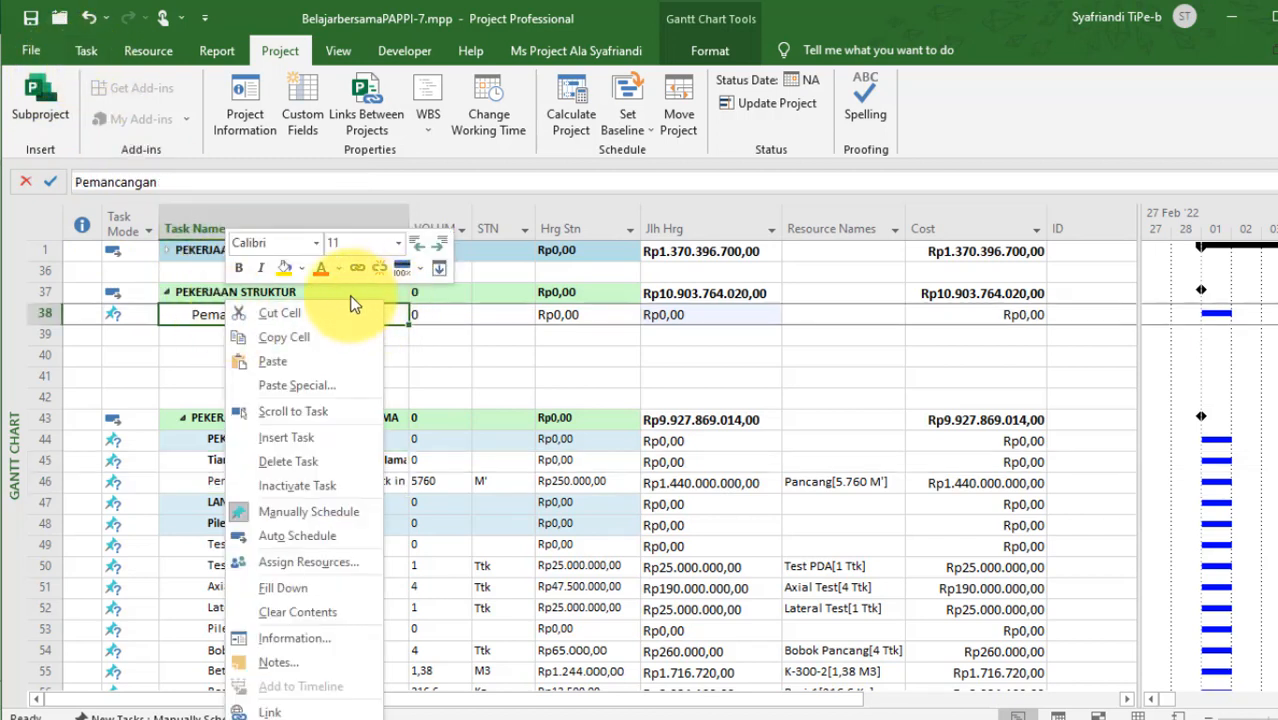
click(334, 662)
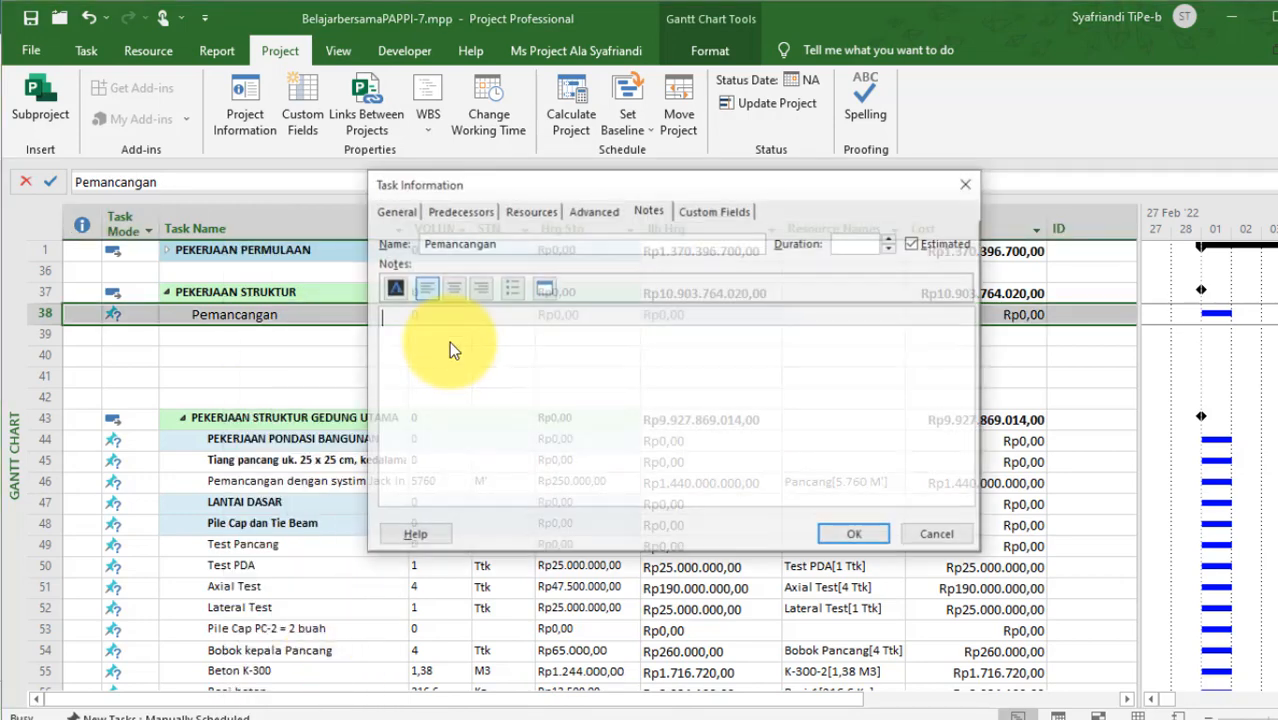
text(Tiang pancang uk. 25 x 25 cm, kedalaman . 18 M Pemancangan dengan systim Jack in pile + penyambungan tiang)
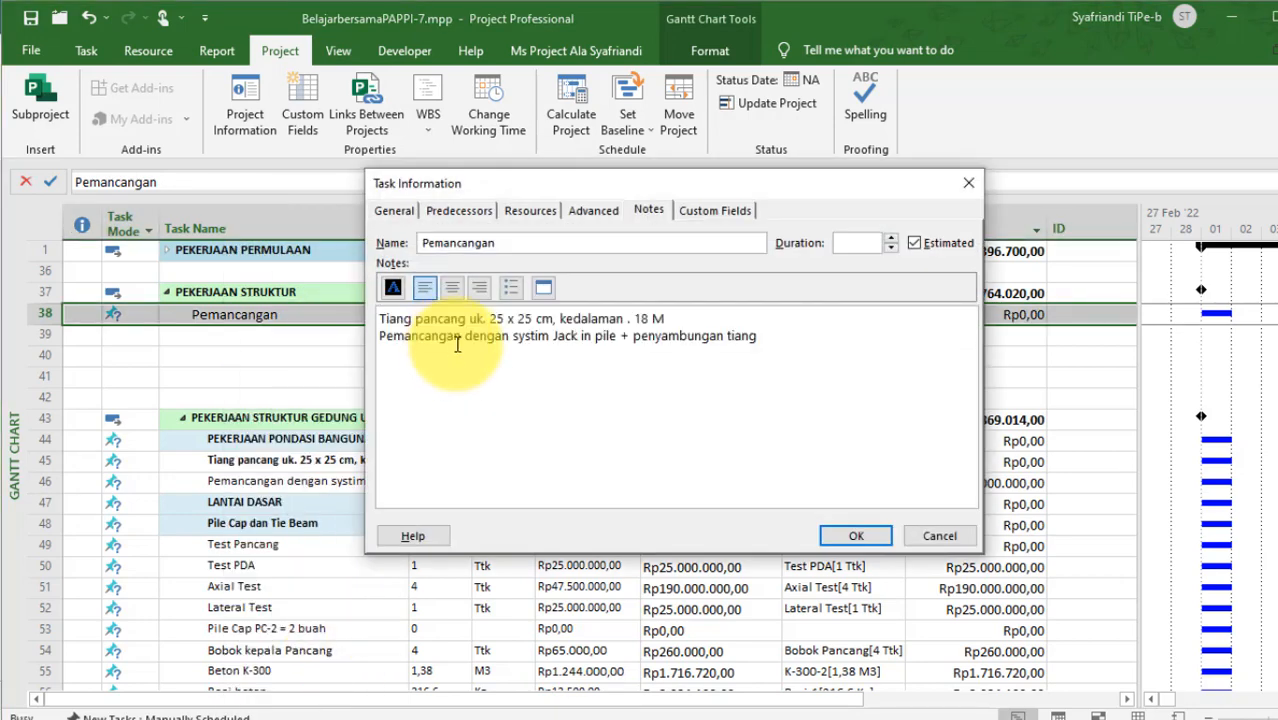
click(862, 536)
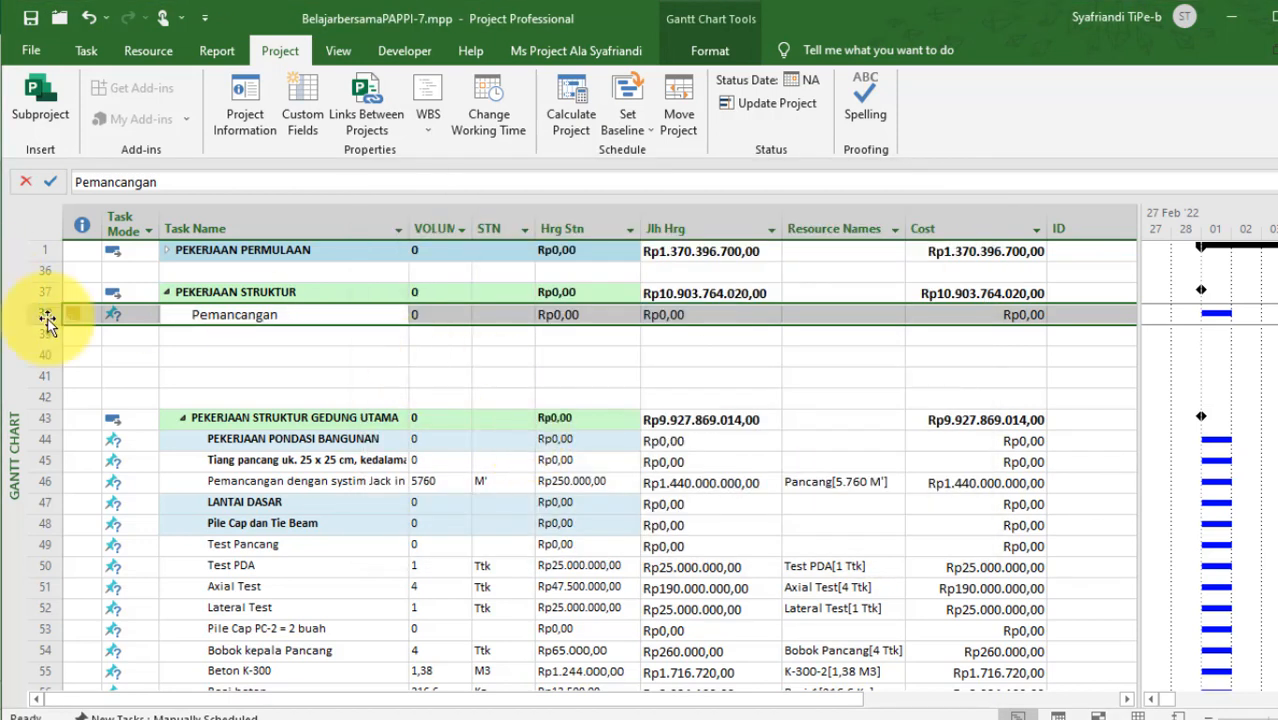
mouse_move(78, 318)
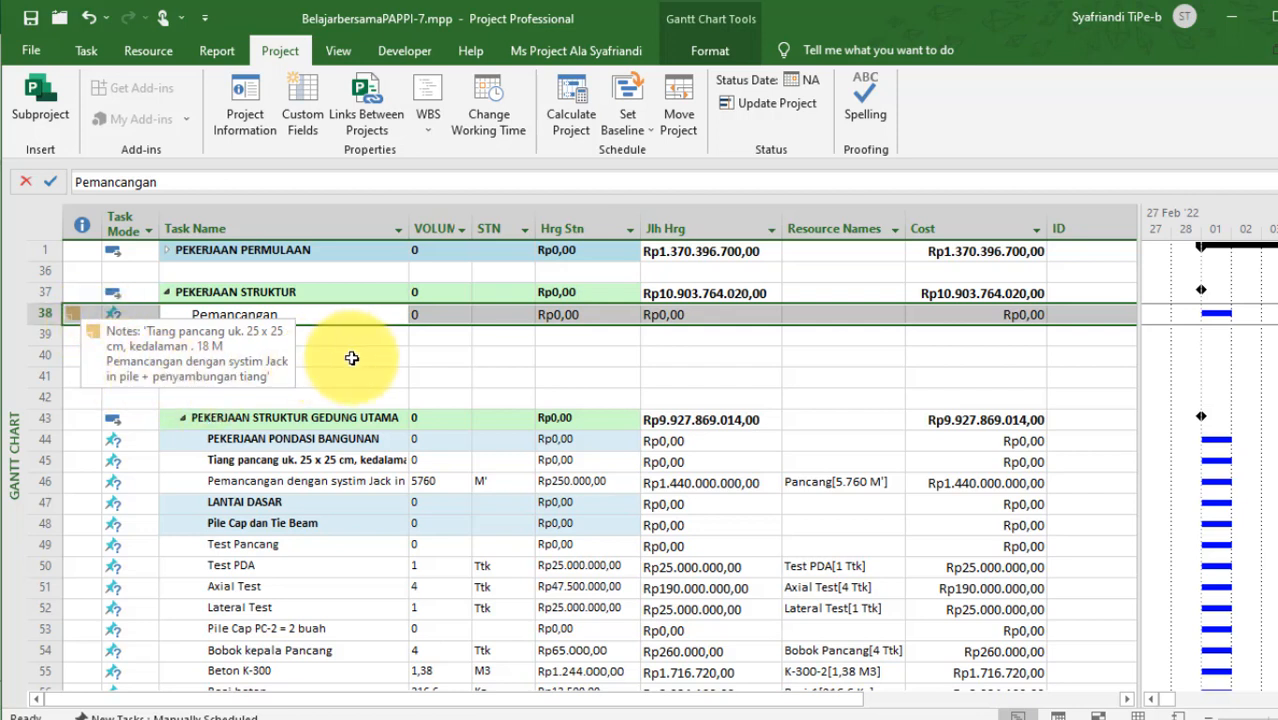
Insert a new task named Mobilisasi directly above Pemancangan.
click(335, 320)
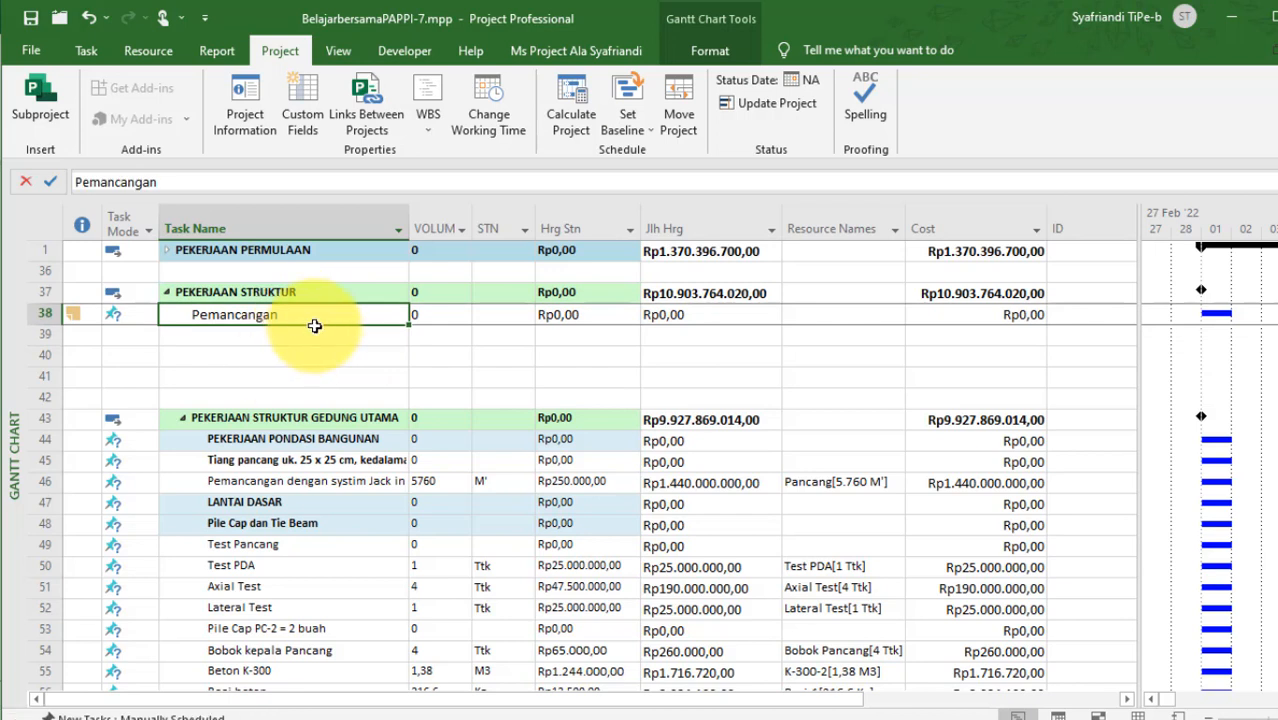
key(Insert)
text(Mobilisasi)
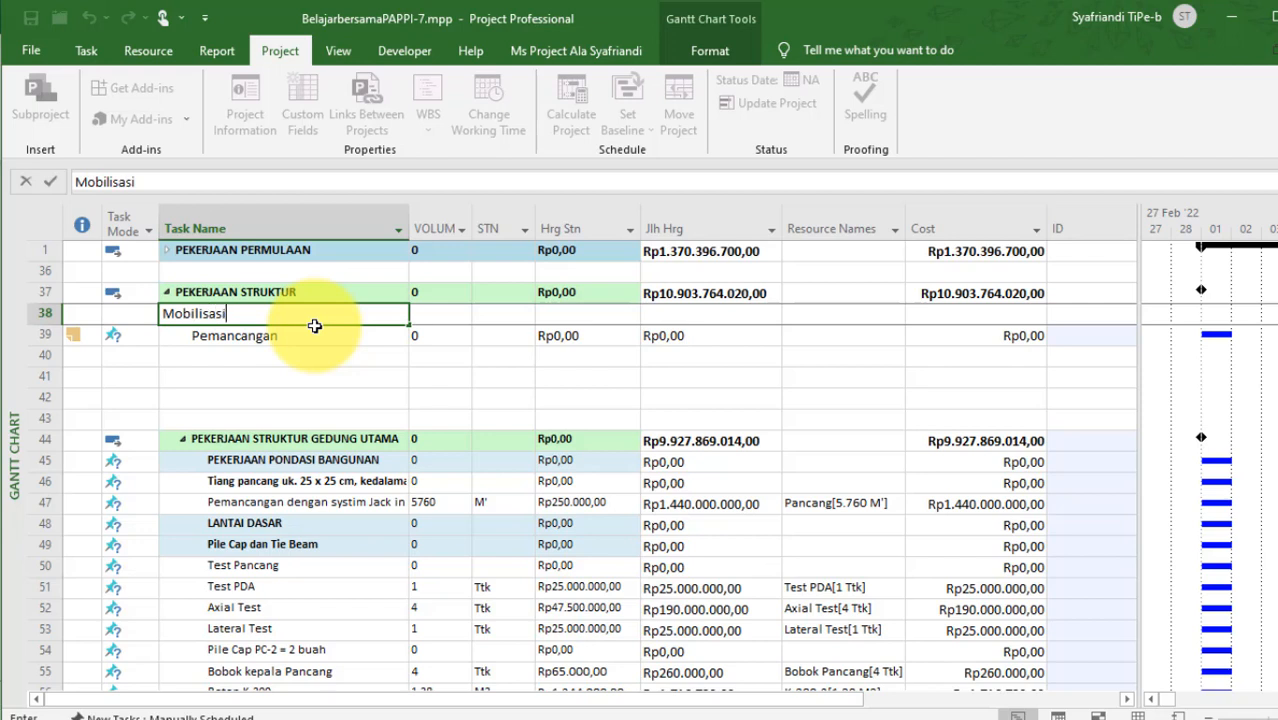
key(Return)
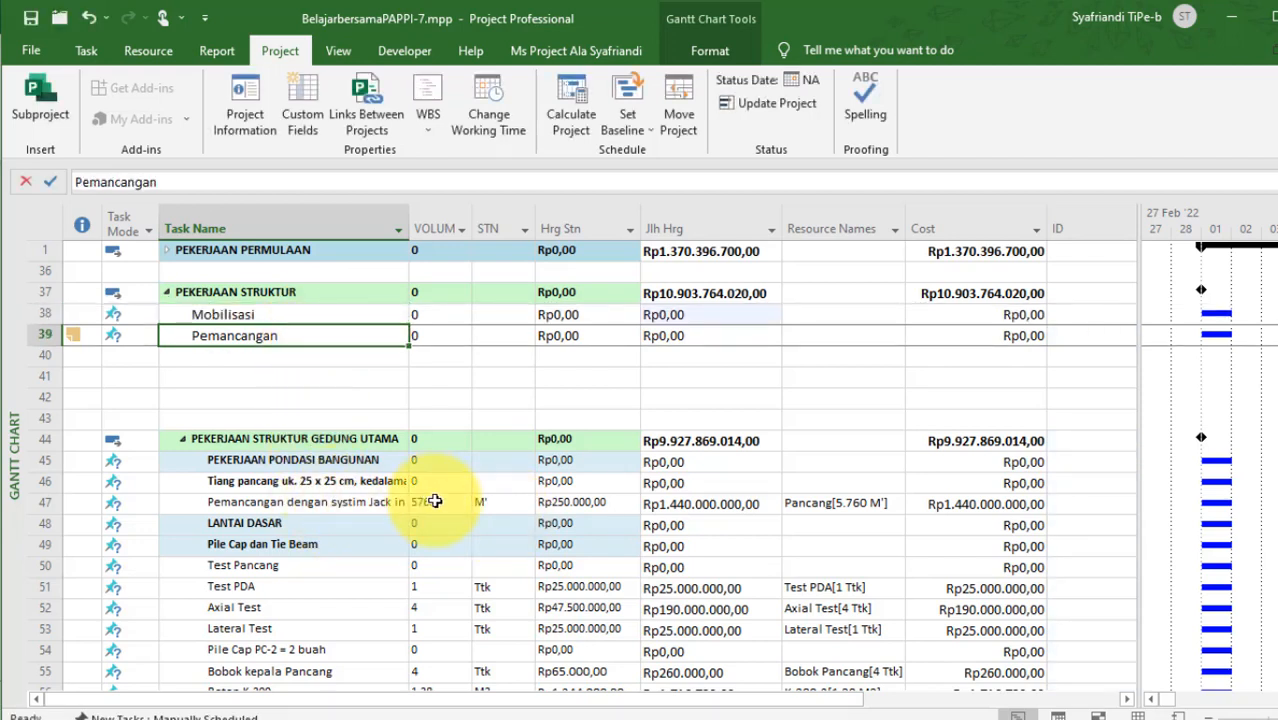
Copy the volume-to-cost values of the Jack in pile task, including 5760 M' and Pancang[5.760 M'], into the Pemancangan row.
drag(430, 502, 951, 511)
key(ctrl+c)
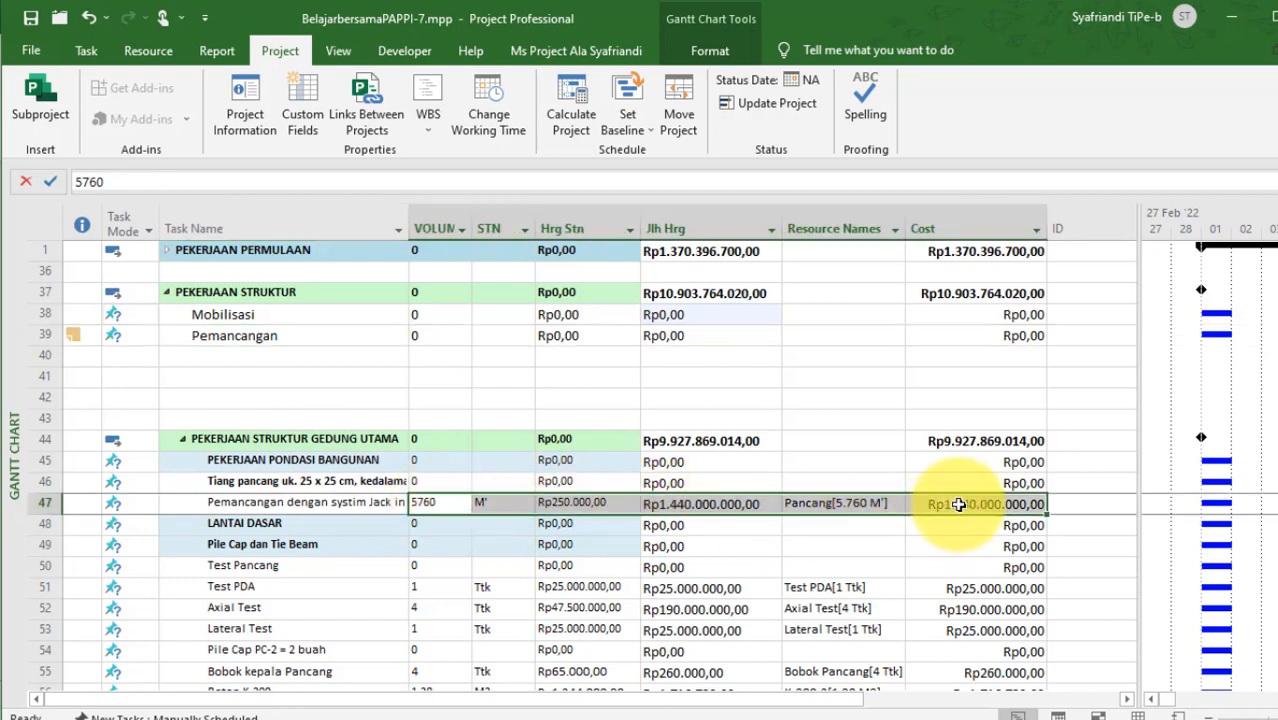
click(455, 335)
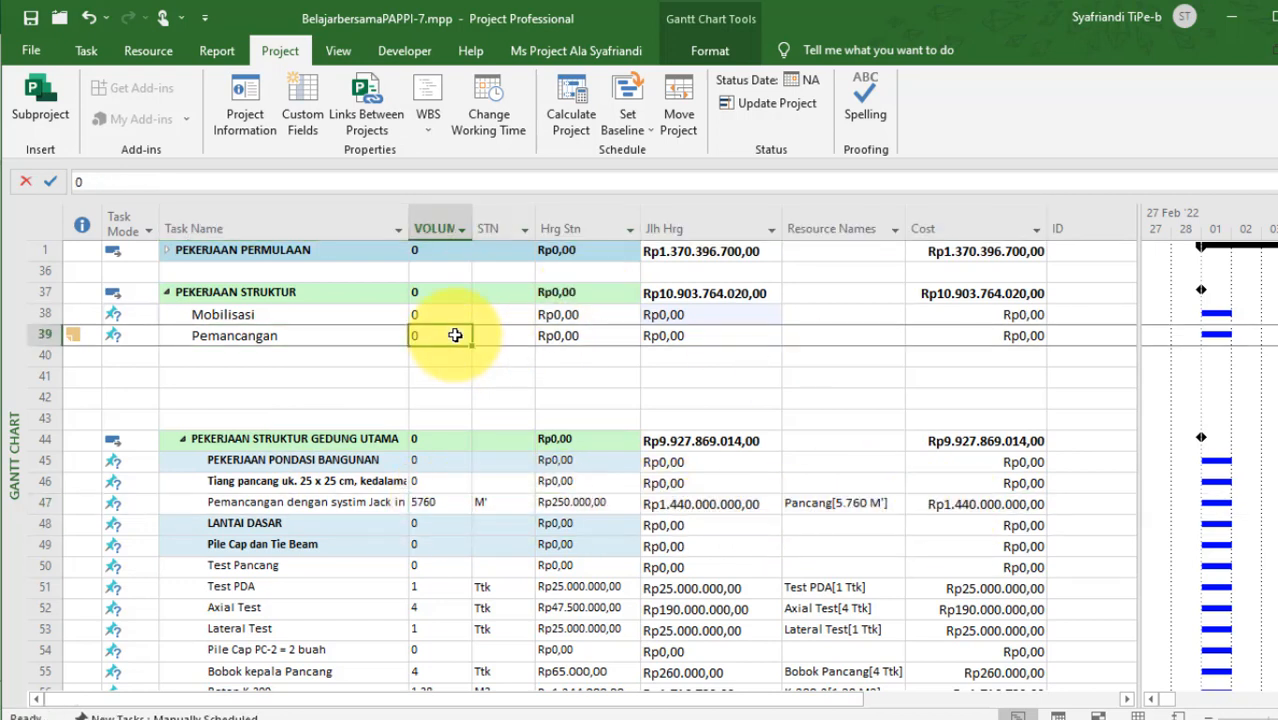
key(ctrl+v)
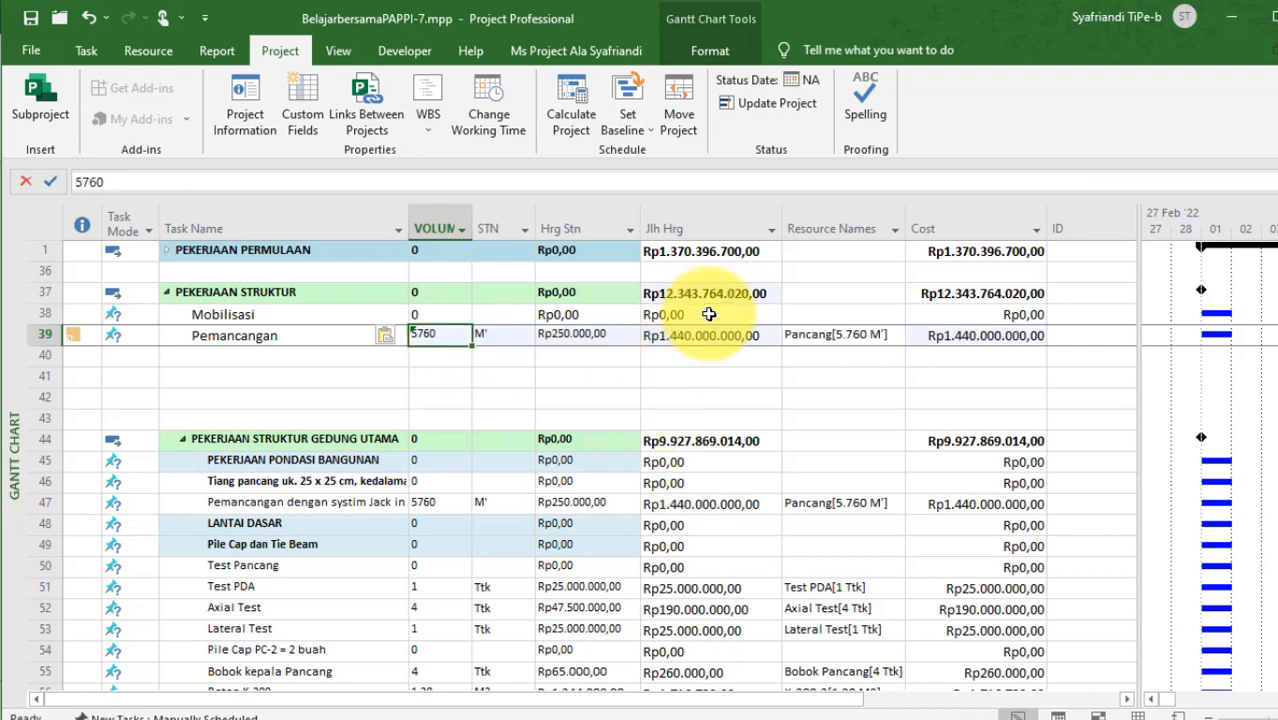
click(730, 356)
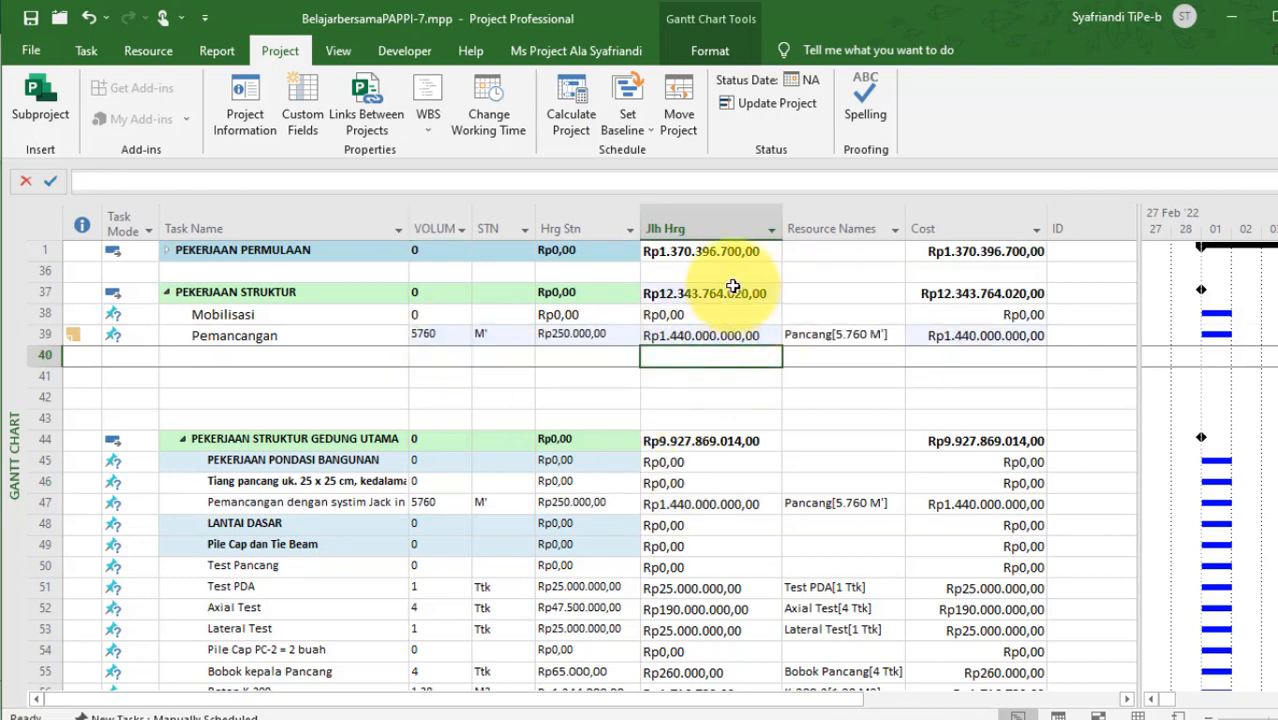
Delete the original Tiang pancang and Jack in pile tasks, rows 46 and 47, and check the PEKERJAAN STRUKTUR total.
click(36, 500)
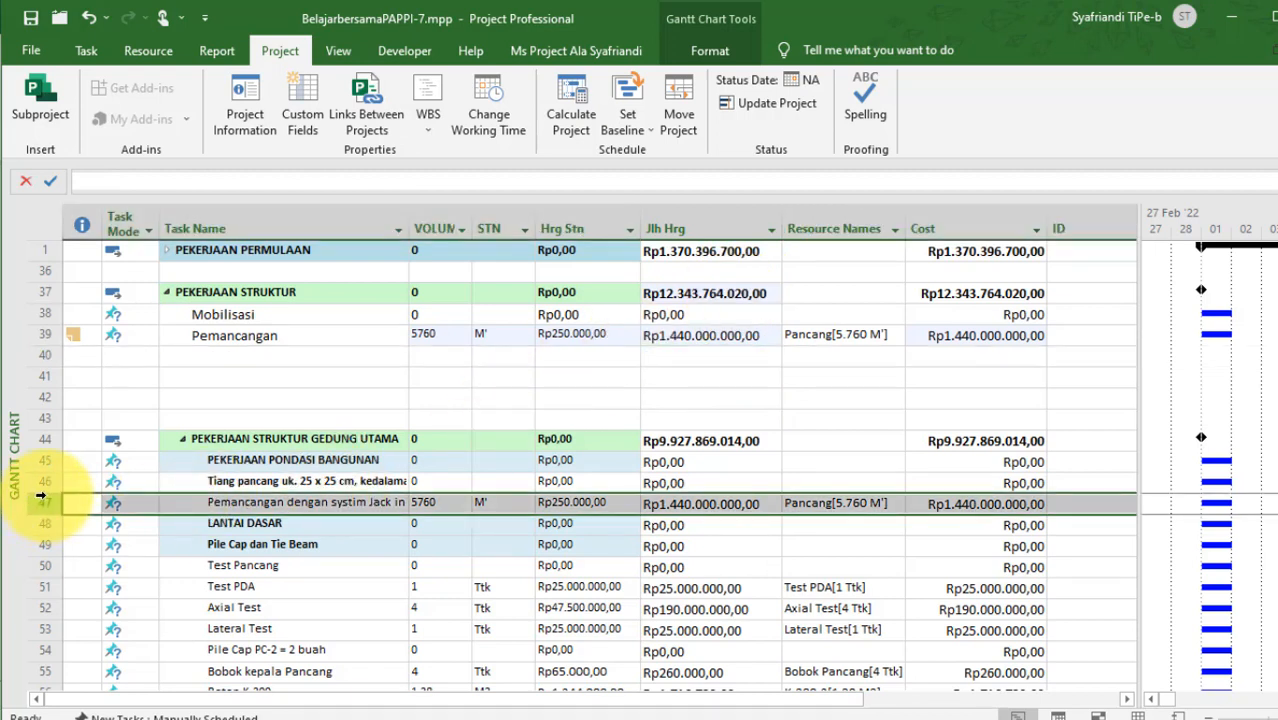
drag(40, 495, 44, 480)
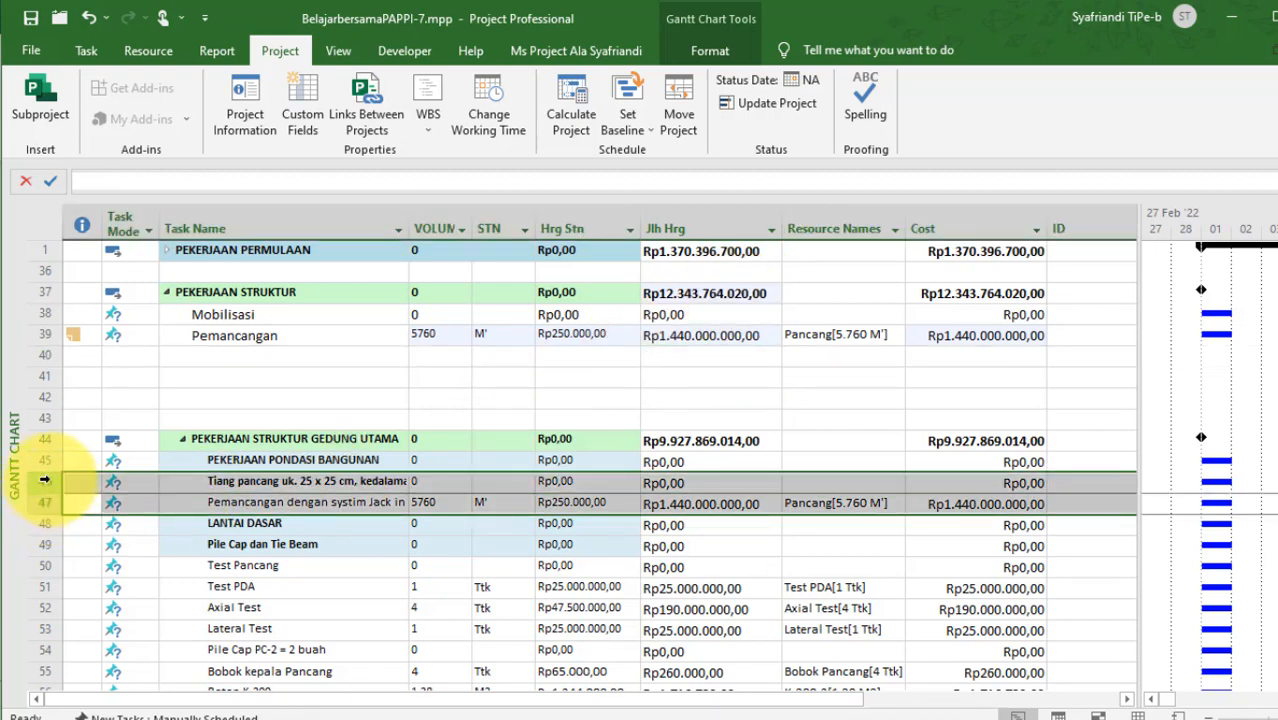
key(Delete)
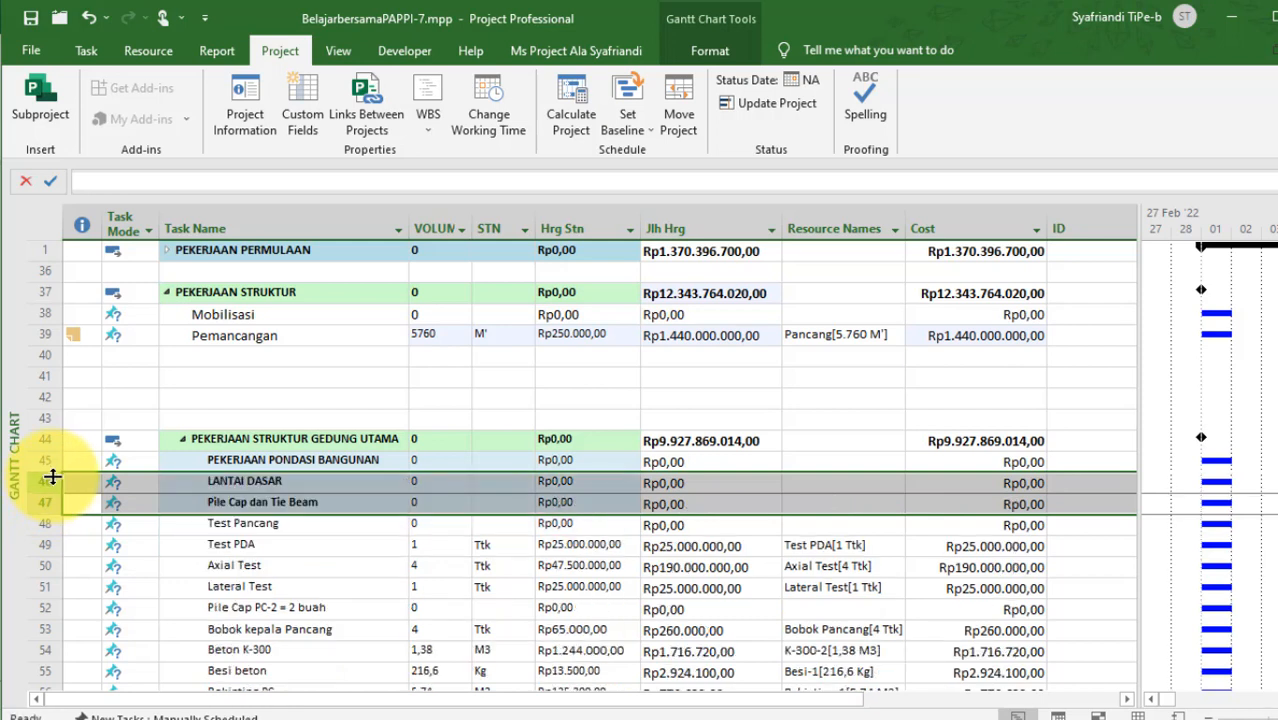
click(707, 293)
click(747, 337)
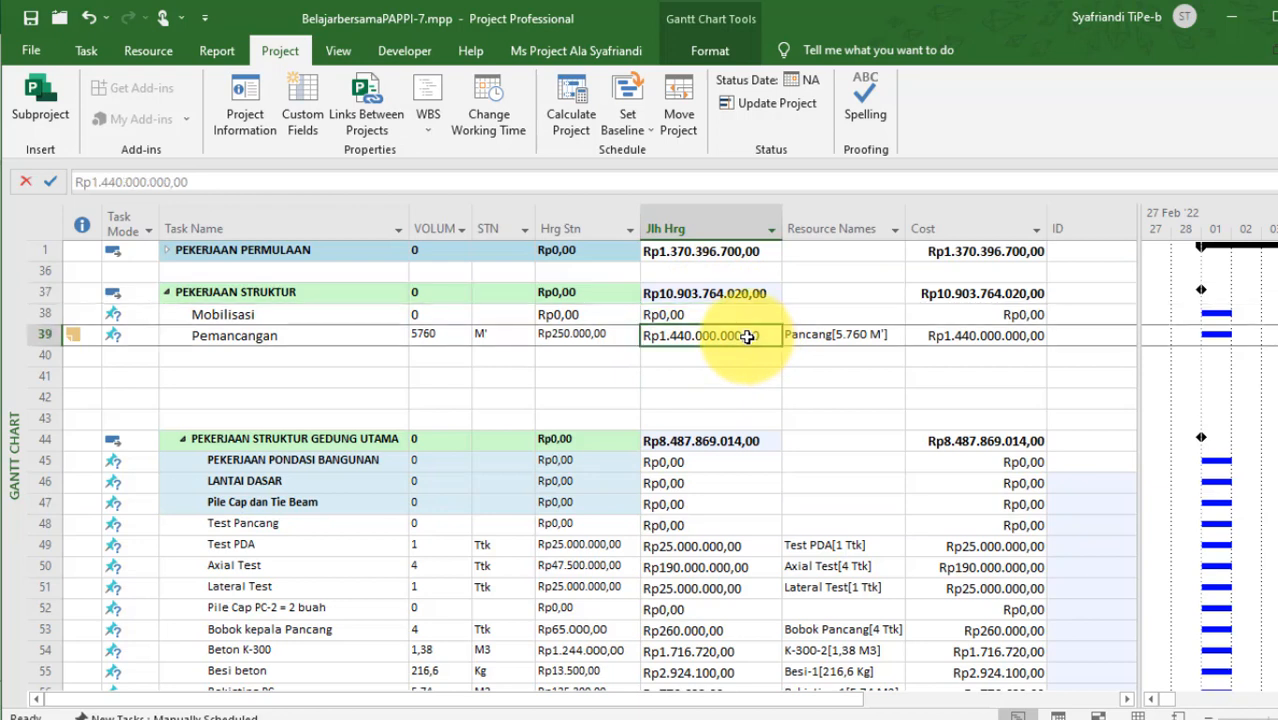
Rename the Pemancangan task as Pemancangan Gedung Utama (320 Ttk).
click(334, 340)
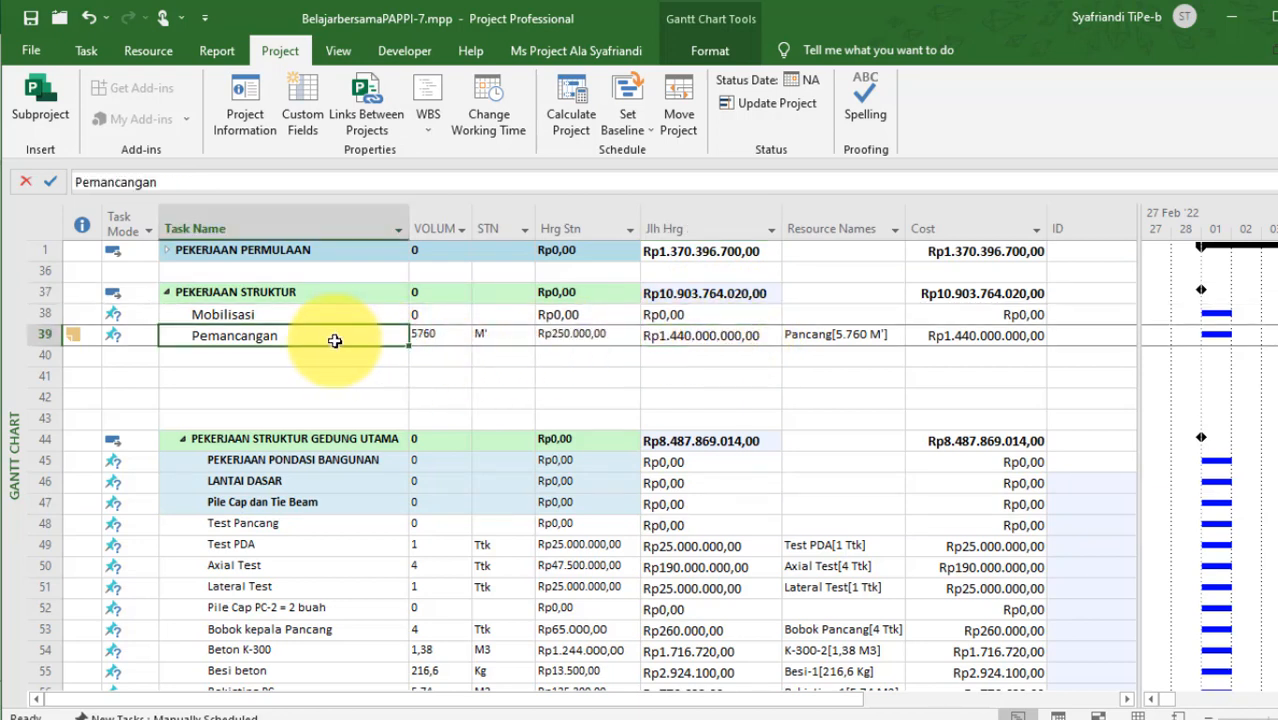
click(347, 341)
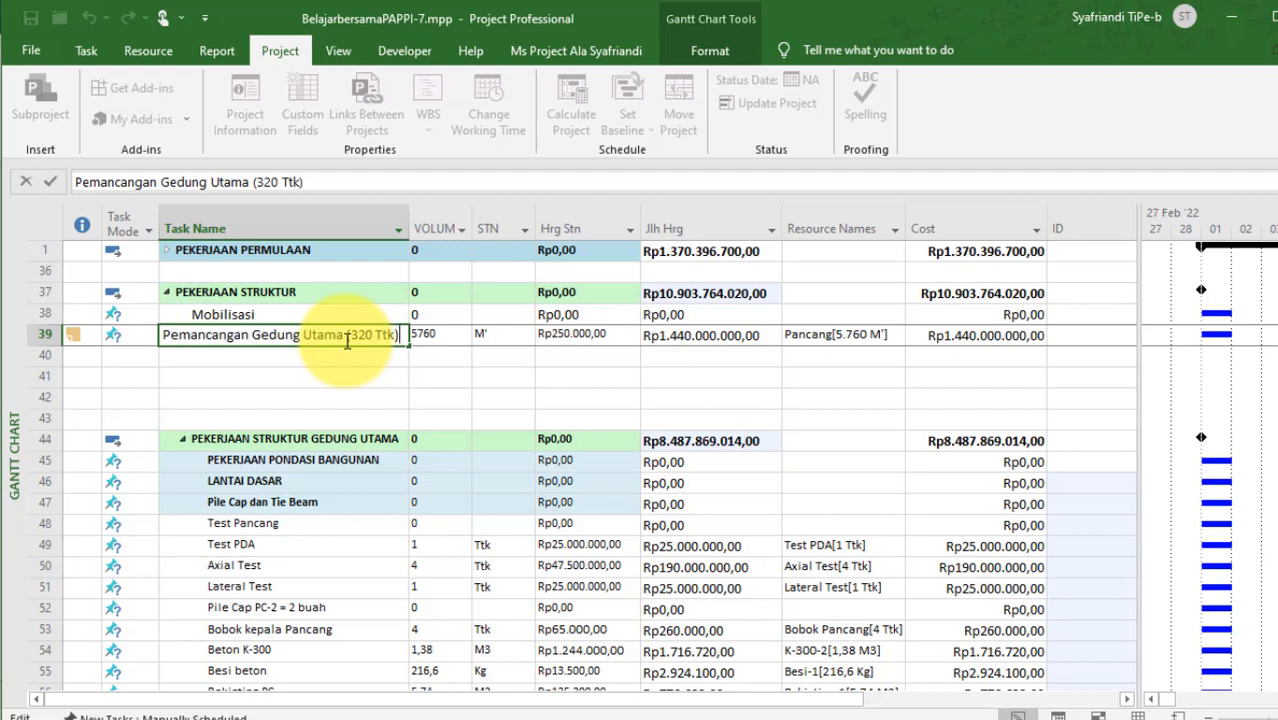
key(Return)
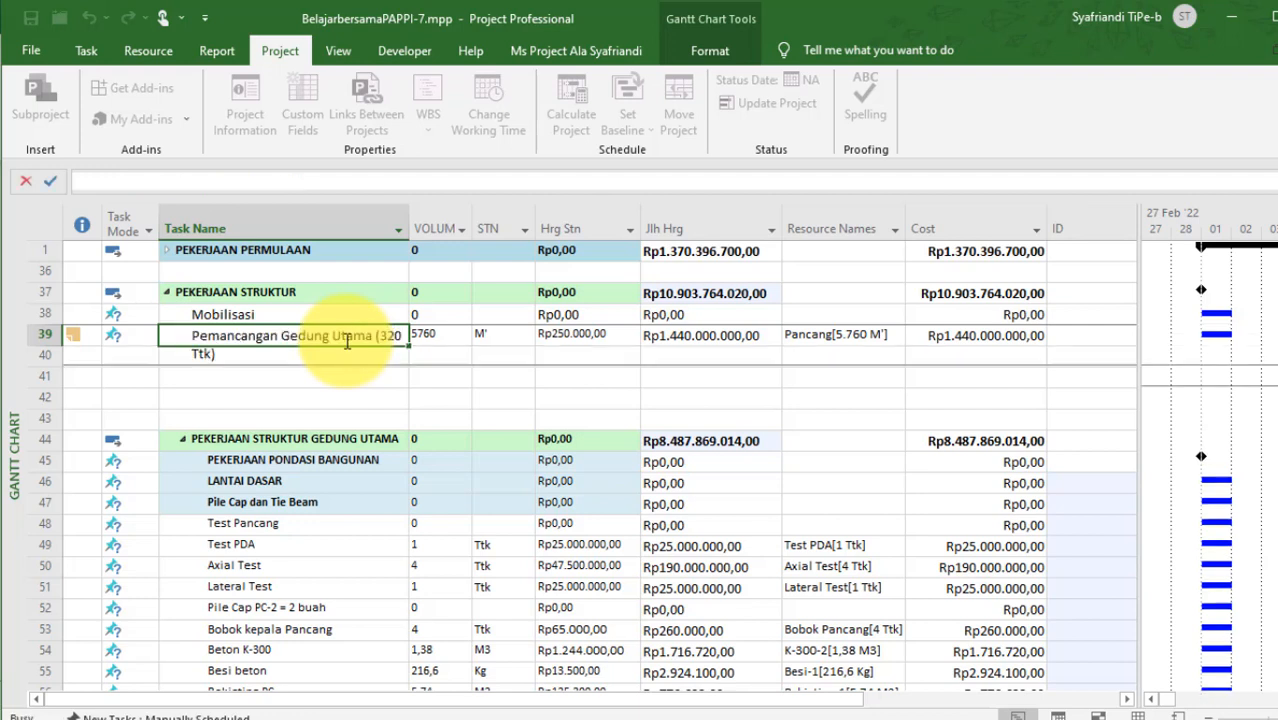
click(444, 352)
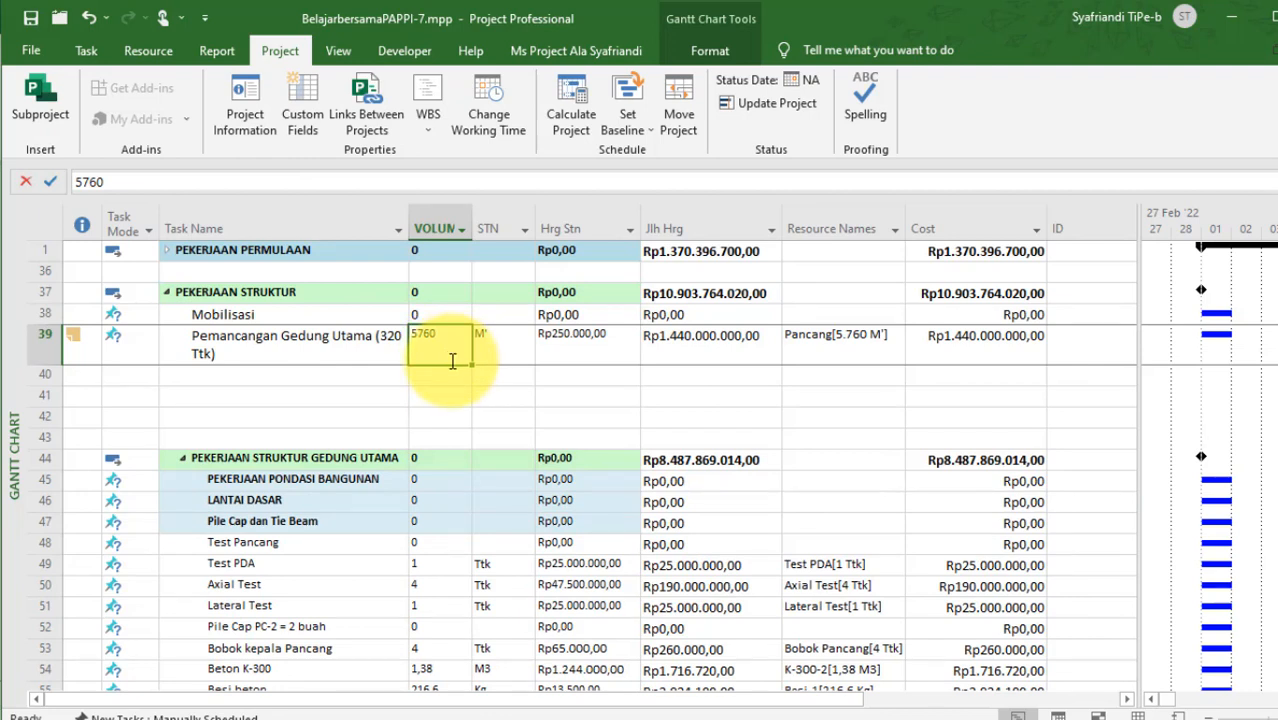
click(346, 357)
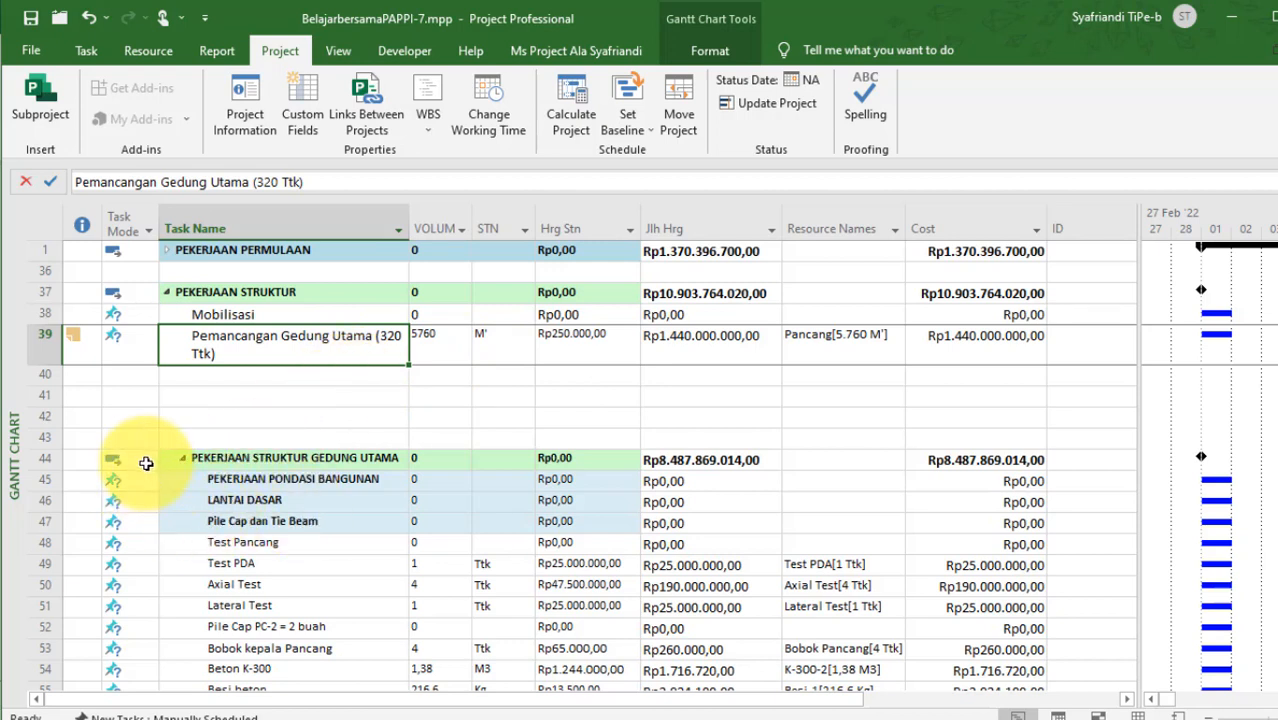
Collapse PEKERJAAN STRUKTUR GEDUNG UTAMA, and expand PEKERJAAN STRUKTUR BANGUNA PENDUKUNG down to its PEKERJAAN GROUND TANK + RUMAH POMPA group.
click(181, 460)
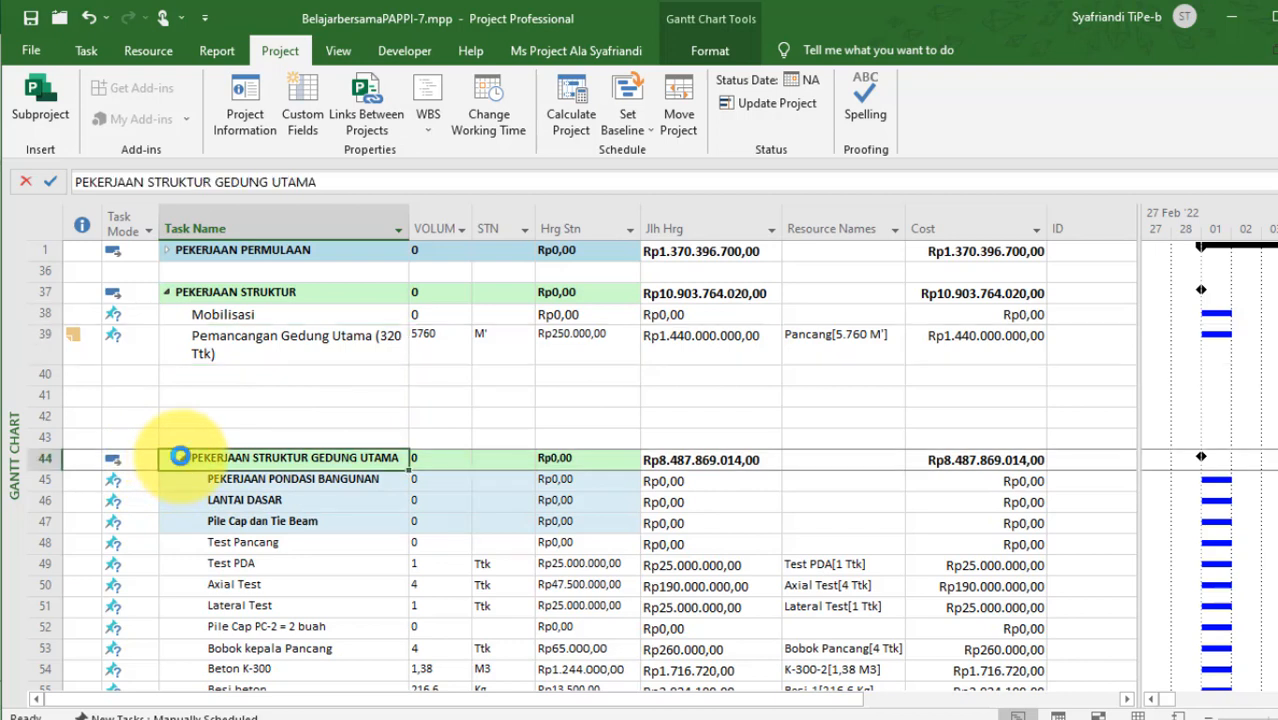
click(184, 479)
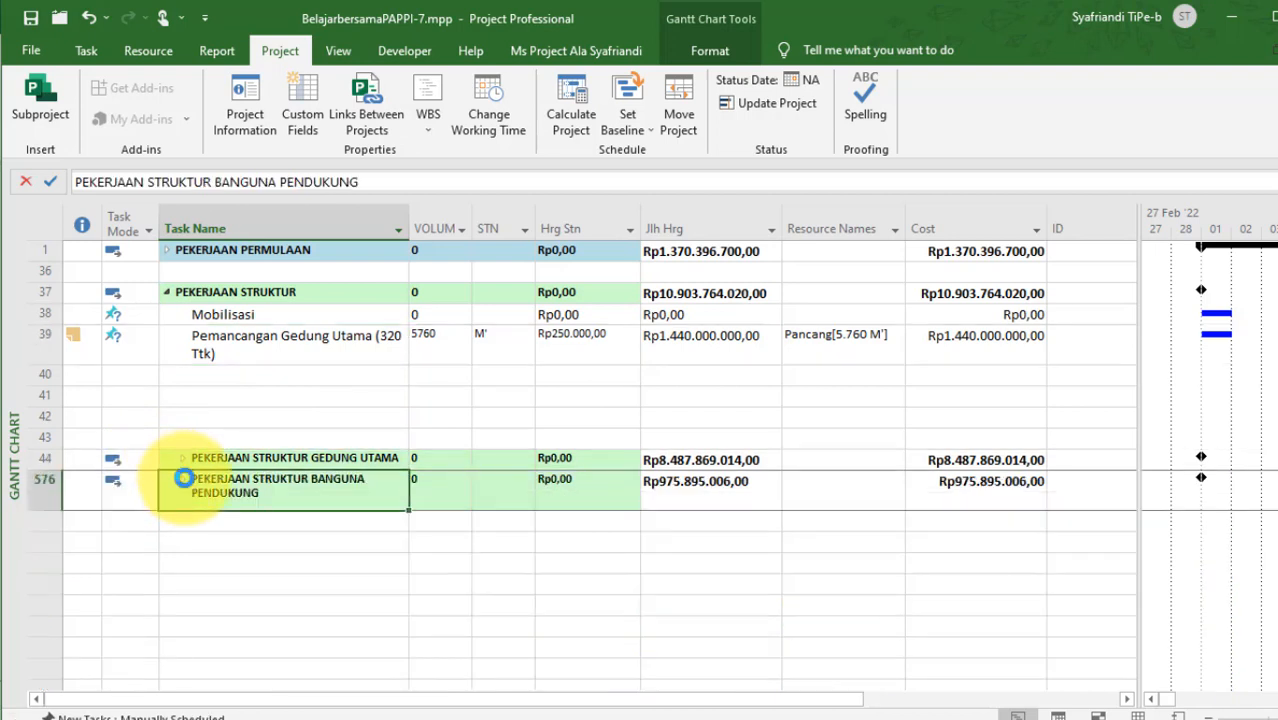
click(265, 560)
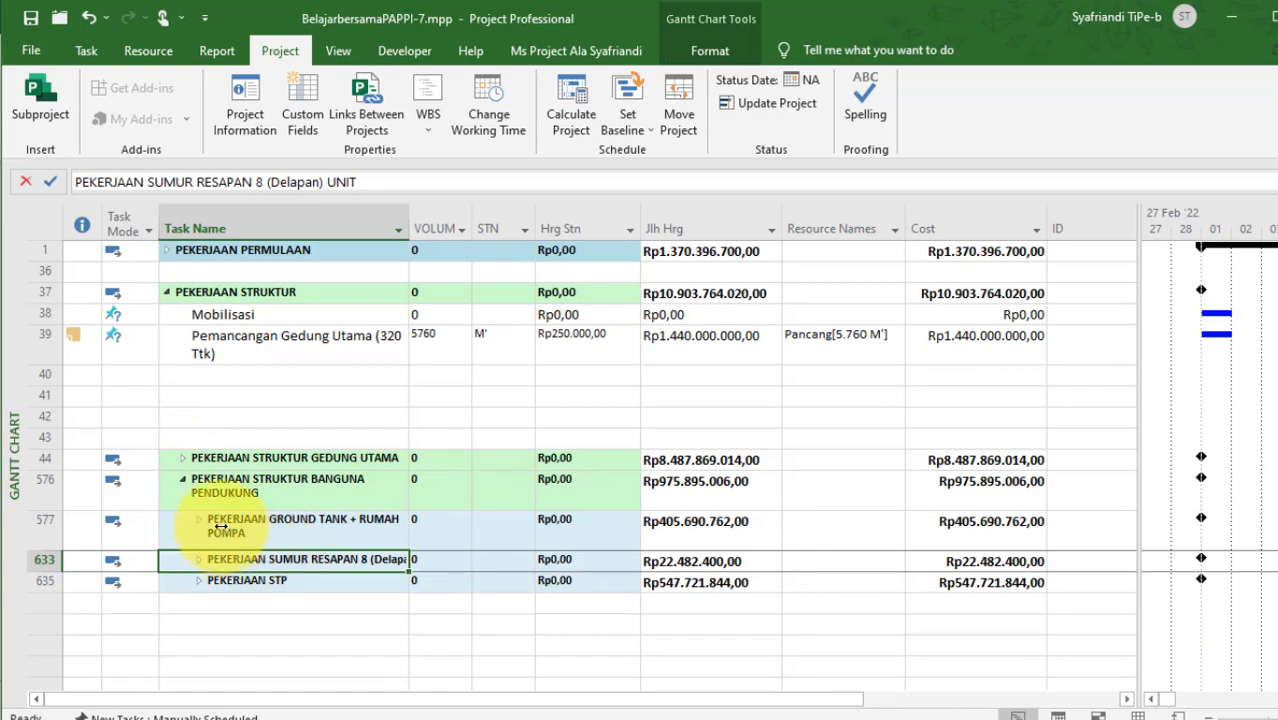
click(202, 518)
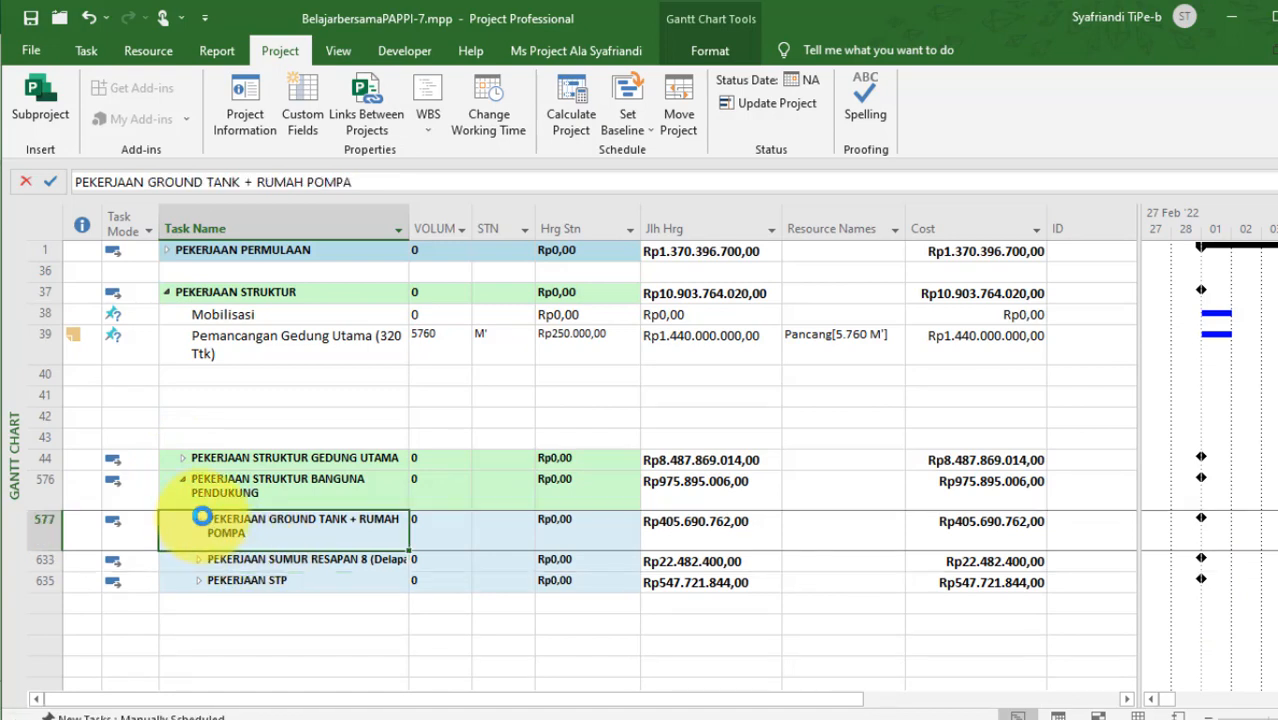
Expand PEKERJAAN GROUND TANK + RUMAH POMPA and move its Pemancangan dengan systim Jack in pile task directly below Pemancangan Gedung Utama.
click(200, 518)
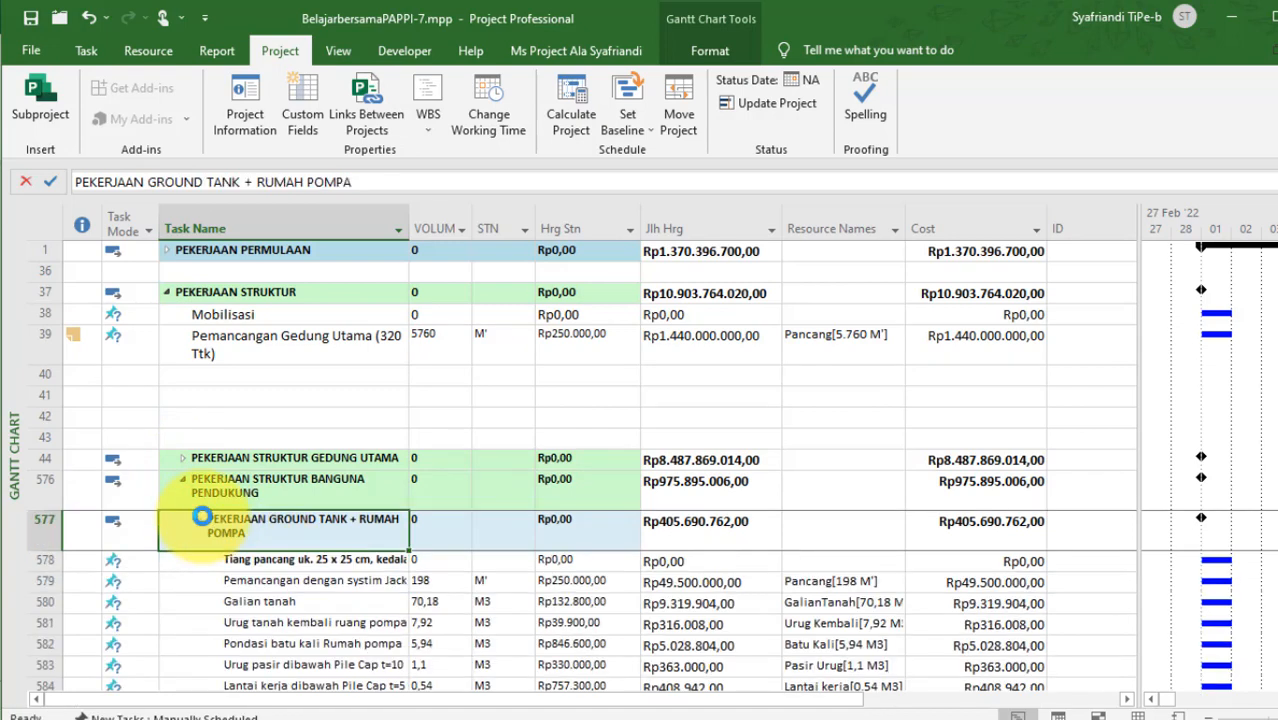
click(282, 579)
click(46, 582)
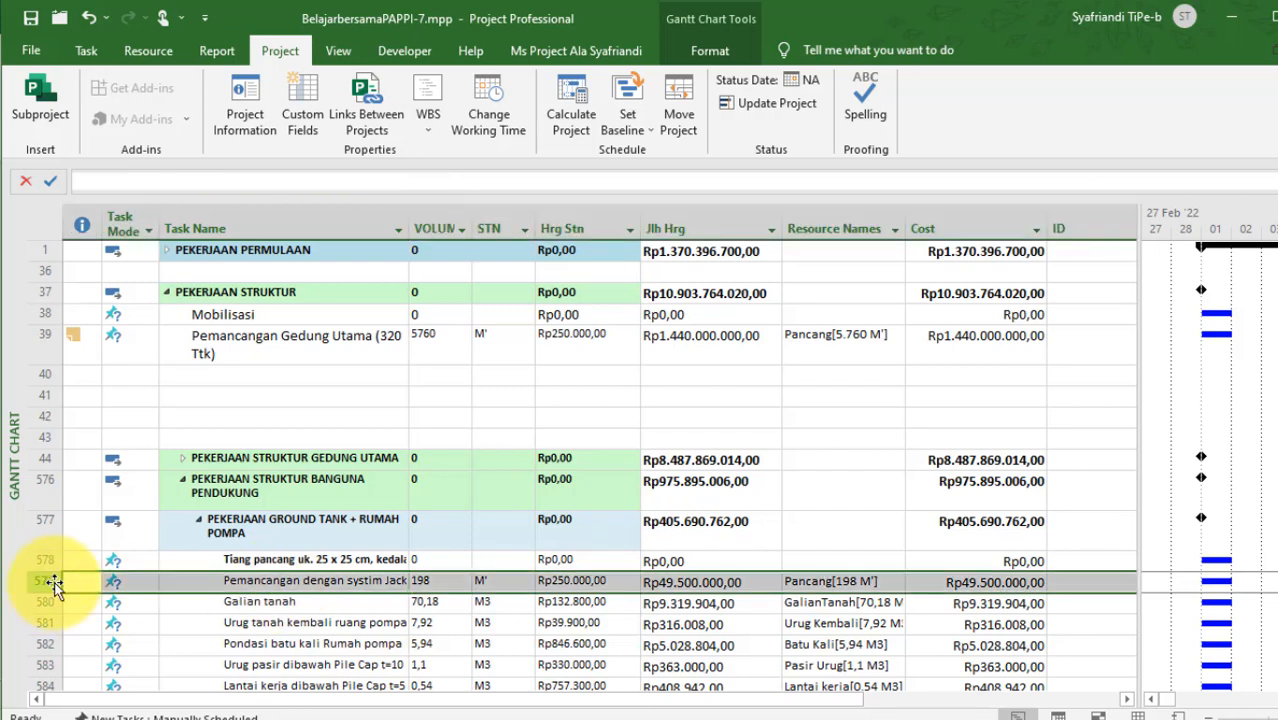
drag(57, 585, 47, 360)
Rename the moved ground tank piling task in row 40 as Pemancangan Groundtank (11 Ttk).
click(245, 375)
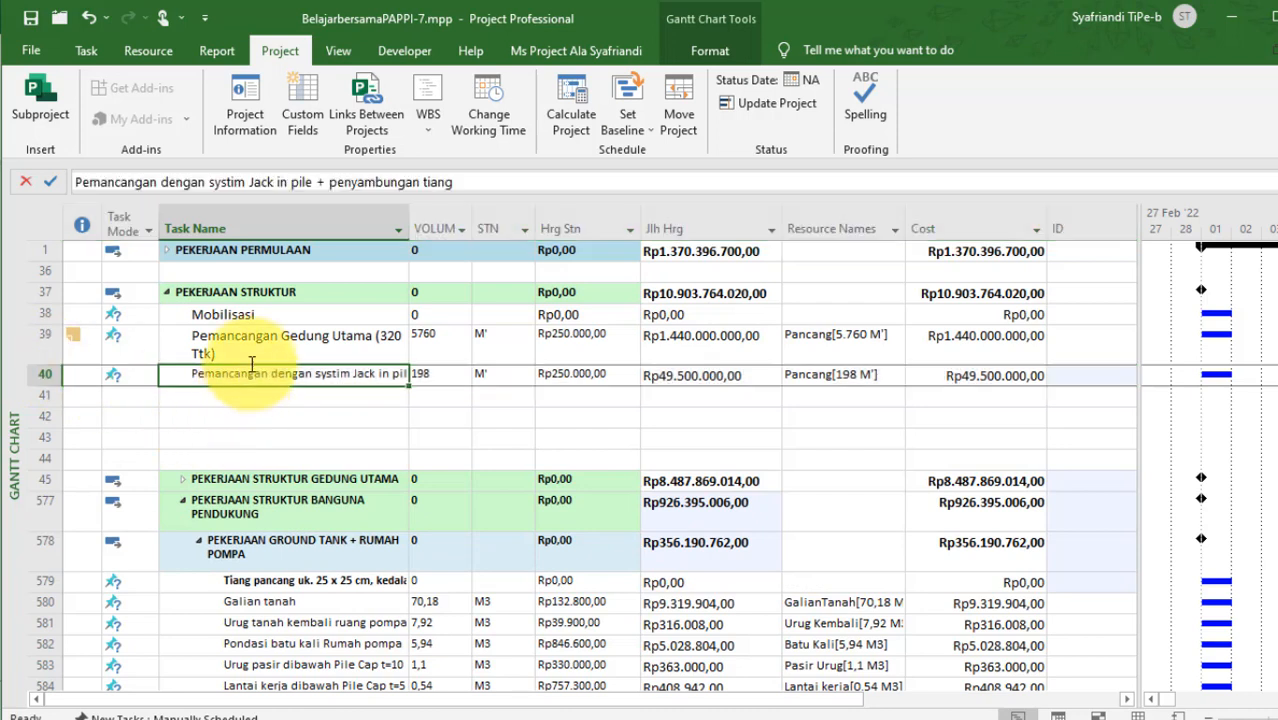
click(163, 182)
shift+click(759, 174)
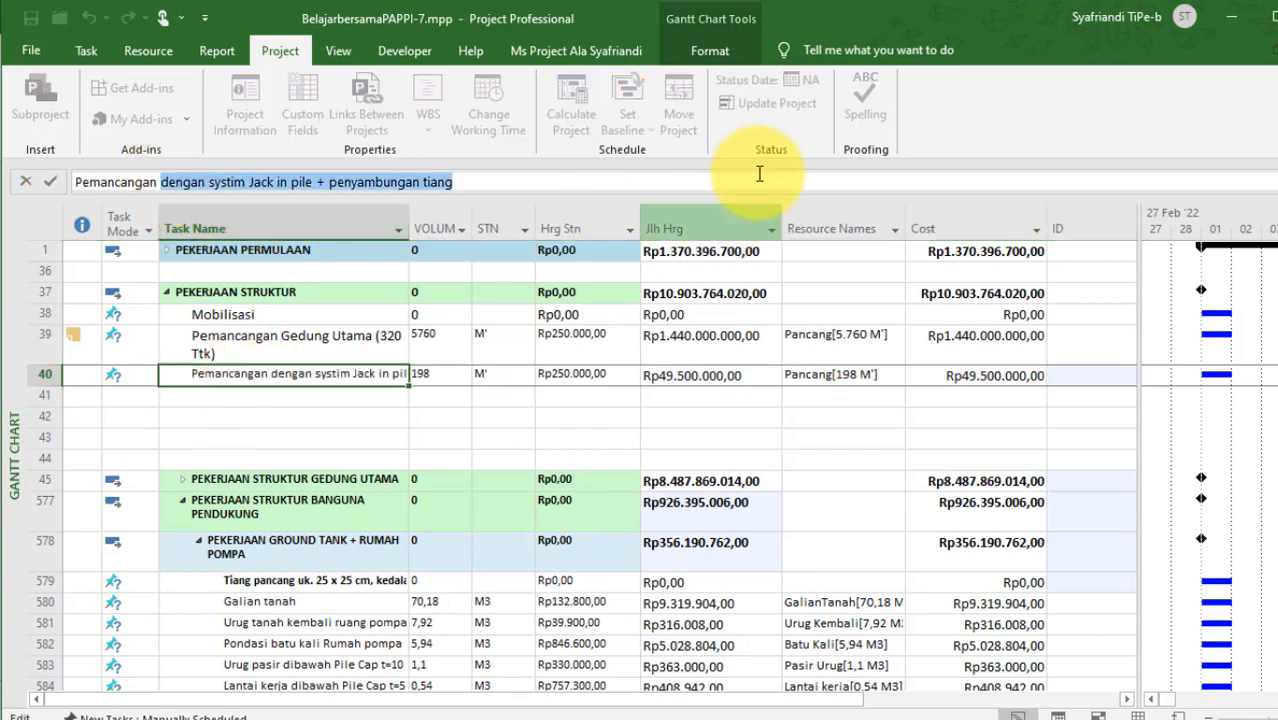
text(Groundtank (11 Ttk)
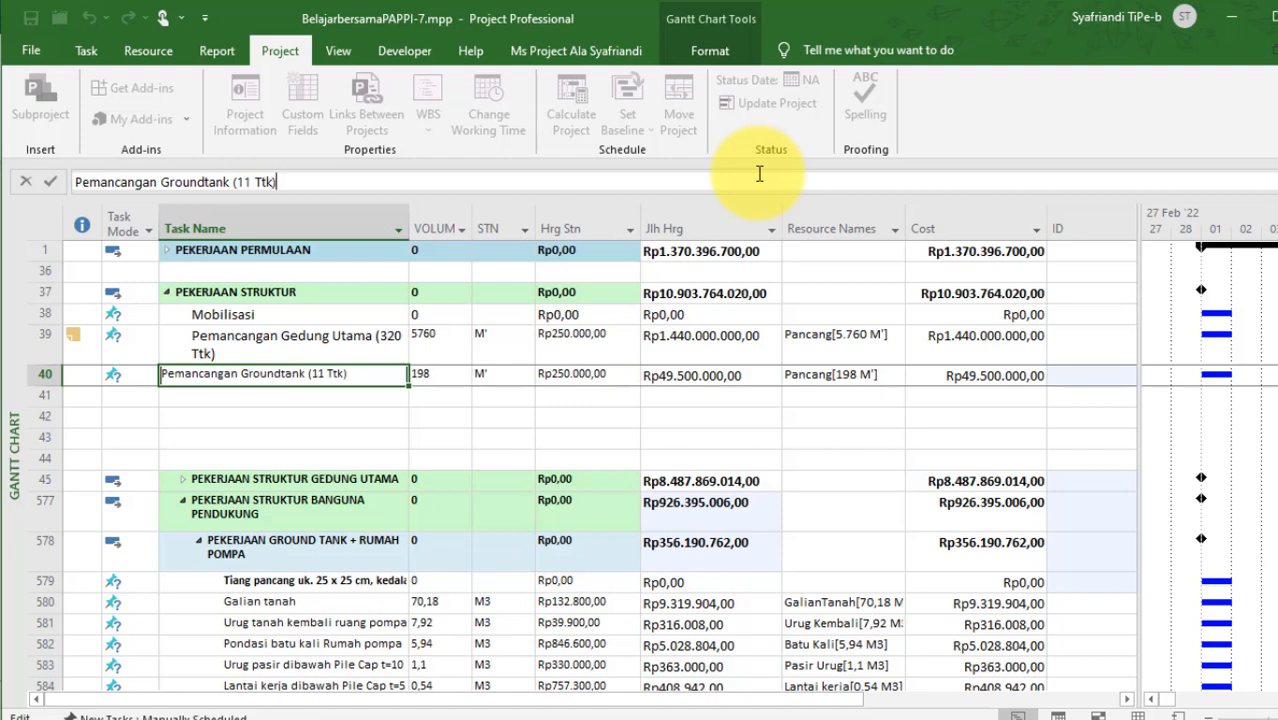
key(Return)
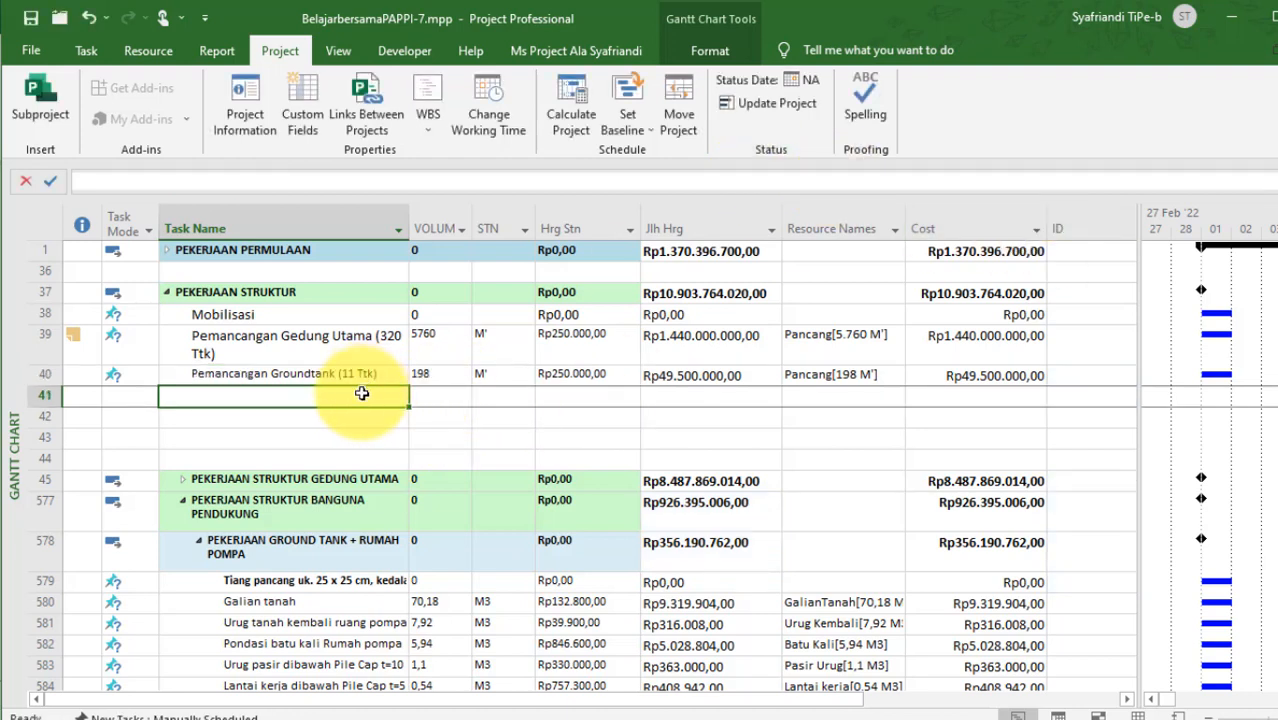
Delete the Tiang pancang uk. 25 x 25 cm task from the ground tank group and collapse the group.
click(263, 582)
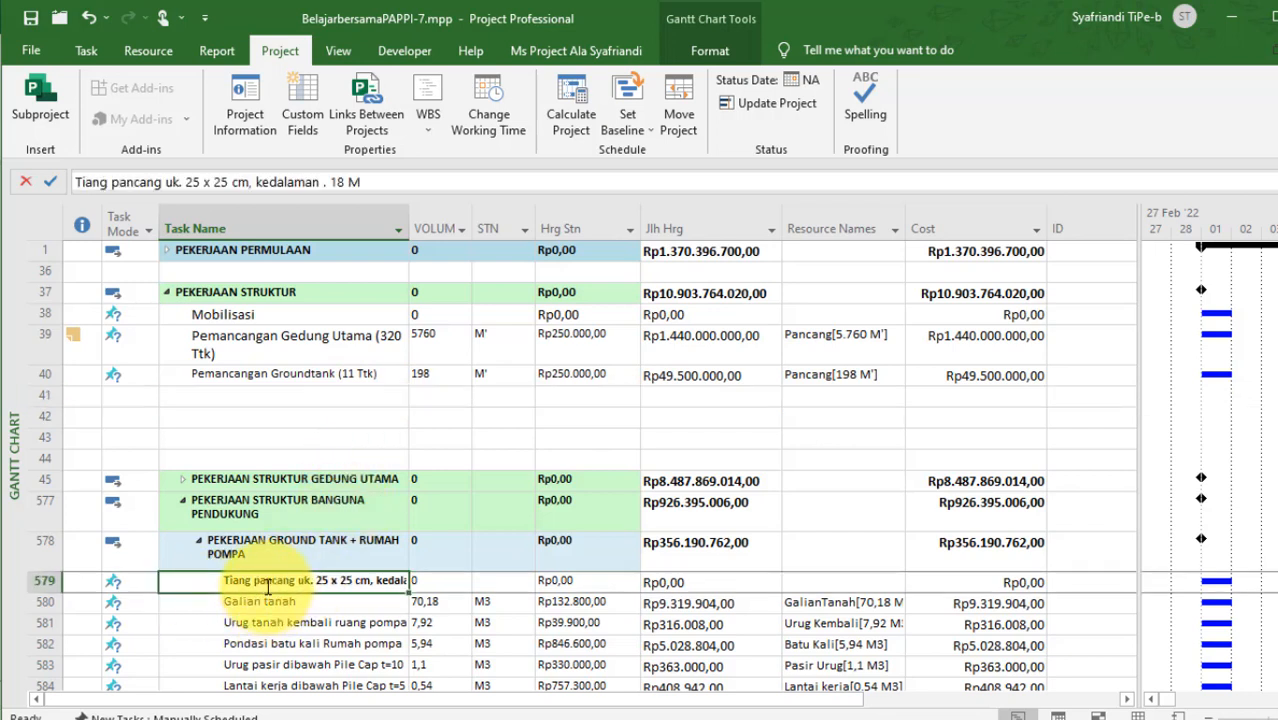
click(44, 581)
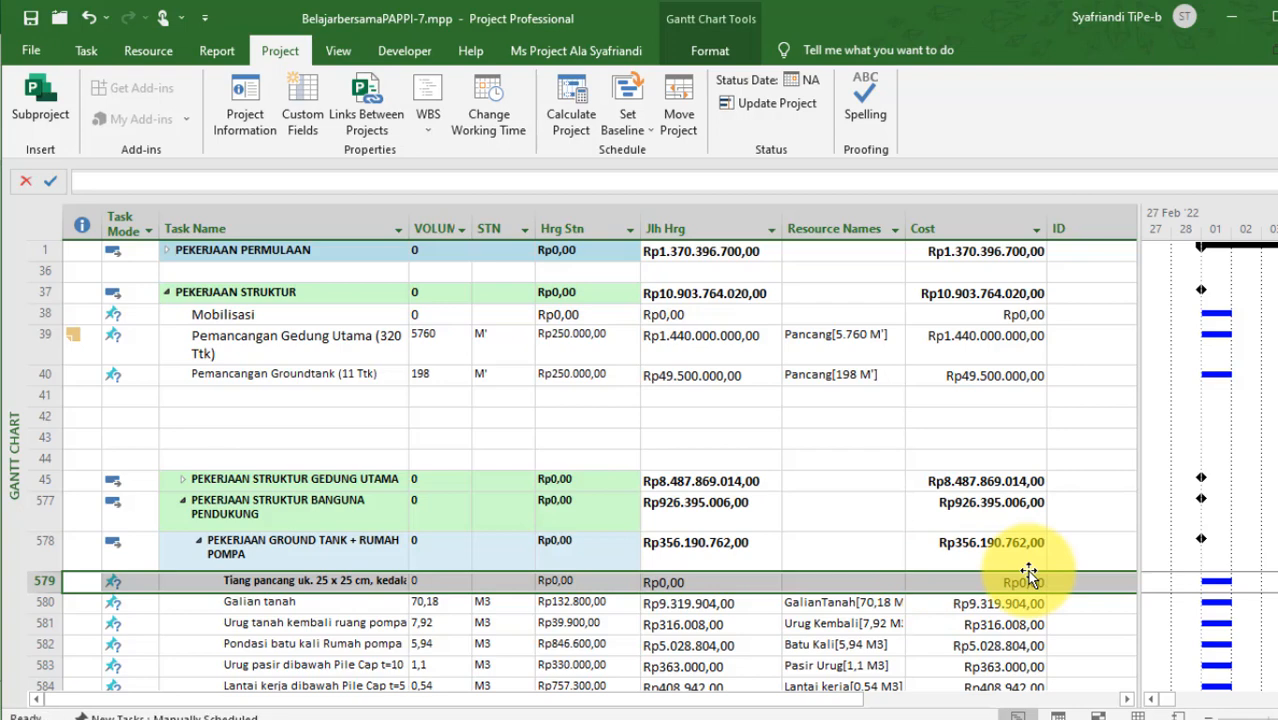
key(Delete)
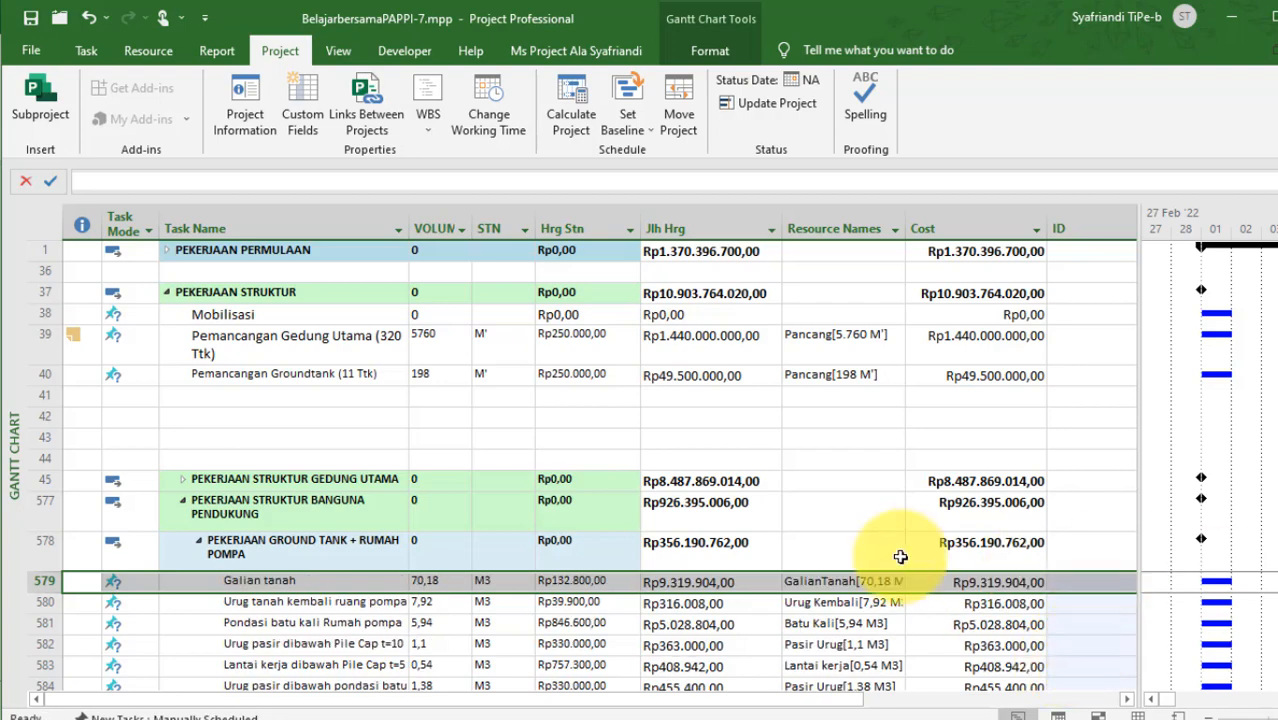
click(199, 541)
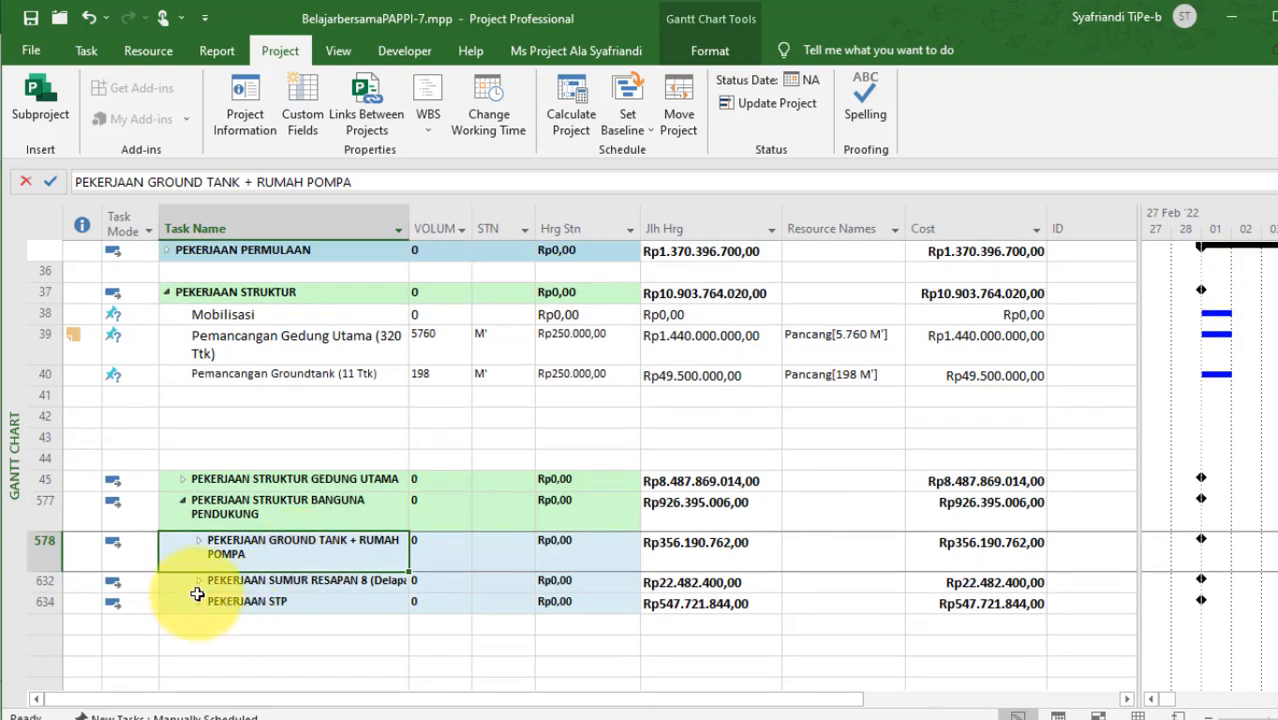
Expand PEKERJAAN STP and move its Pemancangan dengan systim Jack in pile task to row 41, below Pemancangan Groundtank.
click(196, 601)
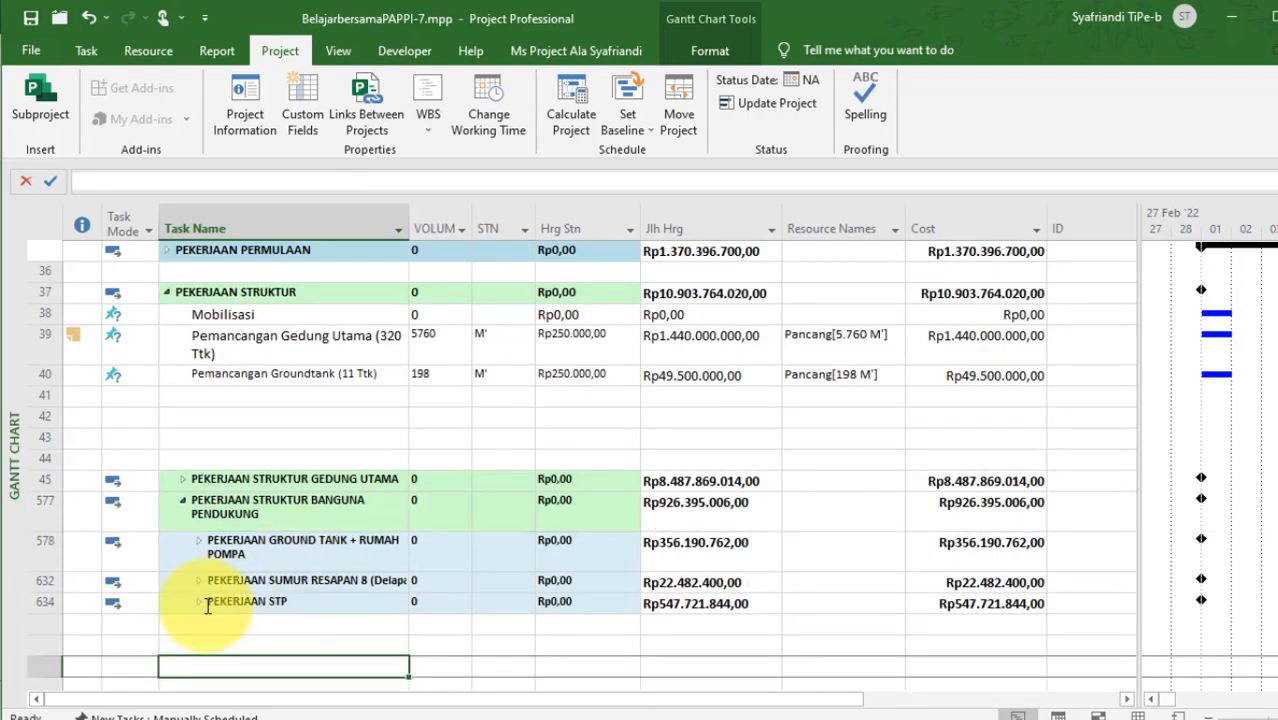
click(202, 603)
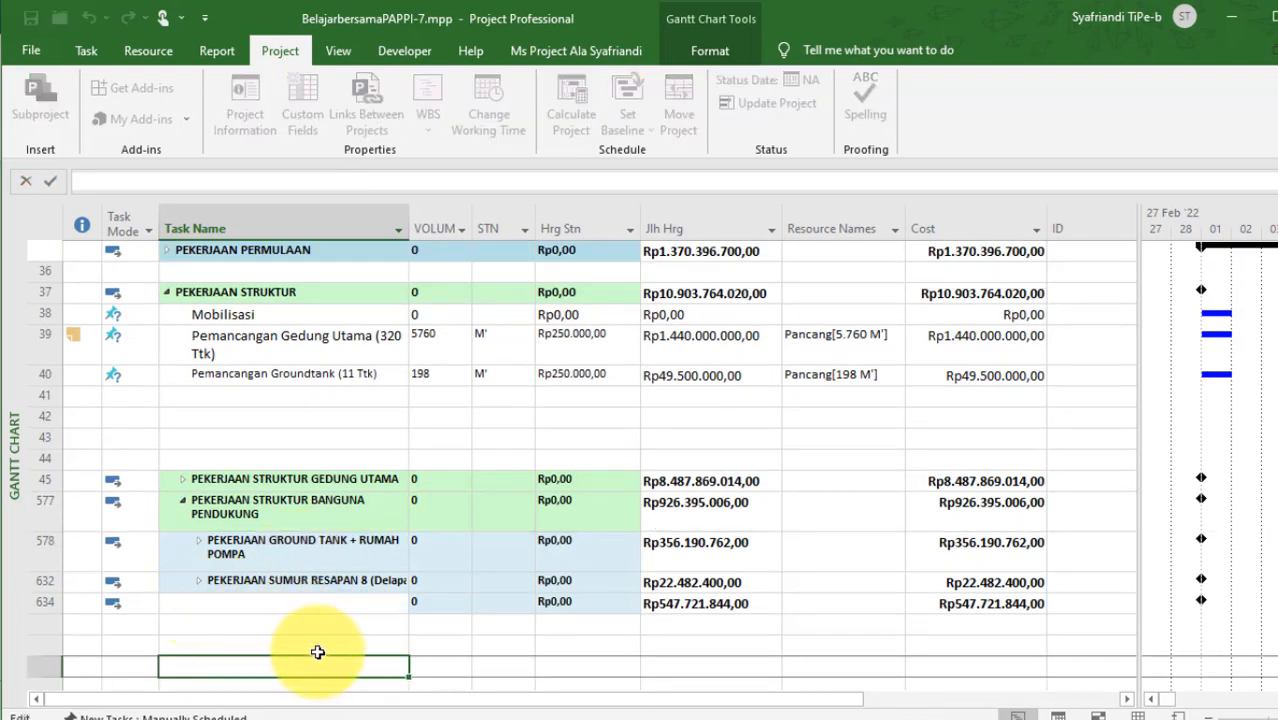
click(199, 602)
scroll(191, 622, down, 1)
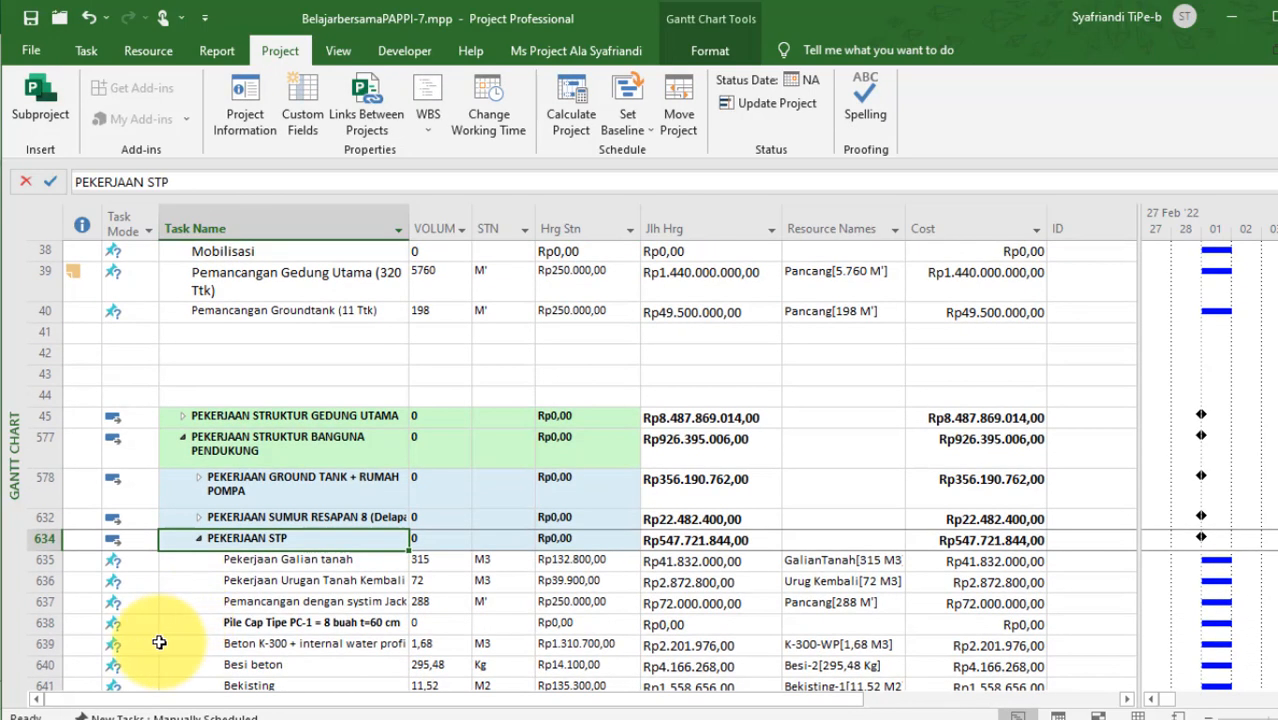
click(60, 604)
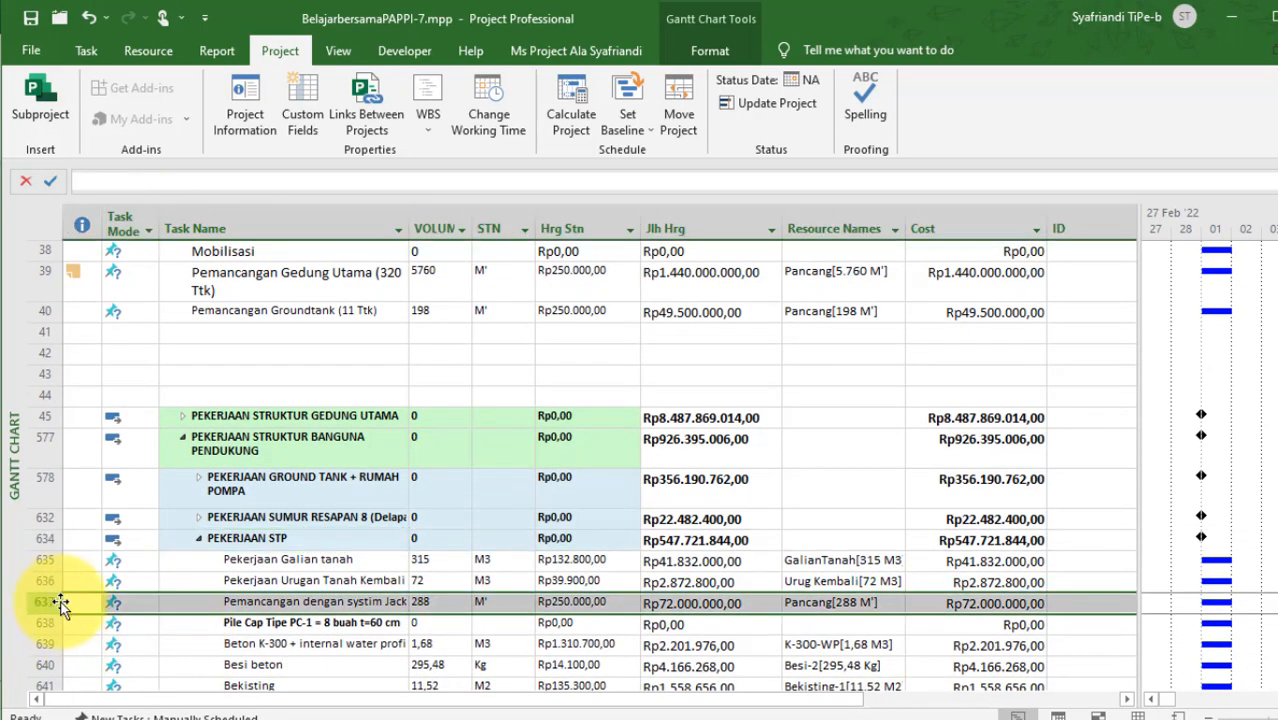
click(45, 331)
key(ctrl+v)
Rename the moved STP piling task in row 41 as Pemancangan STP (16 Ttk).
click(262, 333)
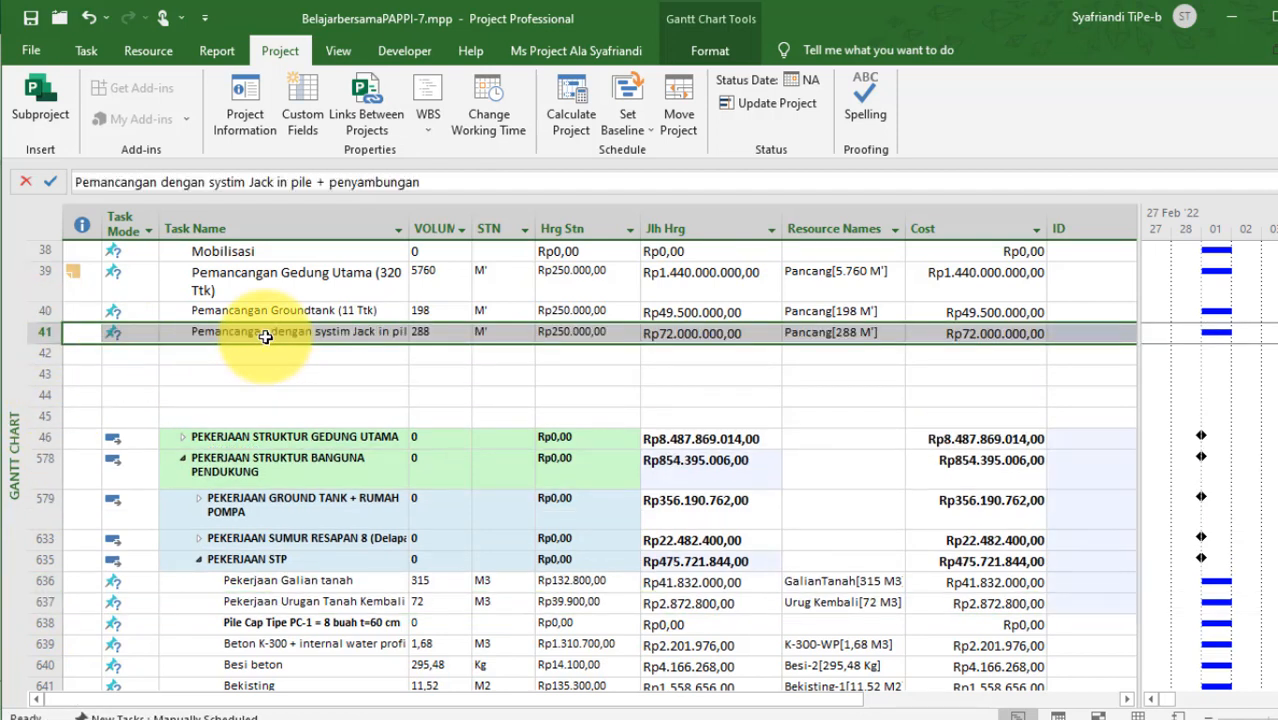
click(262, 333)
key(ctrl+shift+Left)
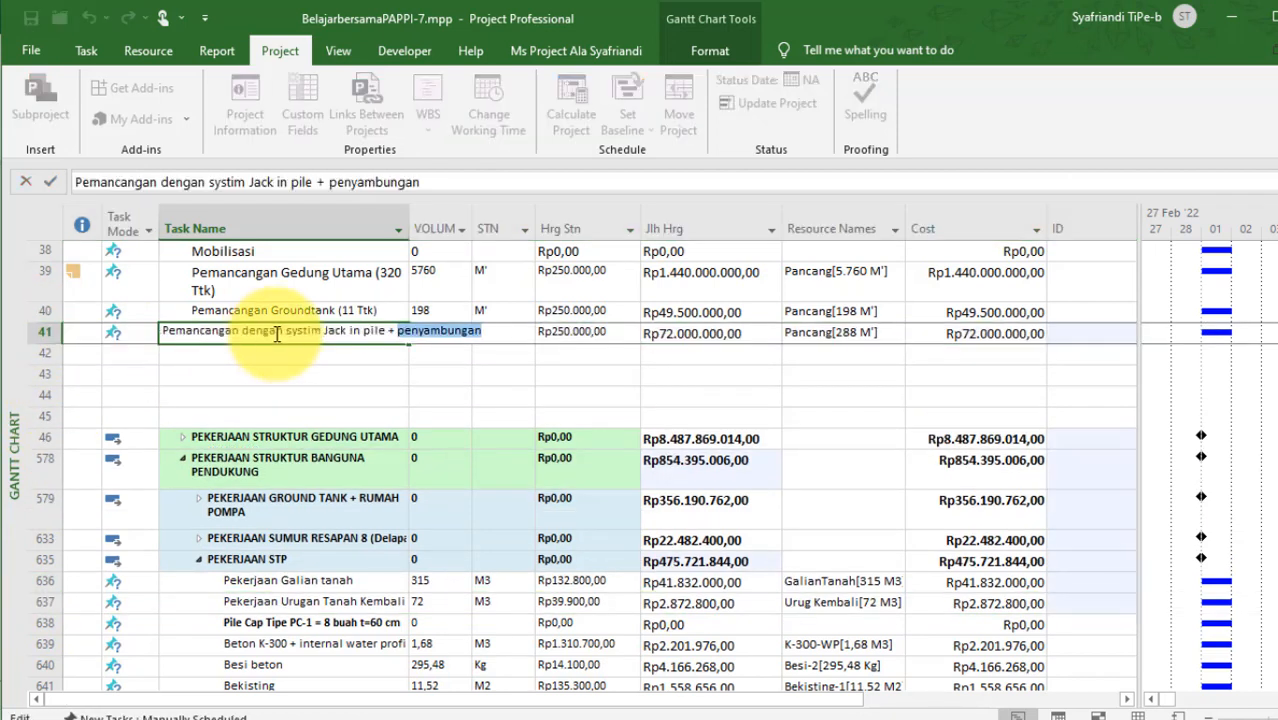
key(ctrl+shift+Left)
key(ctrl+shift+Left)
key(ctrl+shift+Left)
key(ctrl+shift+Left)
key(ctrl+shift+Right)
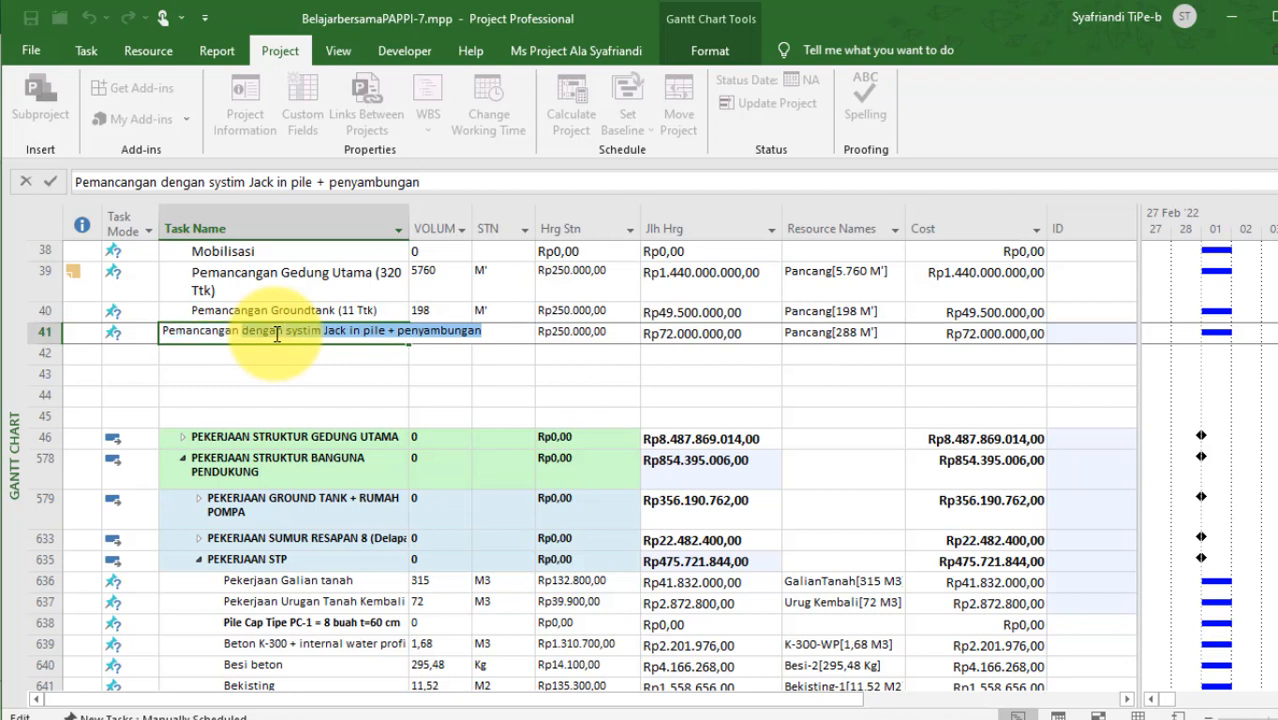
text(STP (16 Tt)
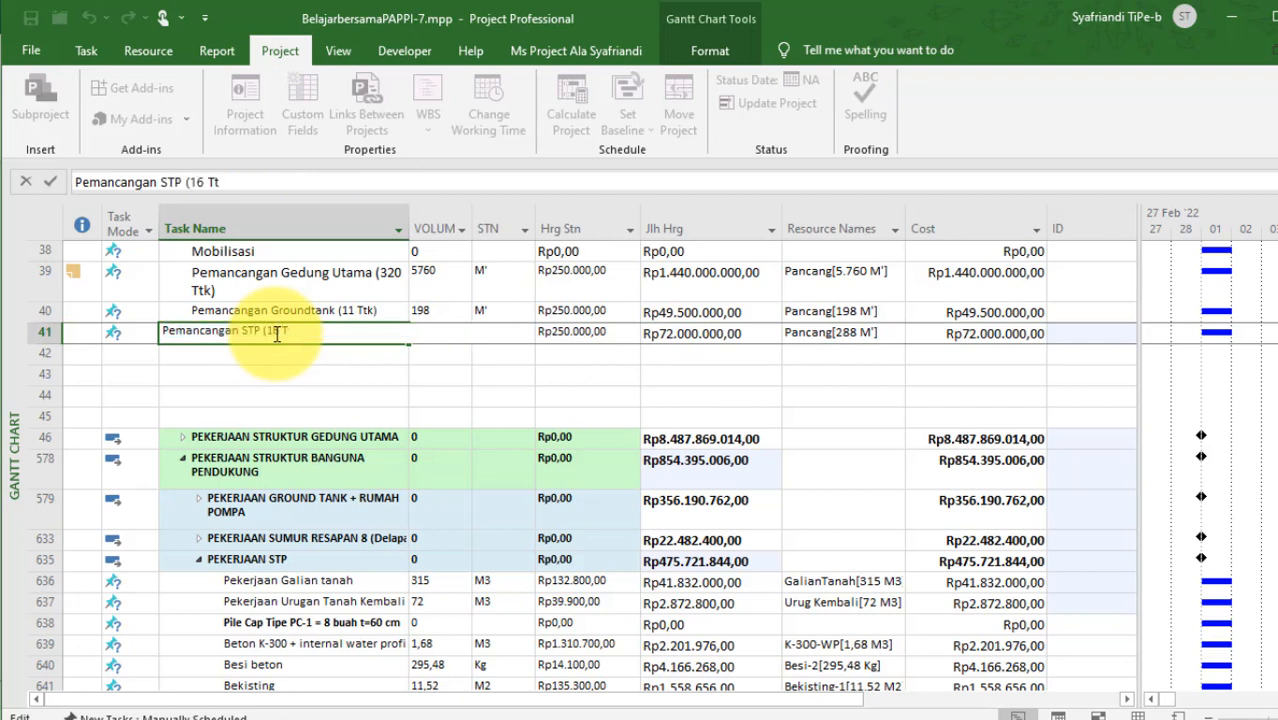
text())
key(Return)
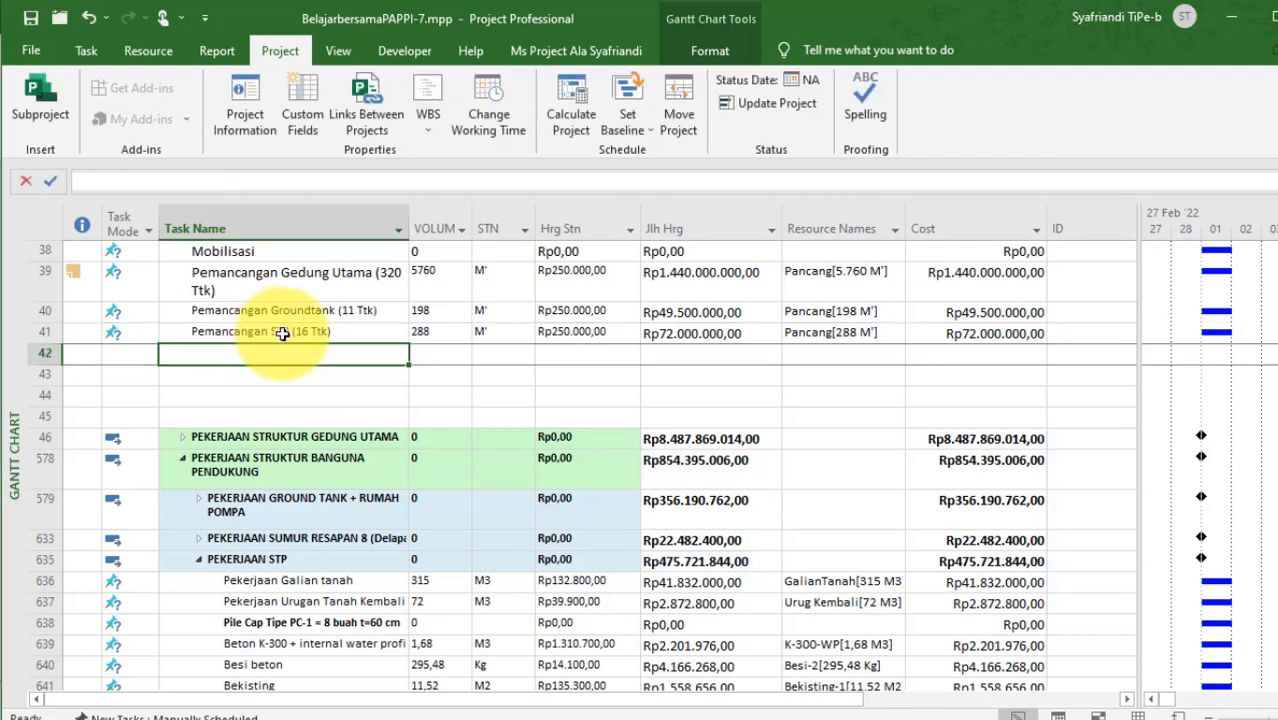
Add a Demobilisasi task in row 42 below Pemancangan STP, and review the mobilisation, piling and demobilisation rows.
scroll(287, 333, up, 1)
click(284, 320)
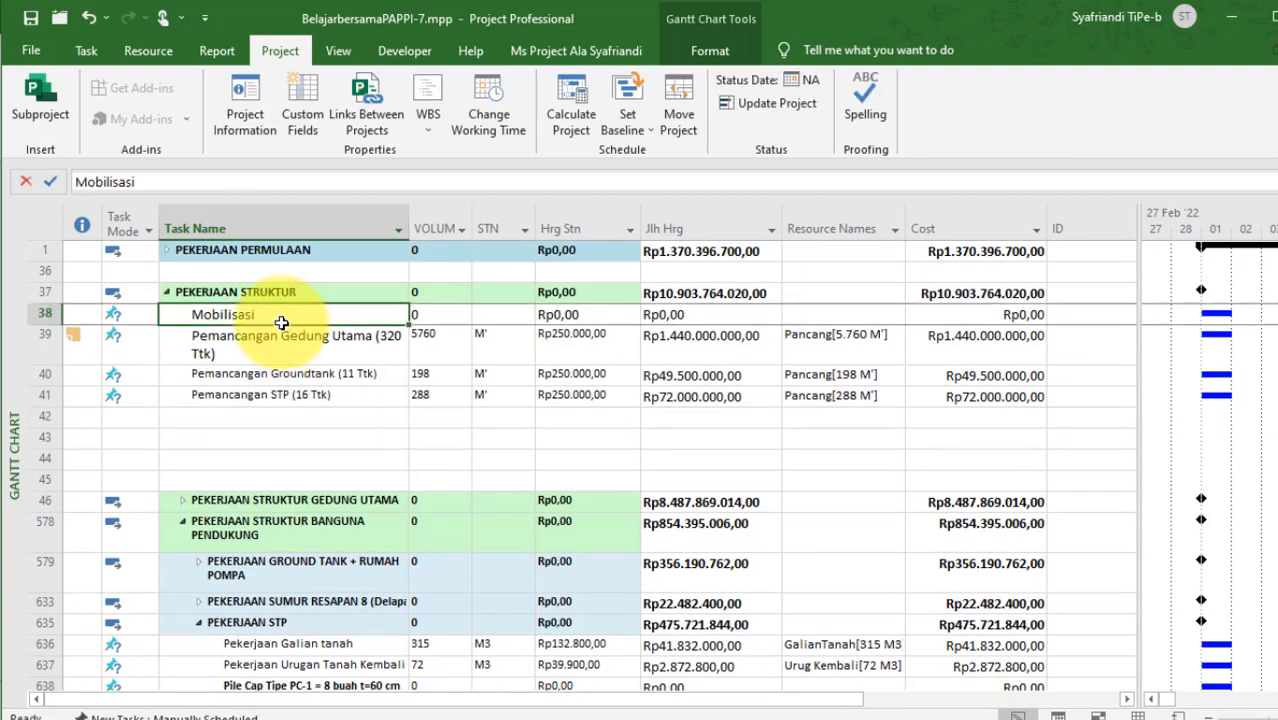
click(288, 358)
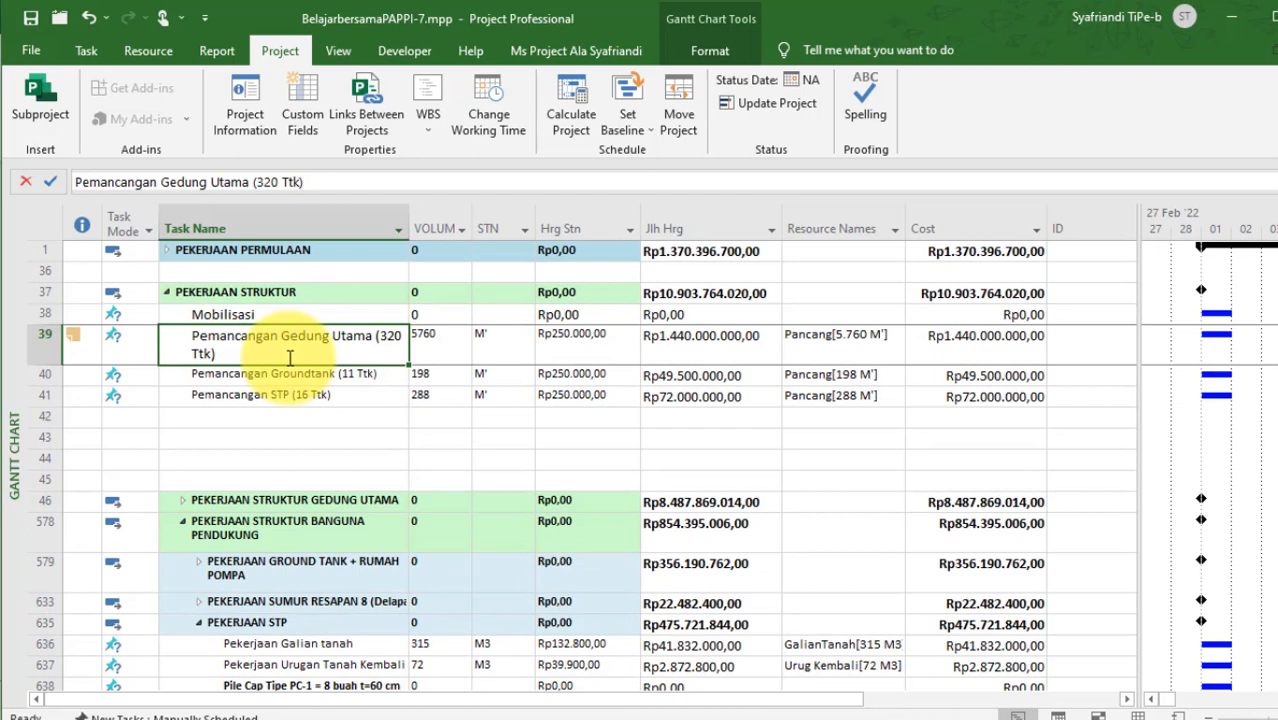
click(286, 374)
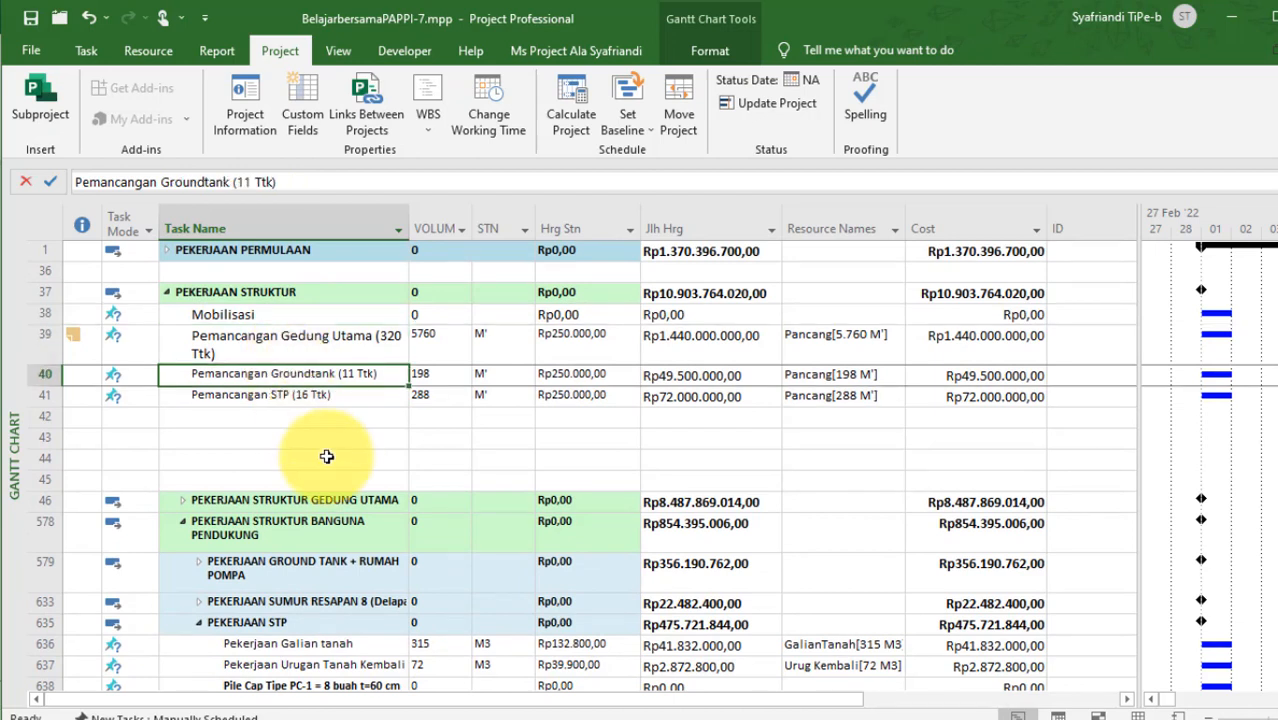
click(320, 398)
click(328, 428)
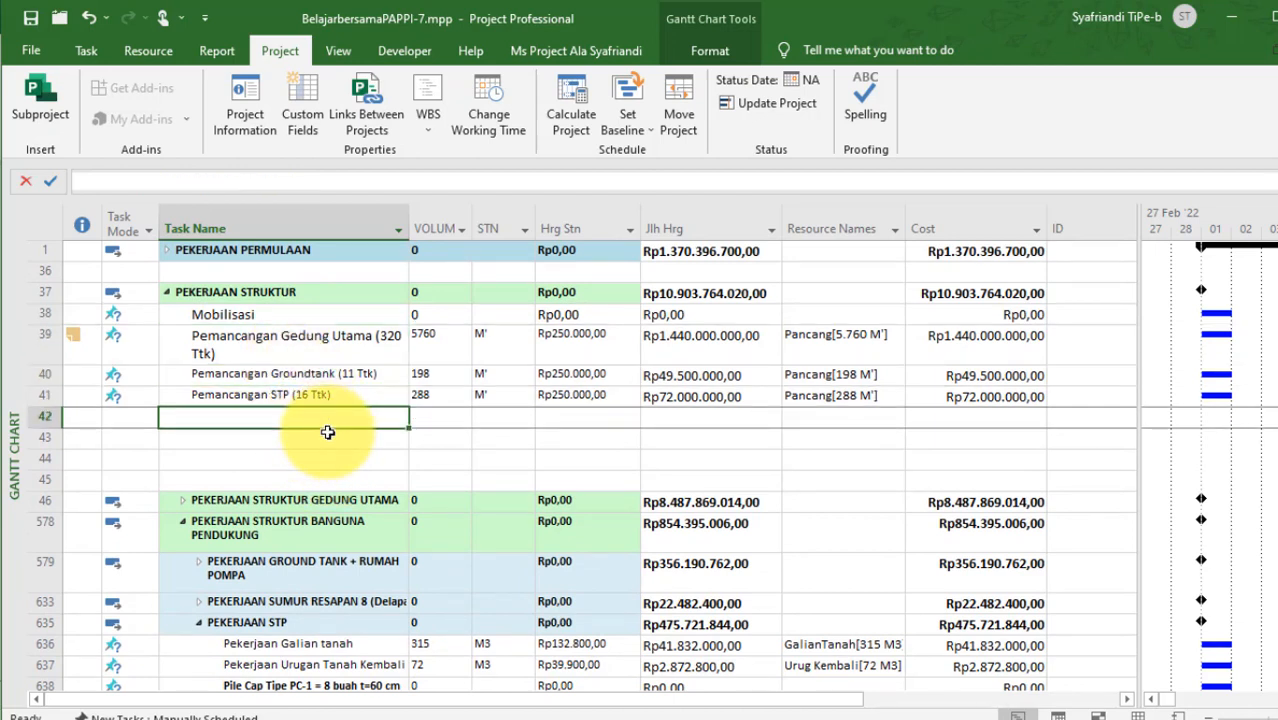
text(Demobilisasi)
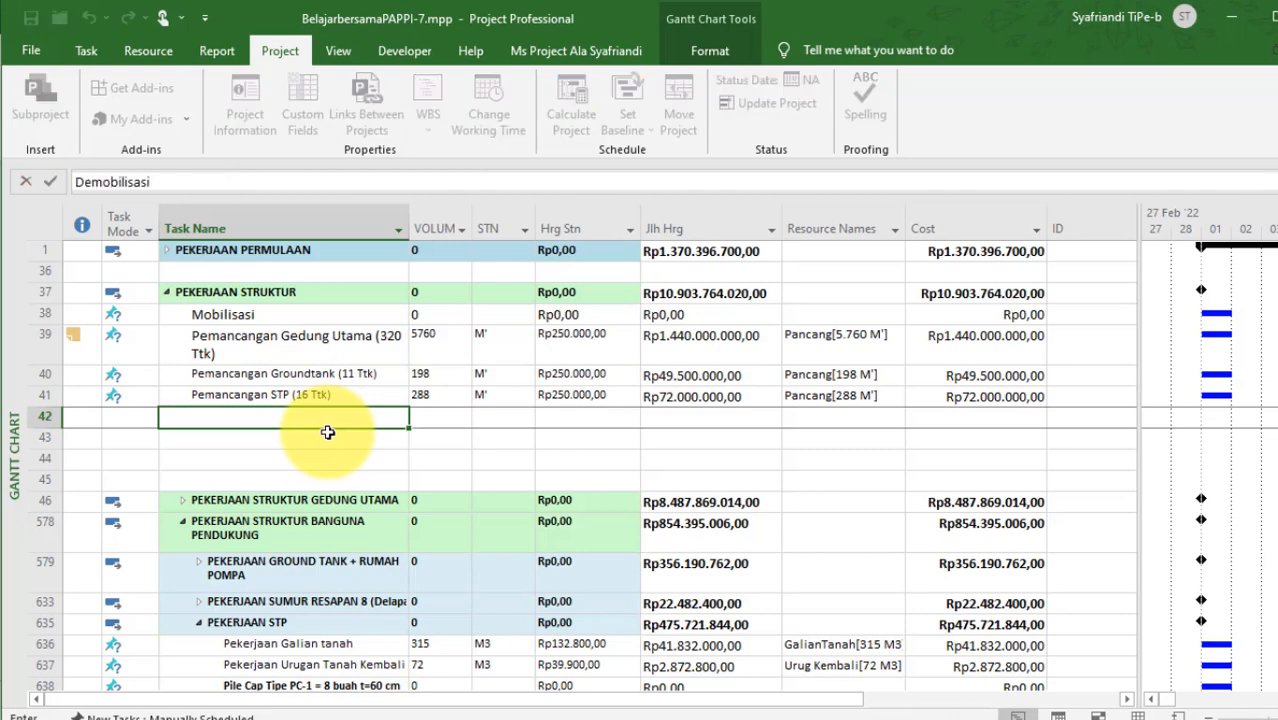
key(Return)
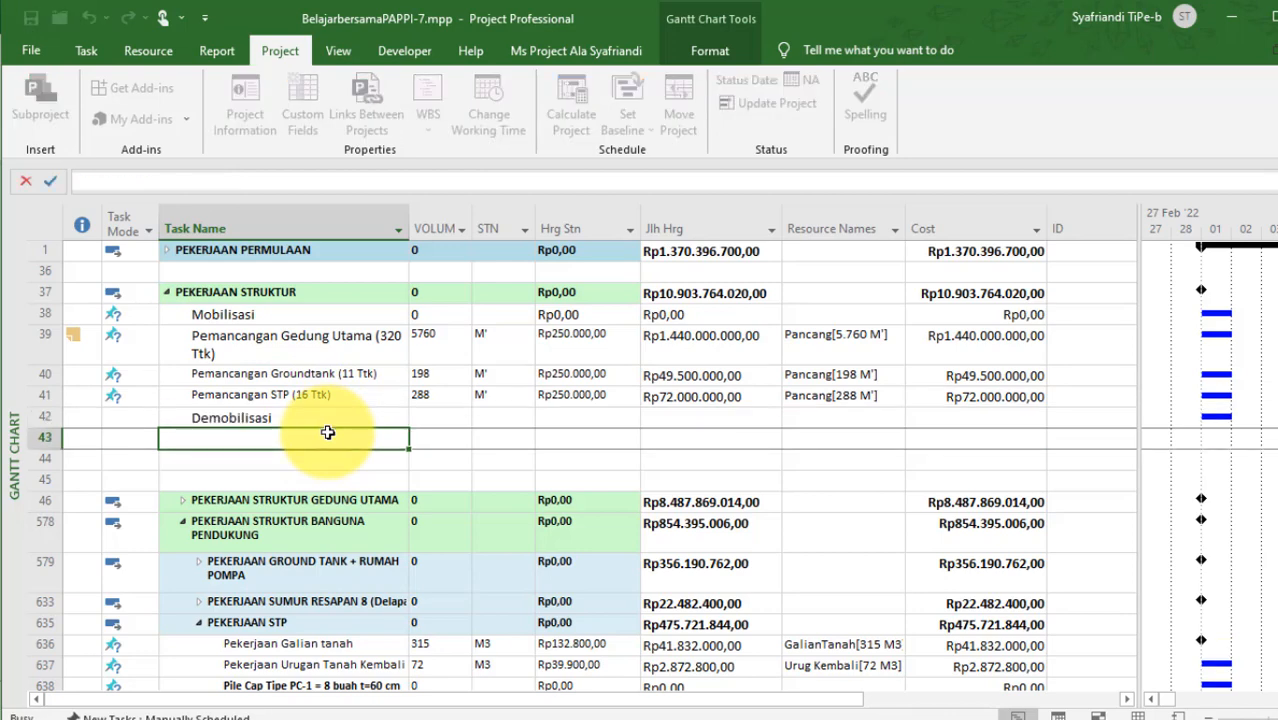
scroll(336, 484, down, 1)
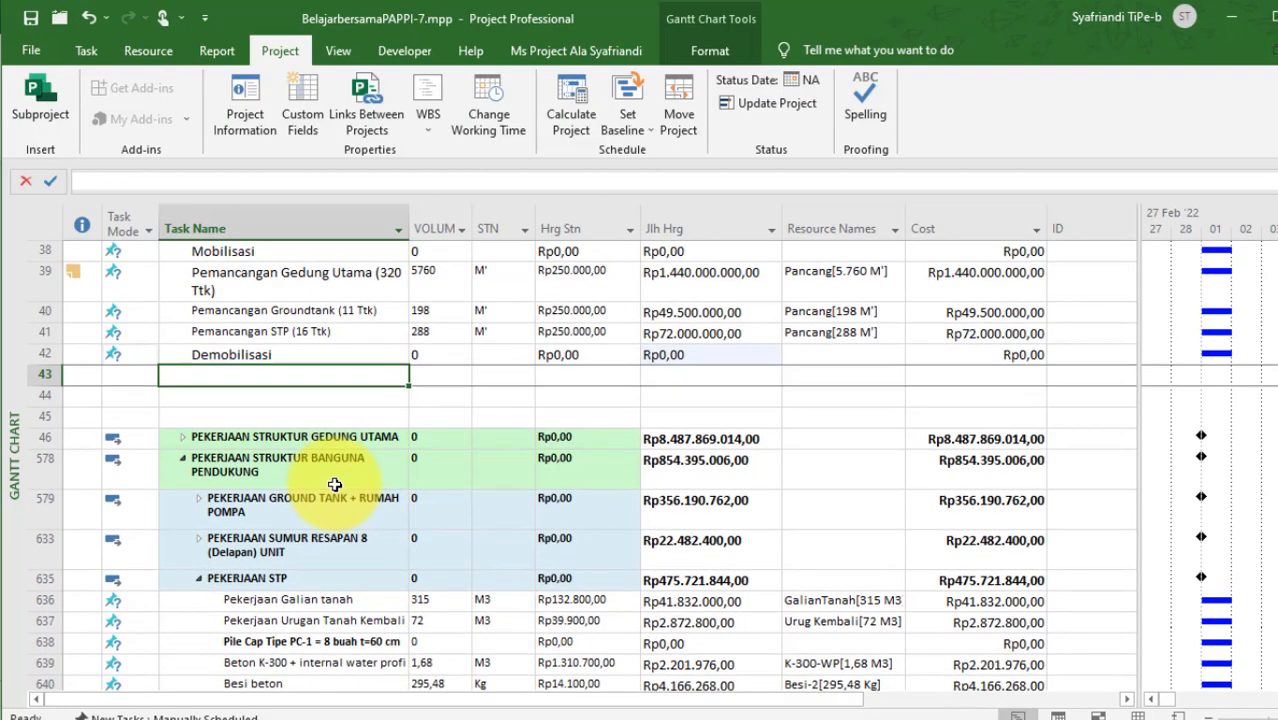
click(271, 251)
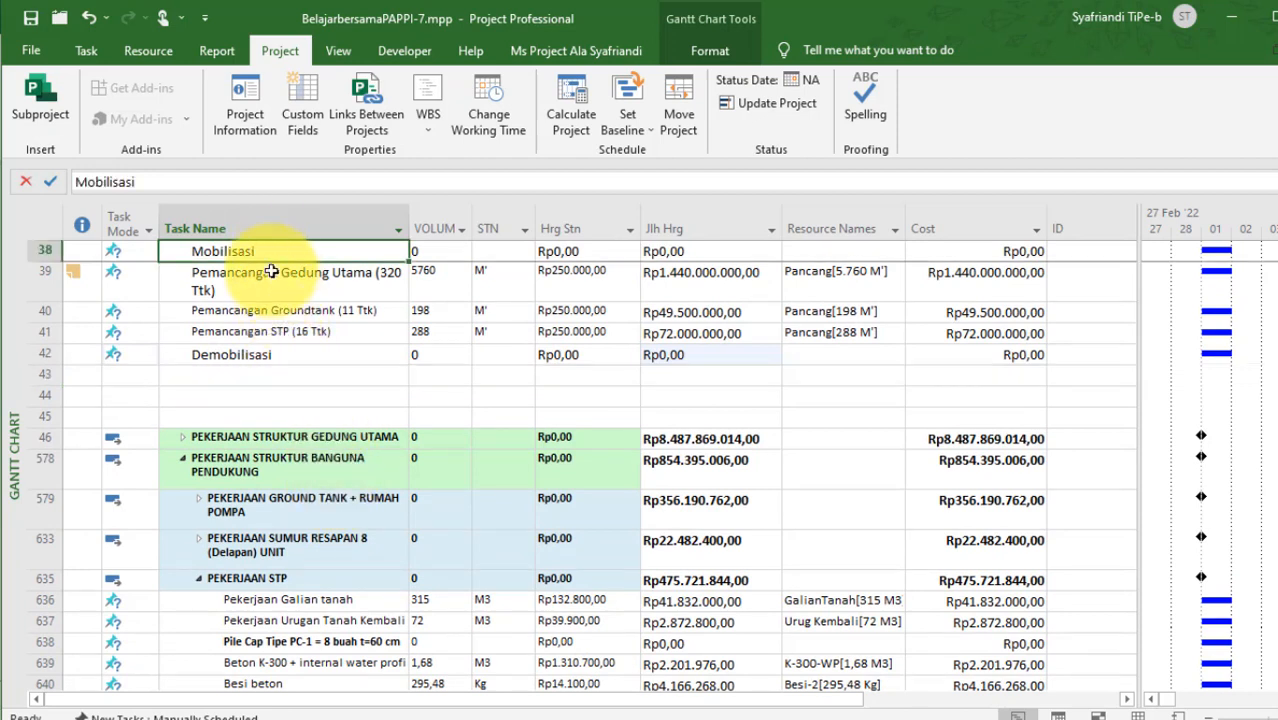
click(307, 358)
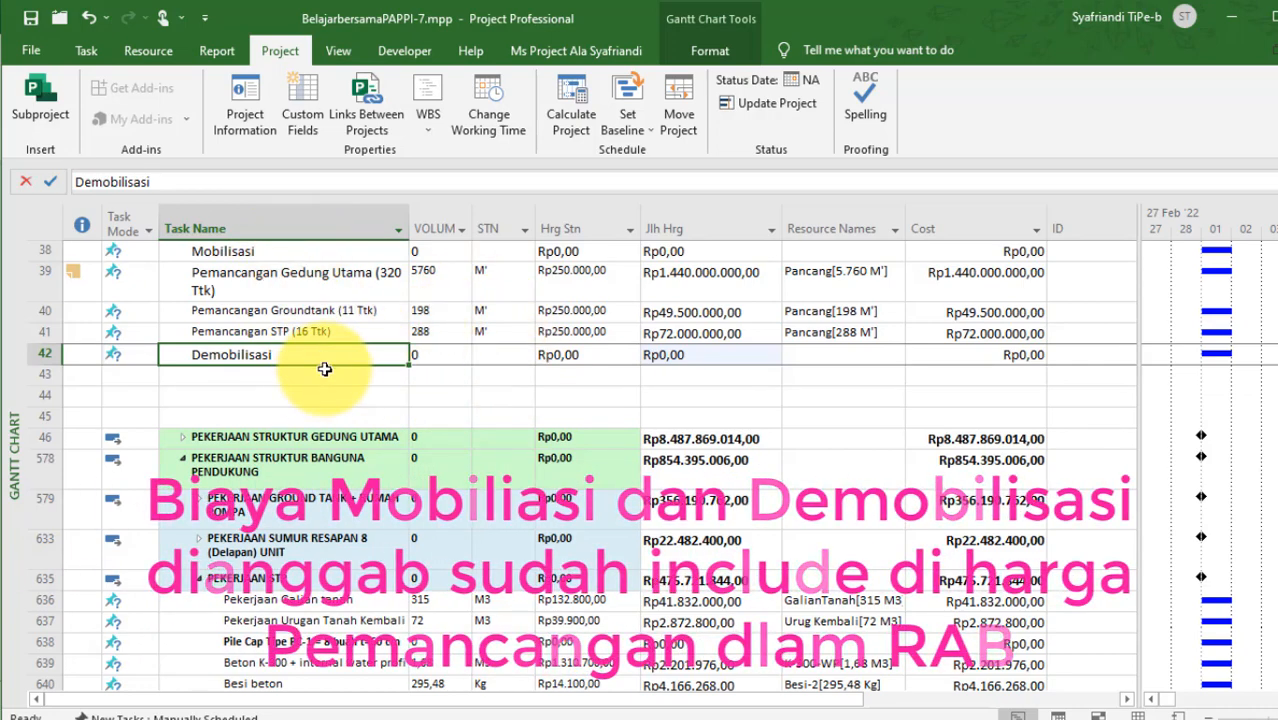
click(568, 278)
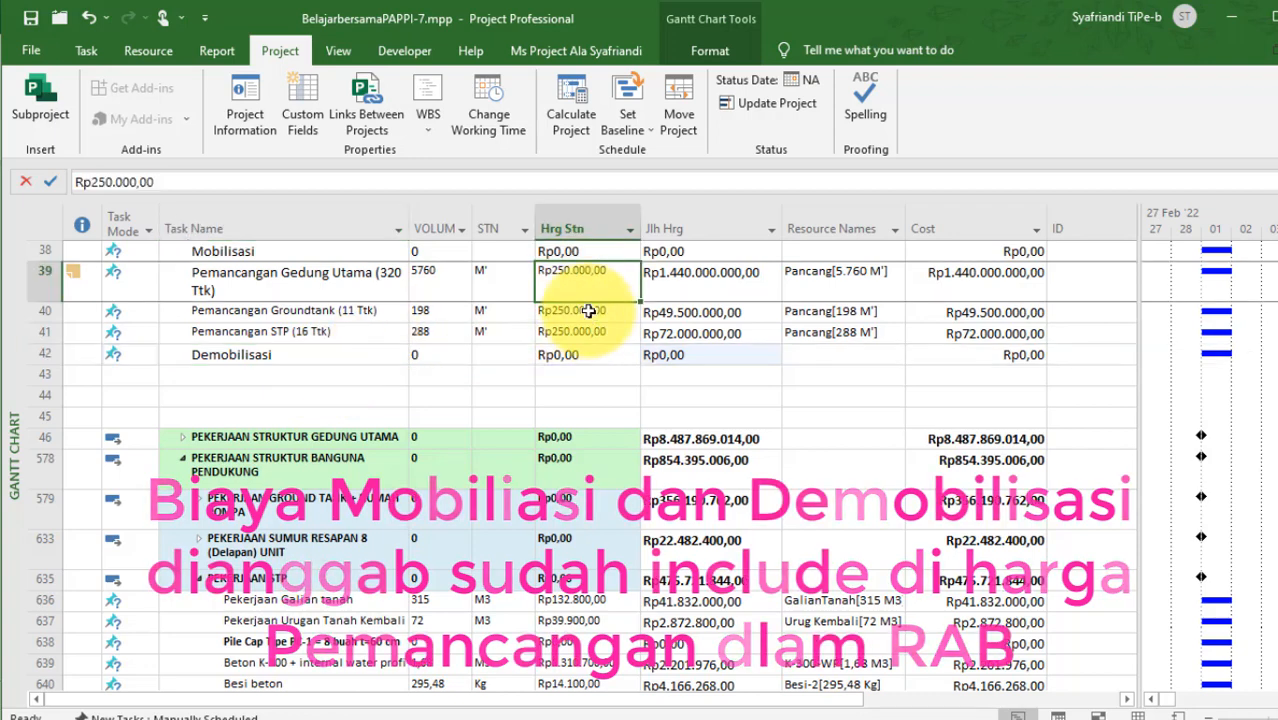
Expand PEKERJAAN STRUKTUR GEDUNG UTAMA and indent Test PDA, Axial Test and Lateral Test as subtasks of Test Pancang.
click(184, 437)
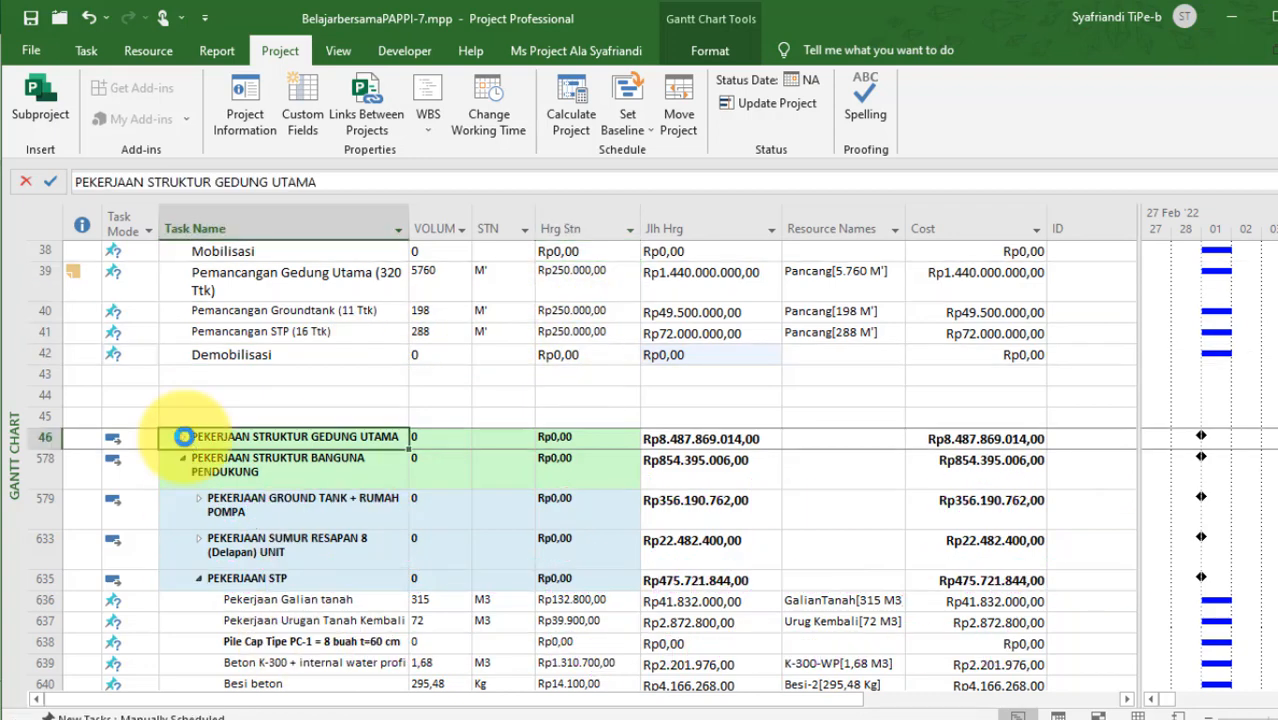
click(184, 441)
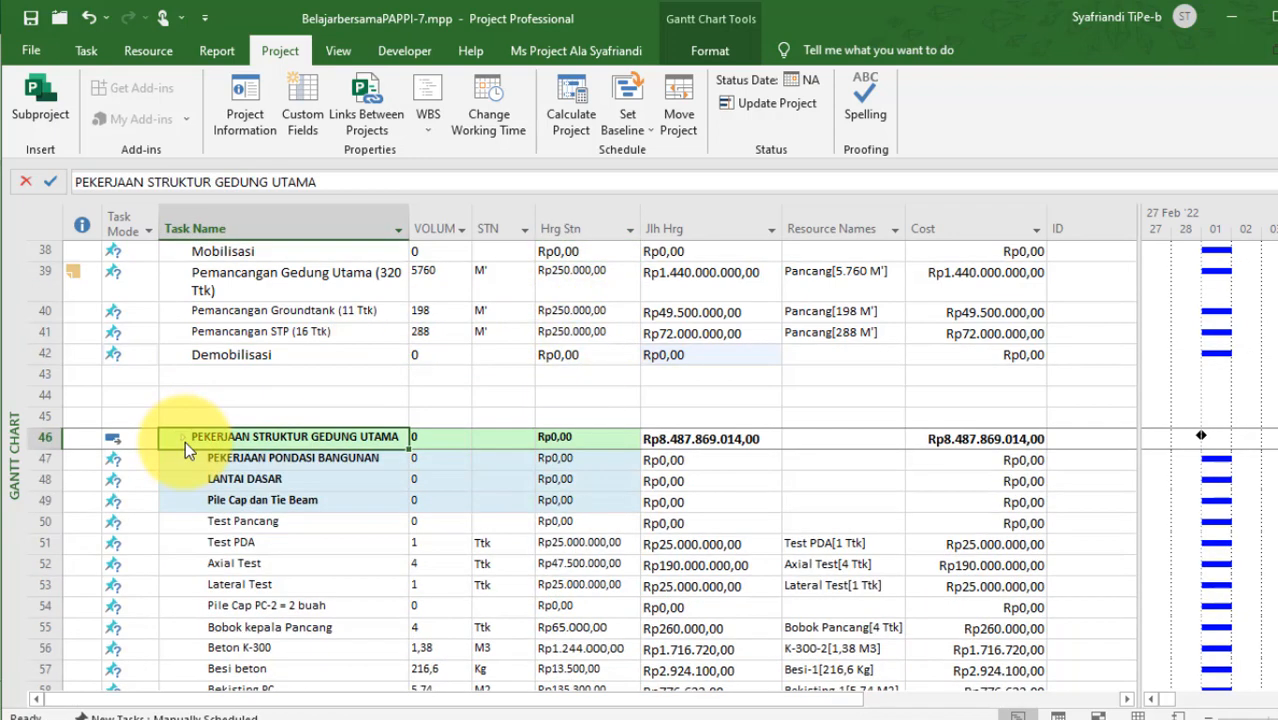
click(302, 519)
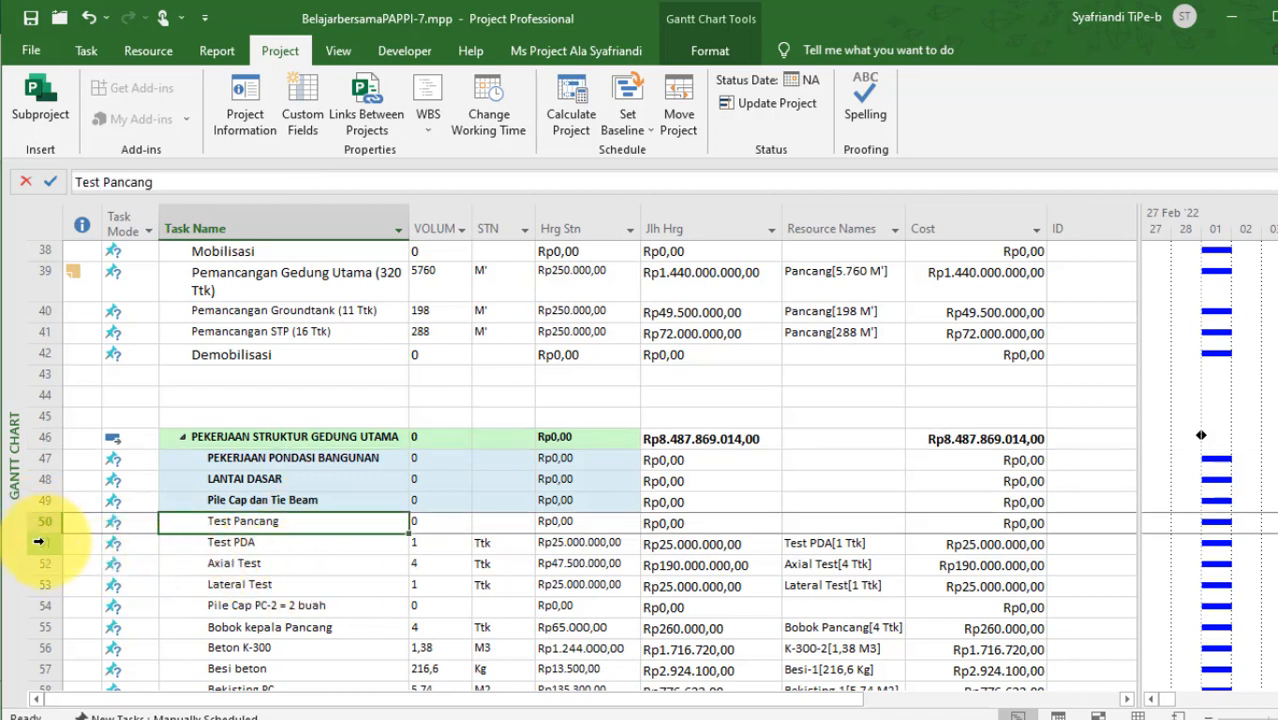
drag(38, 541, 46, 579)
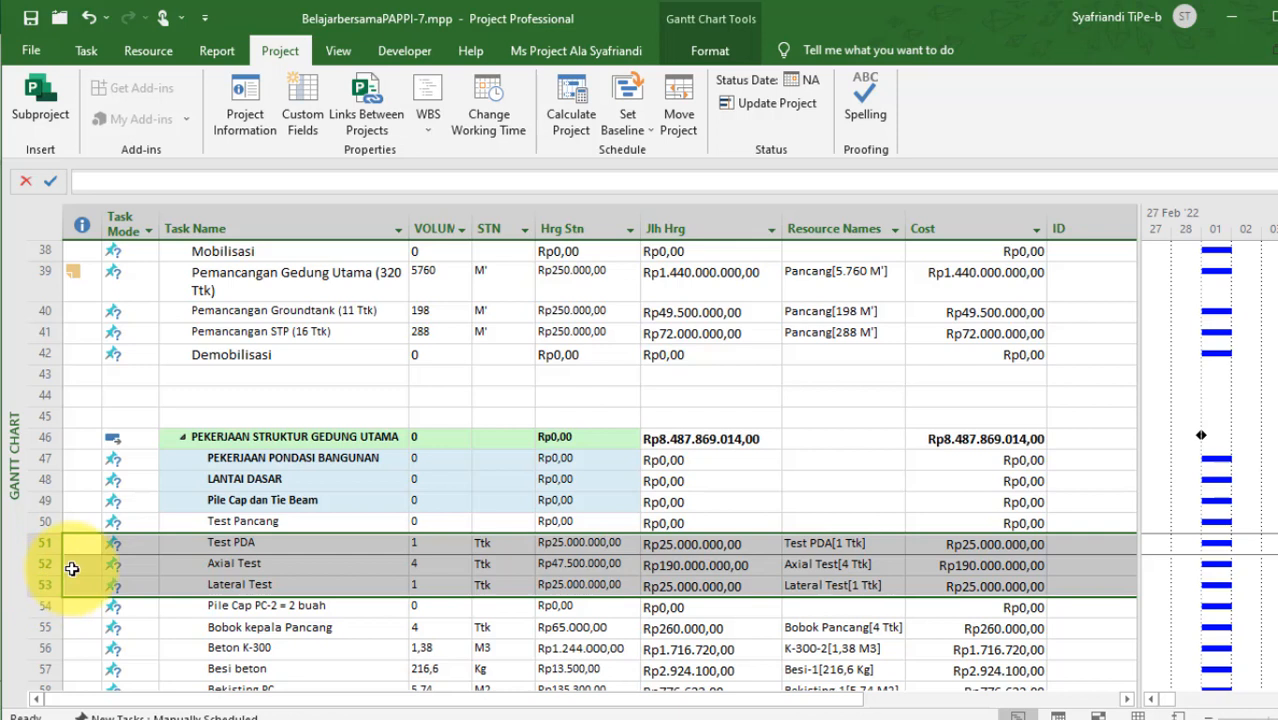
key(alt+shift+Right)
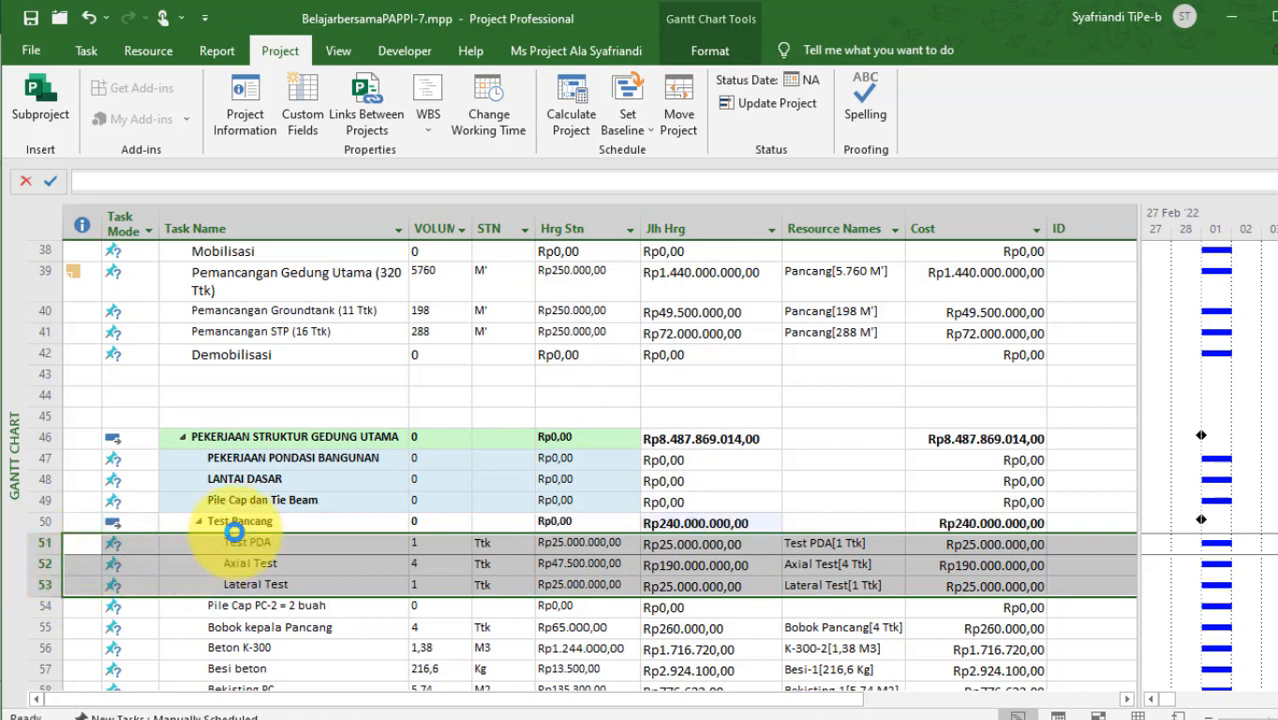
click(308, 543)
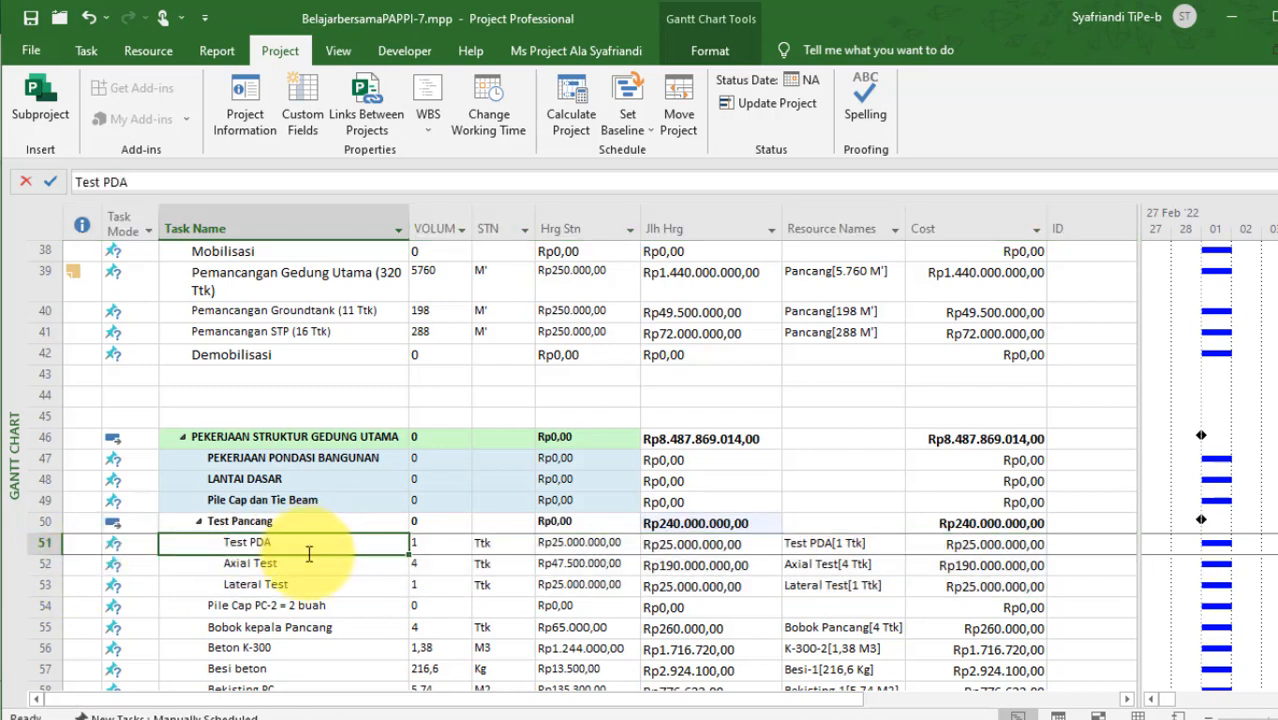
Move Test Pancang with its Test PDA, Axial Test and Lateral Test subtasks to row 40, below Pemancangan Gedung Utama.
click(308, 565)
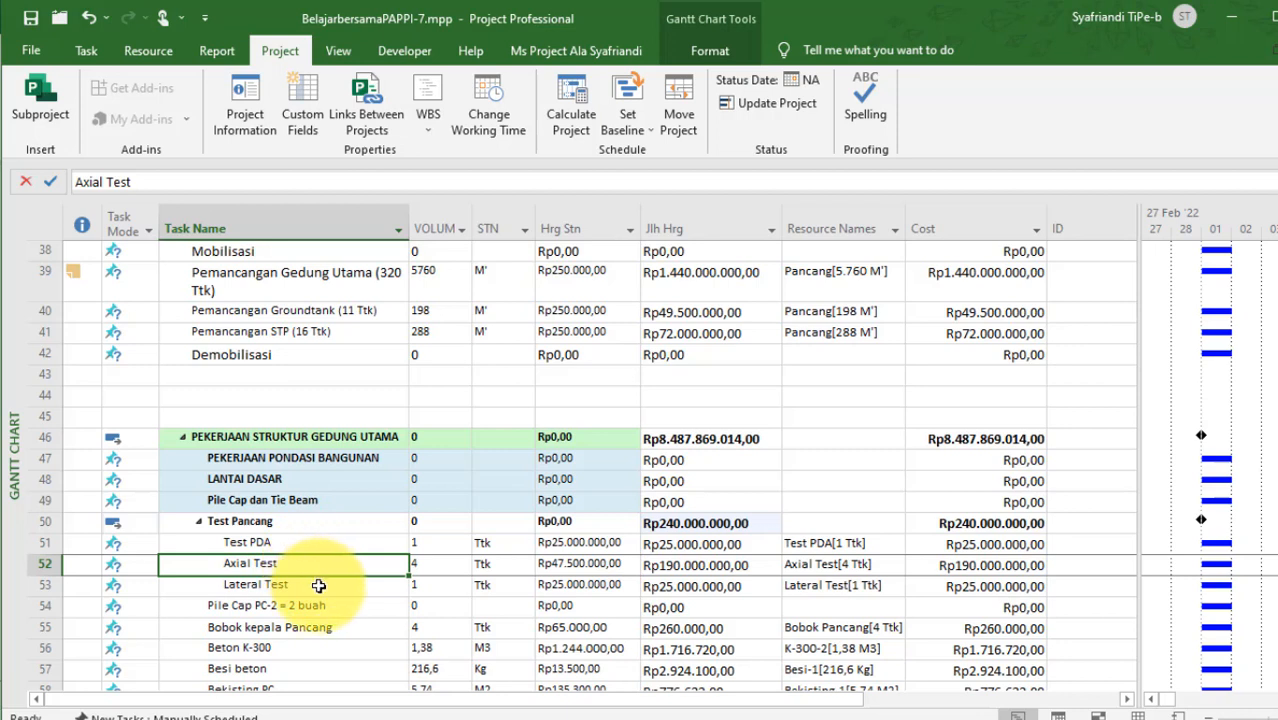
click(318, 585)
click(422, 542)
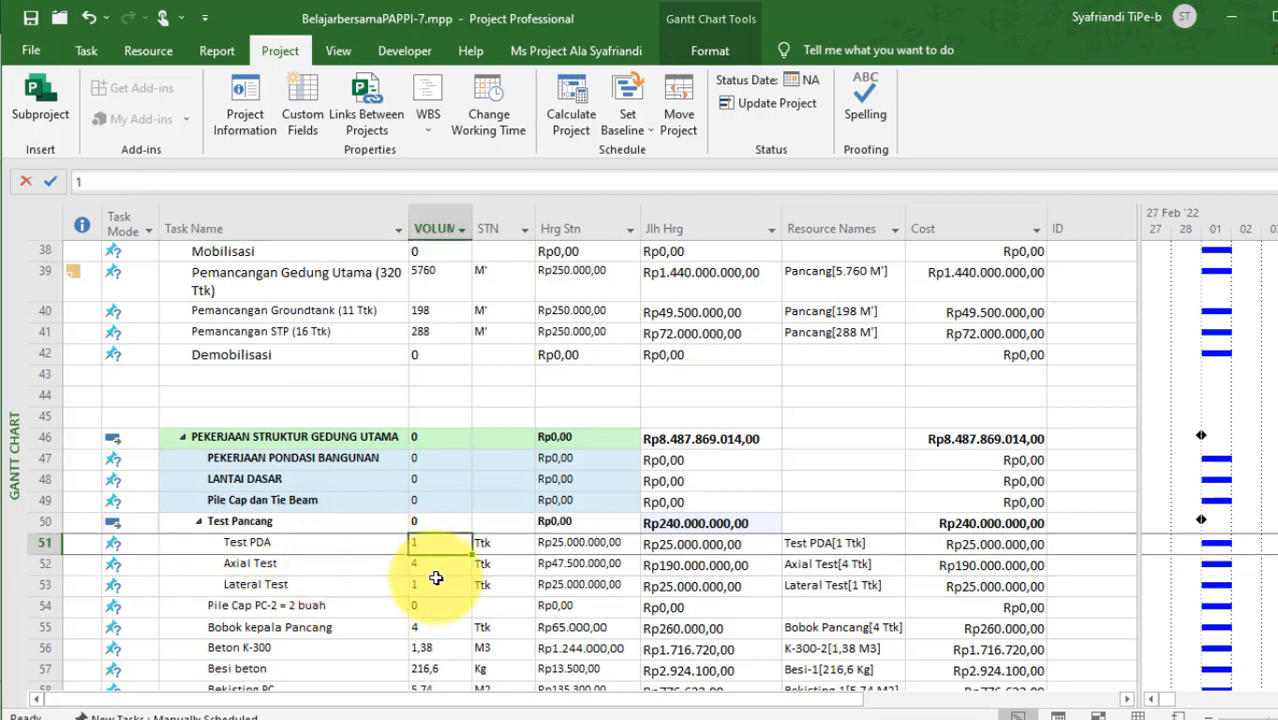
click(424, 564)
click(424, 585)
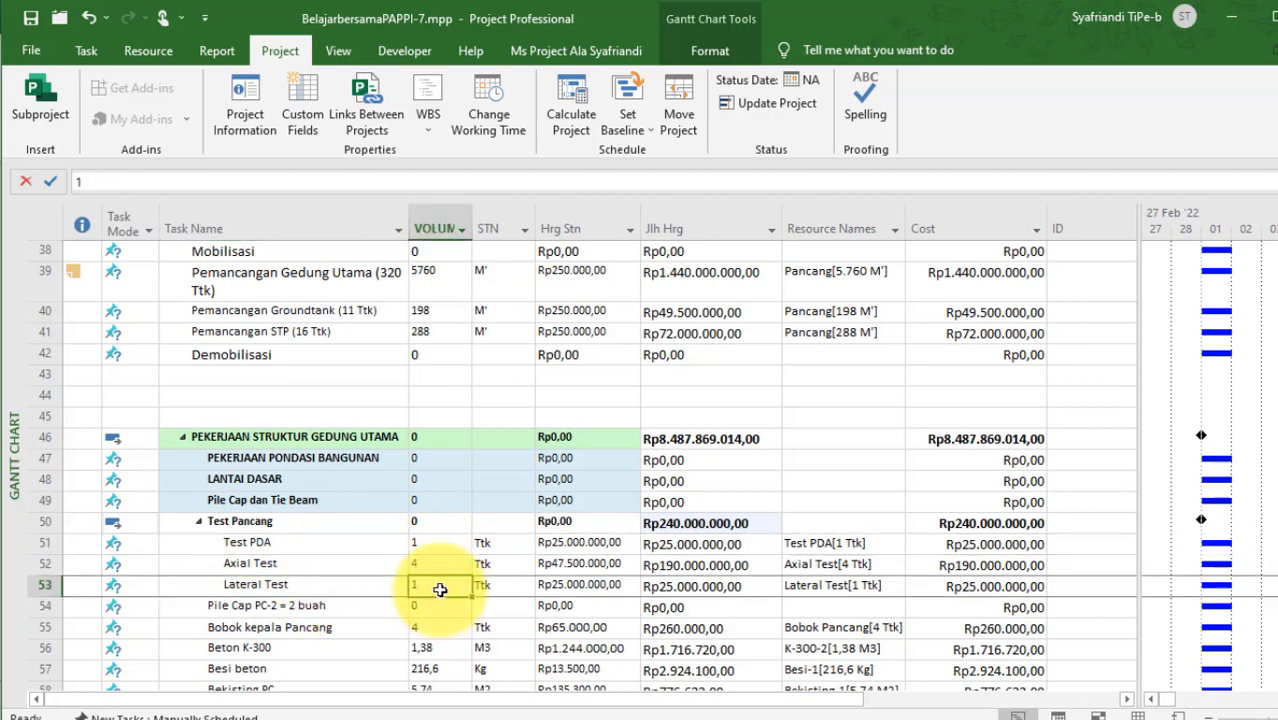
click(48, 524)
drag(62, 528, 50, 586)
drag(50, 586, 30, 300)
click(328, 335)
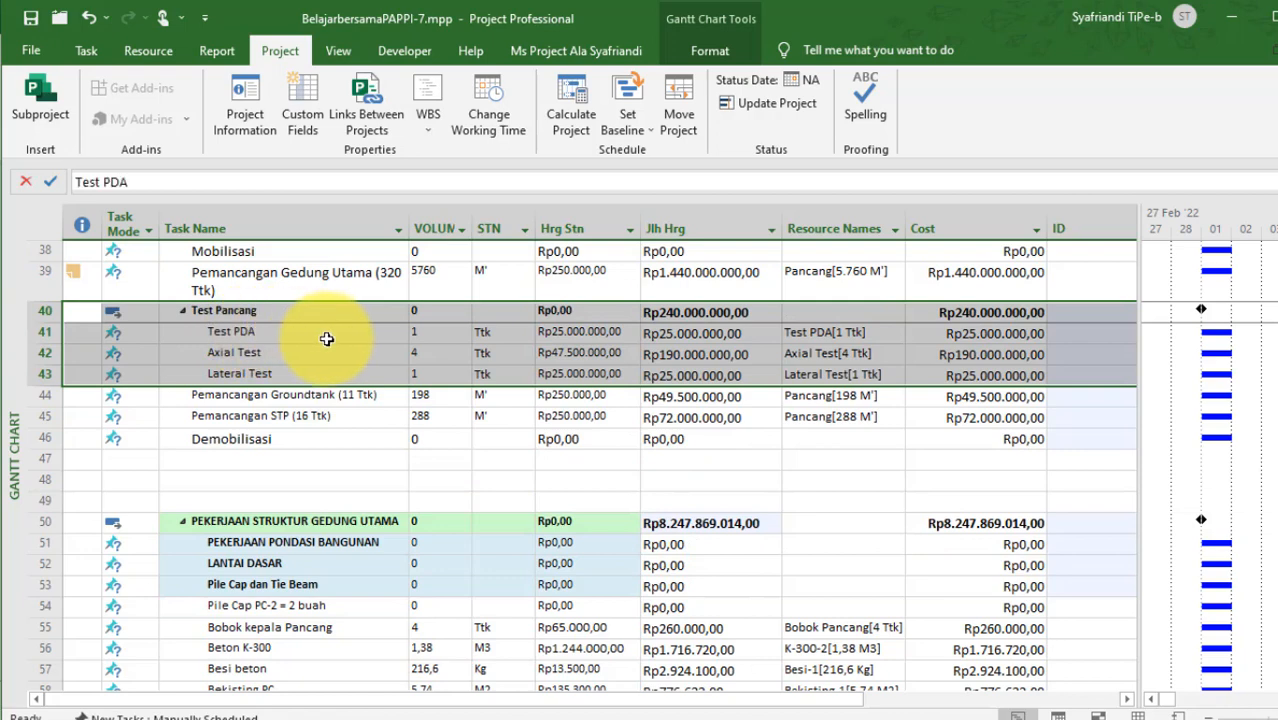
scroll(328, 337, up, 1)
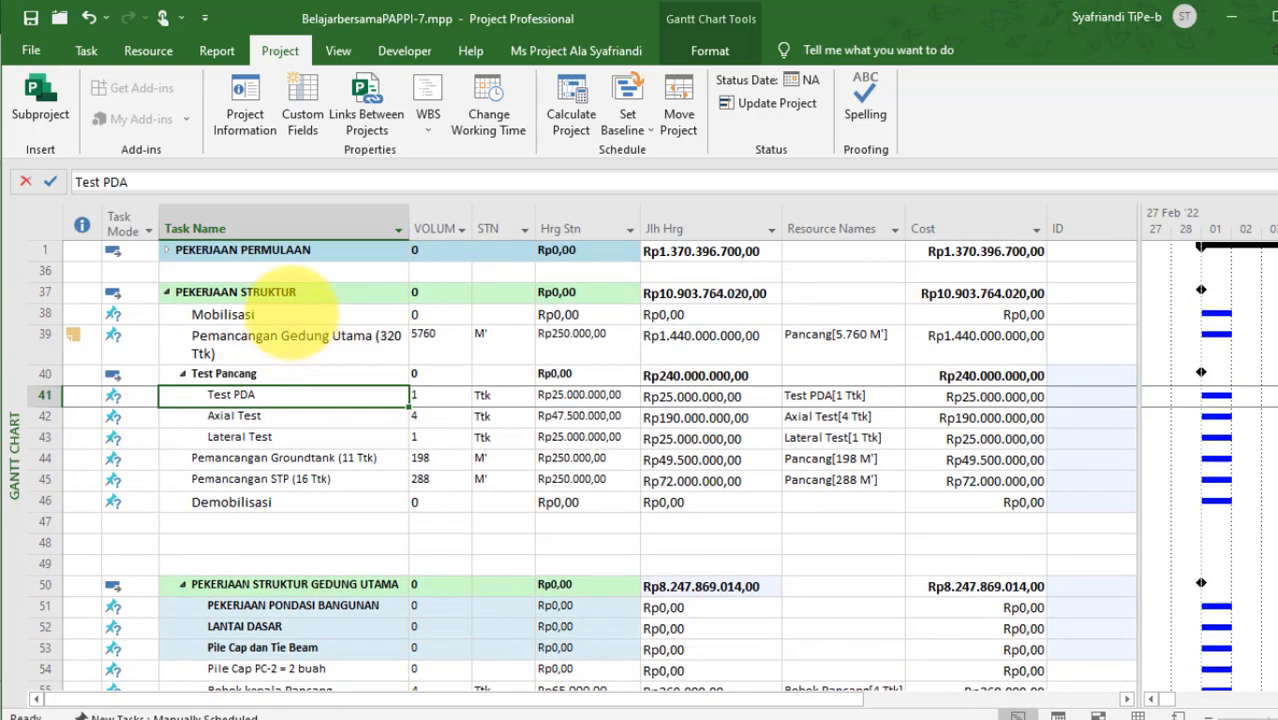
click(285, 315)
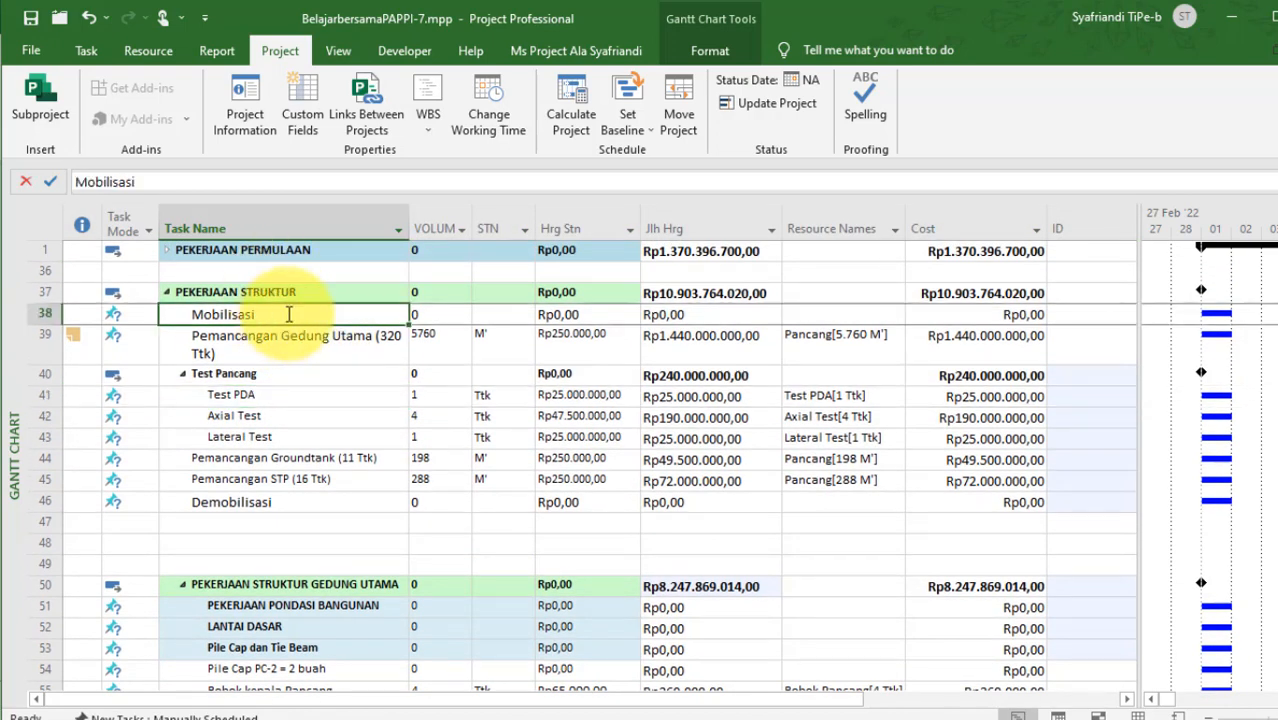
key(Insert)
text(PEMA)
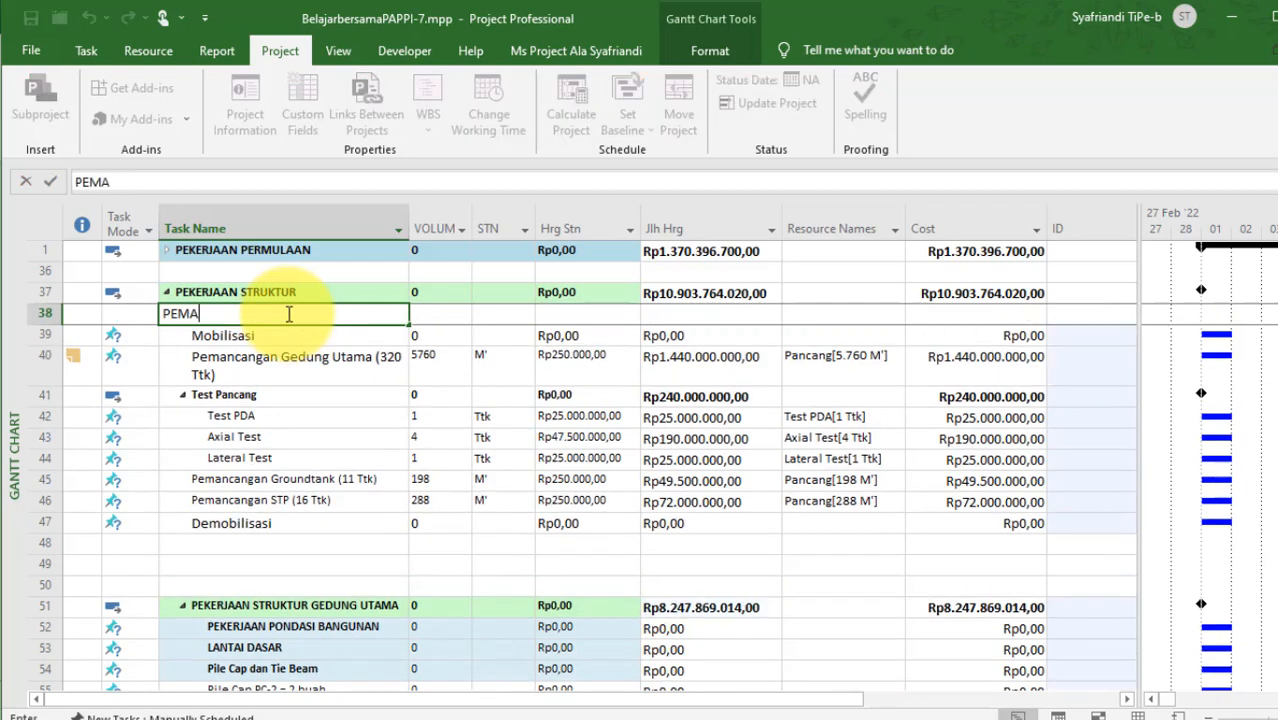
key(Escape)
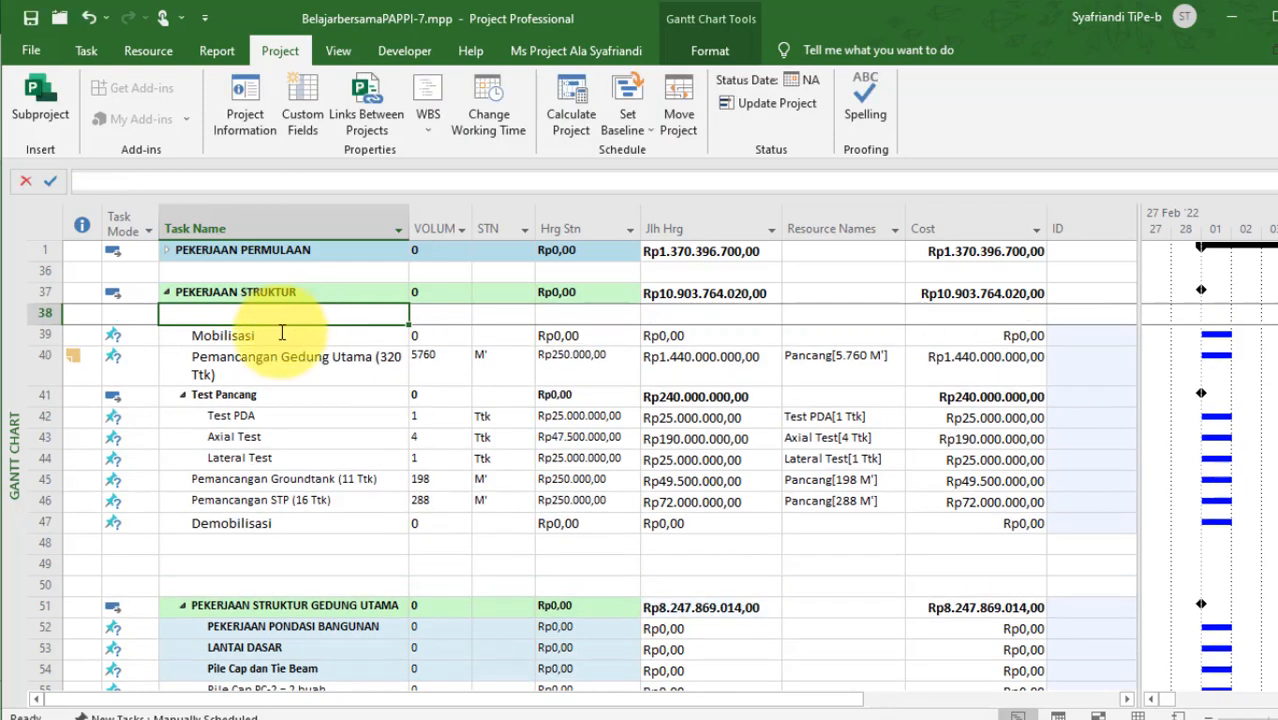
Insert a blank row above Test Pancang and move Mobilisasi below Pemancangan Gedung Utama (320 Ttk).
click(33, 397)
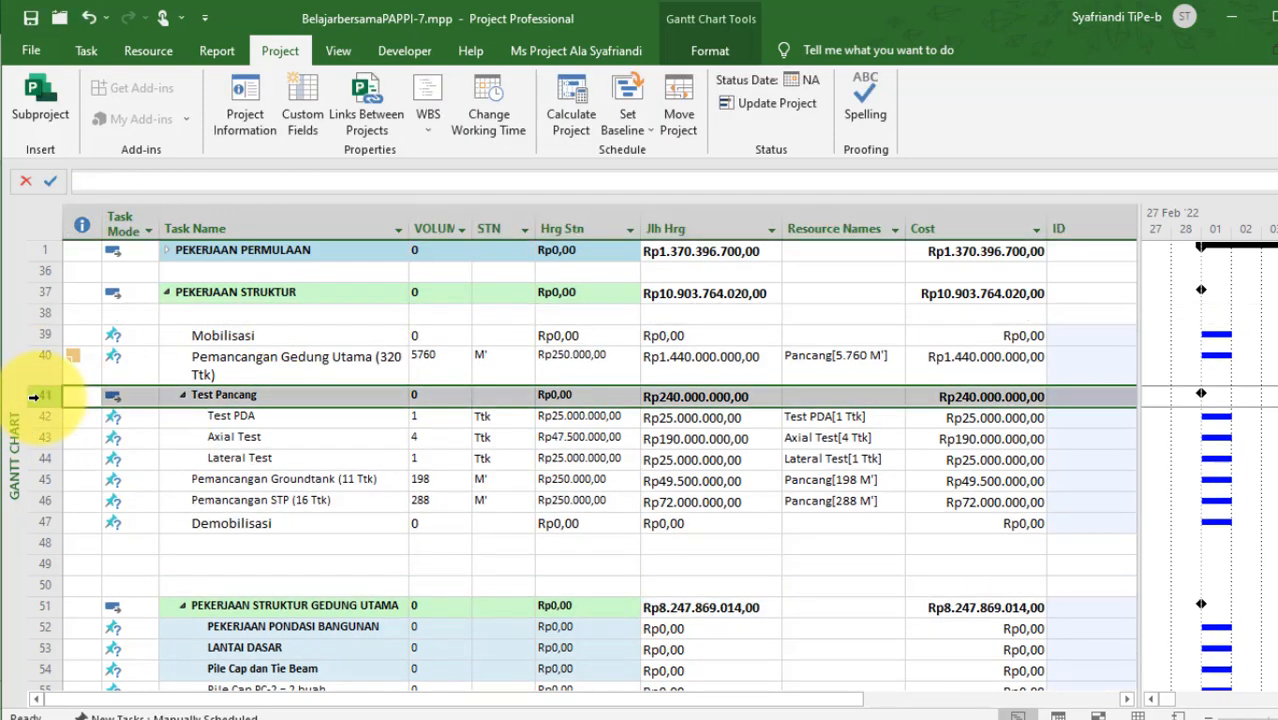
key(Insert)
click(44, 337)
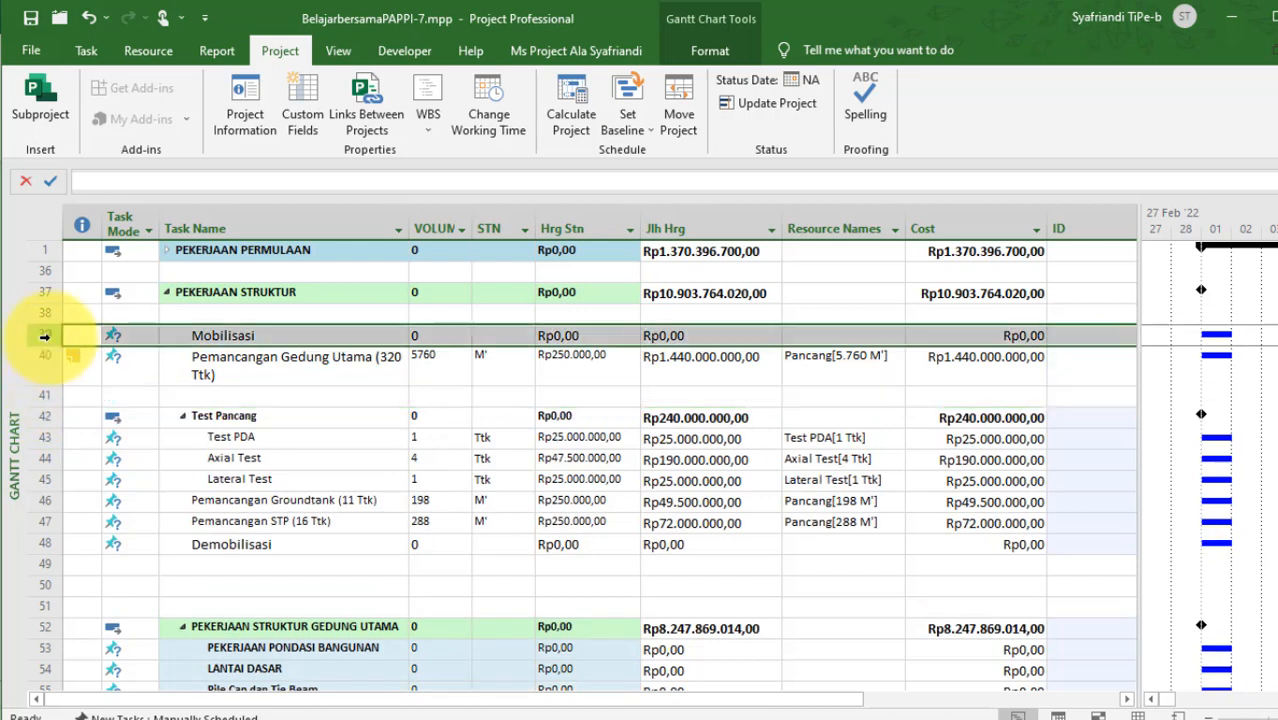
drag(62, 335, 44, 370)
Copy the Pemancangan Gedung Utama (320 Ttk) task from row 39 into row 41, below Mobilisasi.
click(44, 345)
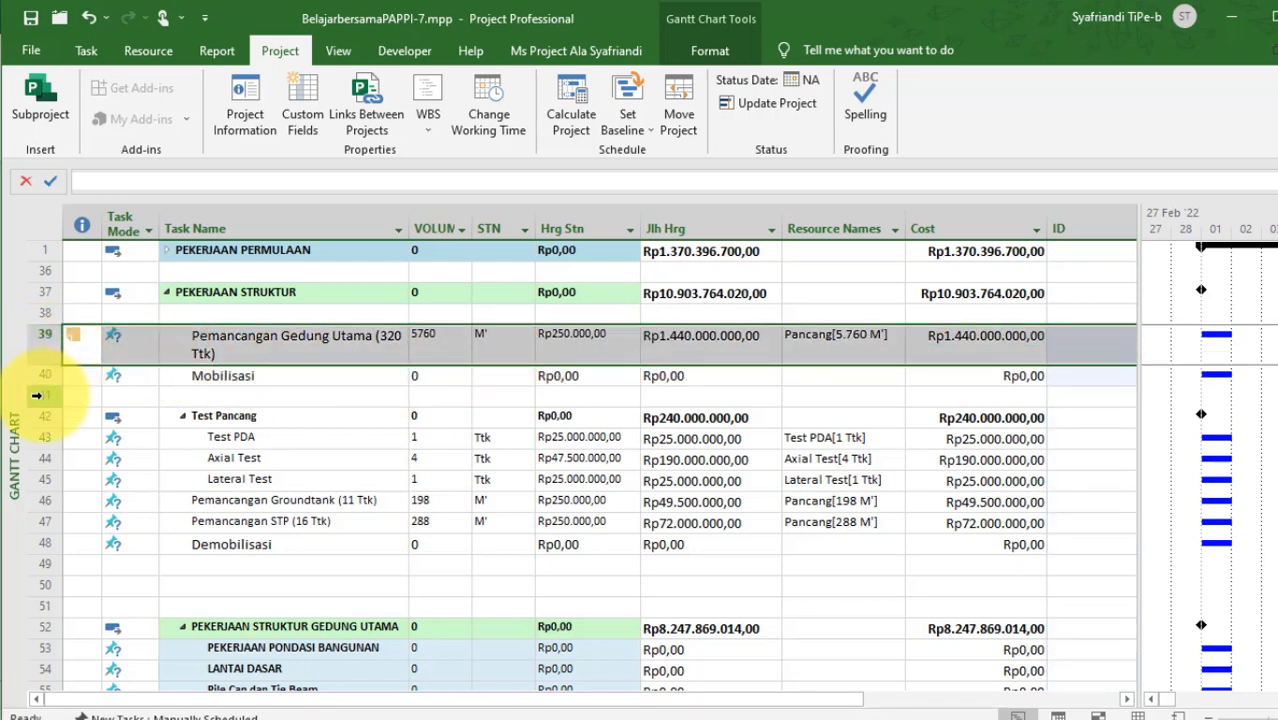
click(40, 396)
key(ctrl+v)
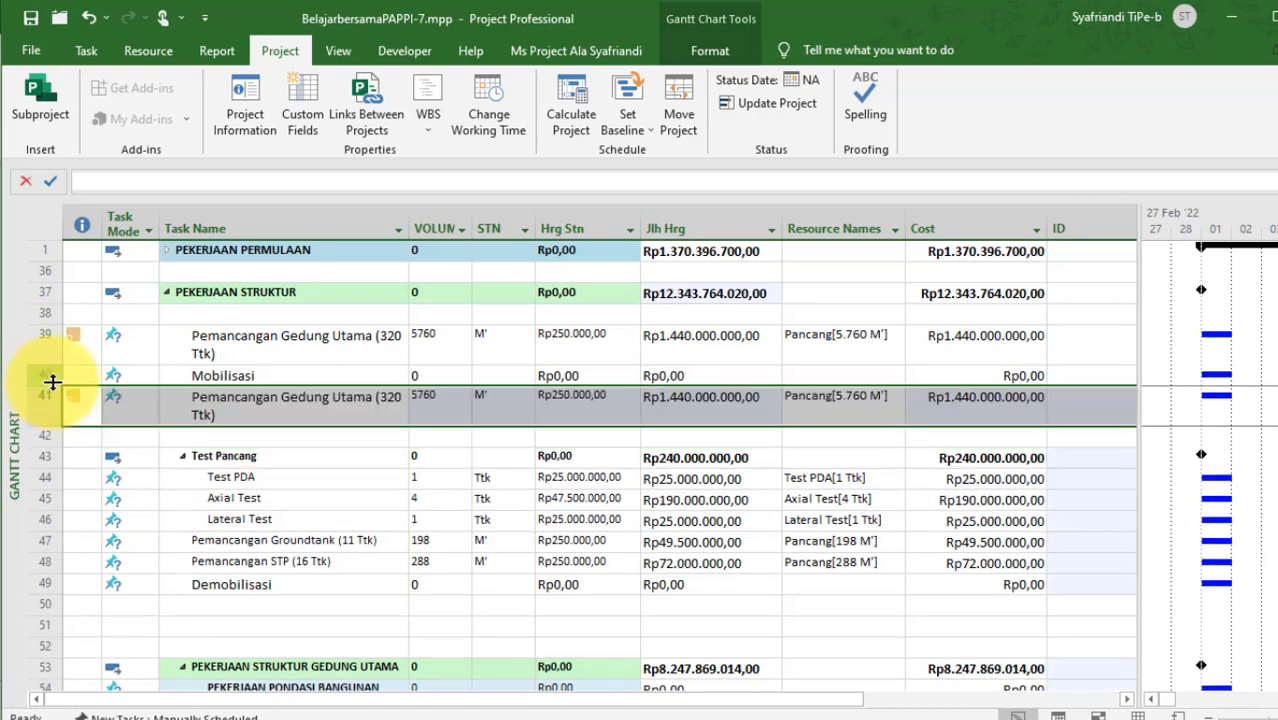
Delete the notes text of the copied Pemancangan Gedung Utama (320 Ttk) task in row 41.
click(259, 411)
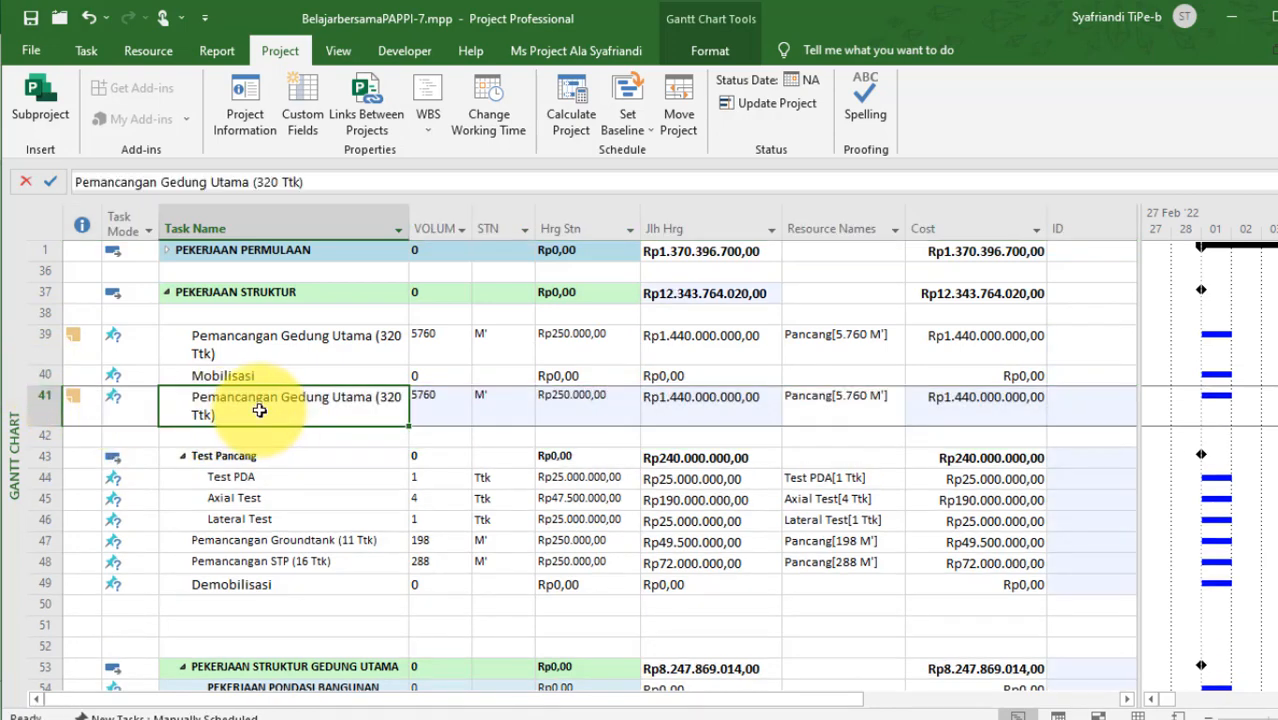
double_click(259, 411)
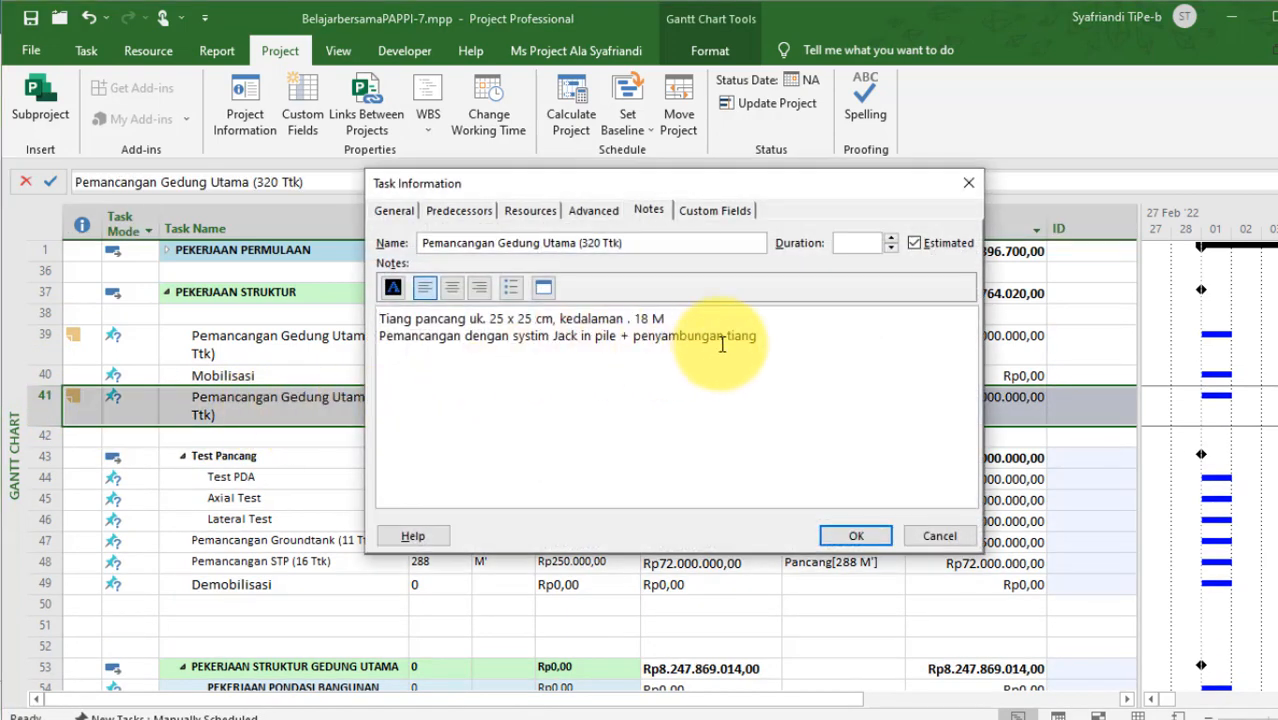
drag(782, 333, 289, 255)
key(Delete)
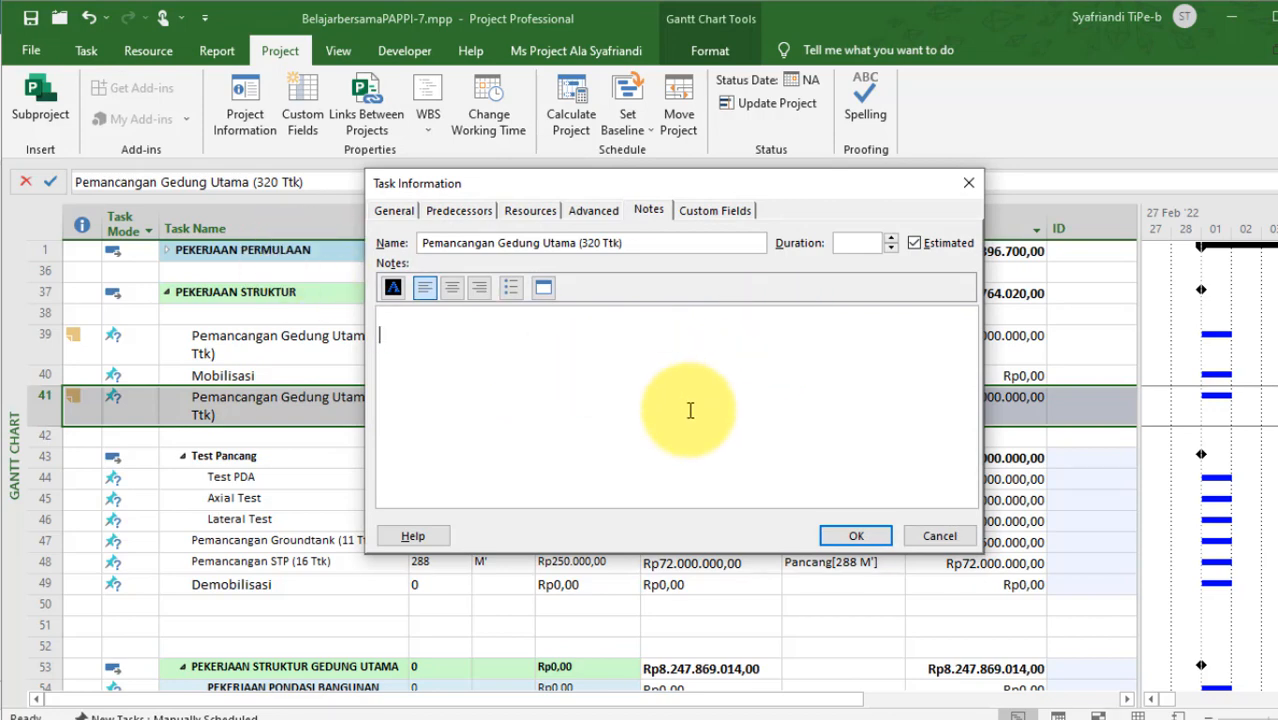
click(878, 533)
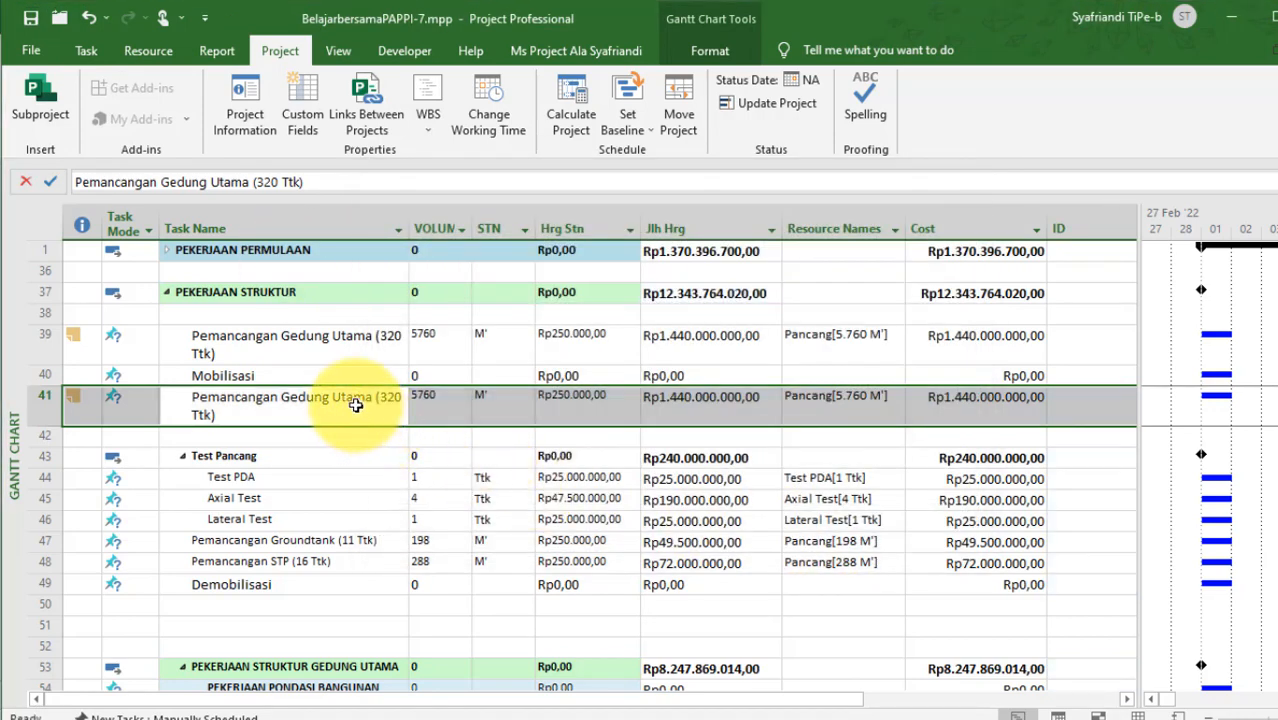
Shorten the task name in row 39 to Pemancangan and clear its values from volume through cost.
click(338, 348)
click(350, 356)
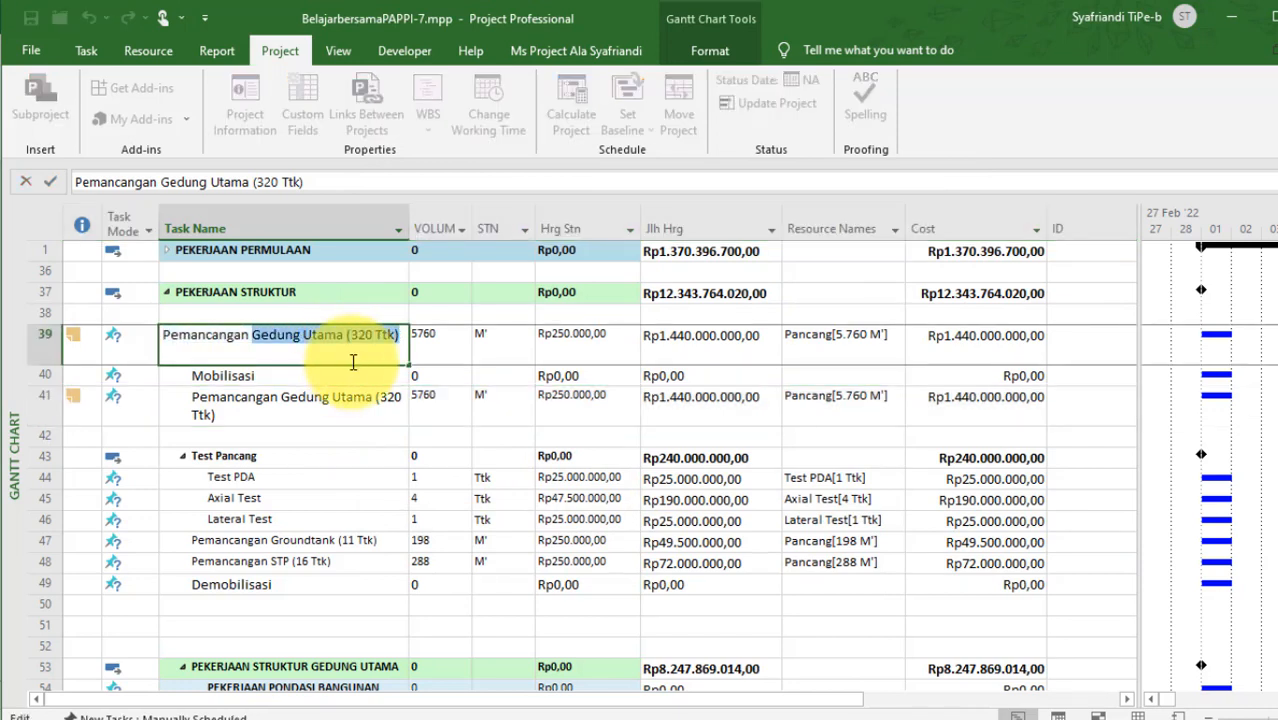
key(BackSpace)
key(Return)
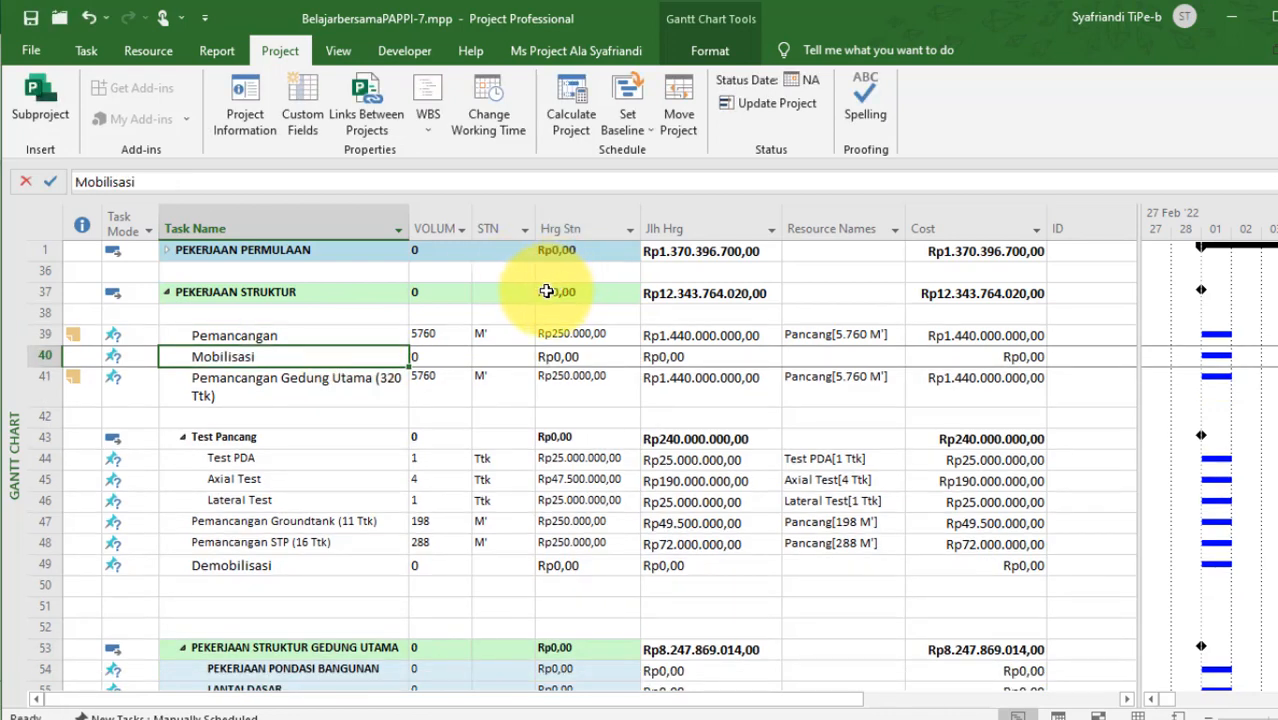
drag(442, 335, 983, 334)
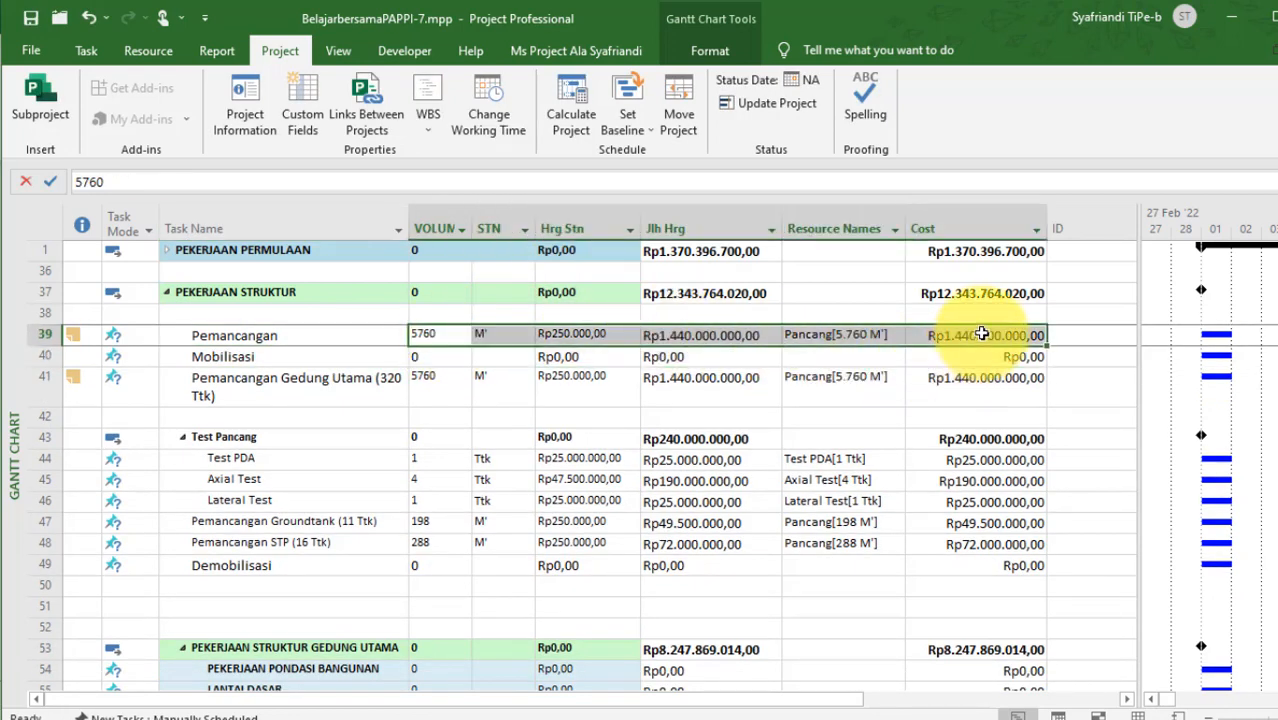
key(Delete)
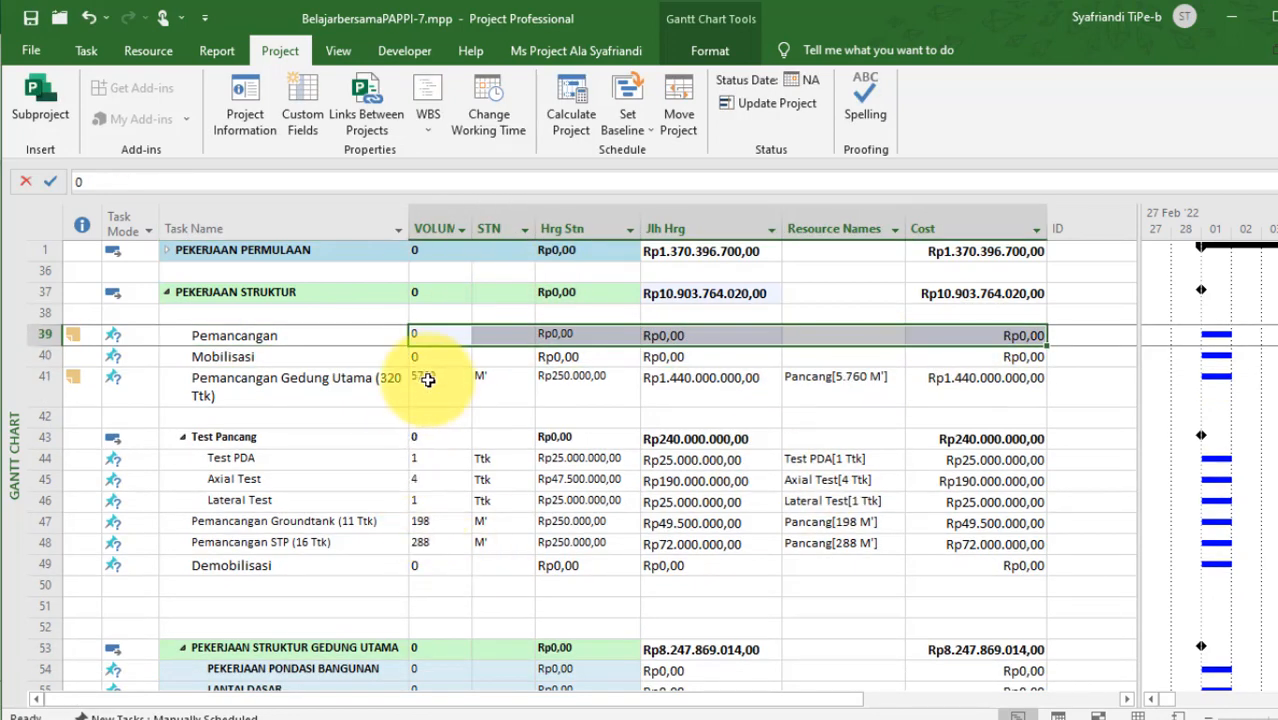
Reopen the notes of Pemancangan Gedung Utama (320 Ttk) in row 41 and apply them empty.
click(431, 379)
click(240, 380)
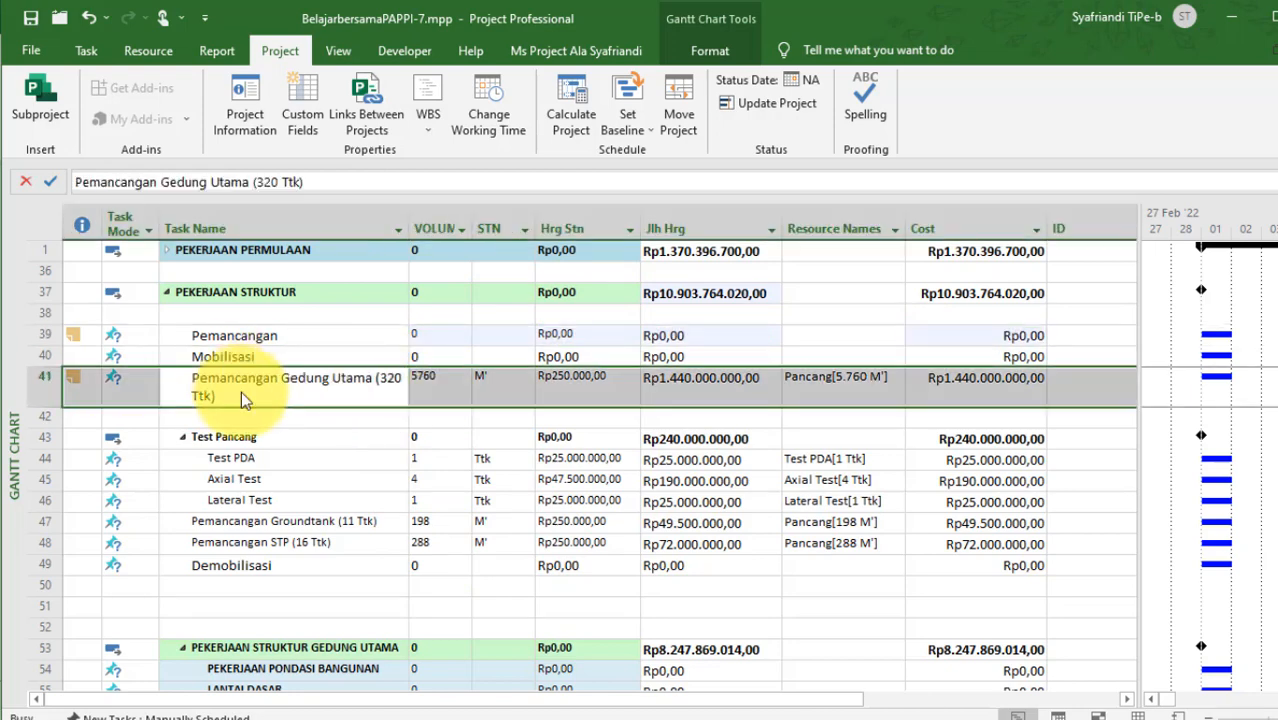
double_click(241, 391)
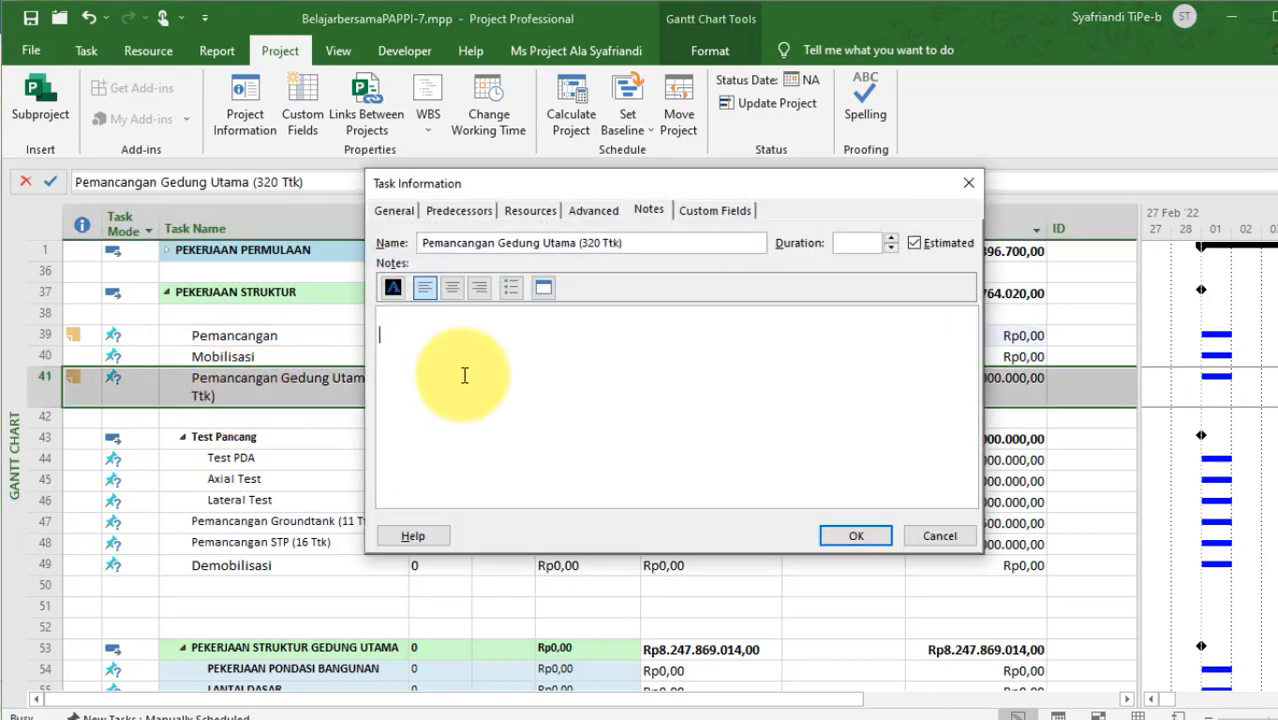
click(856, 533)
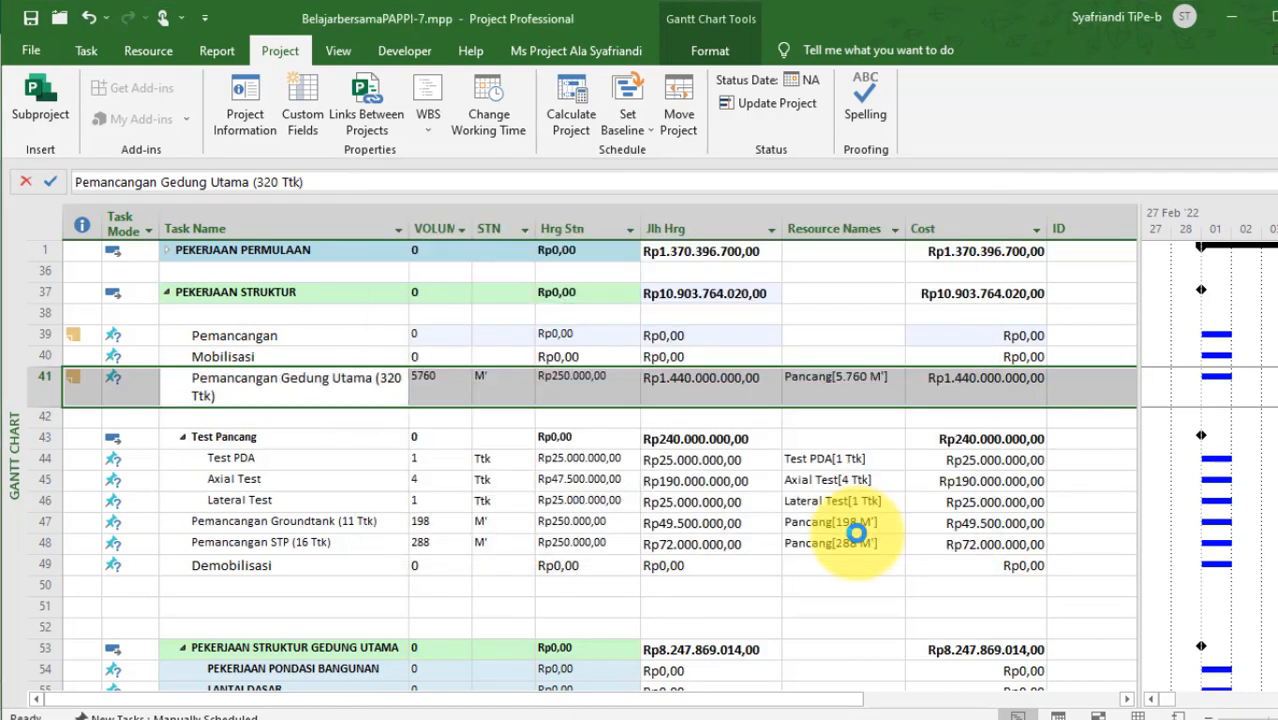
Delete the blank row 42 between Pemancangan Gedung Utama and Test Pancang.
click(285, 414)
click(36, 416)
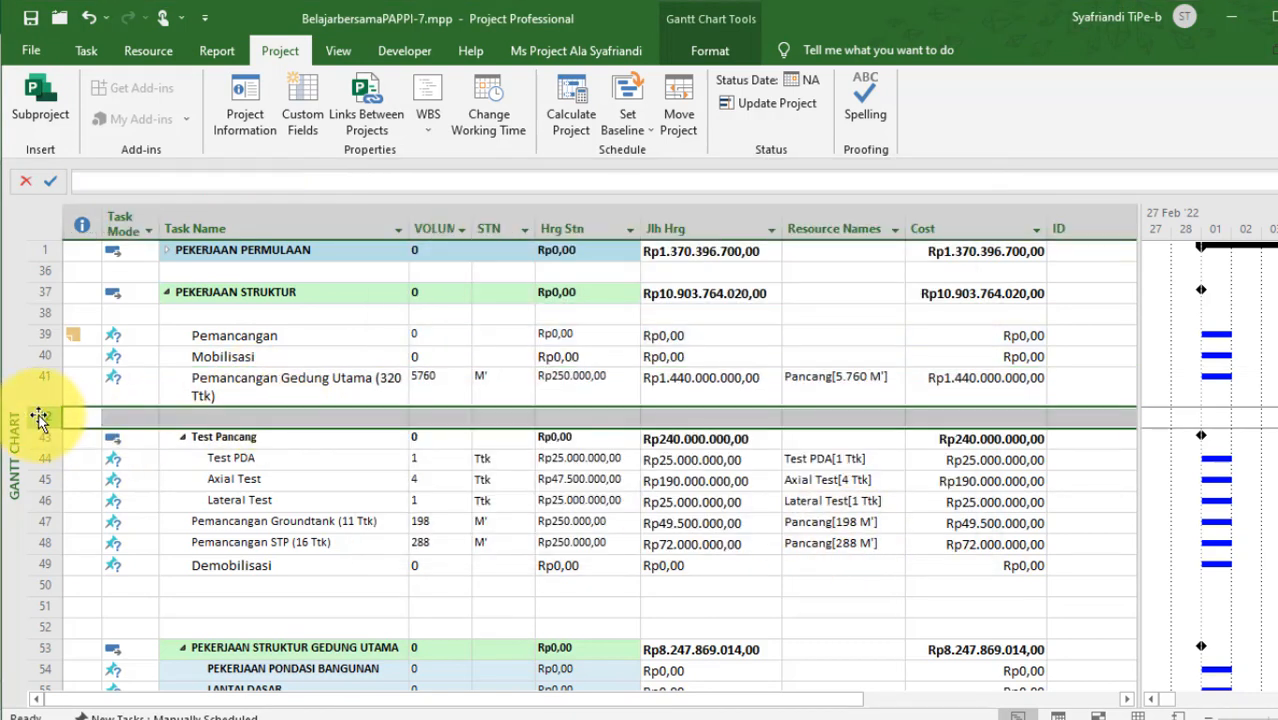
key(Delete)
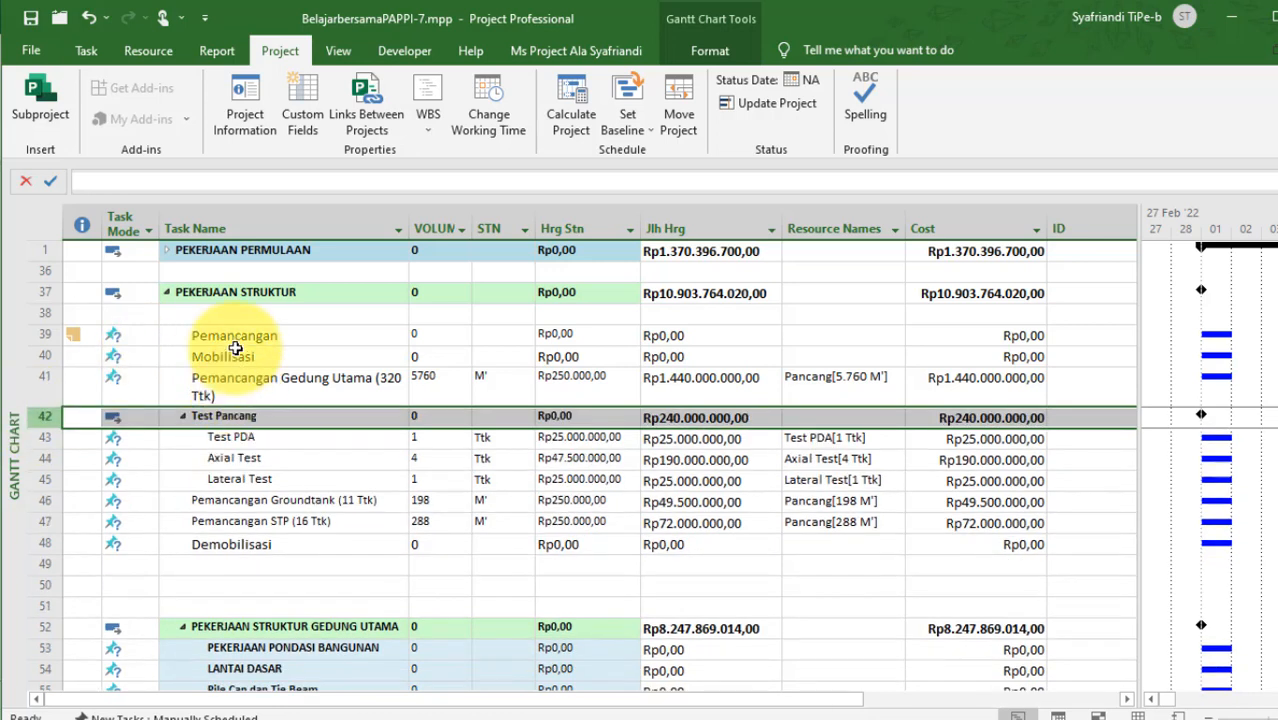
Indent the tasks from Mobilisasi to Demobilisasi in rows 40 to 48 as subtasks of Pemancangan.
drag(225, 357, 263, 543)
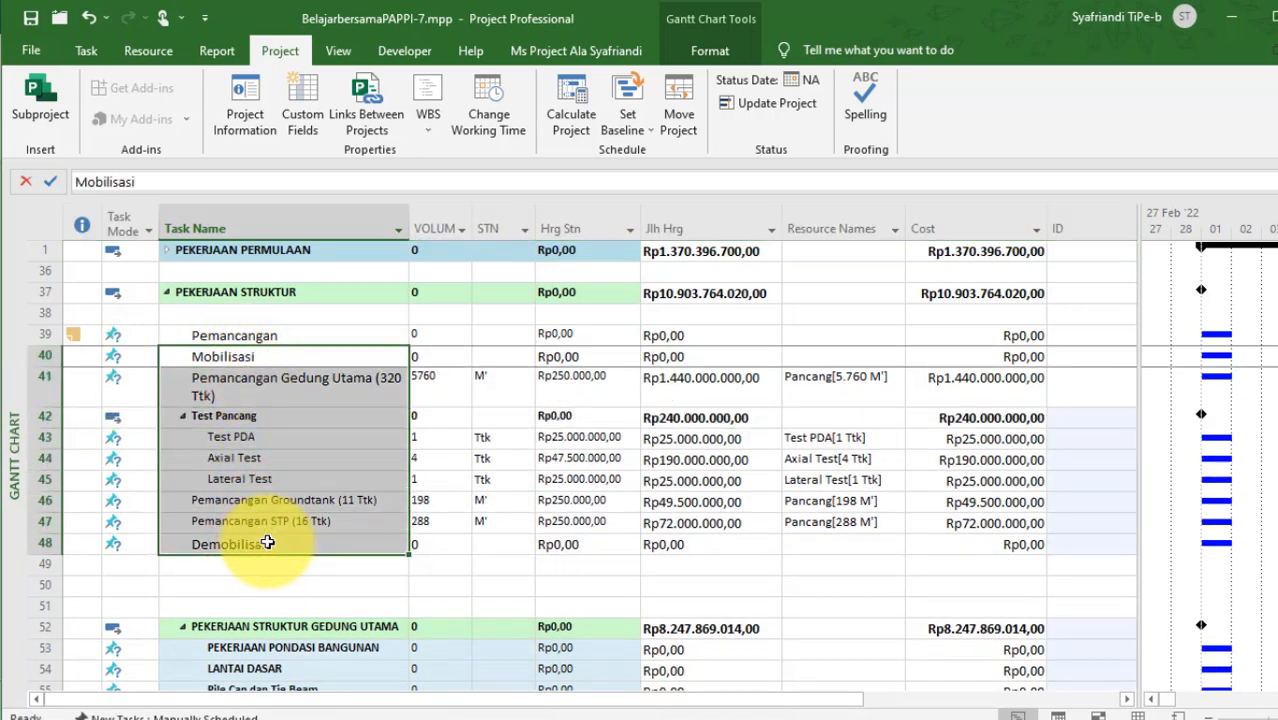
key(alt+shift+Right)
click(688, 338)
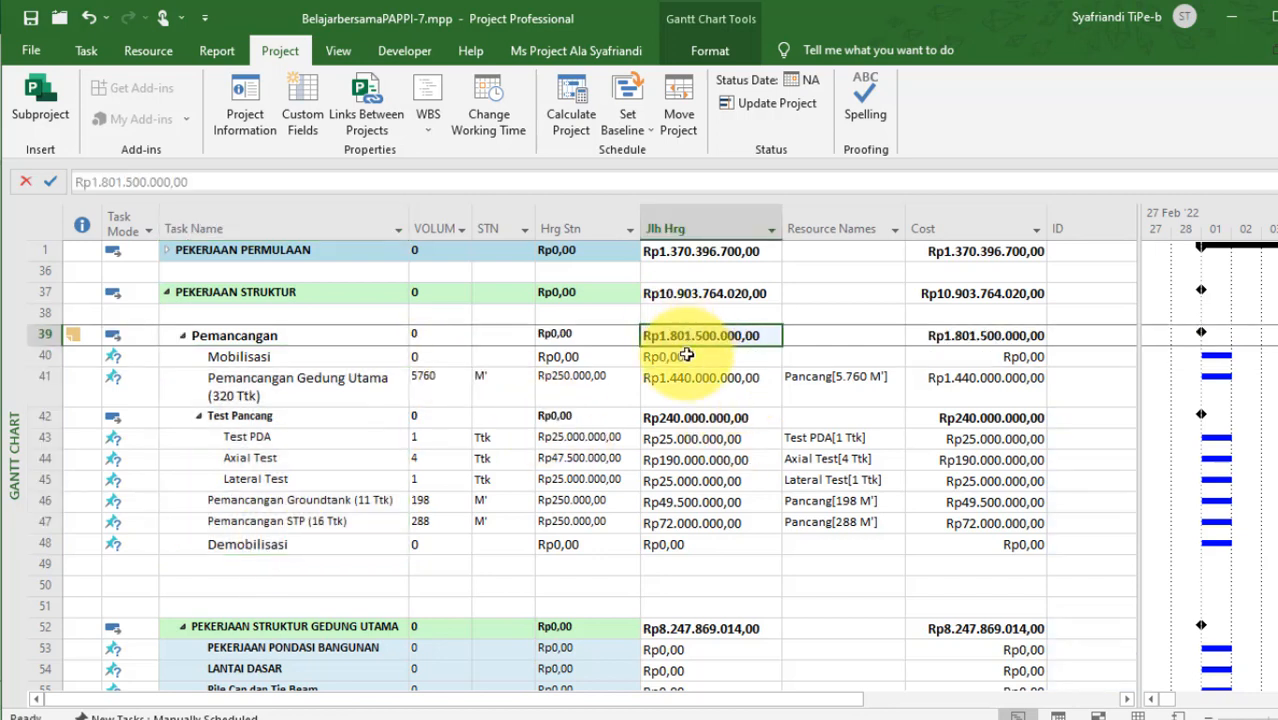
Delete the blank row 38 above Pemancangan and the blank rows 48 to 50 below Demobilisasi.
click(42, 318)
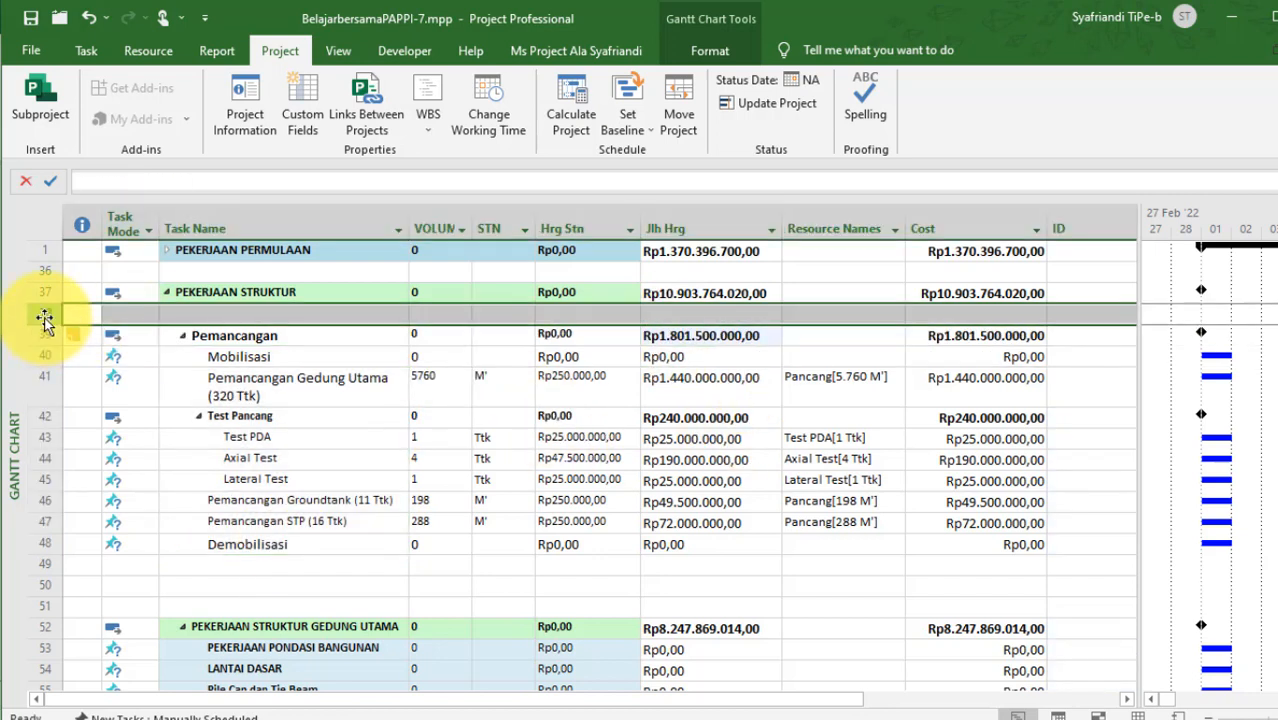
key(Delete)
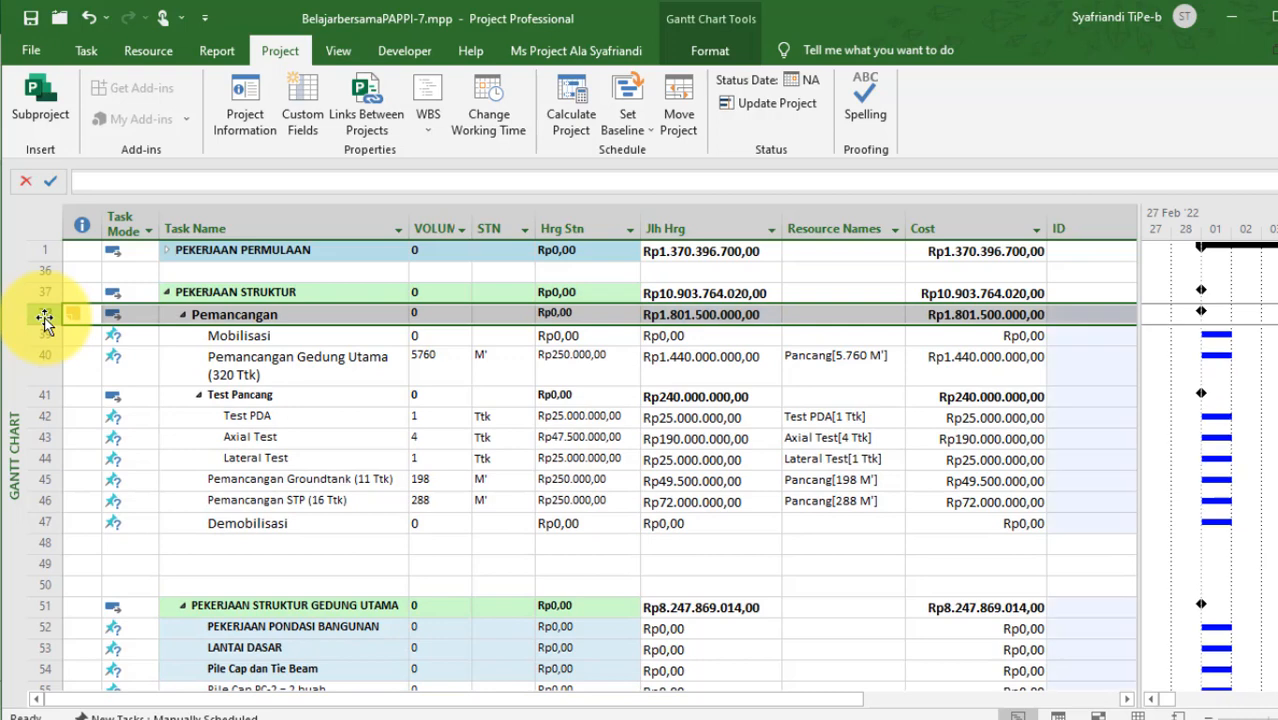
click(709, 295)
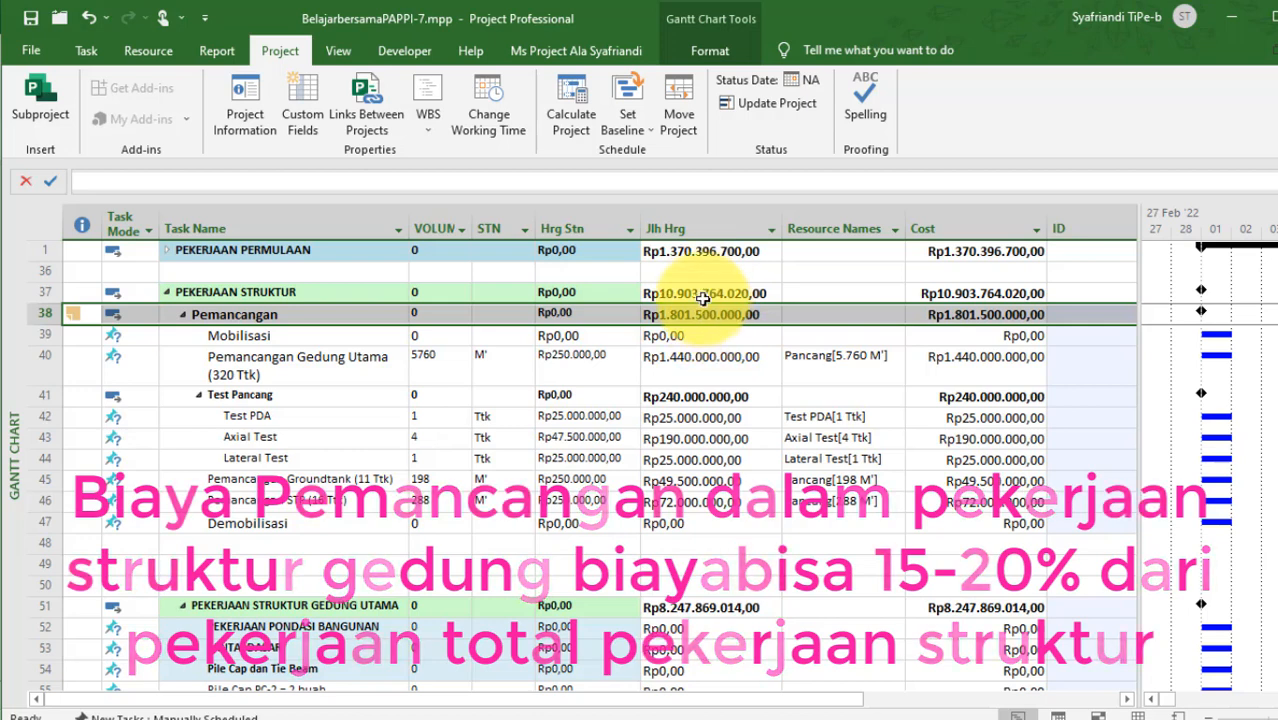
click(219, 544)
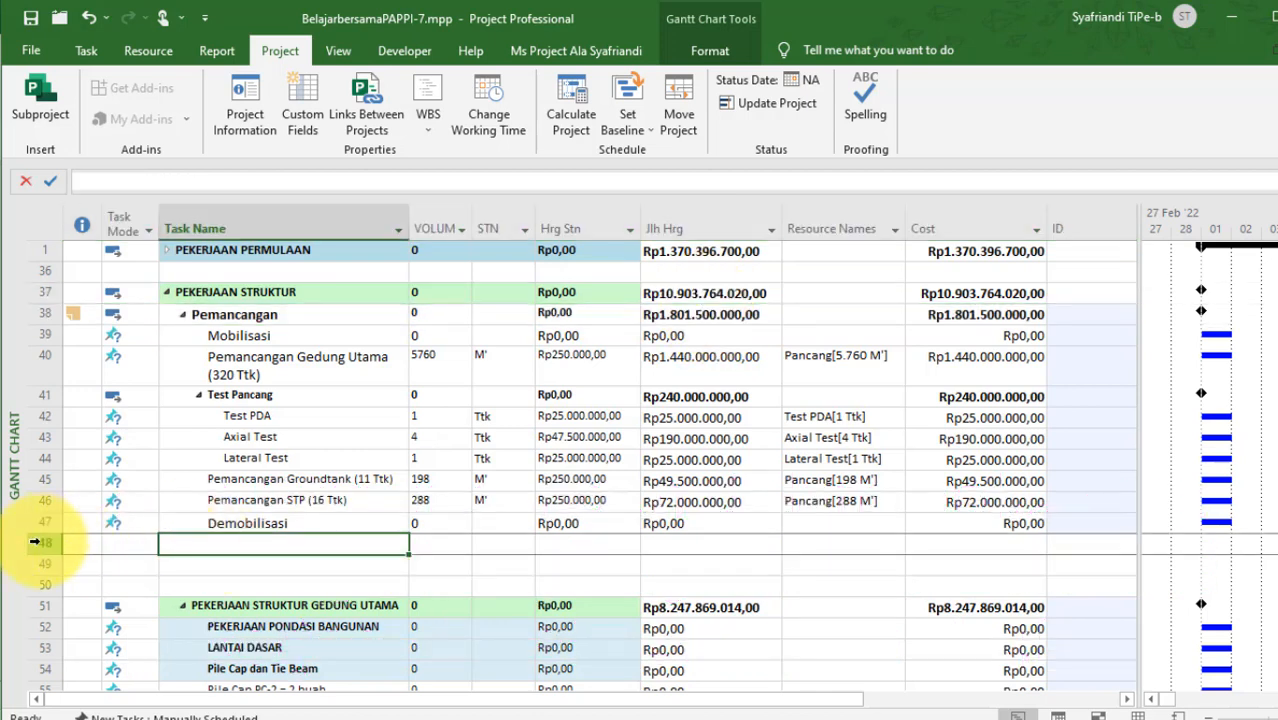
drag(36, 542, 42, 576)
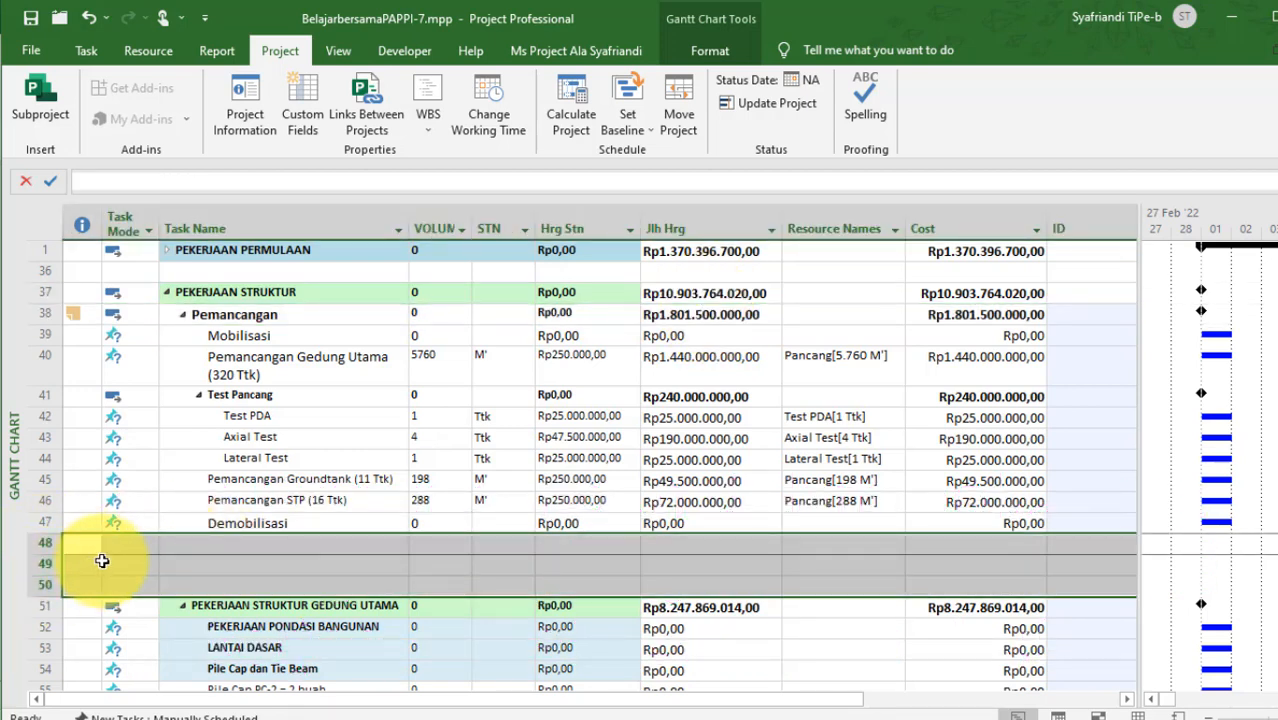
key(Delete)
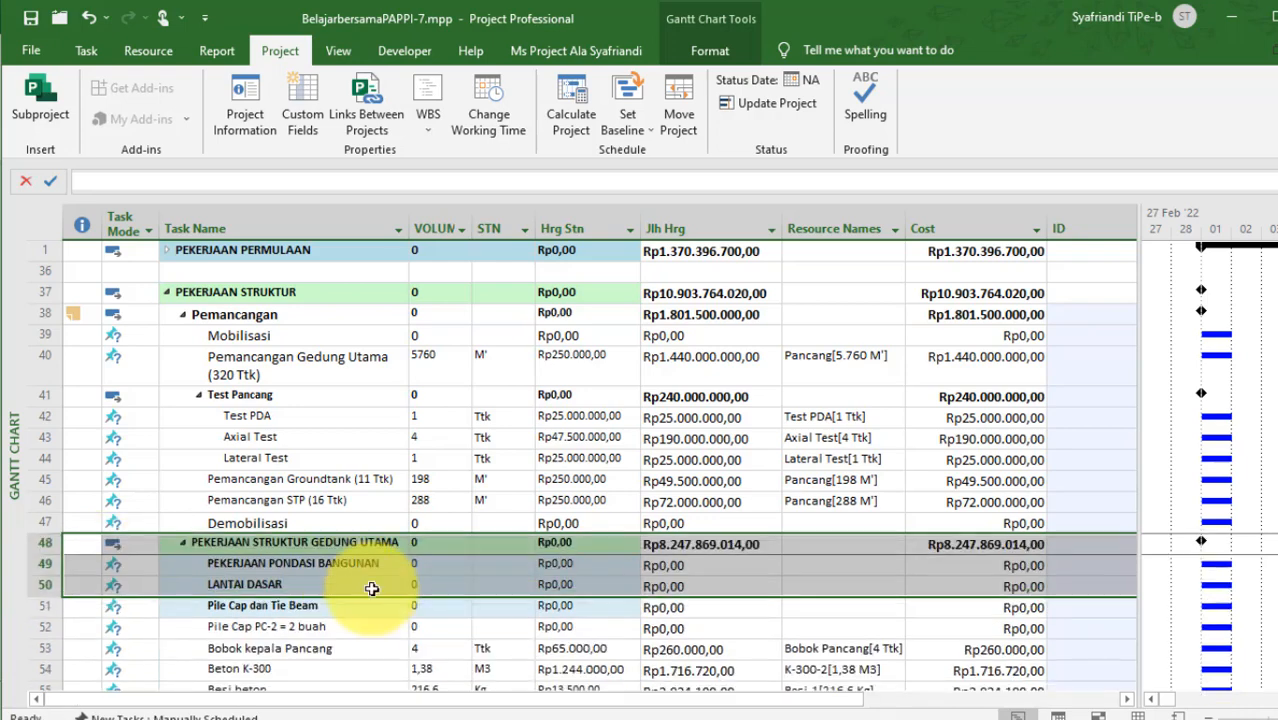
Select PEKERJAAN PONDASI BANGUNAN and switch to the PowerPoint presentation's slide 10, Pembagian Zona.
click(348, 582)
scroll(350, 583, down, 1)
scroll(348, 580, down, 1)
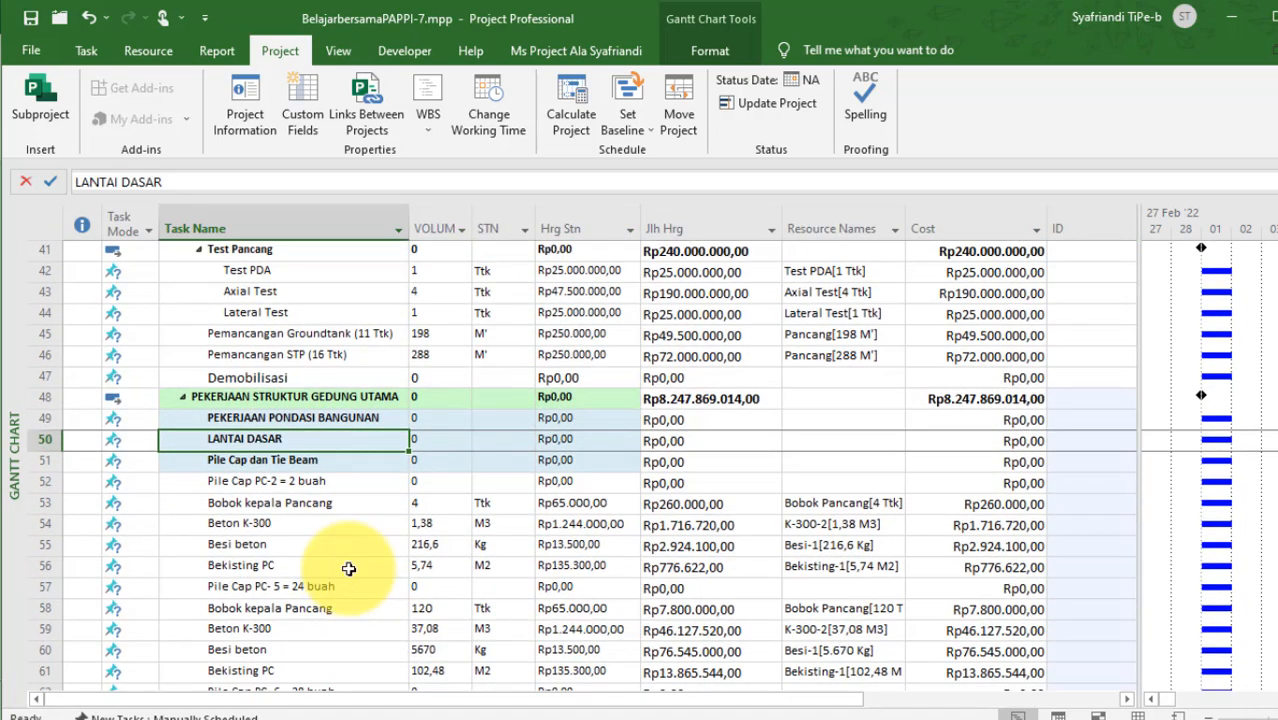
click(338, 418)
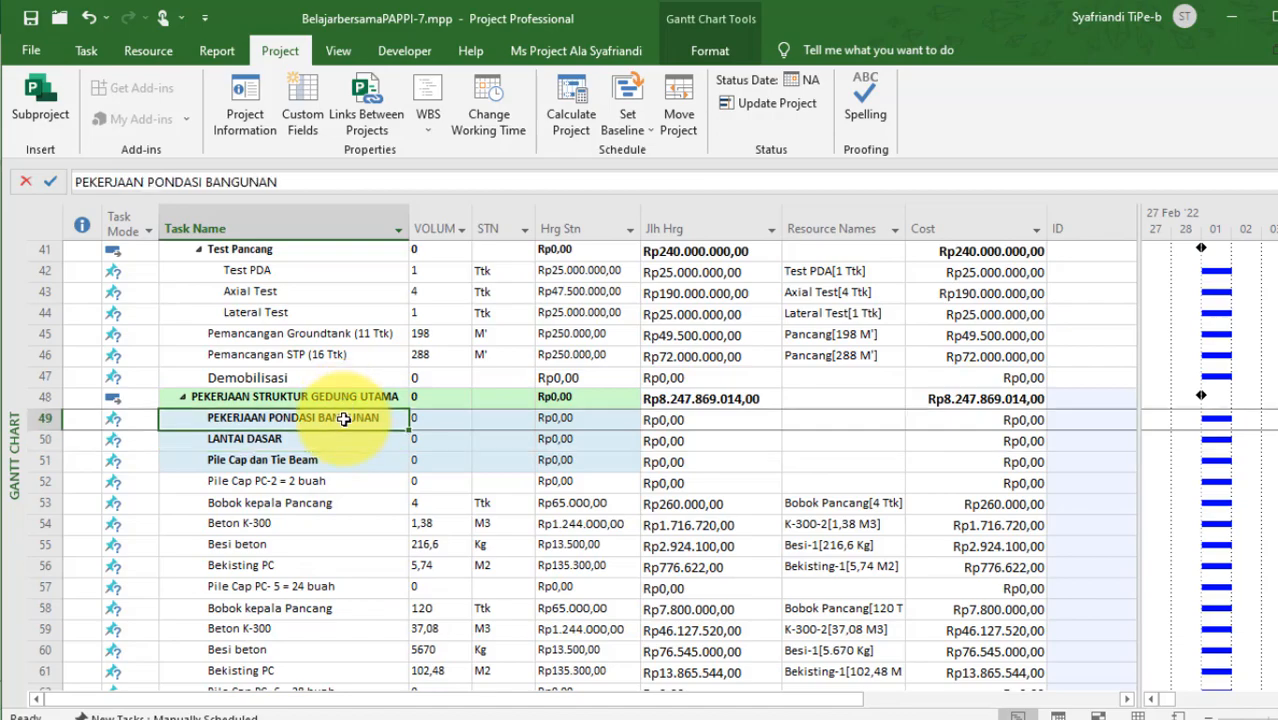
click(676, 716)
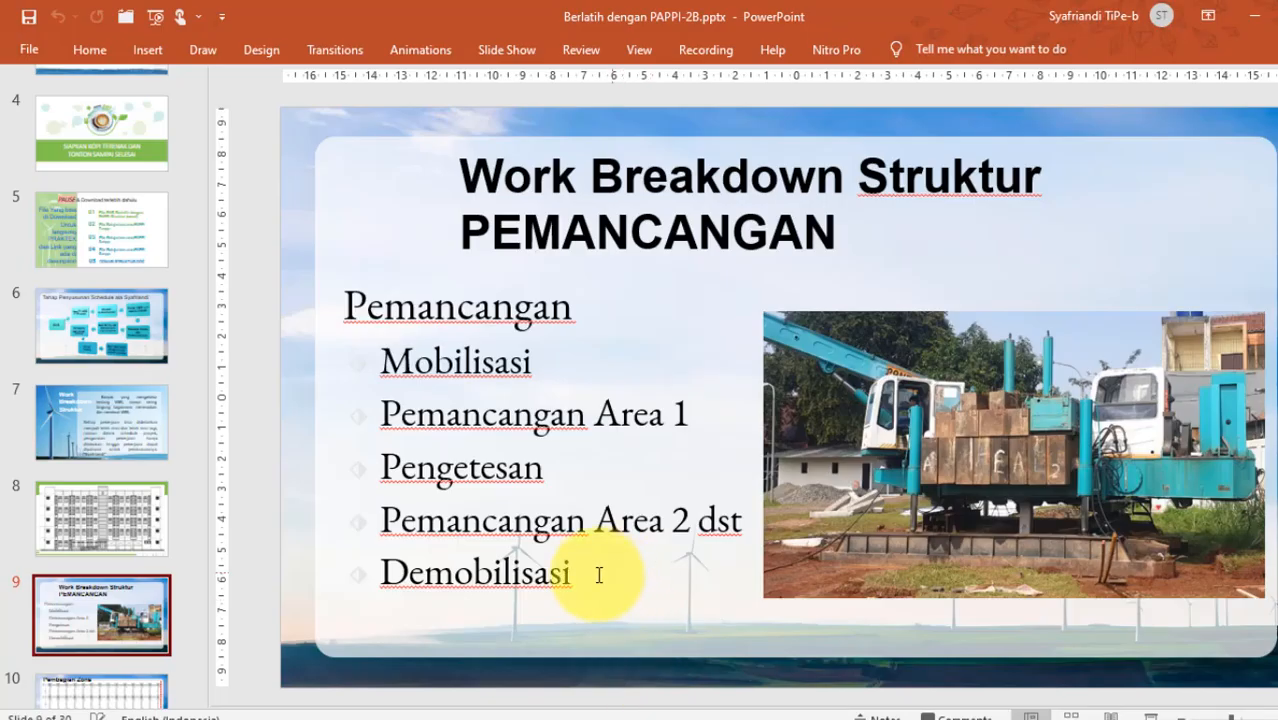
click(128, 688)
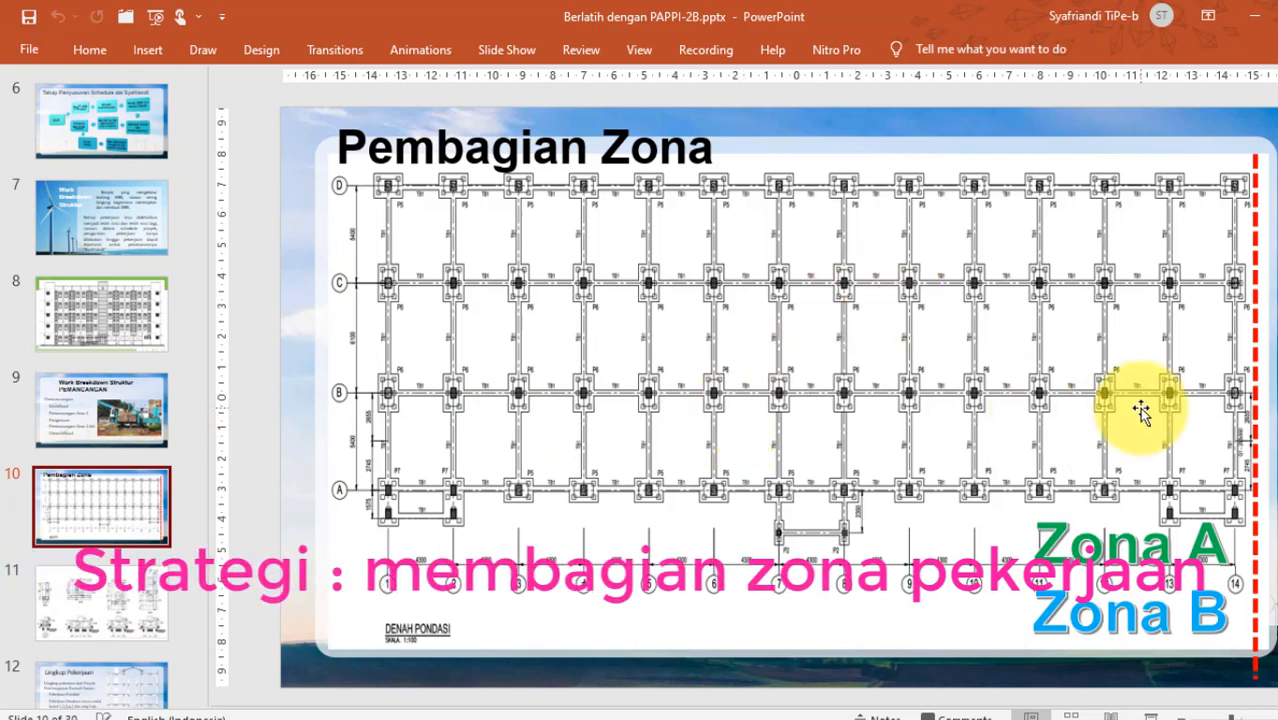
Move the red dashed line between grids 7 and 8, placing Zona A over the plan's left half and Zona B over its right half.
click(1135, 540)
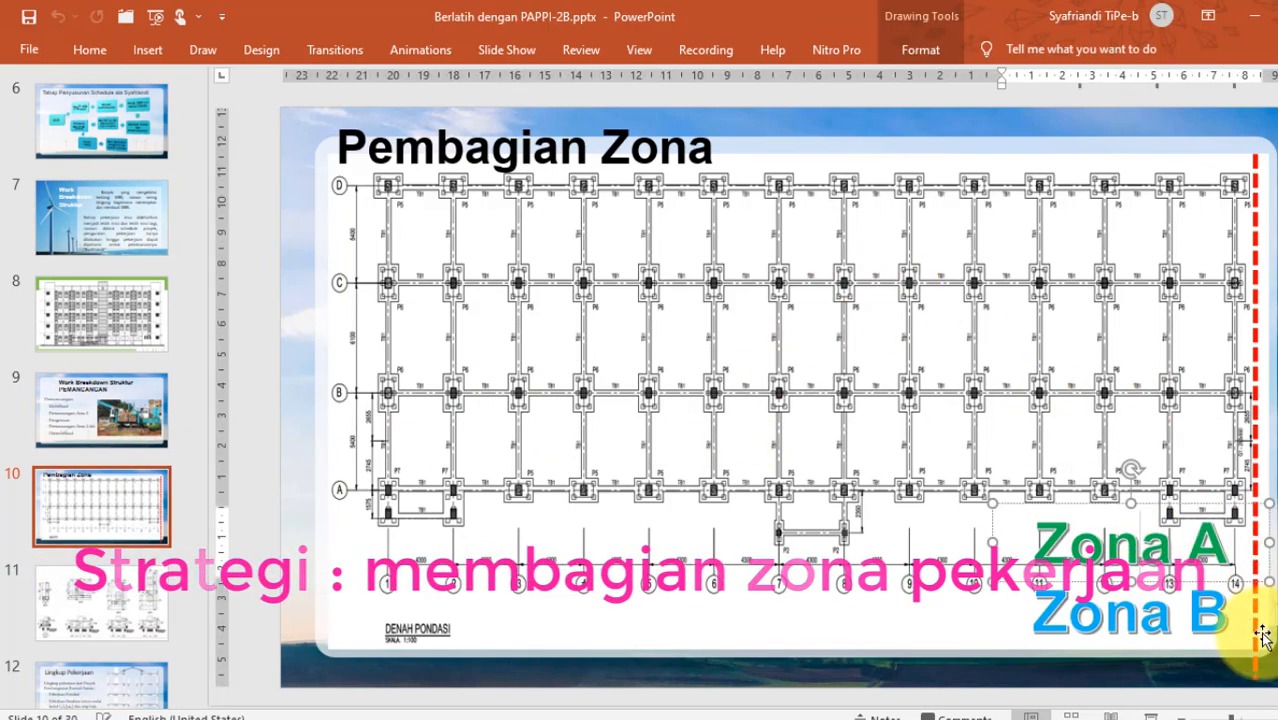
drag(1255, 641, 806, 619)
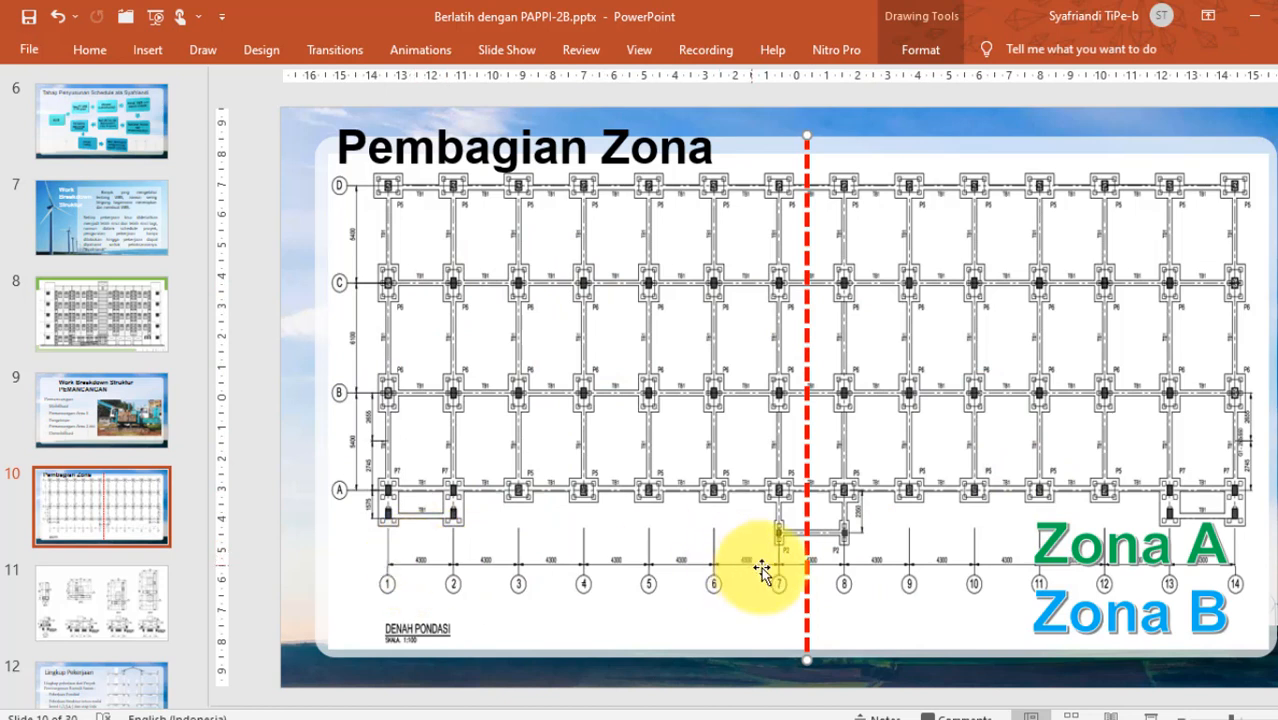
click(1210, 590)
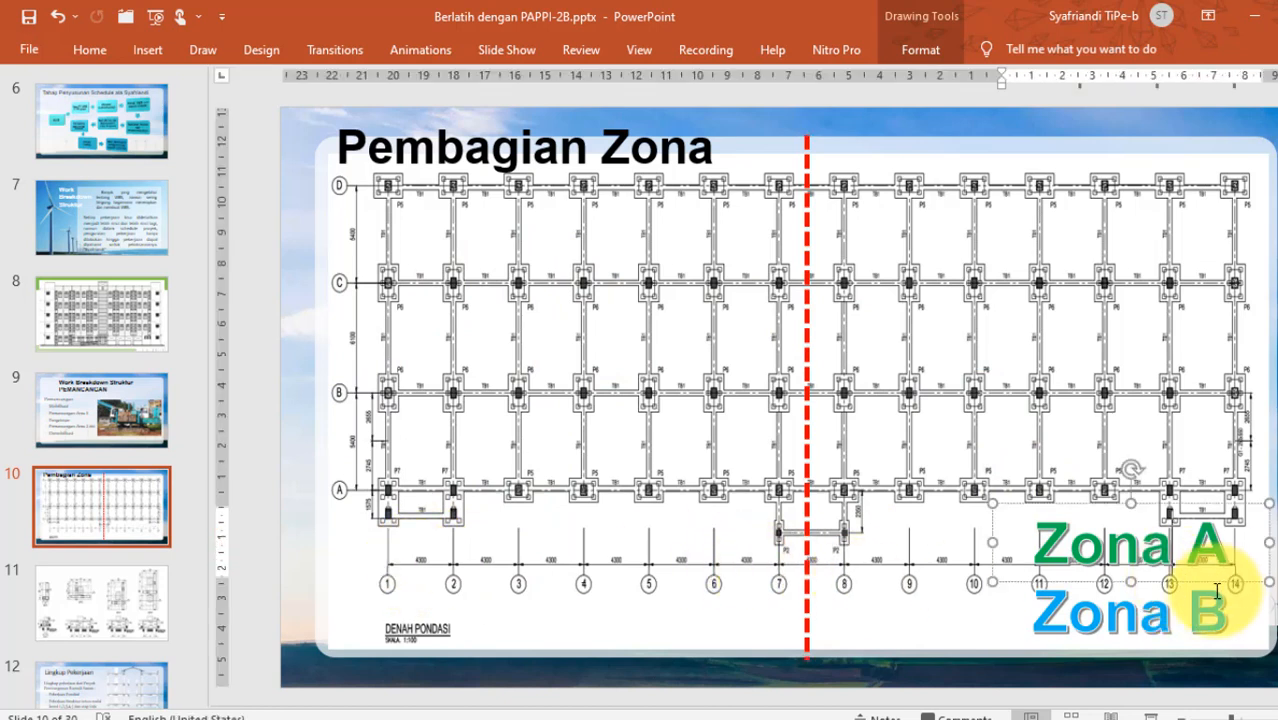
drag(1210, 582, 672, 482)
click(1176, 637)
drag(1201, 655, 1138, 485)
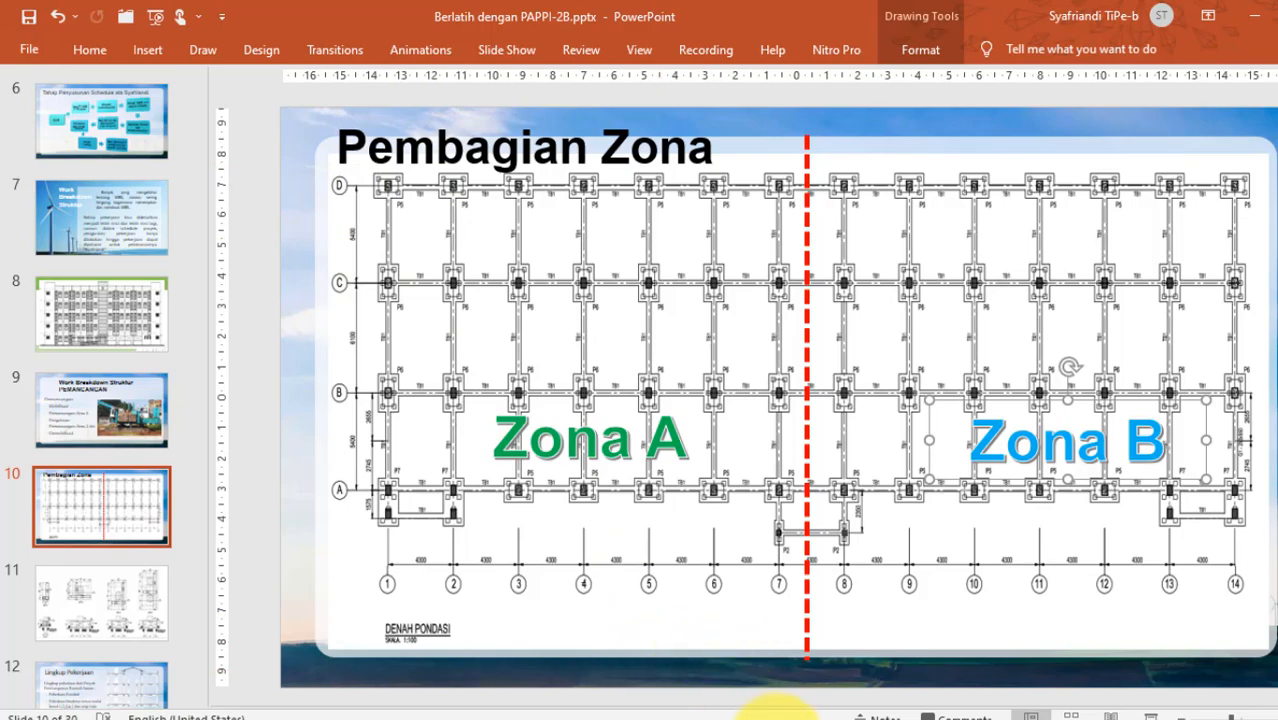
Switch back to BelajarbersamaPAPPI-7.mpp in Microsoft Project and insert five blank rows above LANTAI DASAR.
click(724, 719)
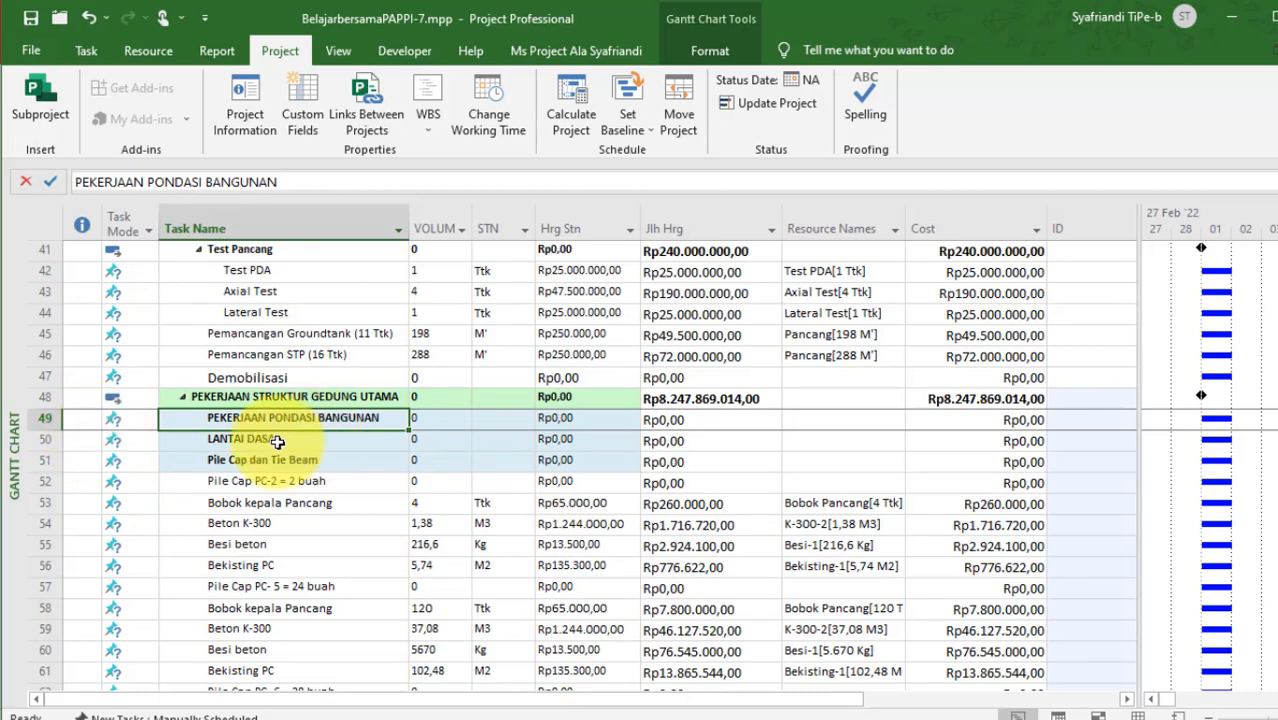
drag(33, 437, 45, 523)
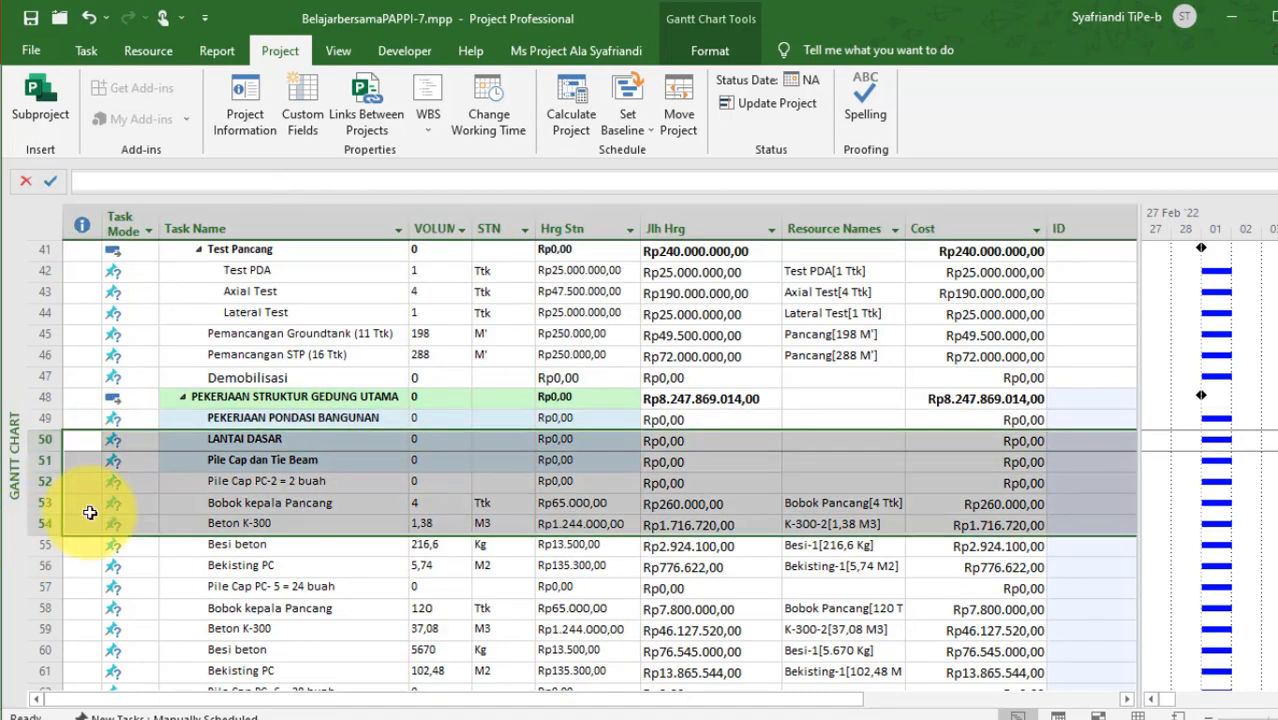
key(Insert)
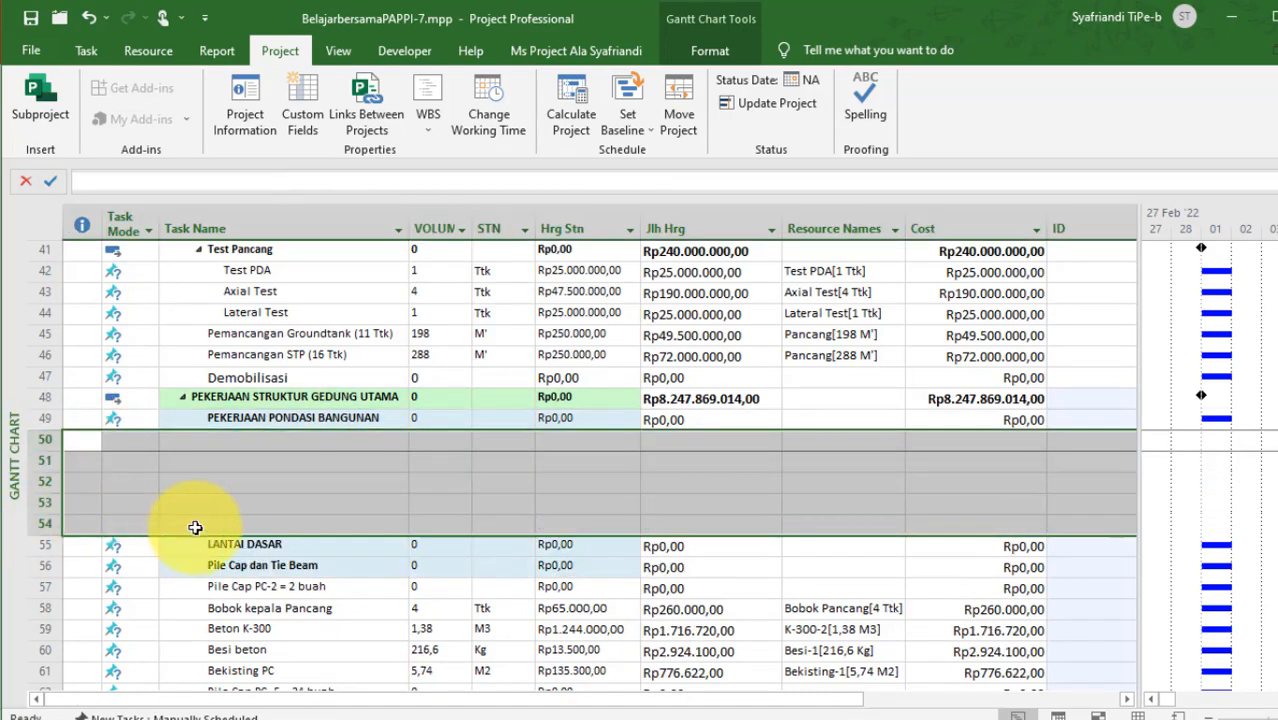
Move the Pile Cap dan Tie Beam task from below LANTAI DASAR to directly below PEKERJAAN PONDASI BANGUNAN.
scroll(271, 494, down, 2)
scroll(268, 490, down, 5)
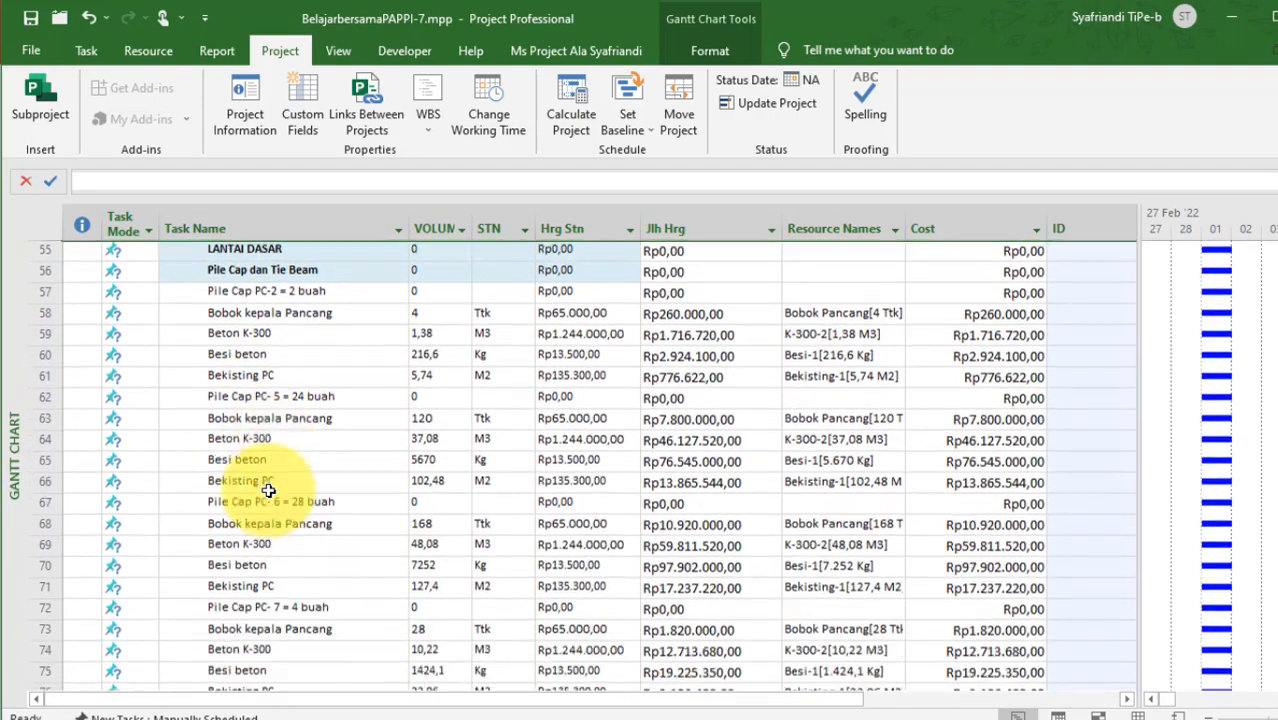
scroll(262, 485, down, 2)
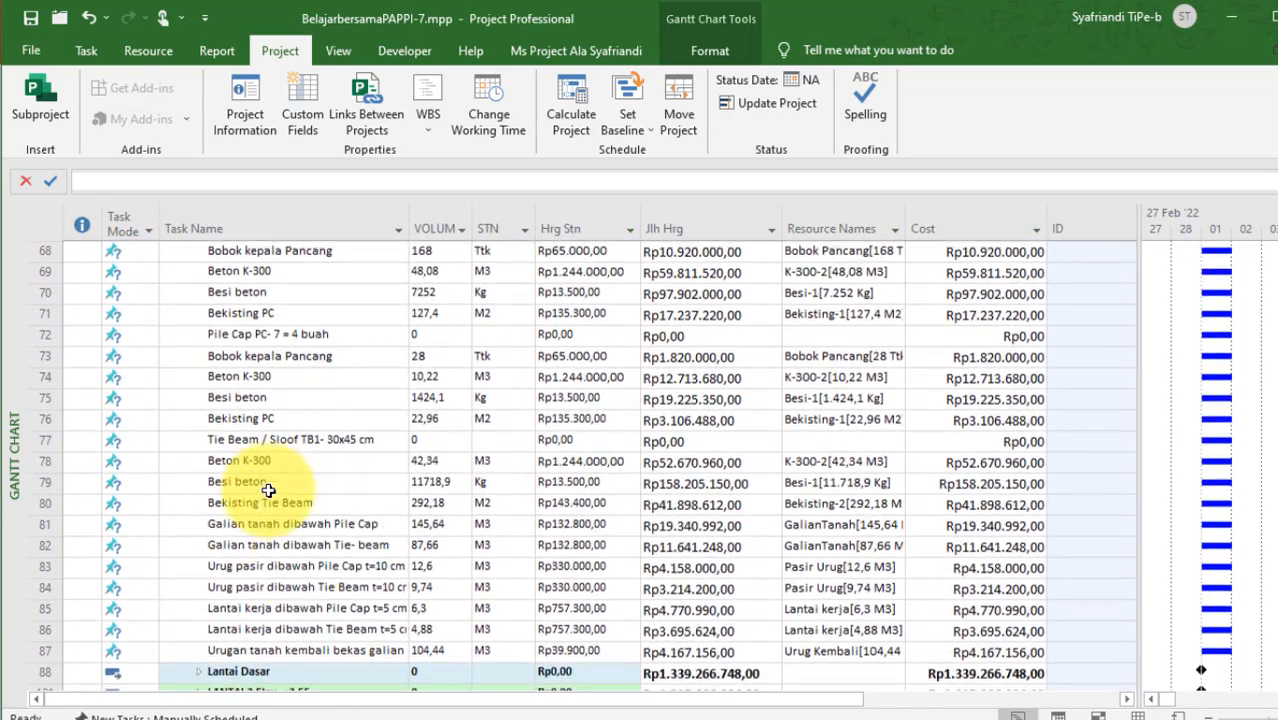
click(305, 523)
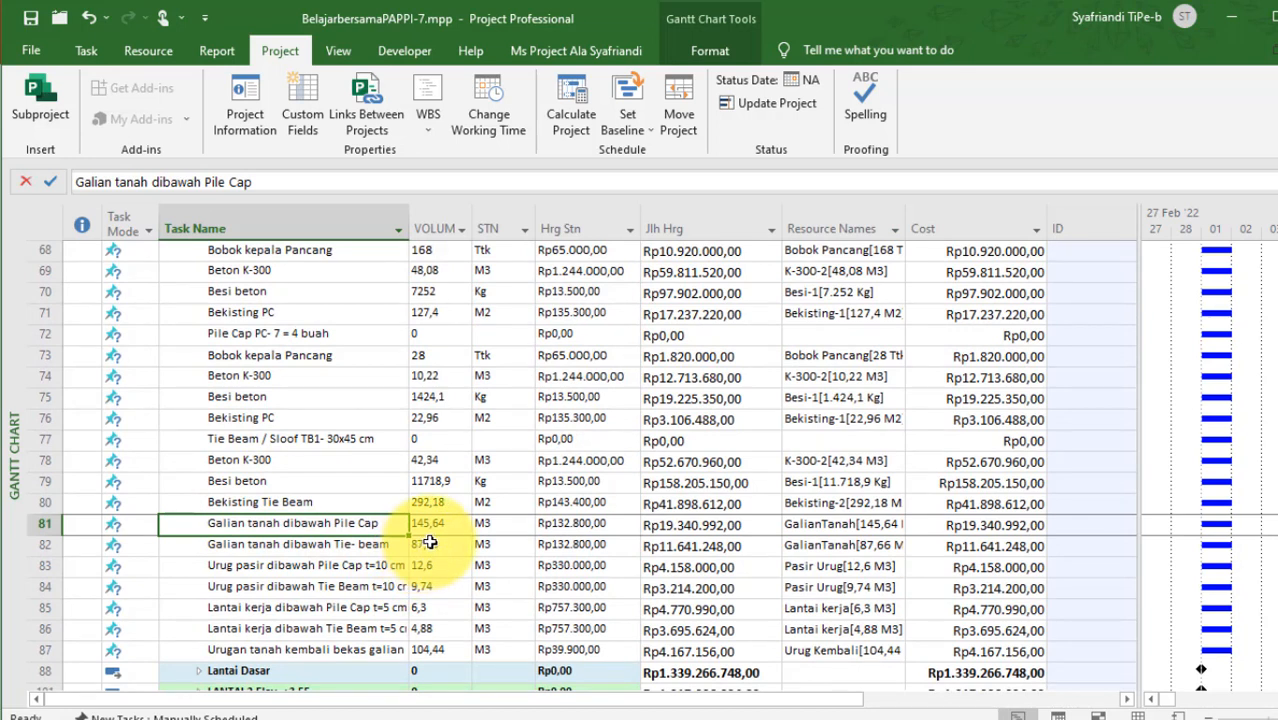
scroll(449, 545, up, 10)
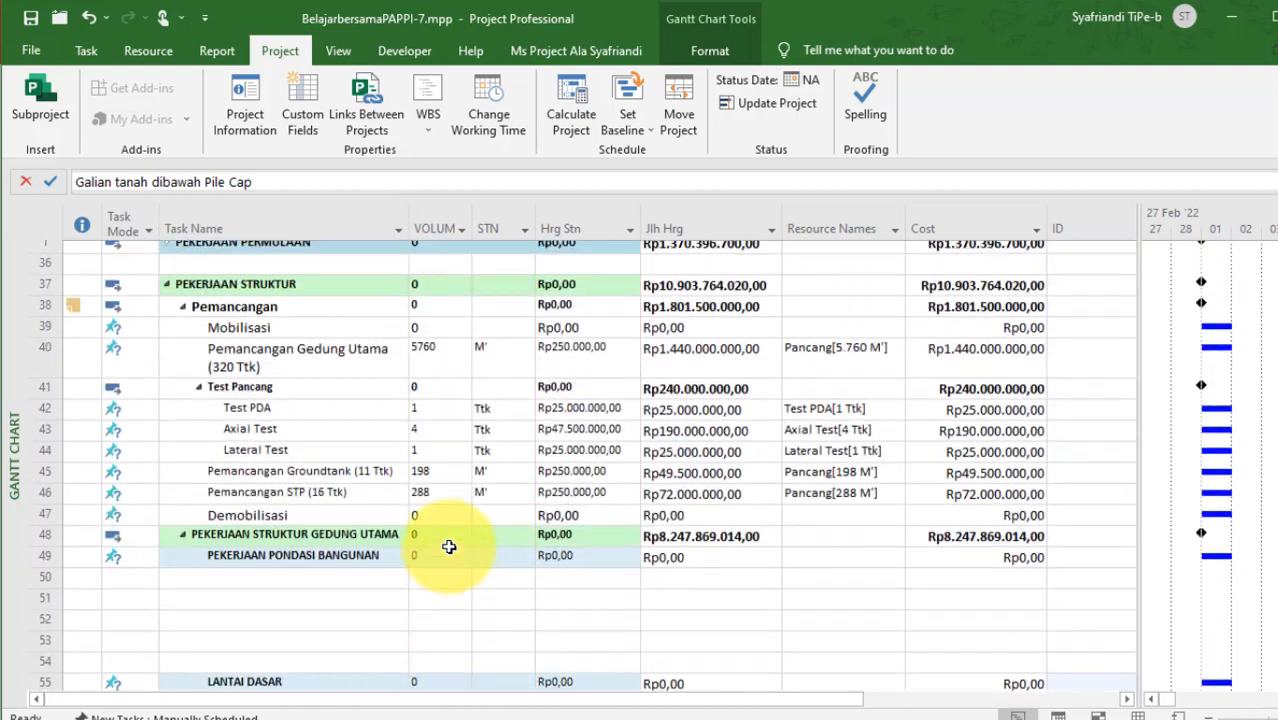
scroll(320, 525, down, 2)
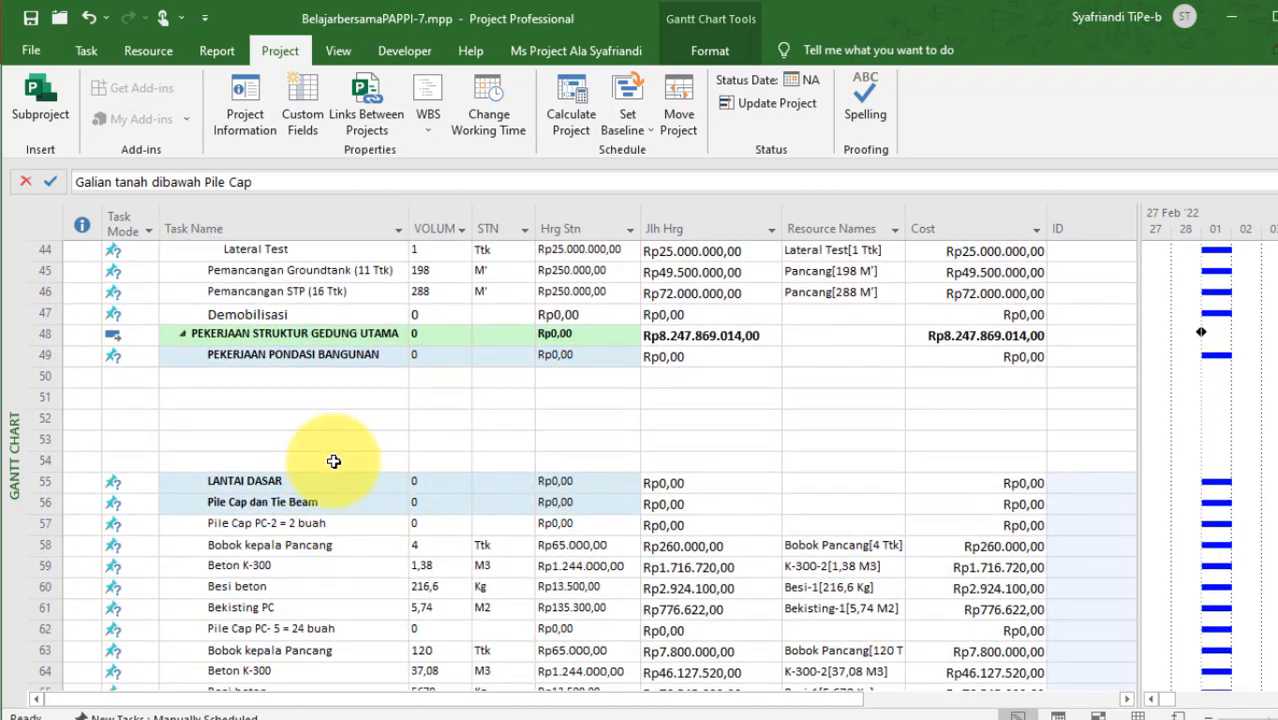
click(334, 507)
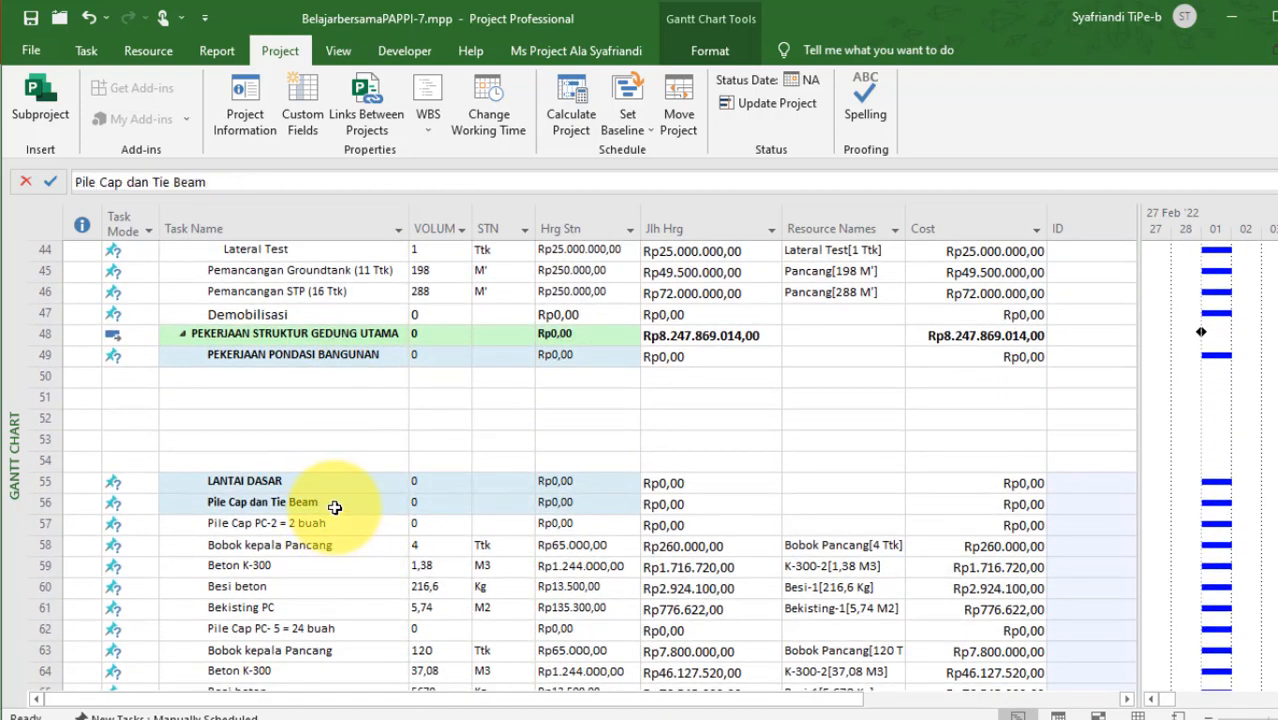
click(45, 504)
drag(58, 505, 57, 366)
Insert a Zona A task above Pile Cap dan Tie Beam, with two blank rows between them.
key(Insert)
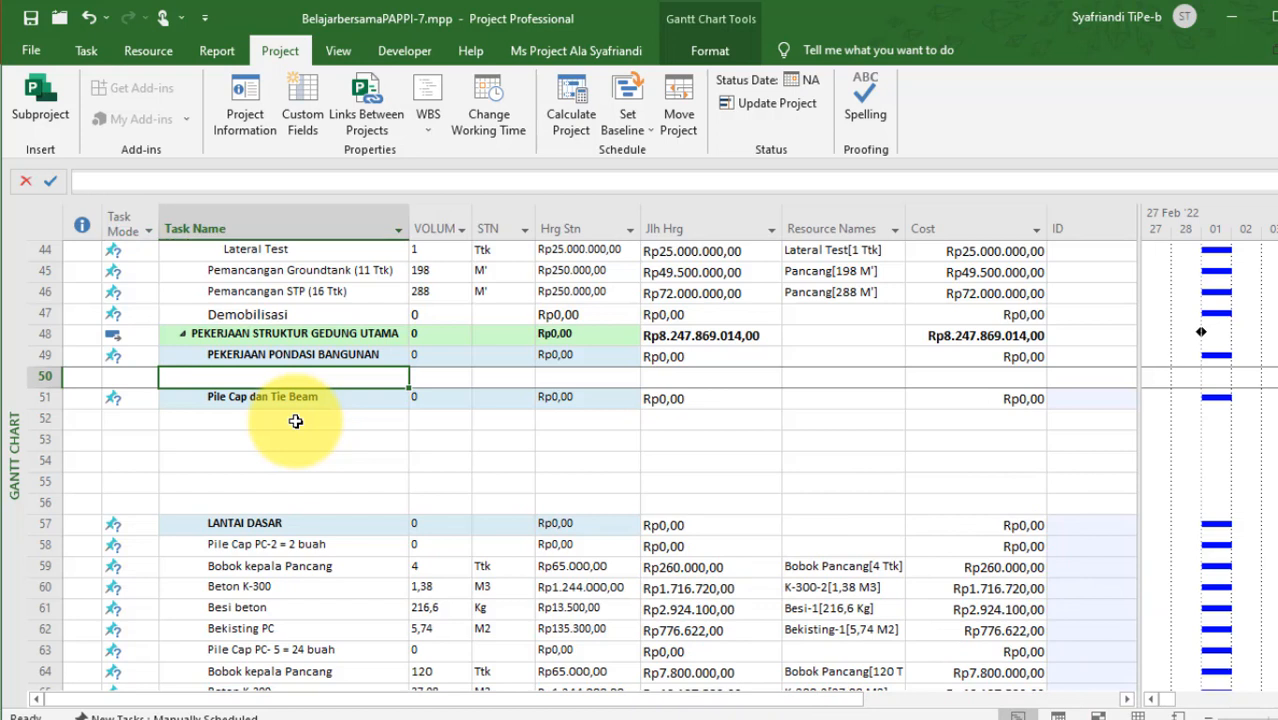
text(Zona A)
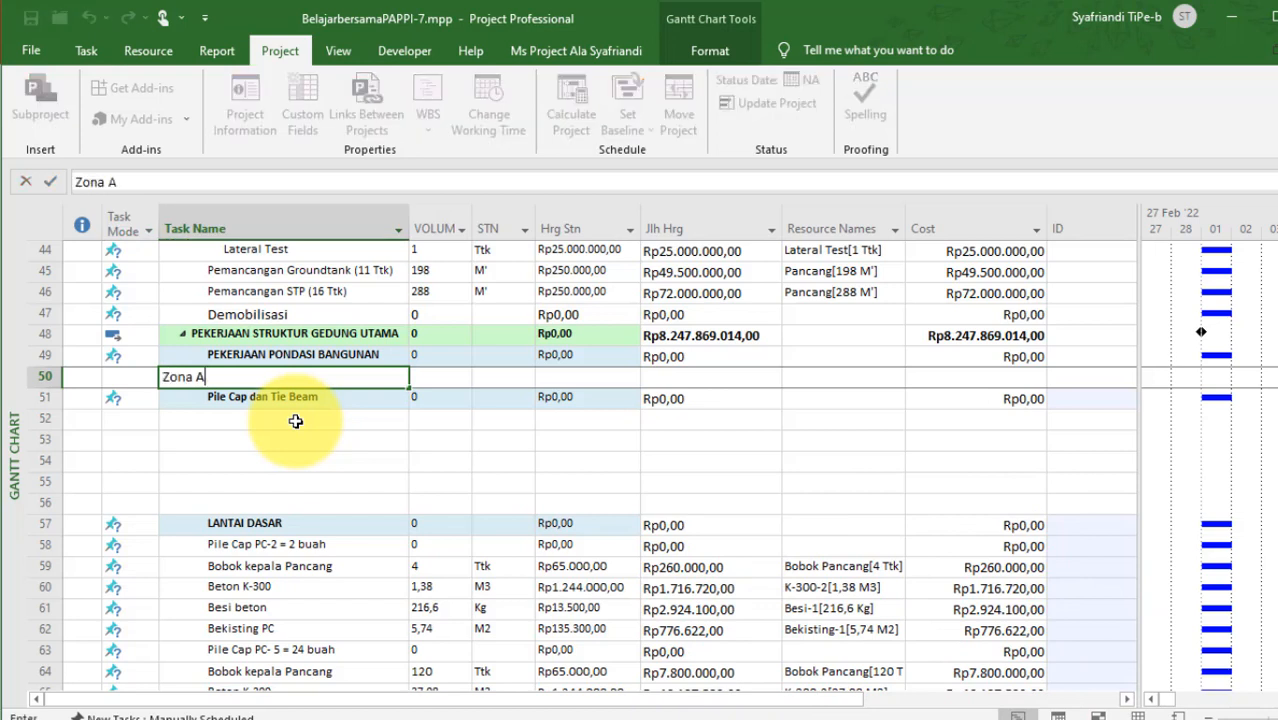
key(Return)
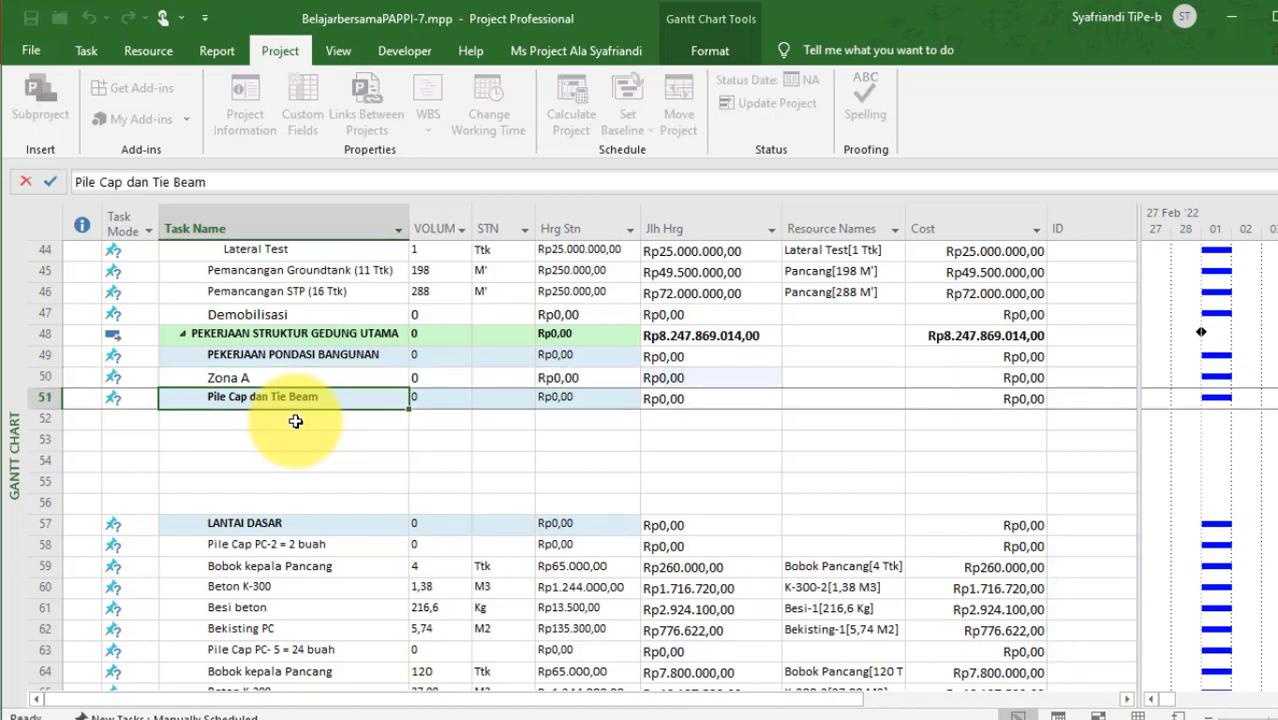
key(Escape)
key(Insert)
key(Insert)
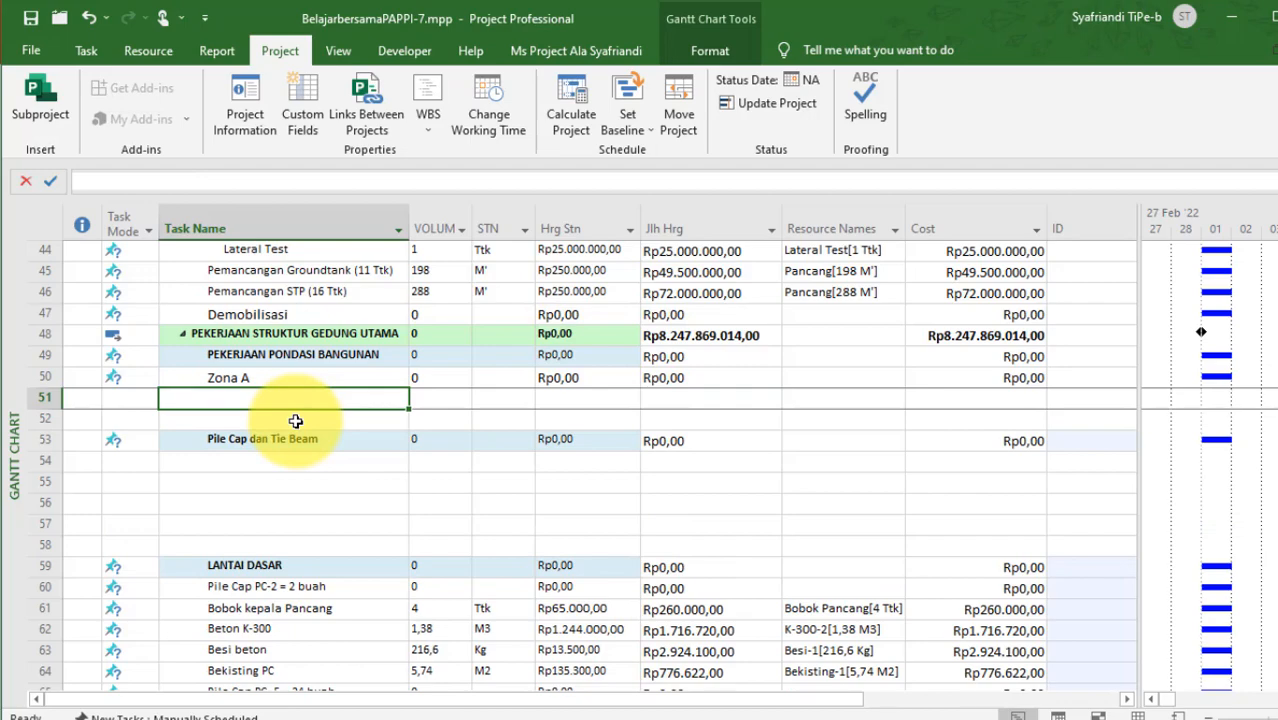
Move Galian tanah dibawah Pile Cap and Galian tanah dibawah Tie- beam from rows 84 and 85 to directly below Pile Cap dan Tie Beam.
scroll(320, 480, down, 7)
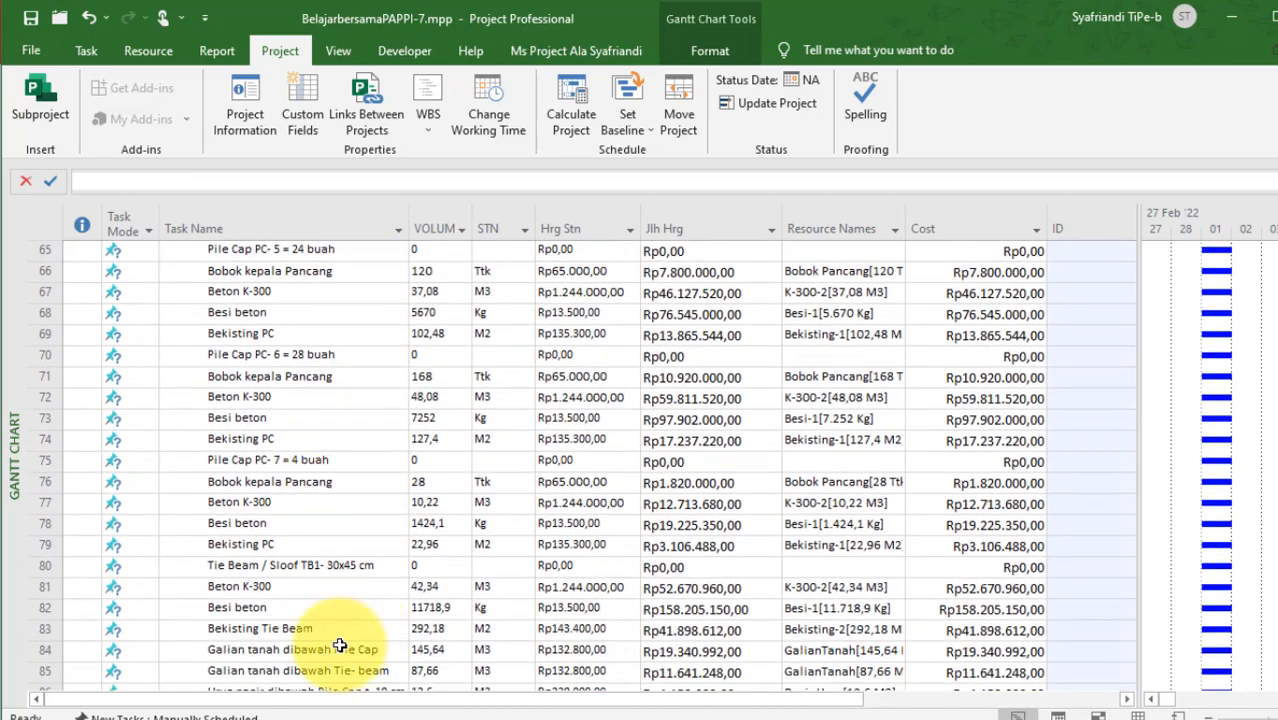
scroll(329, 656, down, 1)
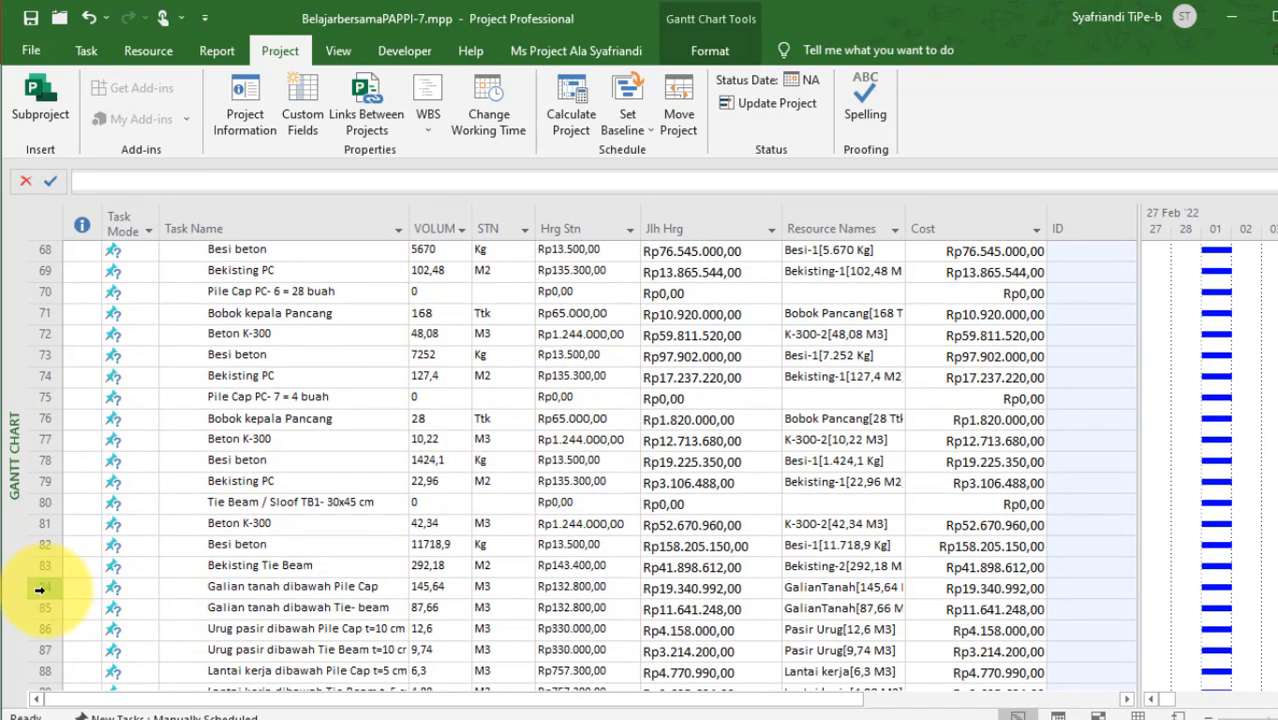
drag(40, 590, 82, 306)
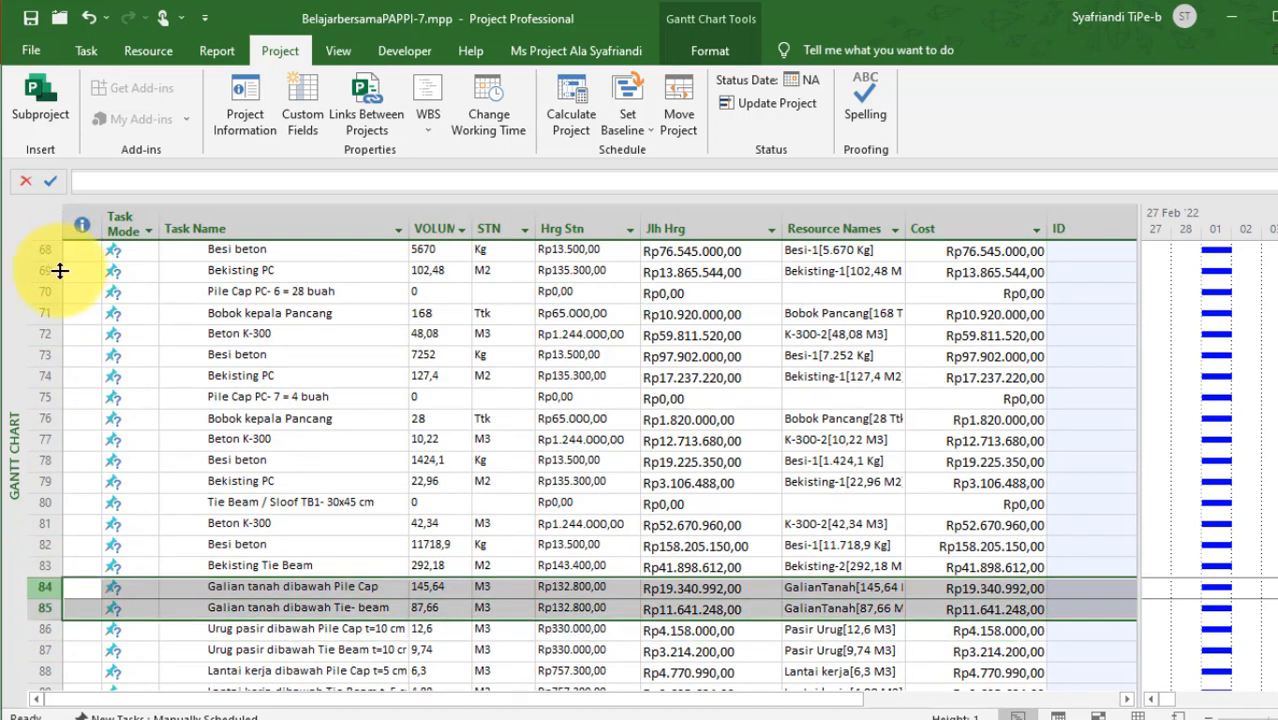
drag(60, 597, 34, 259)
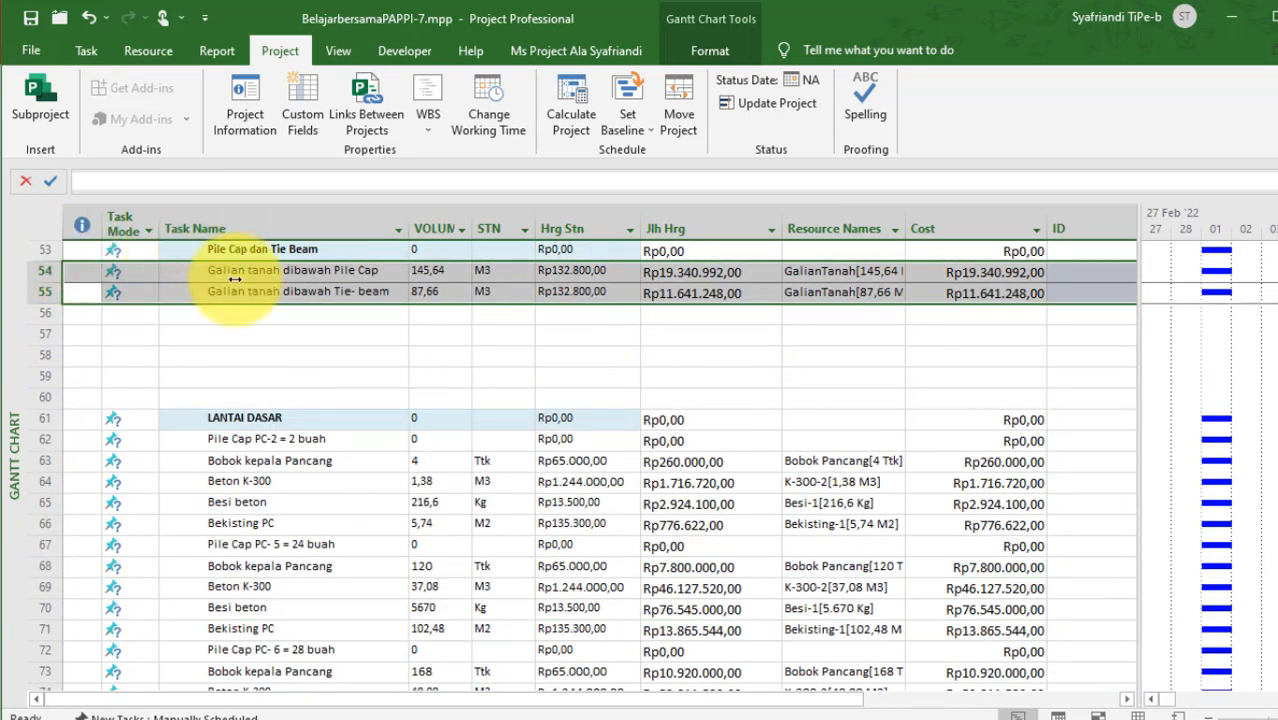
click(310, 352)
scroll(325, 352, up, 2)
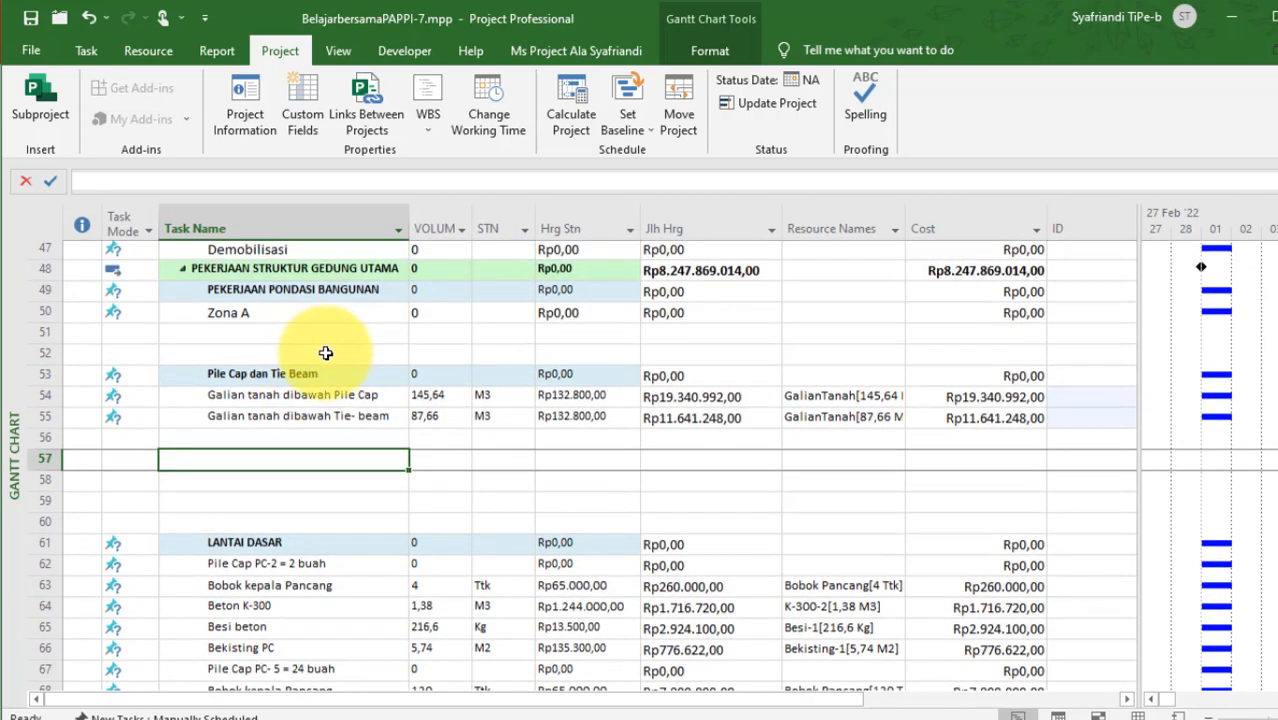
Rename the task in row 54 to Galian tanah Pile Cap & Tie Beam.
click(330, 398)
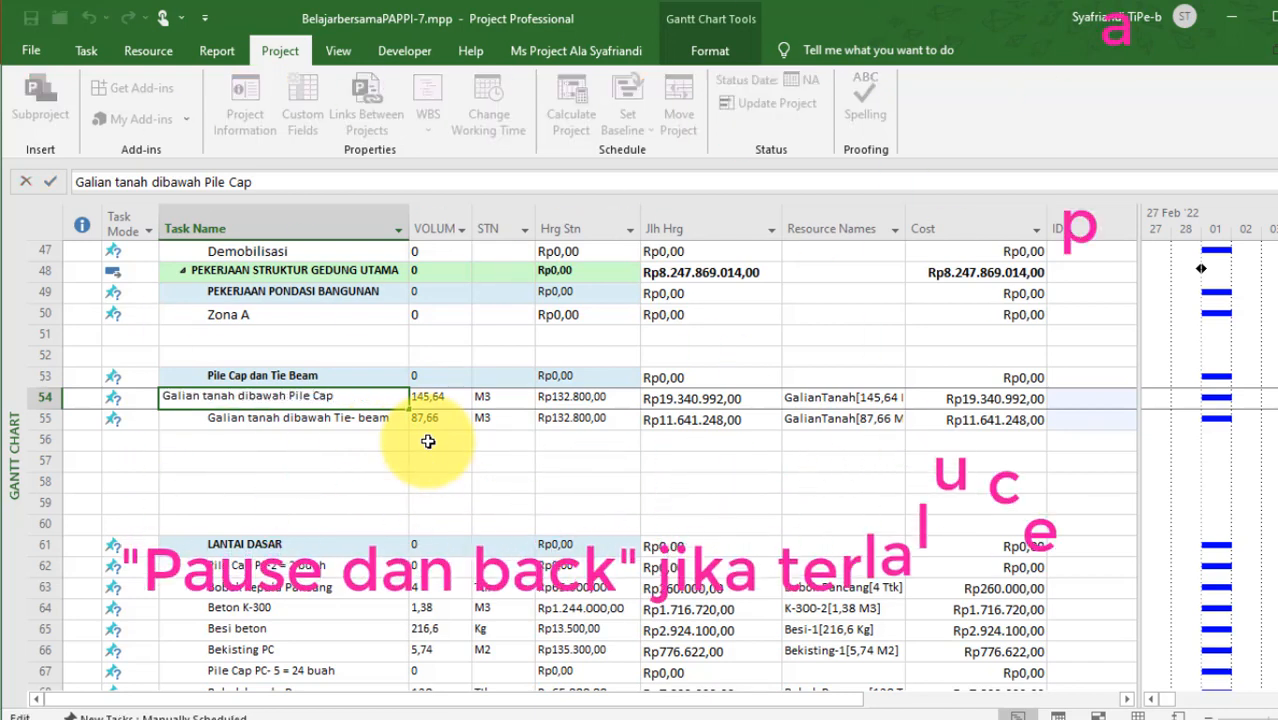
key(BackSpace)
key(BackSpace)
key(BackSpace)
key(BackSpace)
key(BackSpace)
key(BackSpace)
key(BackSpace)
key(BackSpace)
text(& Tie Beam)
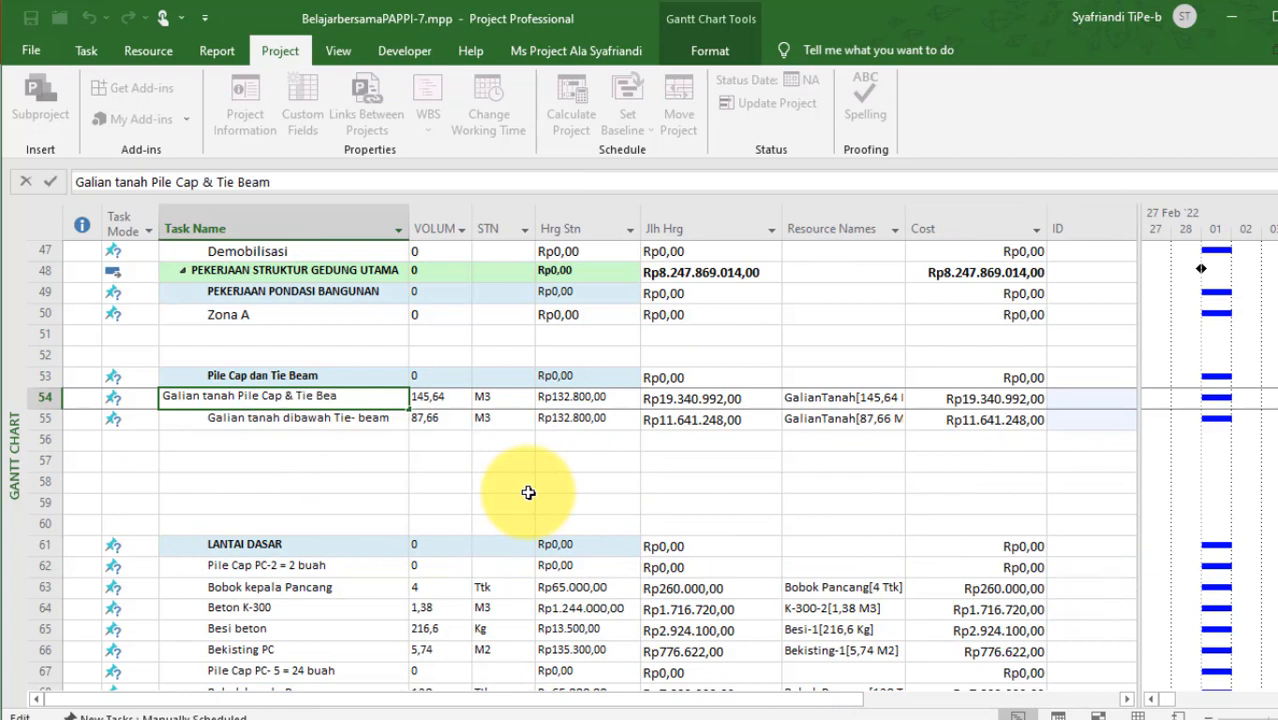
key(Tab)
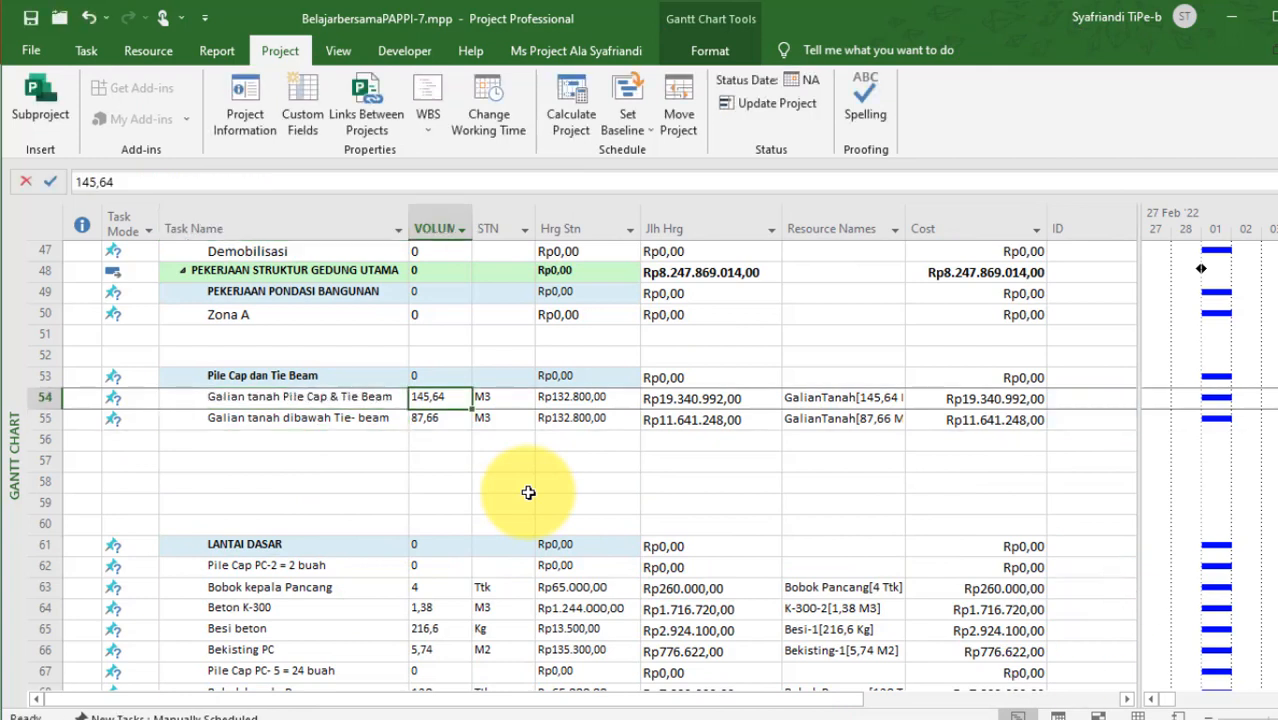
Review the two Galian tanah volumes and Zona A, switch to Excel, and find the pile cap and tie beam rows on Struture QS-1.
click(445, 423)
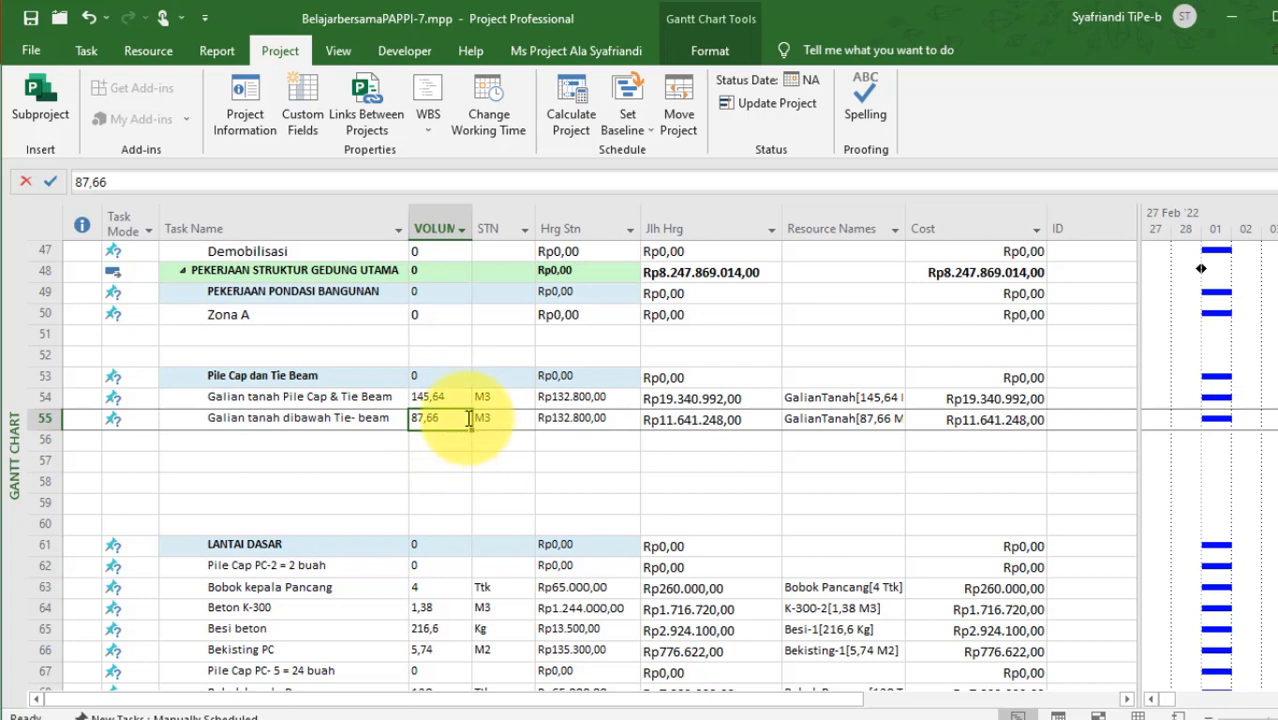
click(462, 396)
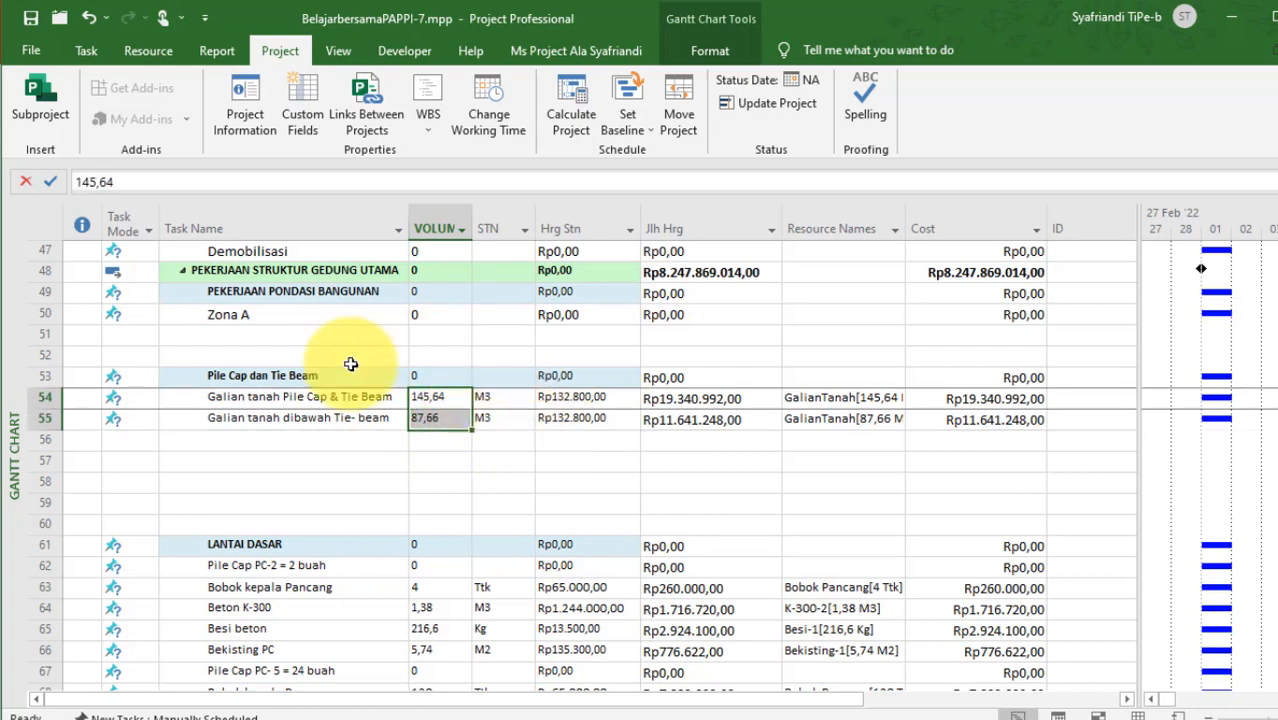
click(259, 317)
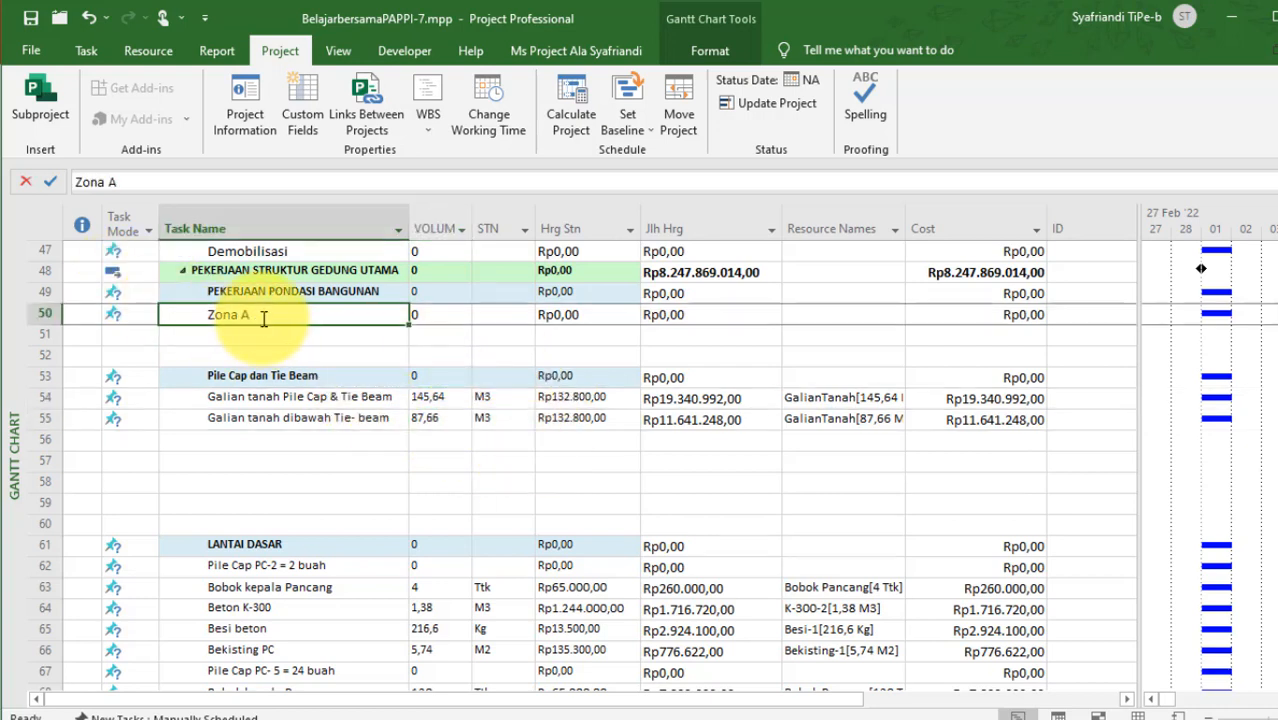
click(818, 717)
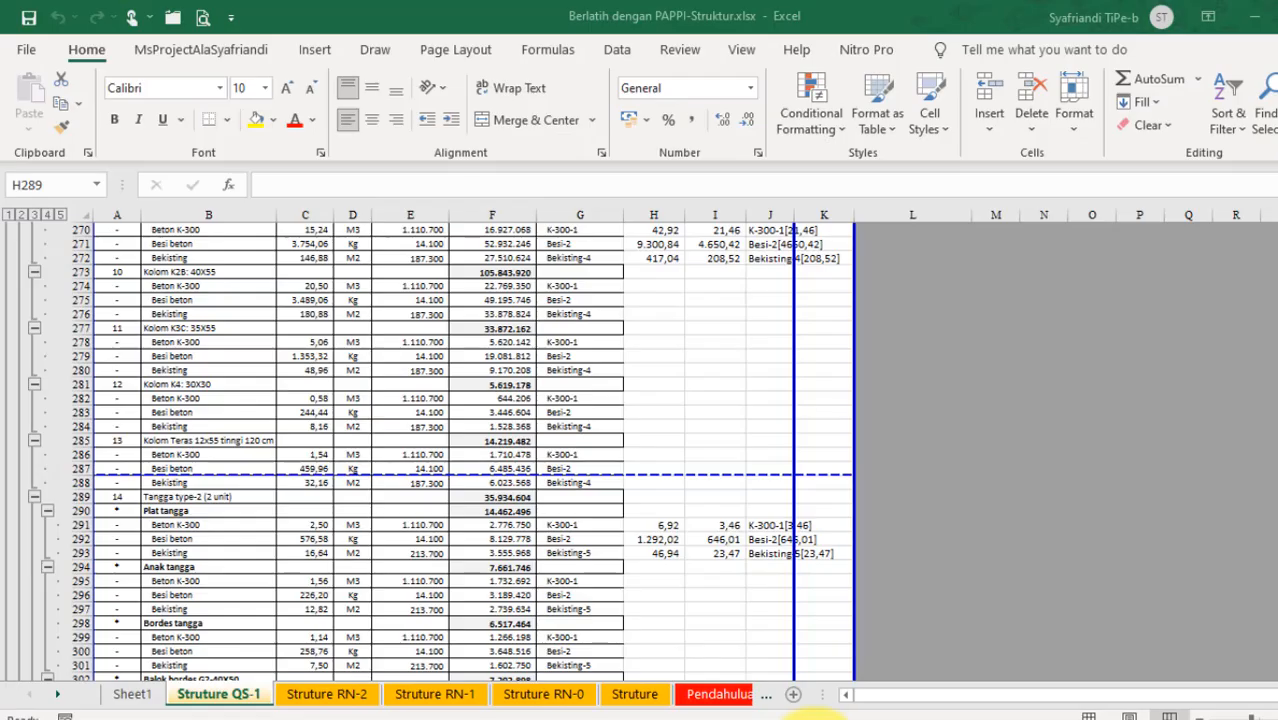
scroll(550, 476, up, 4)
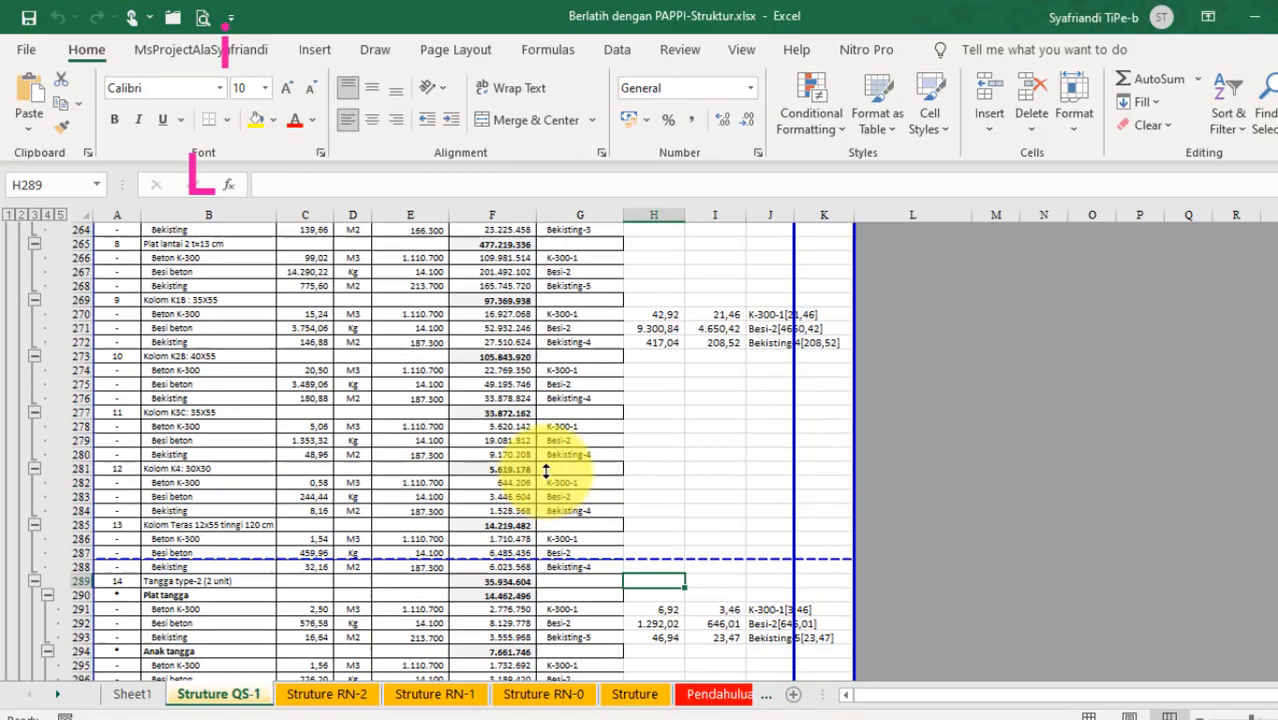
scroll(550, 462, down, 7)
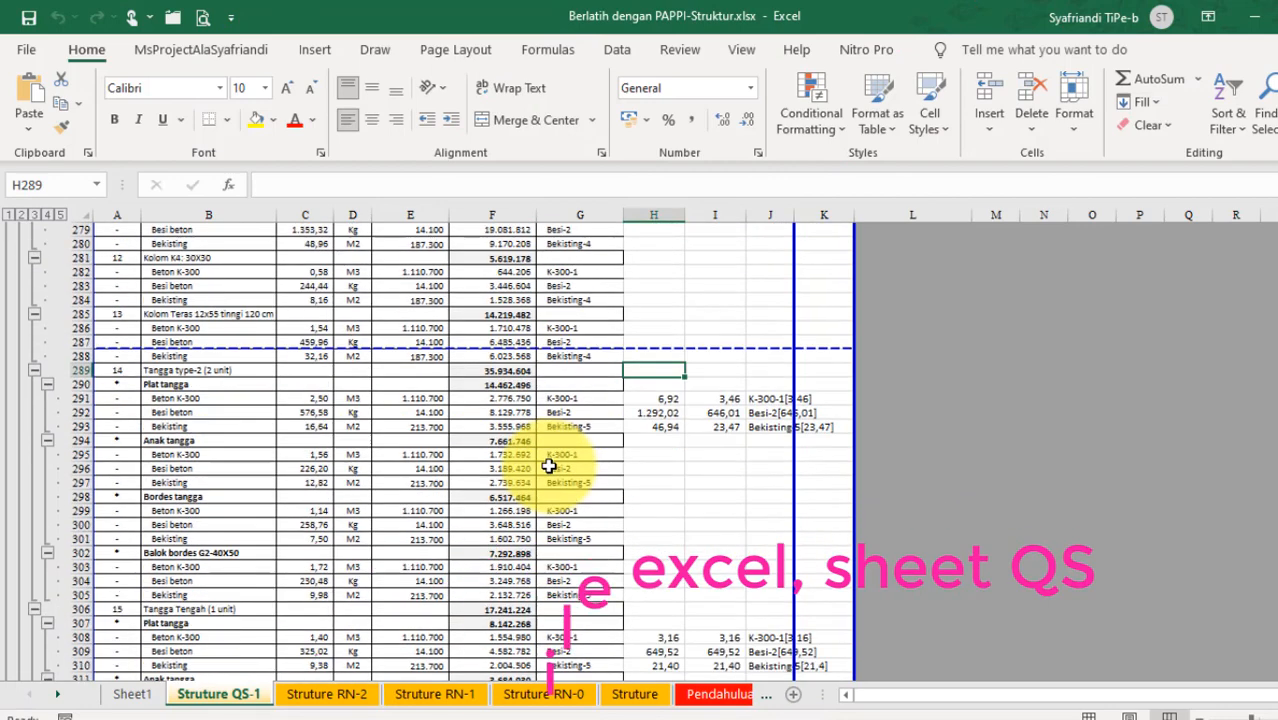
scroll(676, 395, up, 20)
scroll(676, 395, down, 5)
scroll(676, 395, down, 3)
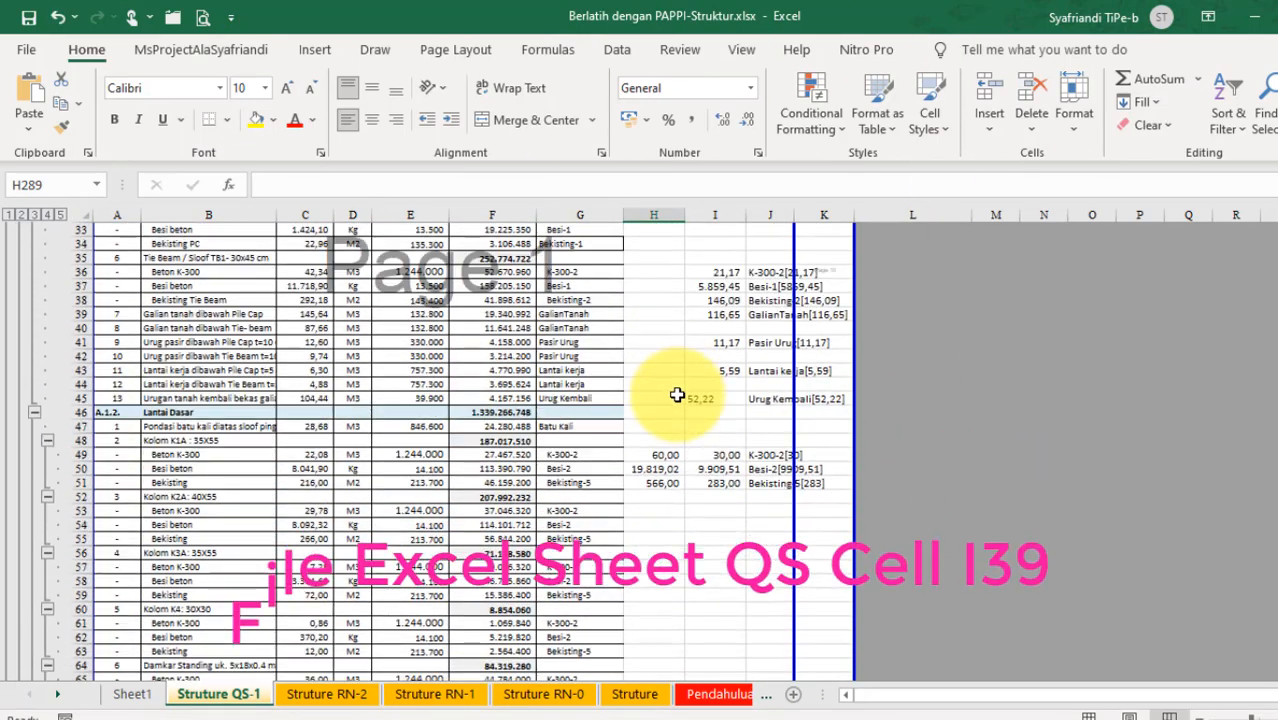
Examine the formula in cell I39 and the cells it refers to in the two Galian tanah rows.
click(714, 314)
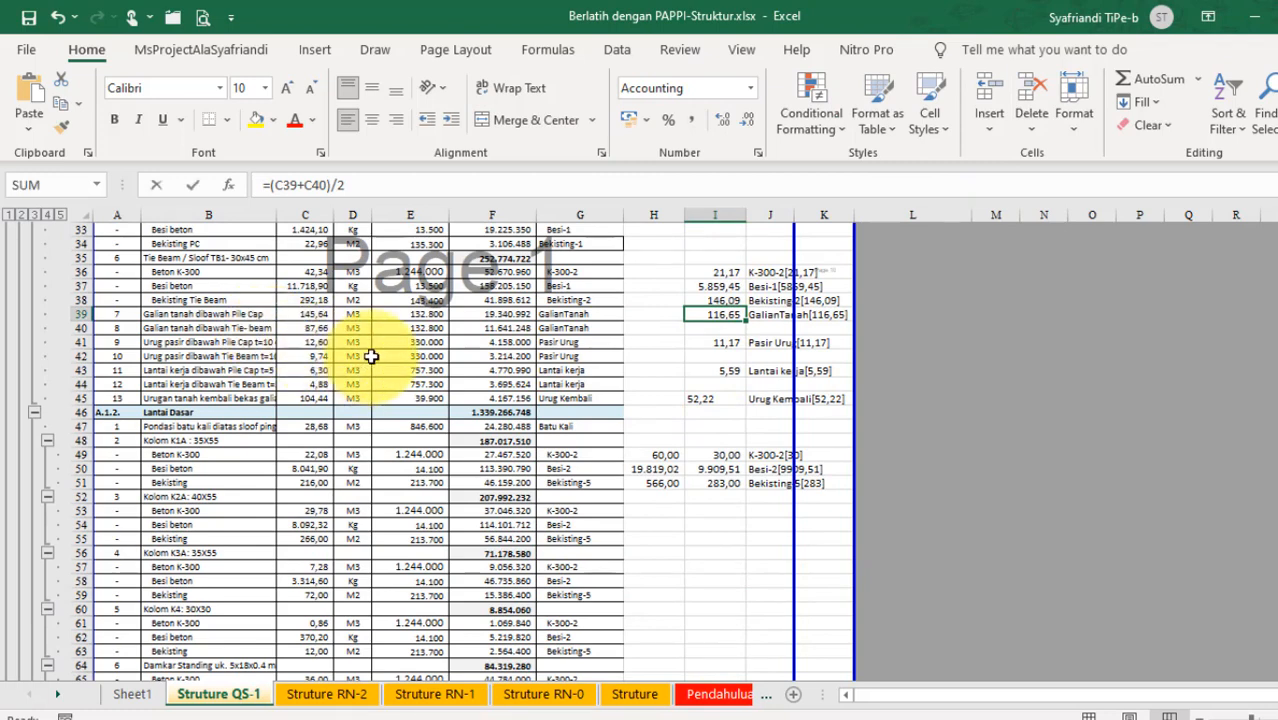
key(F2)
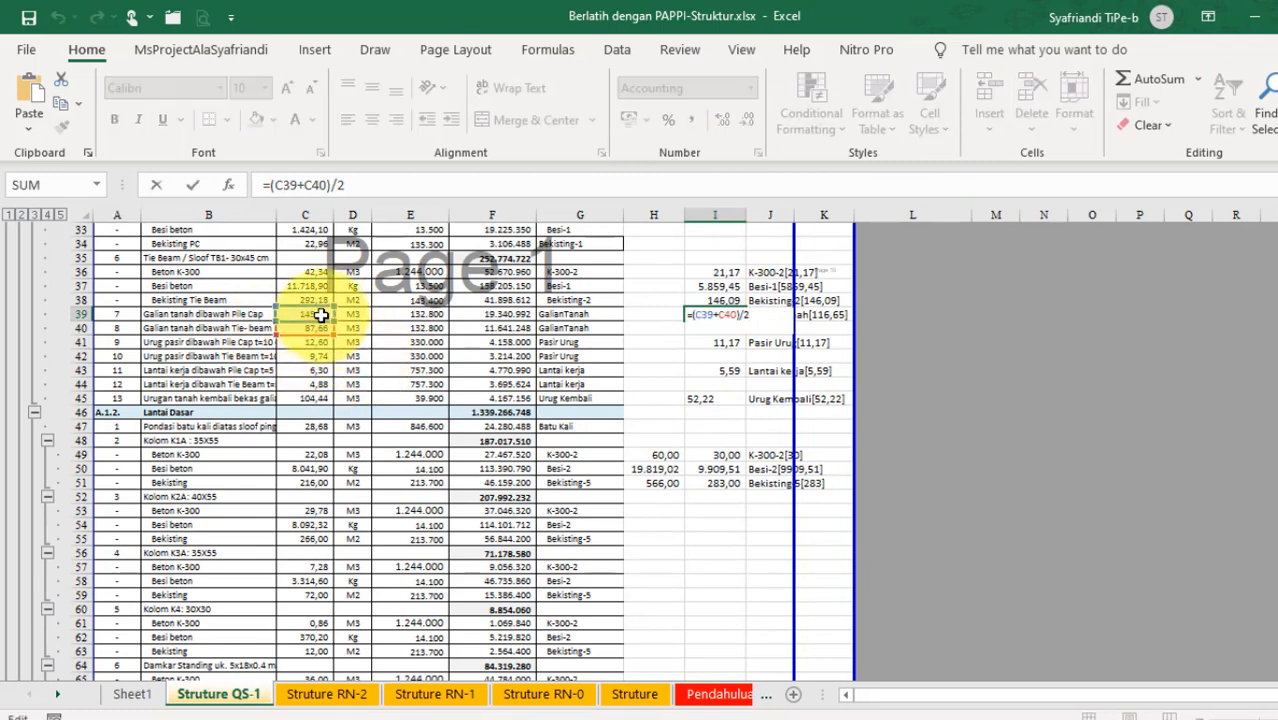
key(Escape)
click(208, 328)
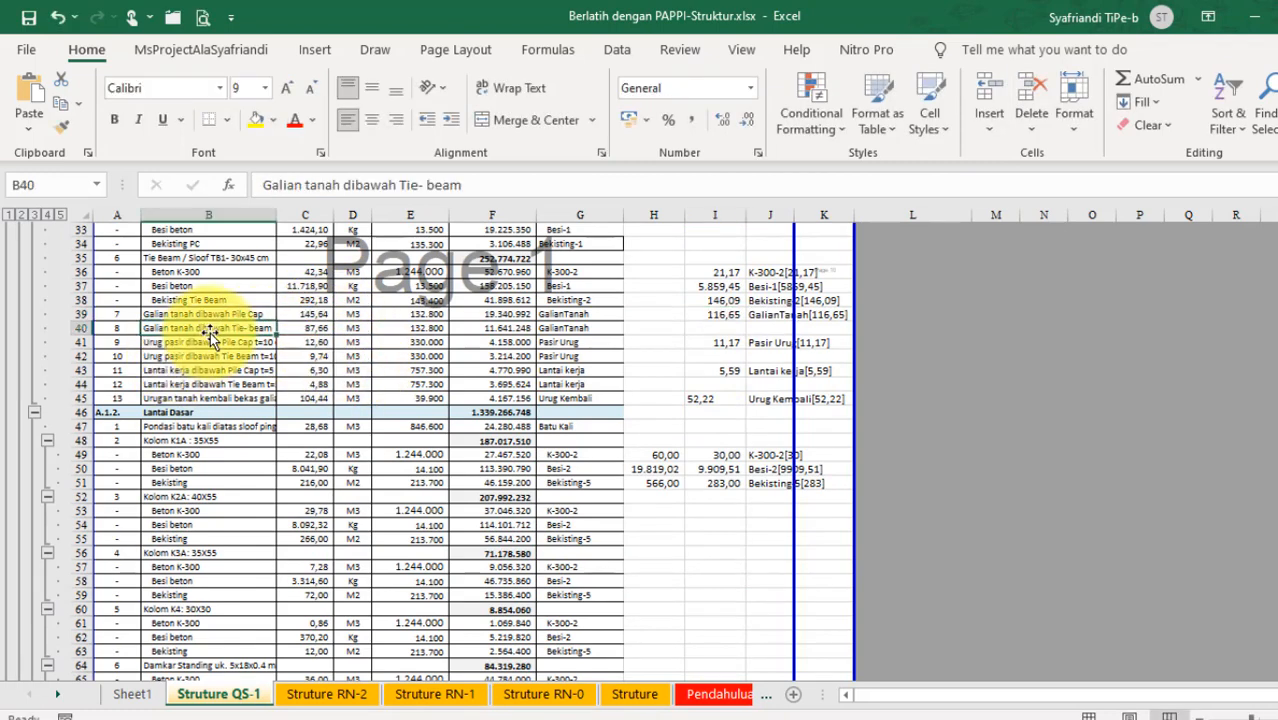
ctrl+scroll(212, 340, up, 3)
click(976, 258)
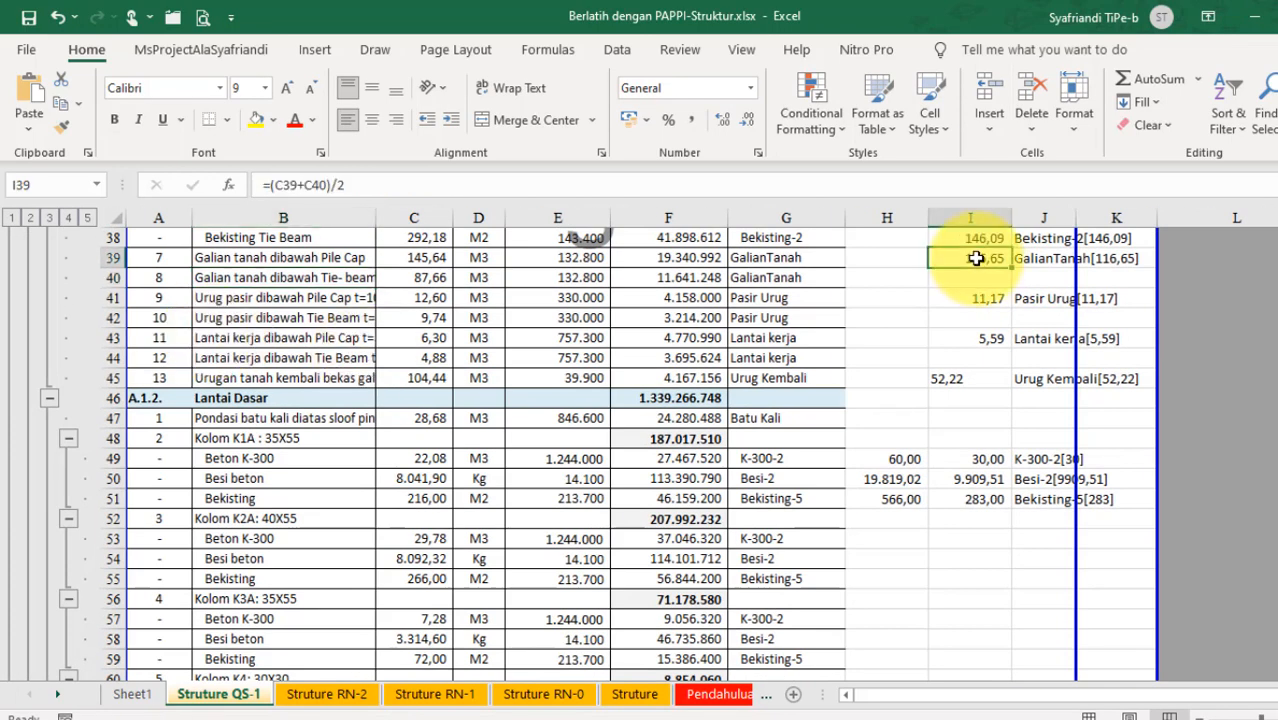
double_click(982, 260)
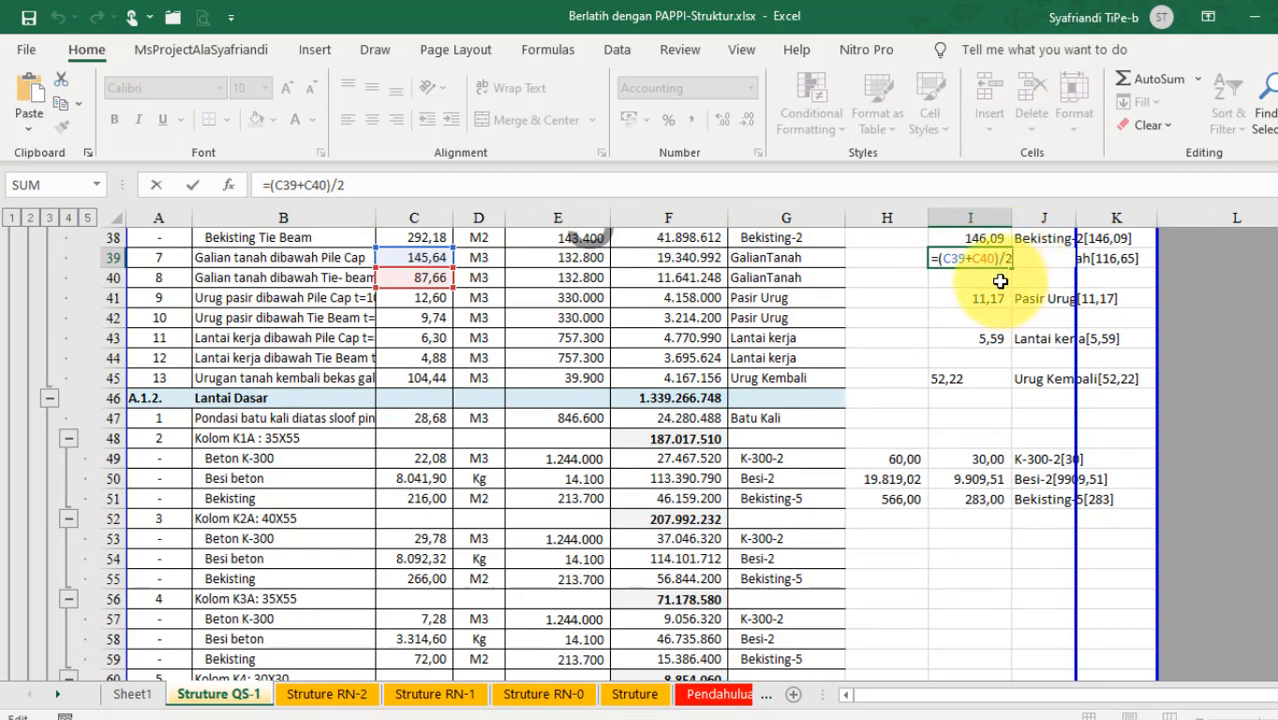
key(Return)
Copy the volume 116,65 from Excel cell I39 into the volume of Galian tanah Pile Cap & Tie Beam in Project.
click(1008, 260)
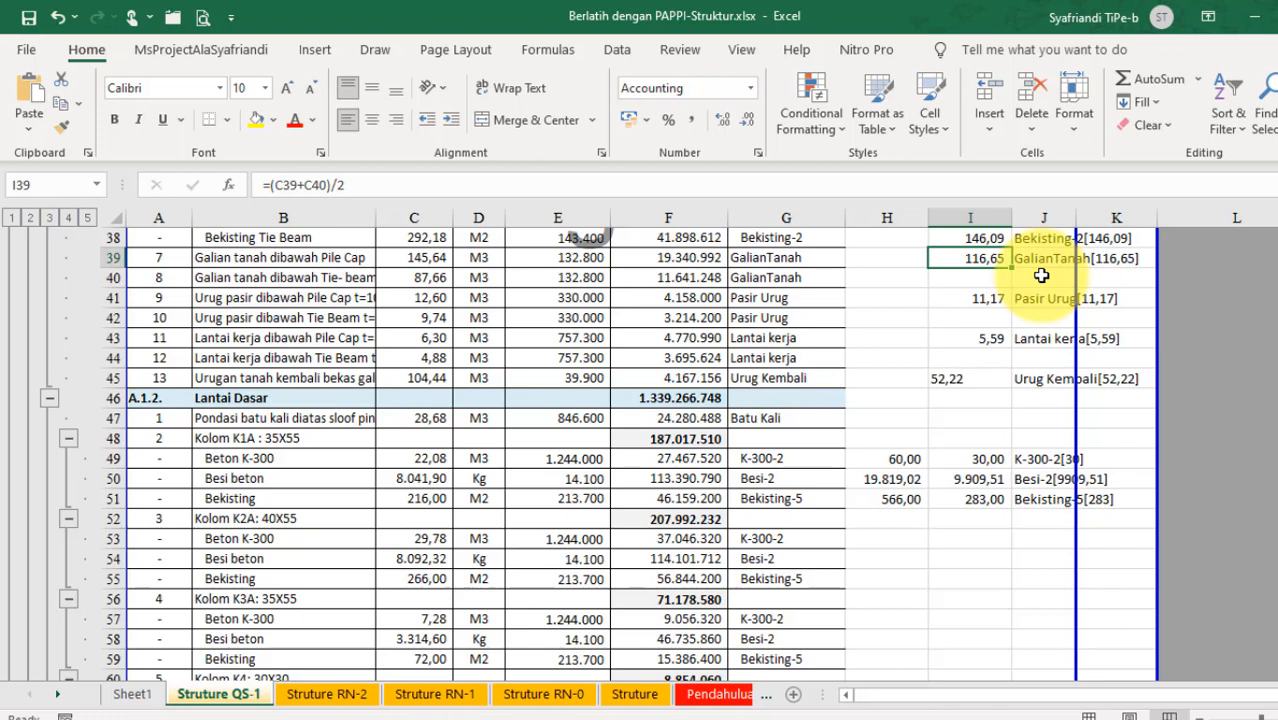
key(ctrl+c)
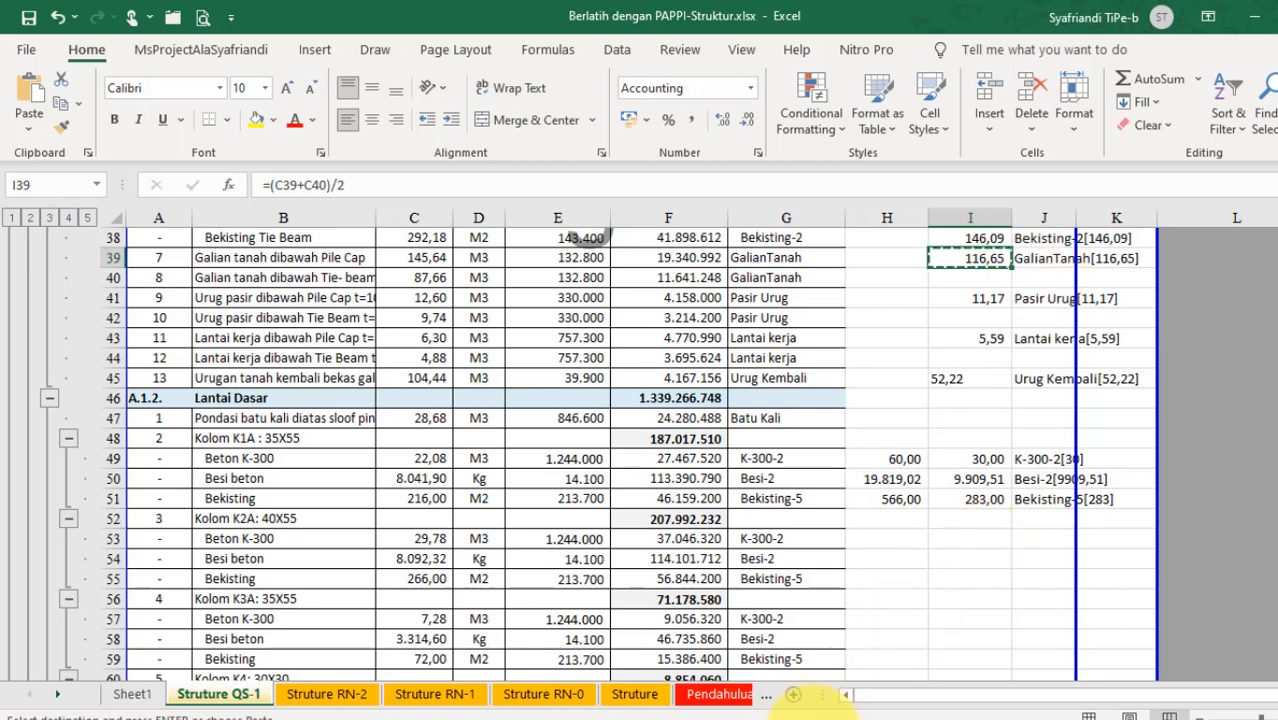
mouse_move(800, 708)
click(745, 712)
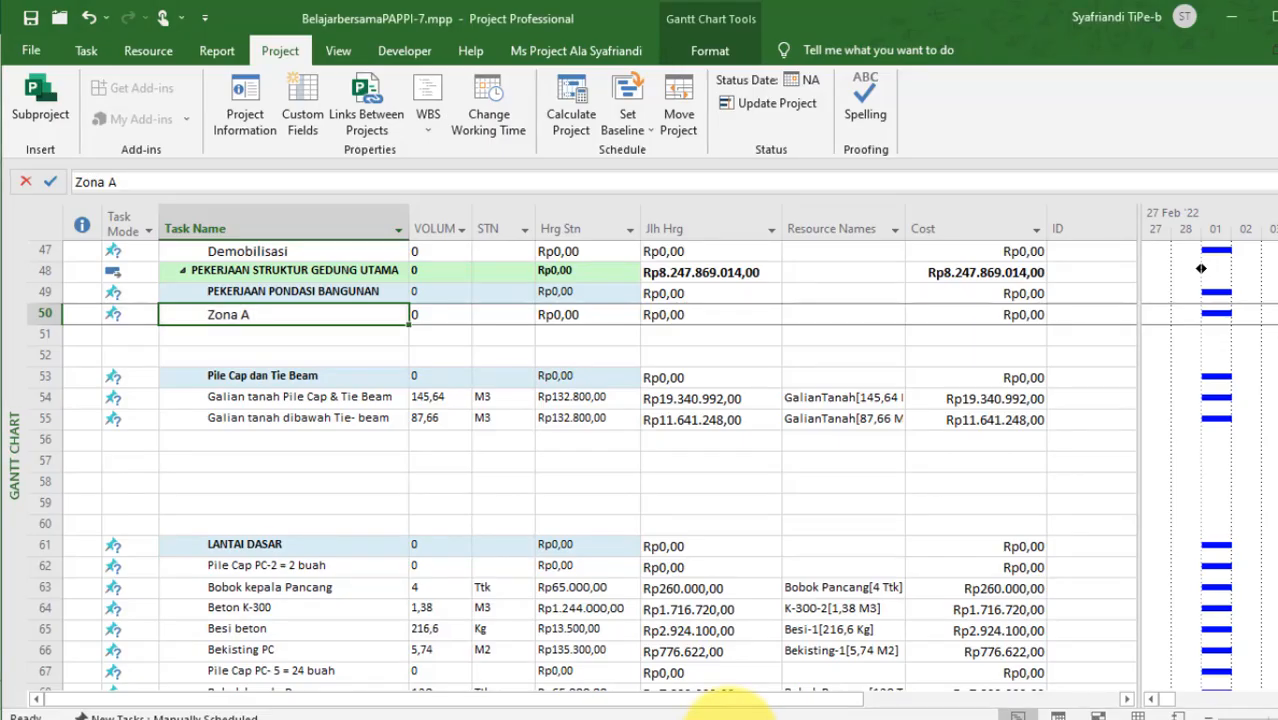
click(440, 400)
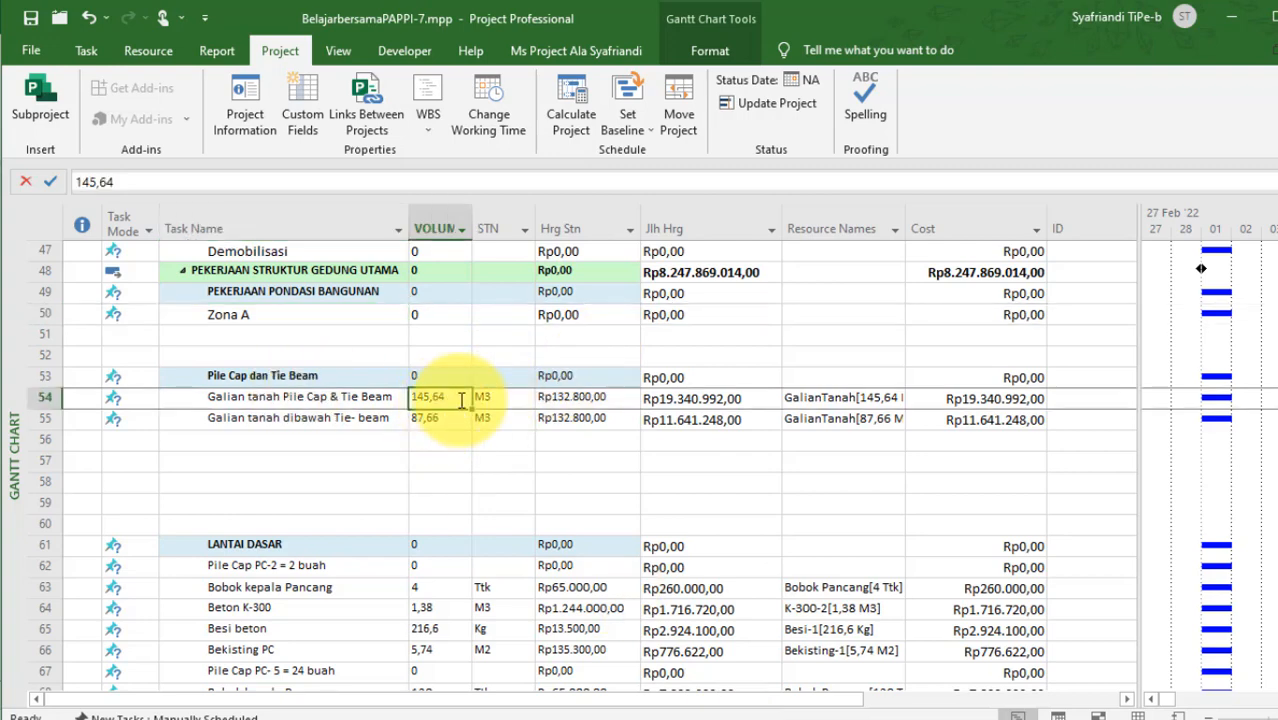
key(ctrl+v)
Copy GalianTanah[116,65] from Excel cell J39 into the resource names of Galian tanah Pile Cap & Tie Beam in Project.
click(843, 400)
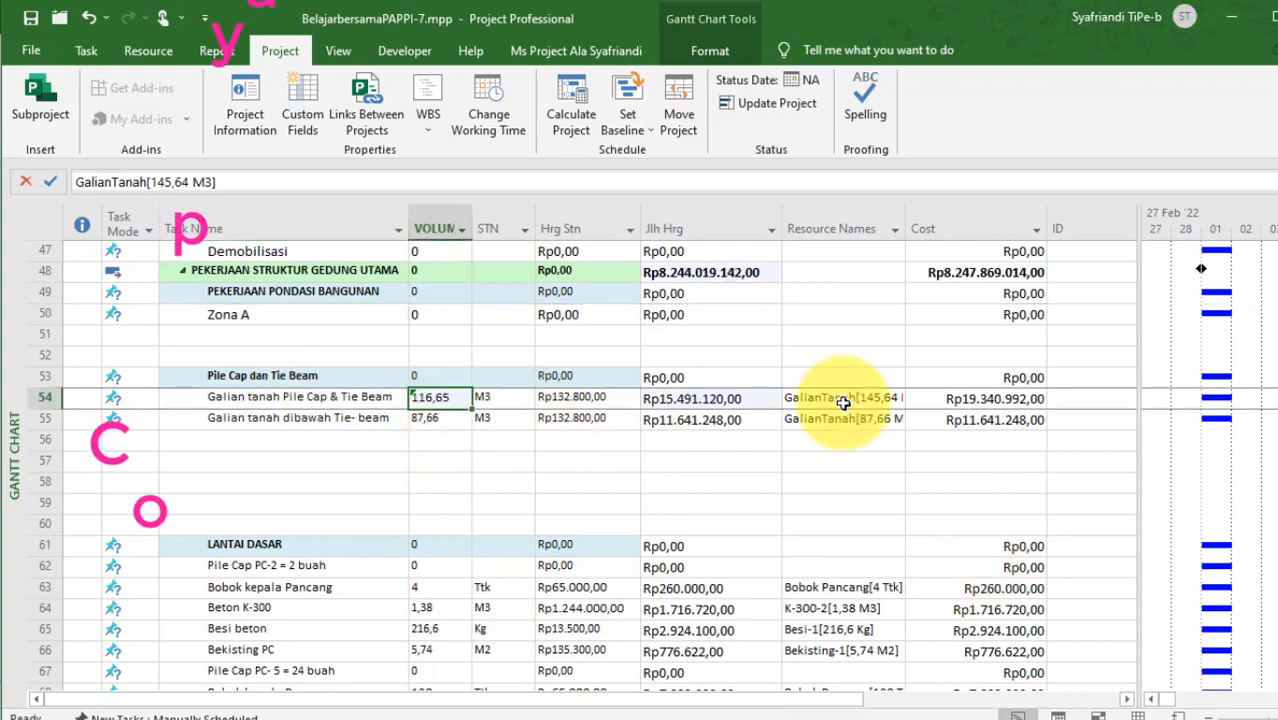
click(815, 712)
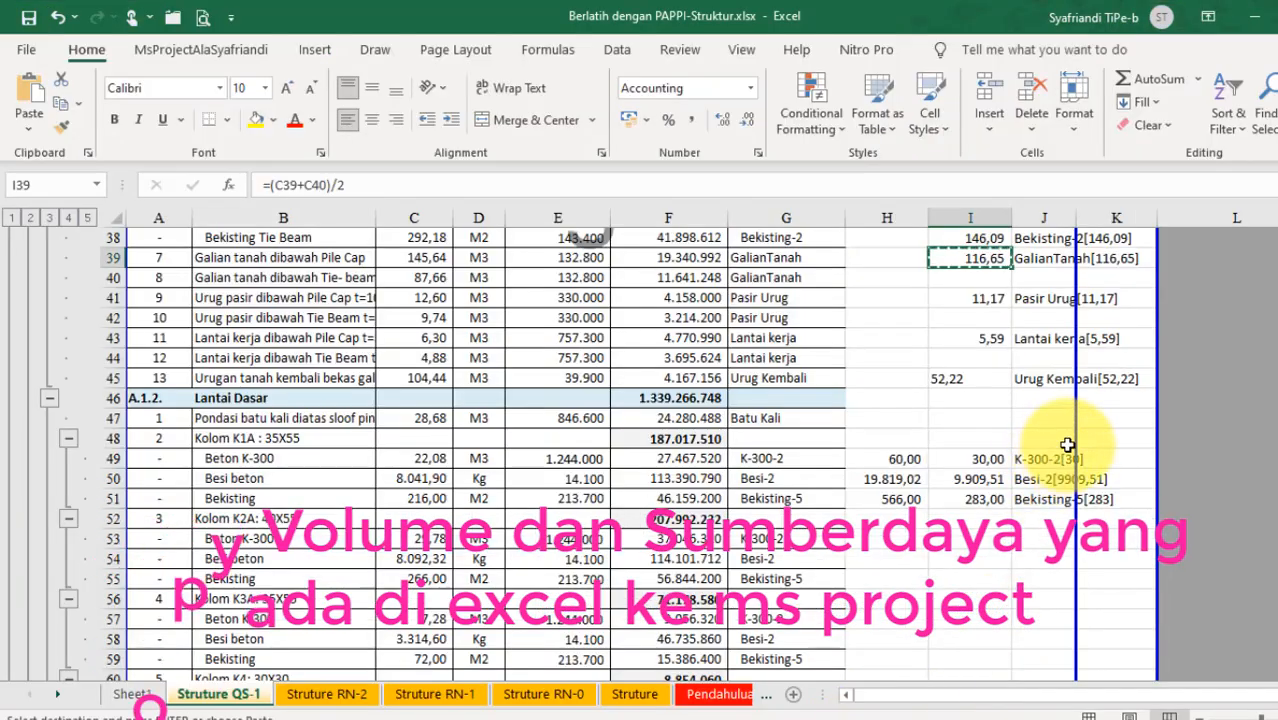
click(1042, 260)
key(ctrl+c)
key(alt+Tab)
key(ctrl+v)
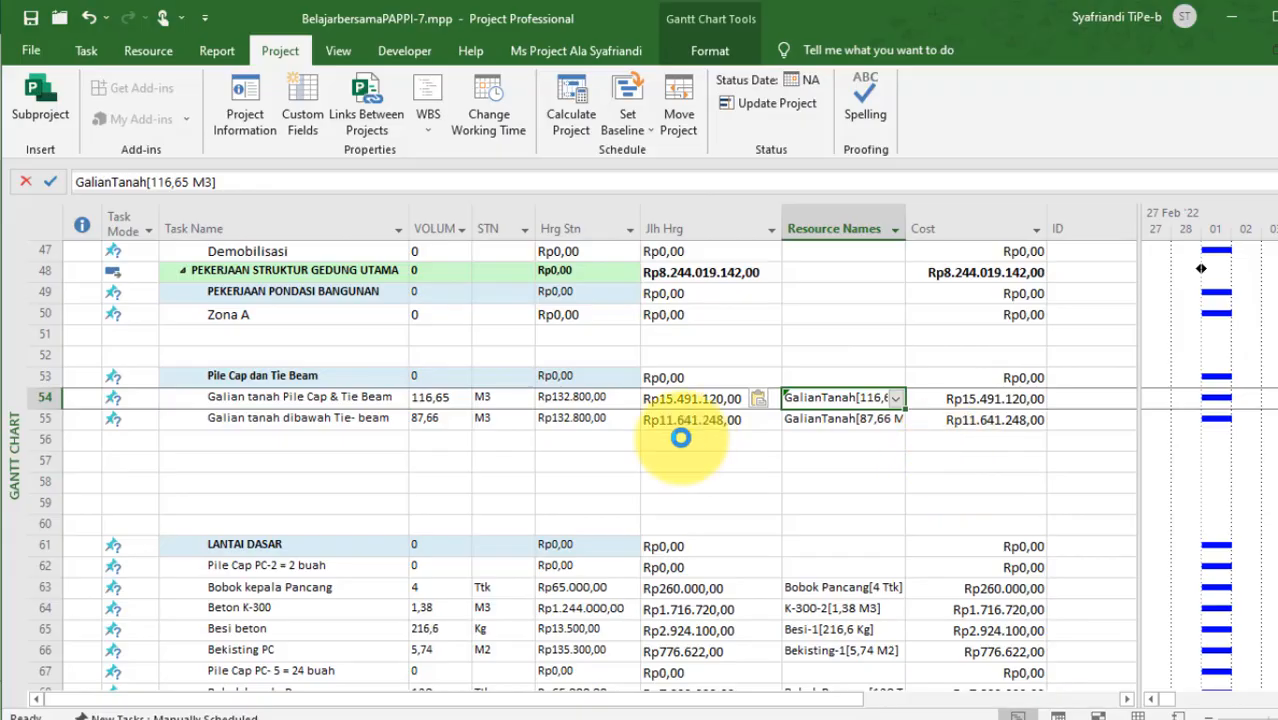
Check row 54's total price and cost, and delete the Galian tanah dibawah Tie- beam task in row 55.
click(701, 401)
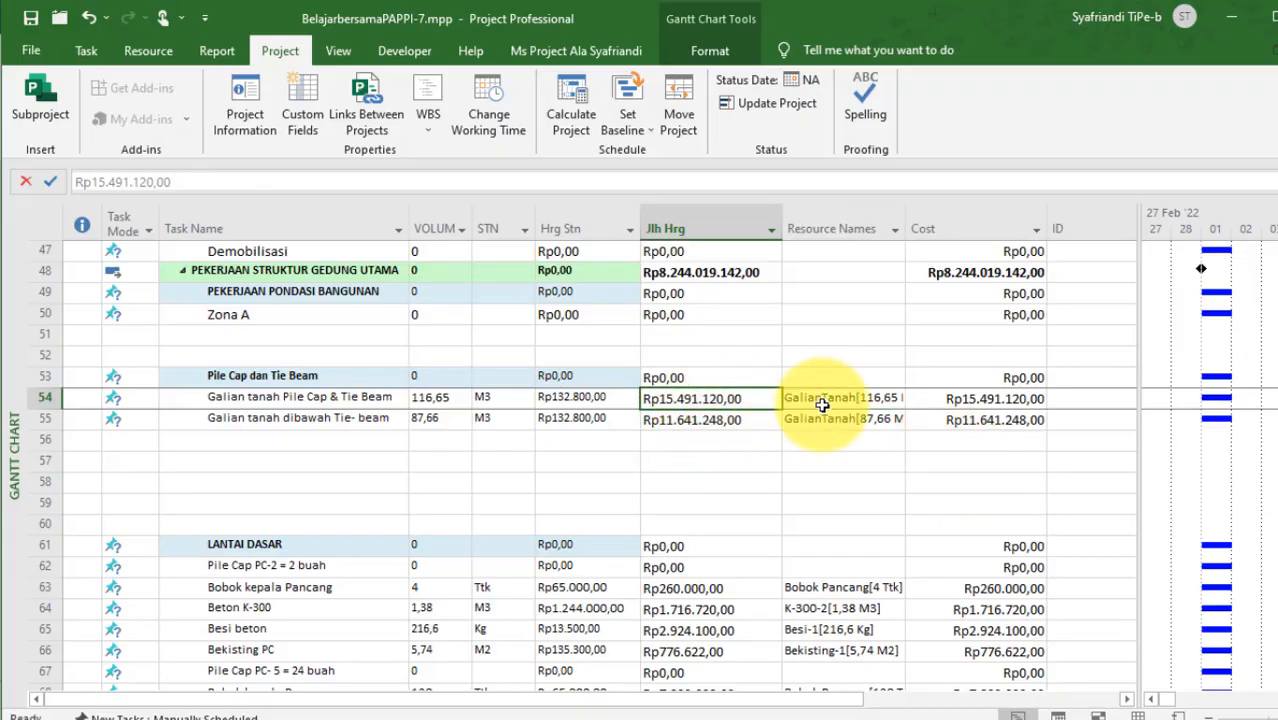
click(956, 399)
click(40, 418)
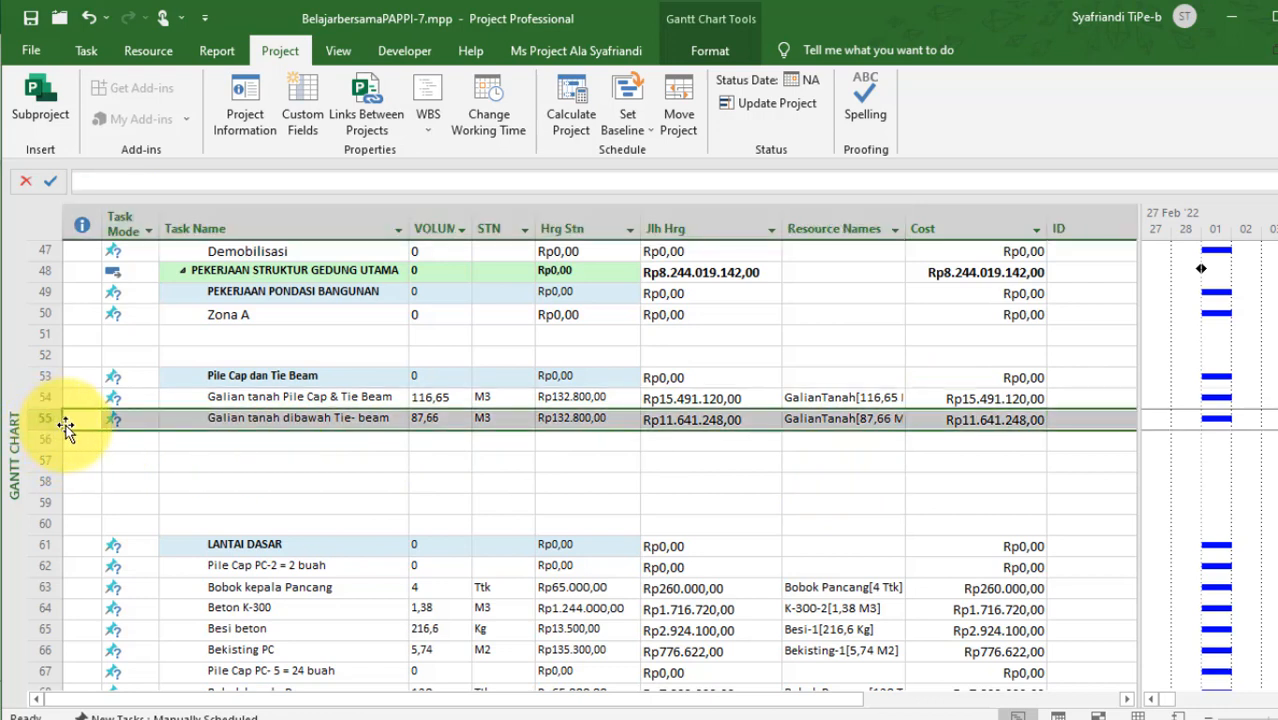
key(Delete)
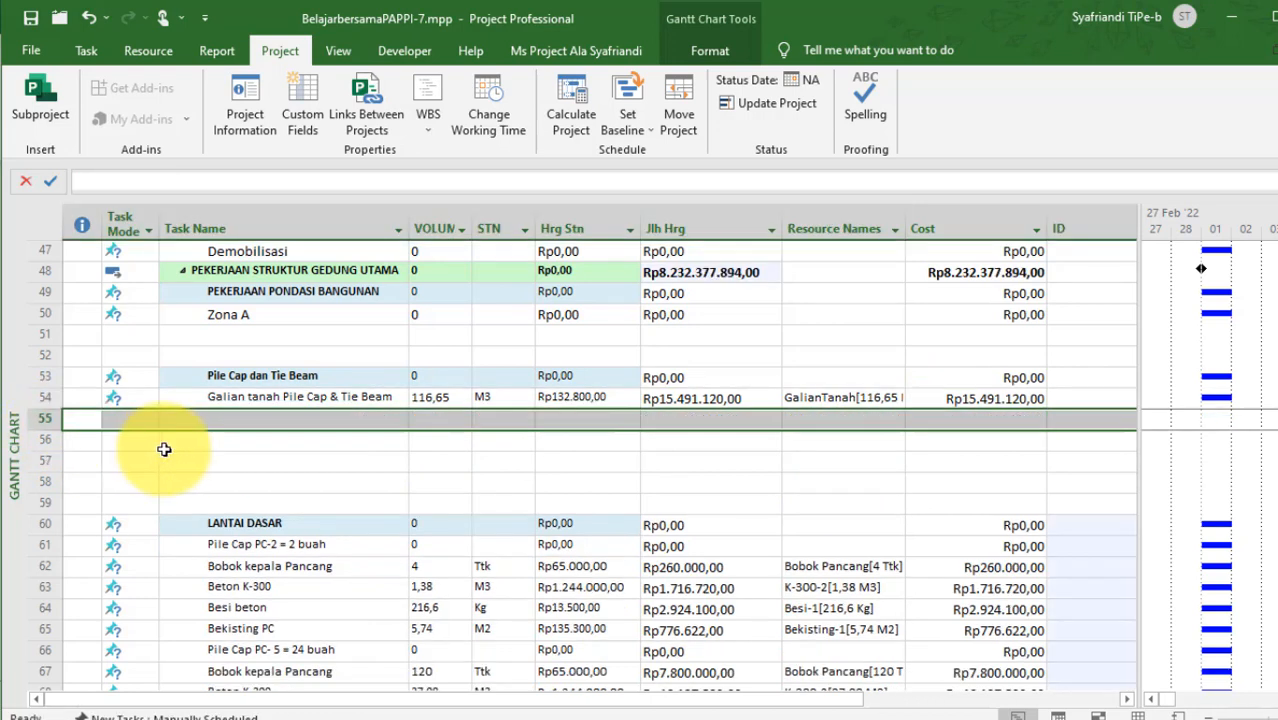
Move both Urug pasir tasks from rows 85 and 86 to directly below Galian tanah Pile Cap & Tie Beam.
scroll(250, 416, down, 8)
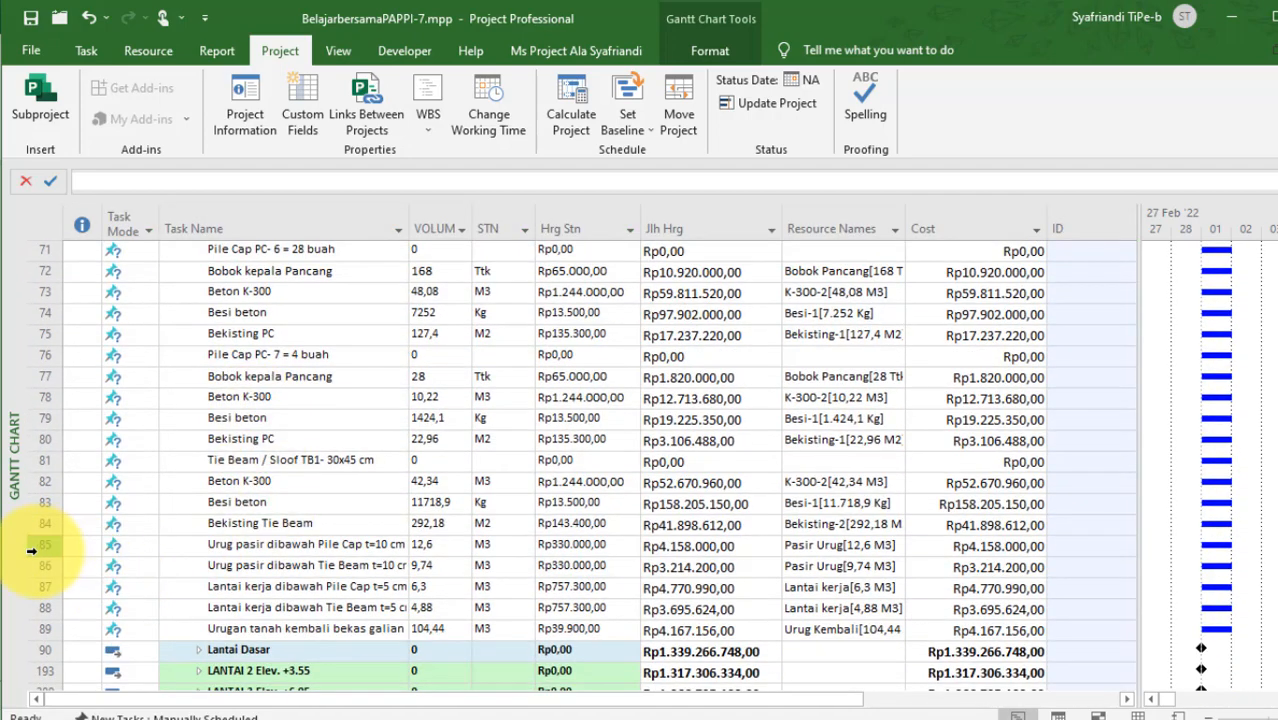
drag(41, 545, 36, 564)
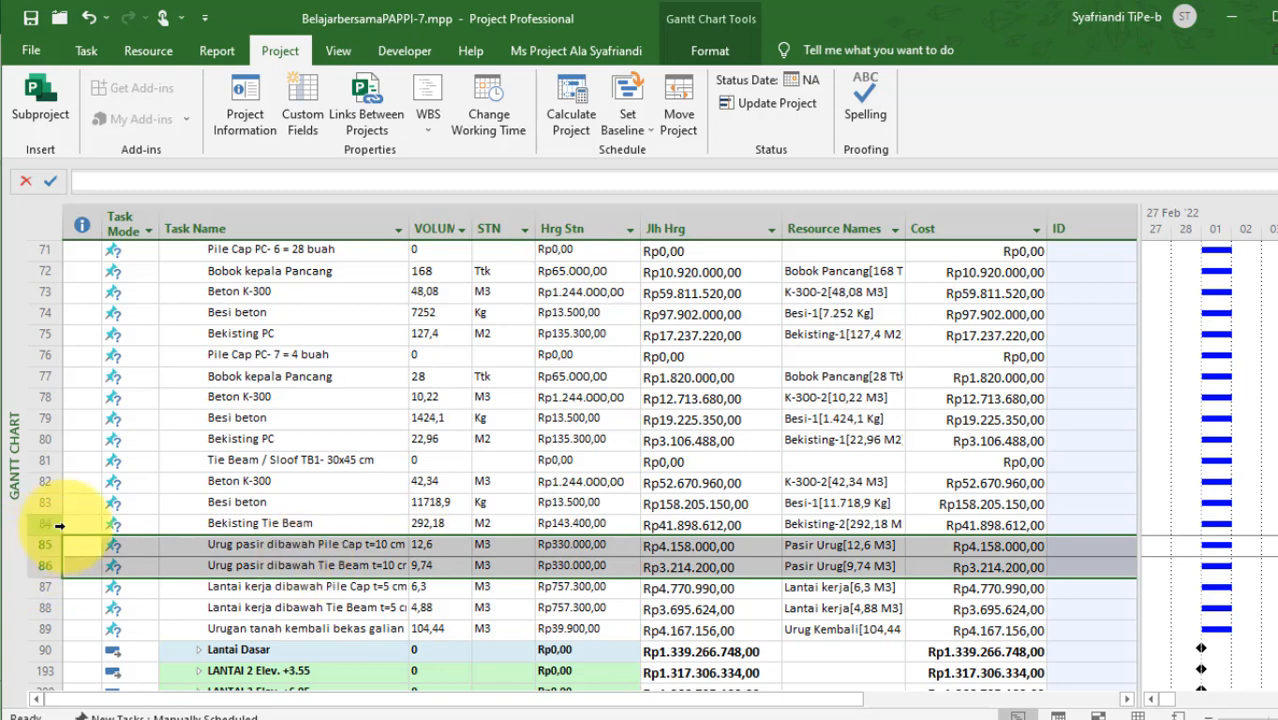
scroll(65, 628, up, 1)
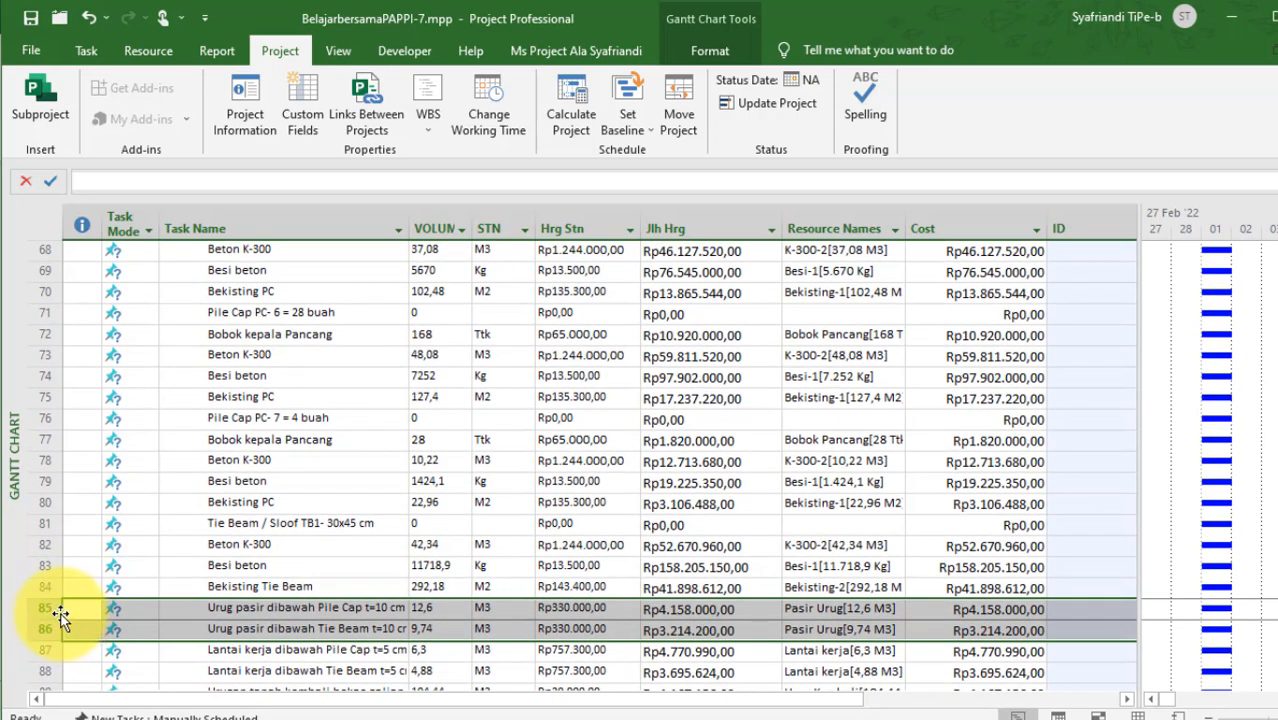
drag(71, 585, 84, 312)
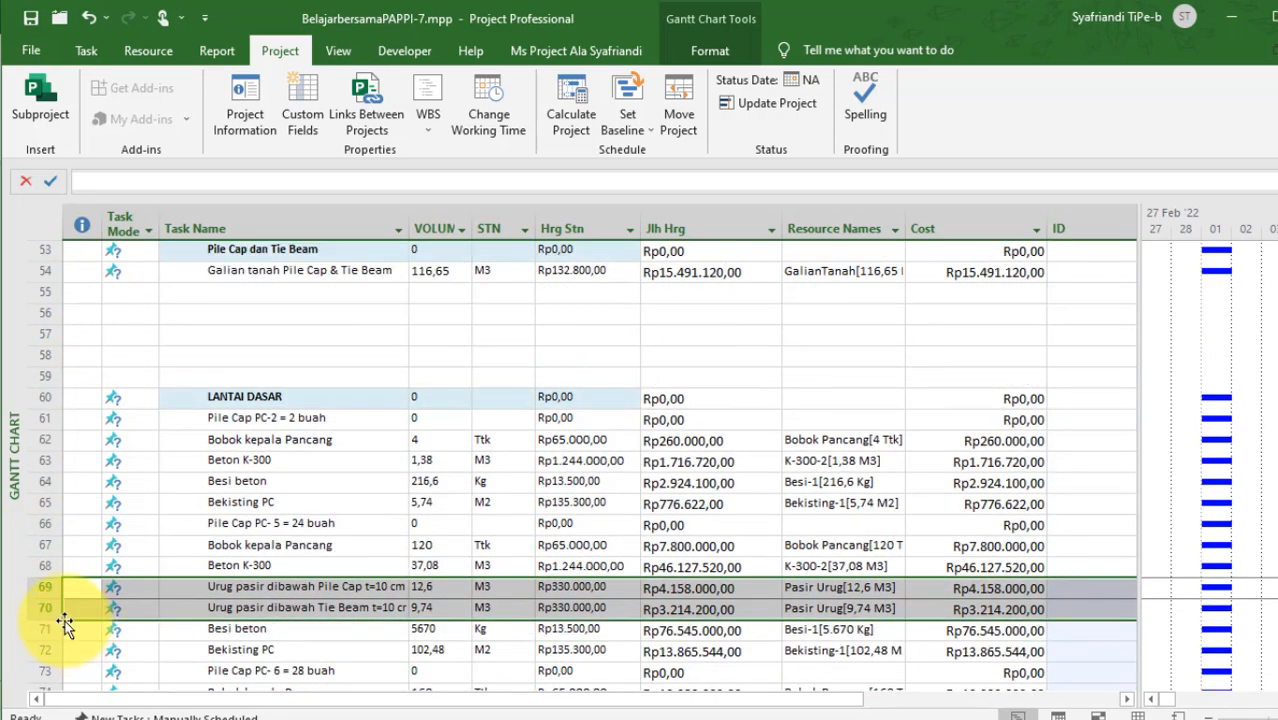
drag(61, 615, 28, 297)
Rename the task in row 55 to Urug pasir dibawah Pile Cap & Tie Beam.
click(290, 291)
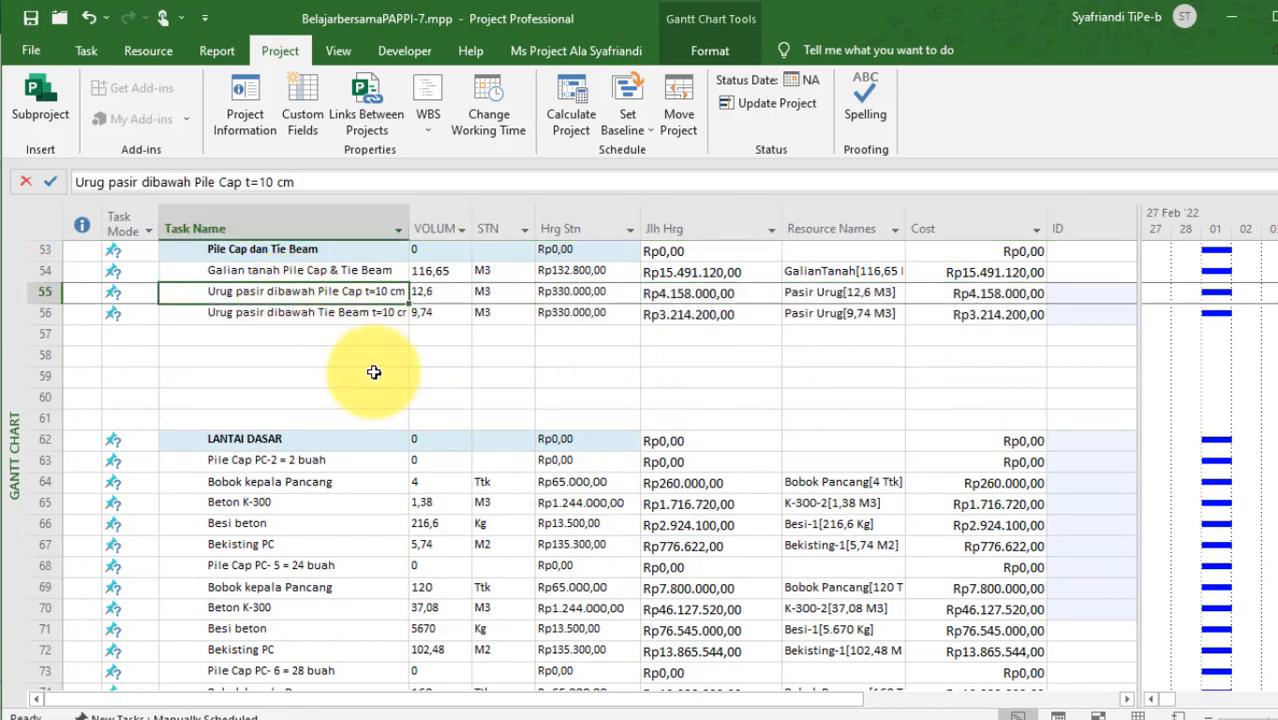
key(F2)
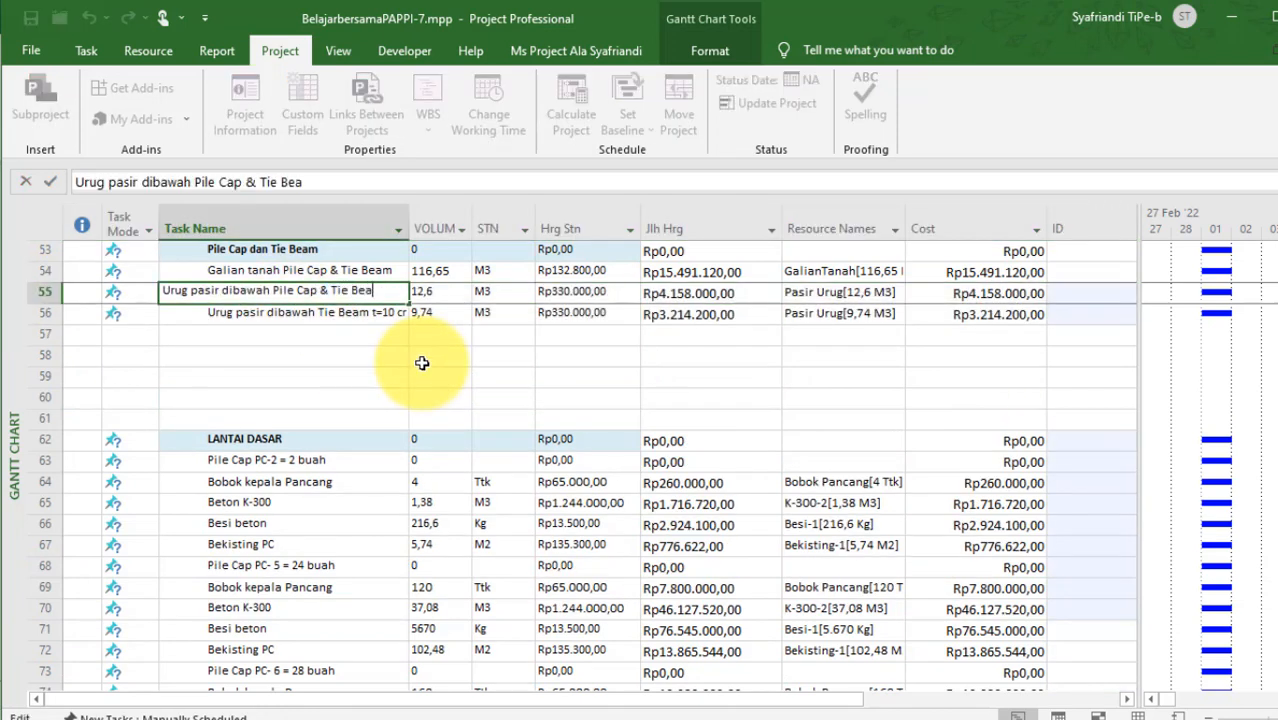
key(Return)
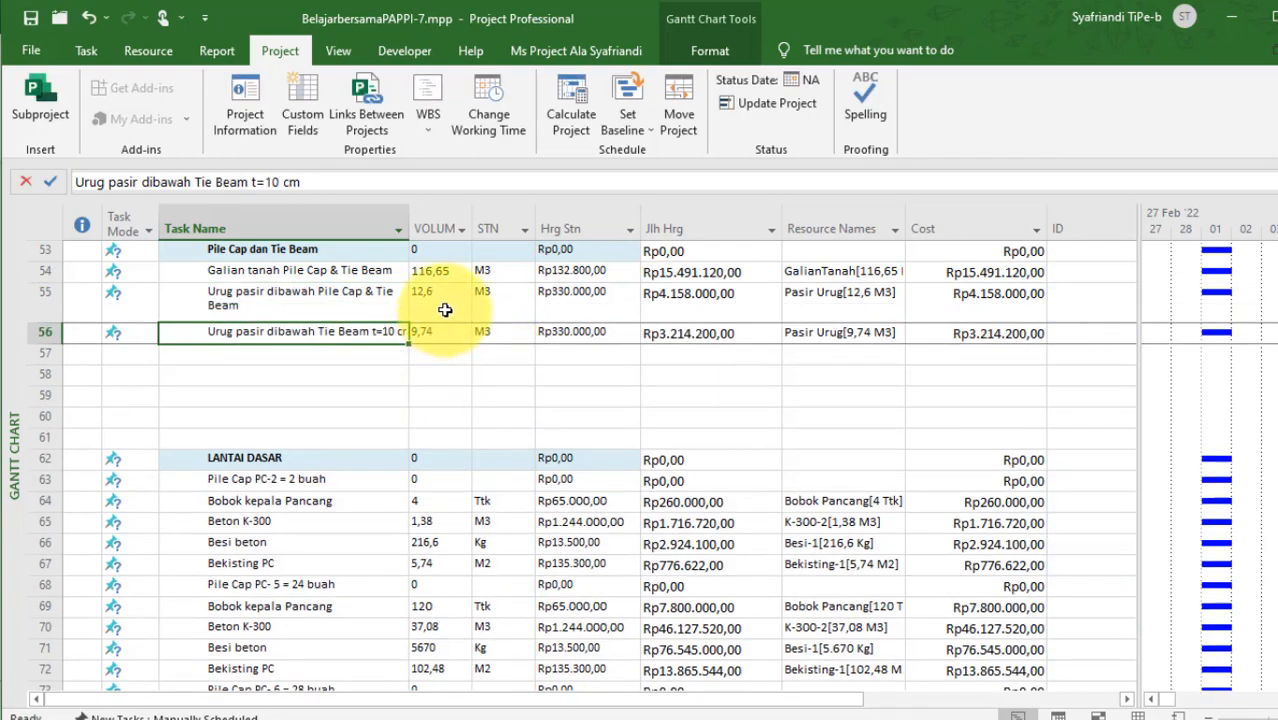
Copy the volume 11,17 from Excel cell I41 into the volume of Urug pasir dibawah Pile Cap & Tie Beam in Project.
click(442, 306)
click(815, 719)
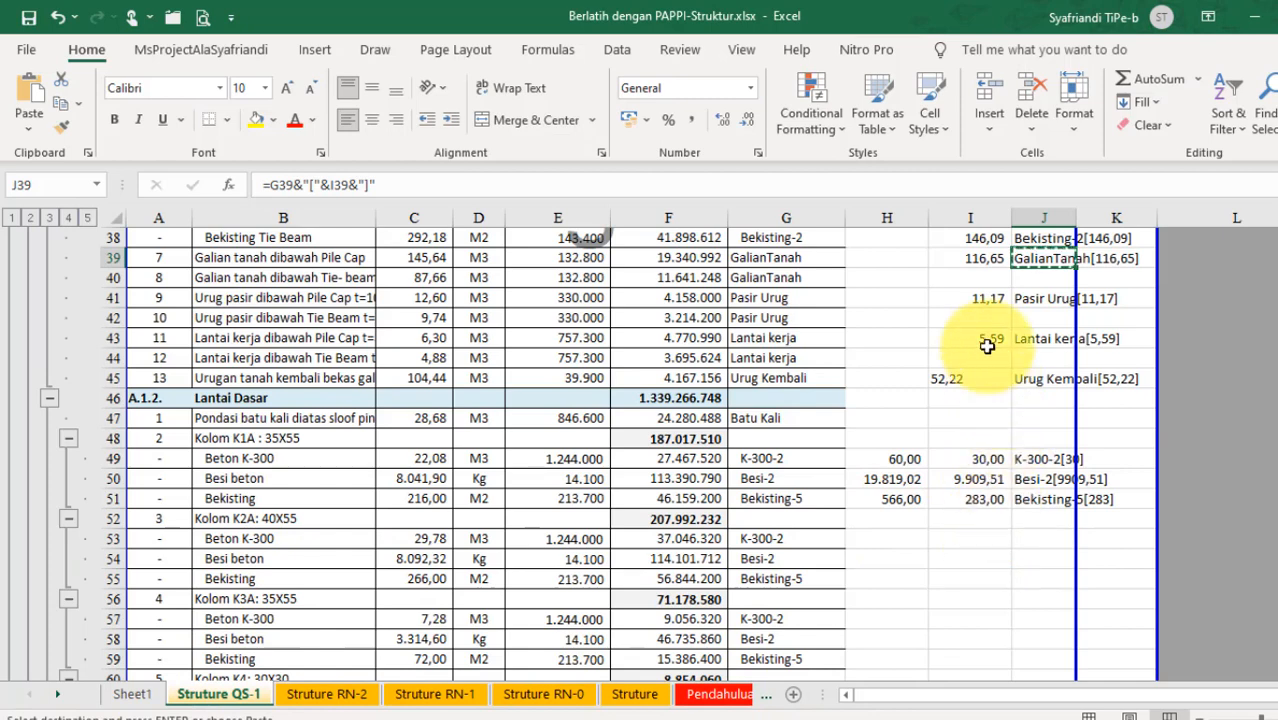
scroll(977, 409, up, 1)
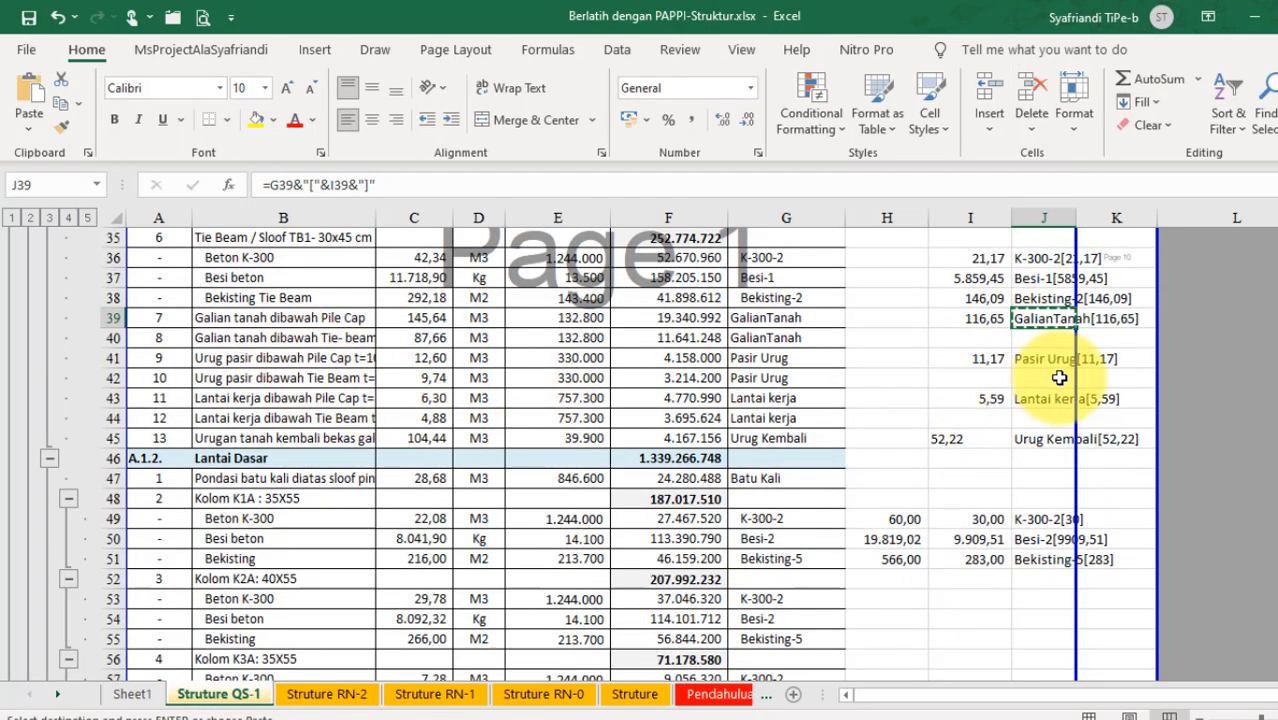
click(998, 357)
double_click(998, 357)
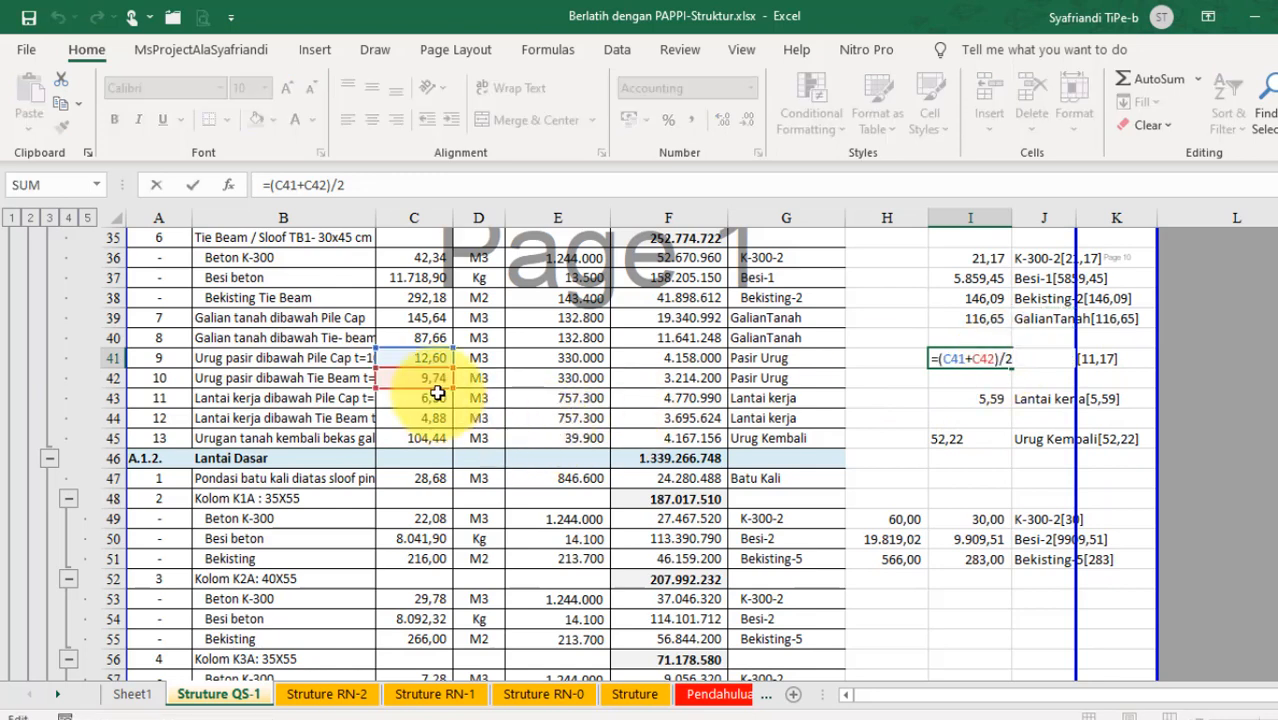
key(Escape)
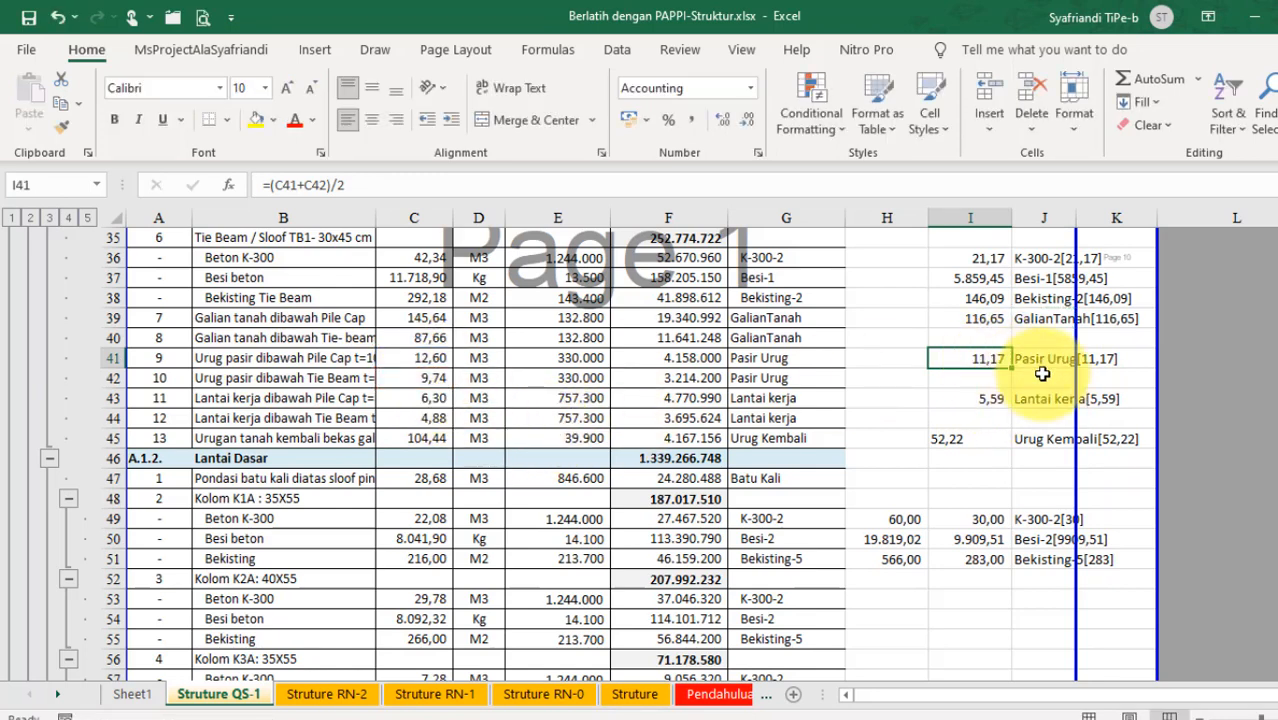
key(ctrl+c)
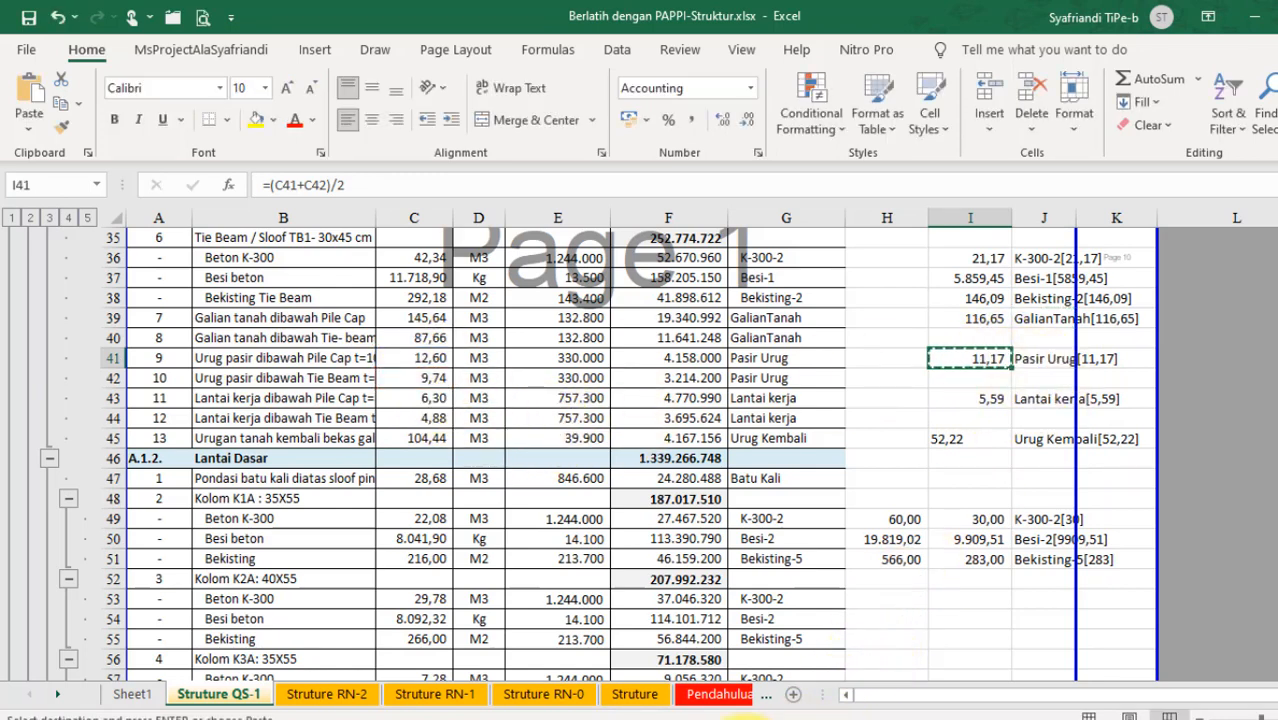
key(alt+Tab)
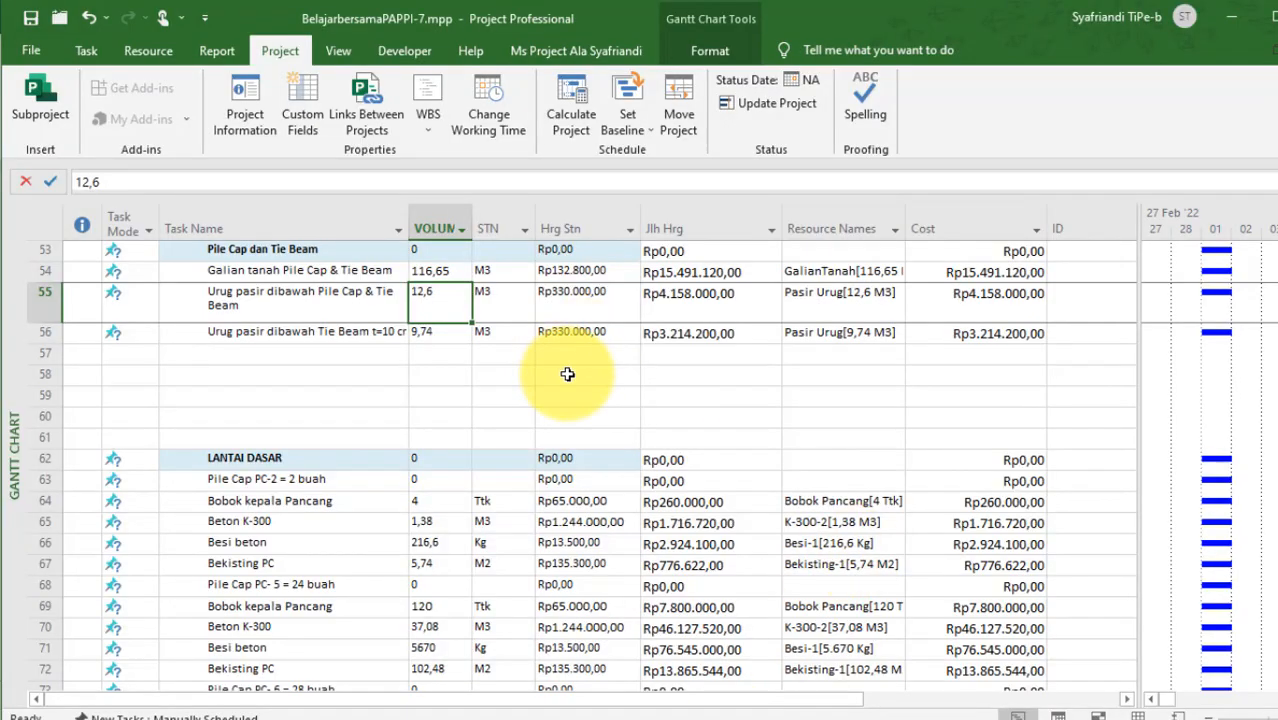
key(ctrl+v)
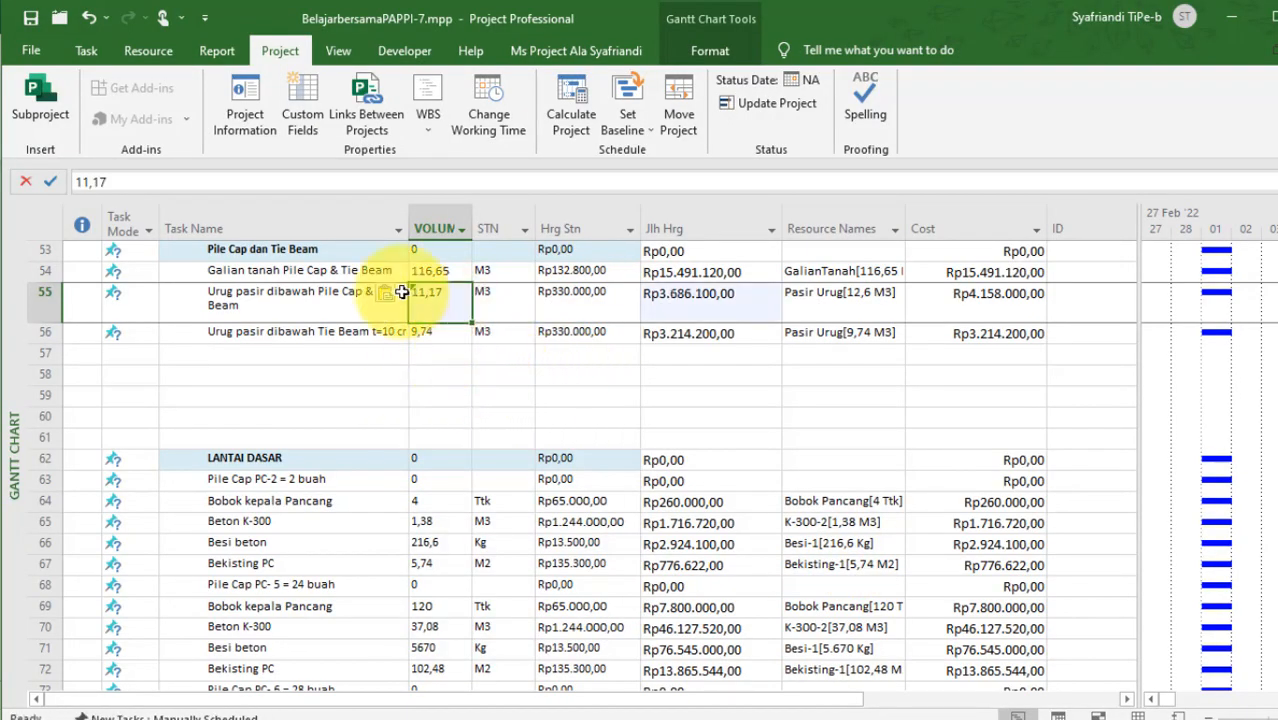
Delete the Urug pasir dibawah Tie Beam t=10 cm task in row 56.
click(32, 331)
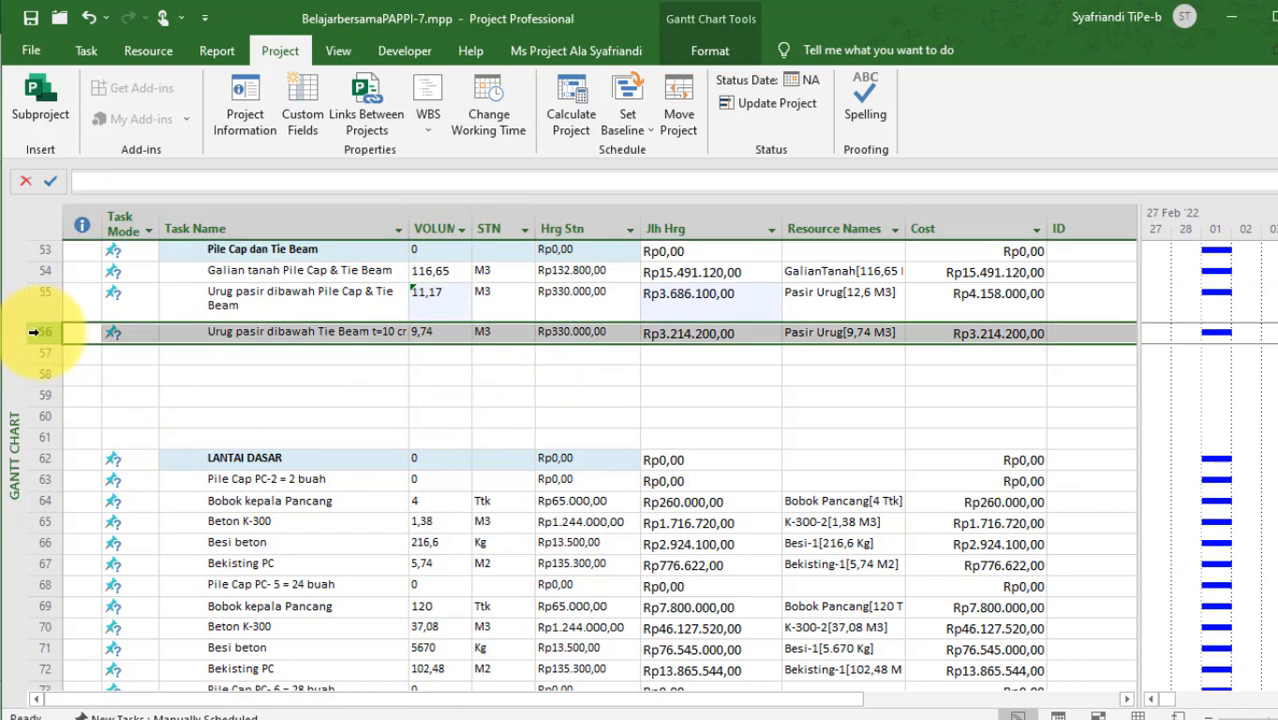
key(Delete)
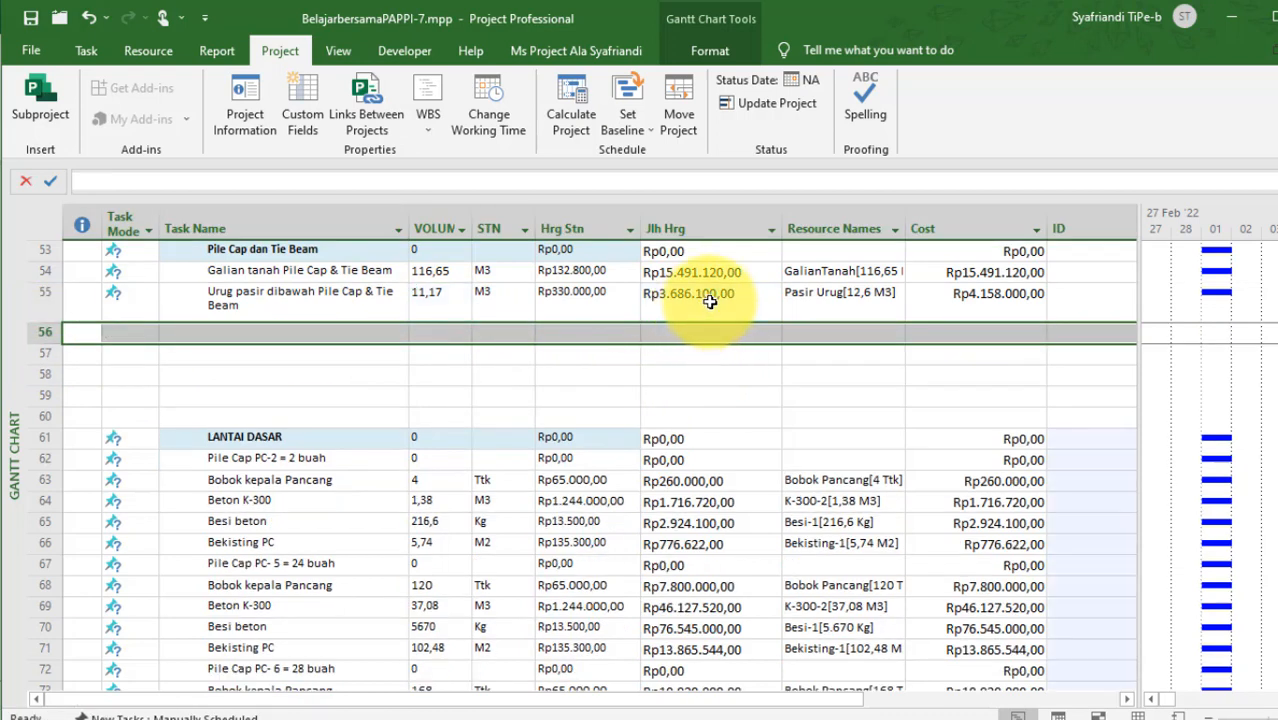
click(718, 297)
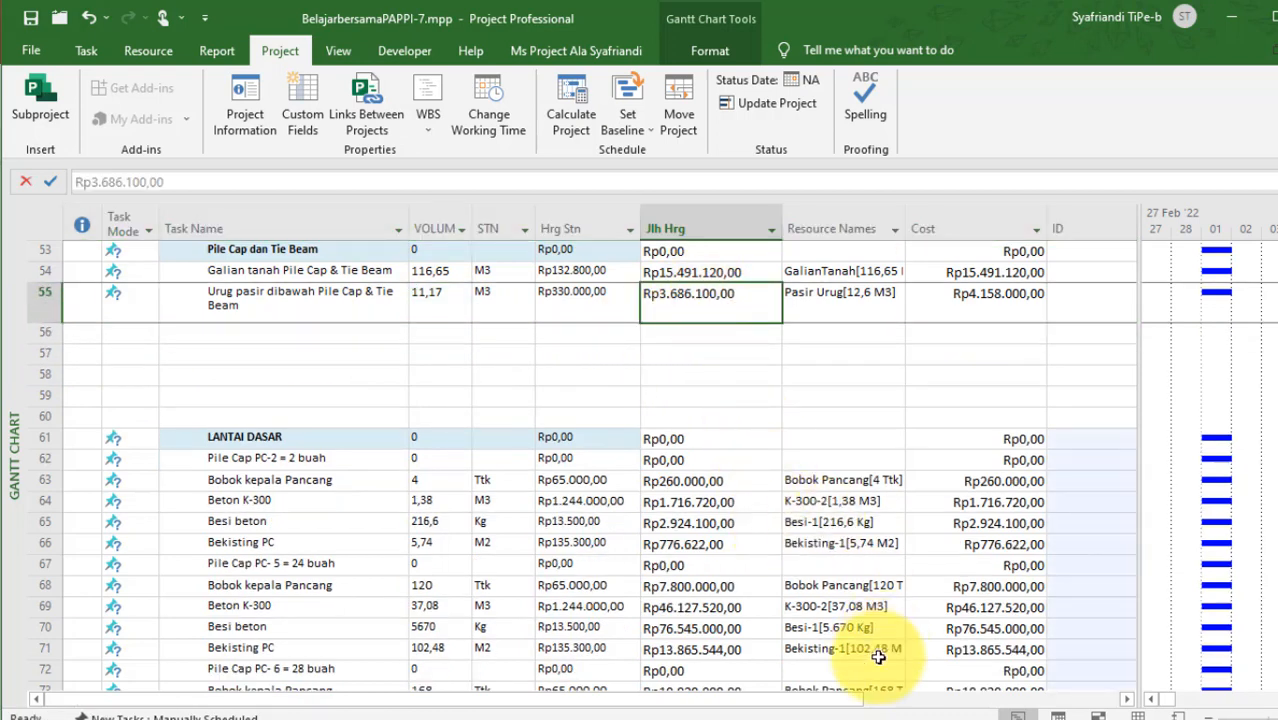
Copy Pasir Urug[11,17] from Excel cell J41 into the resource names of Urug pasir dibawah Pile Cap & Tie Beam in Project.
click(805, 714)
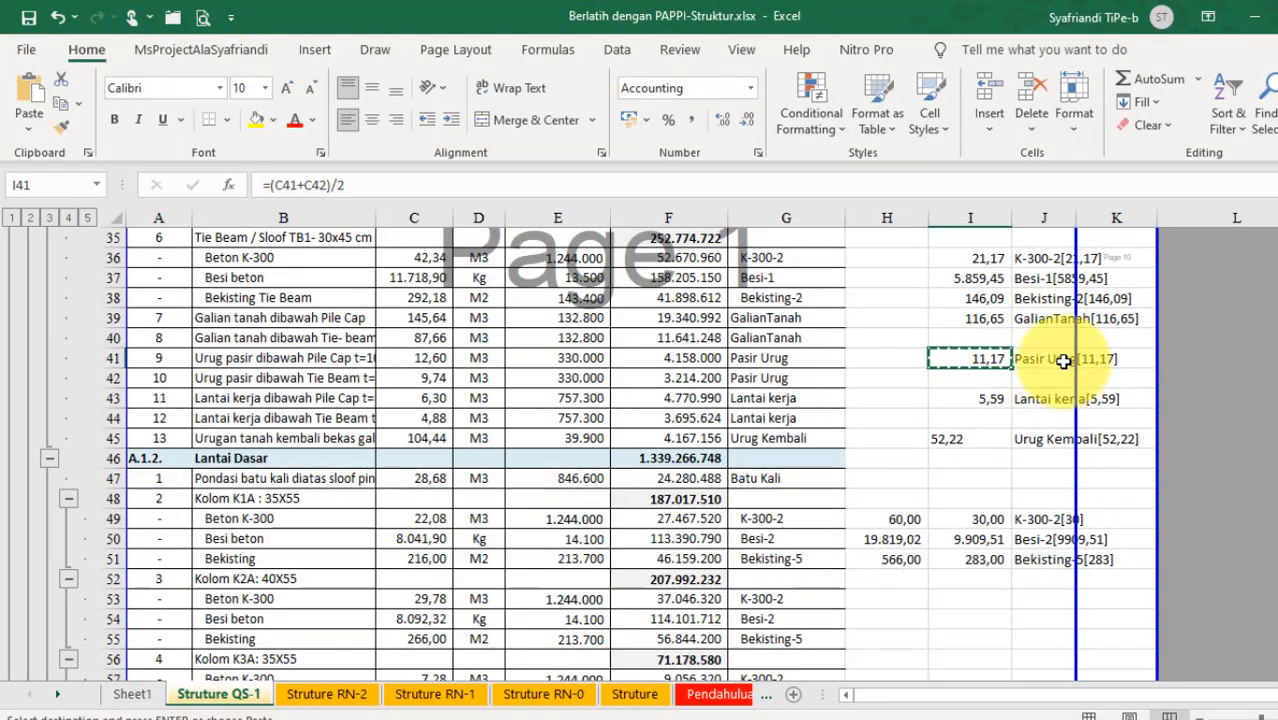
click(1045, 358)
key(ctrl+c)
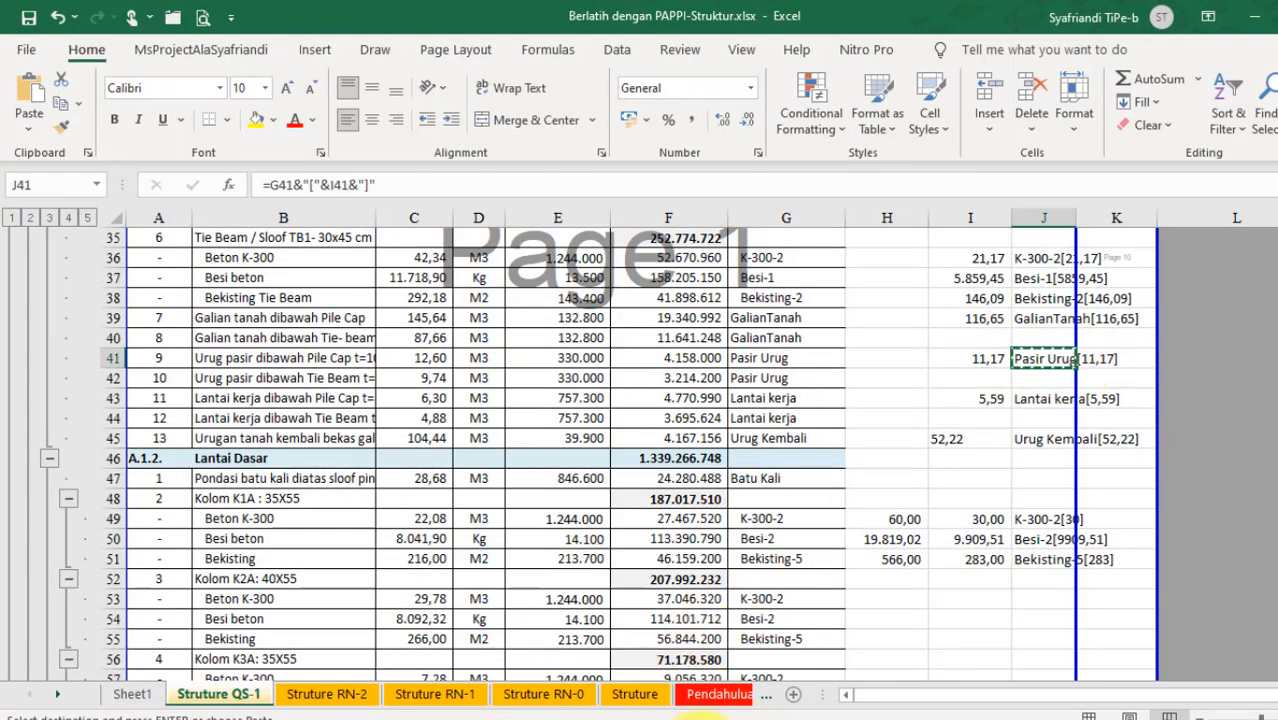
click(697, 716)
click(870, 311)
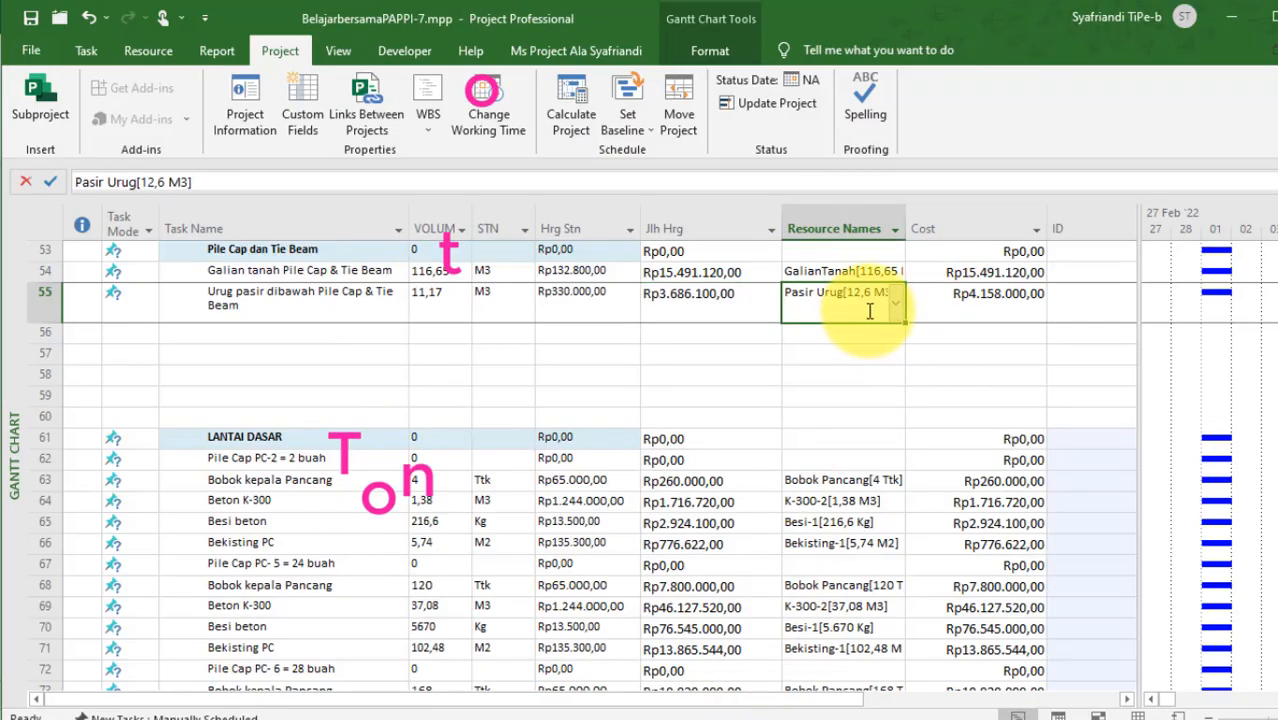
key(ctrl+v)
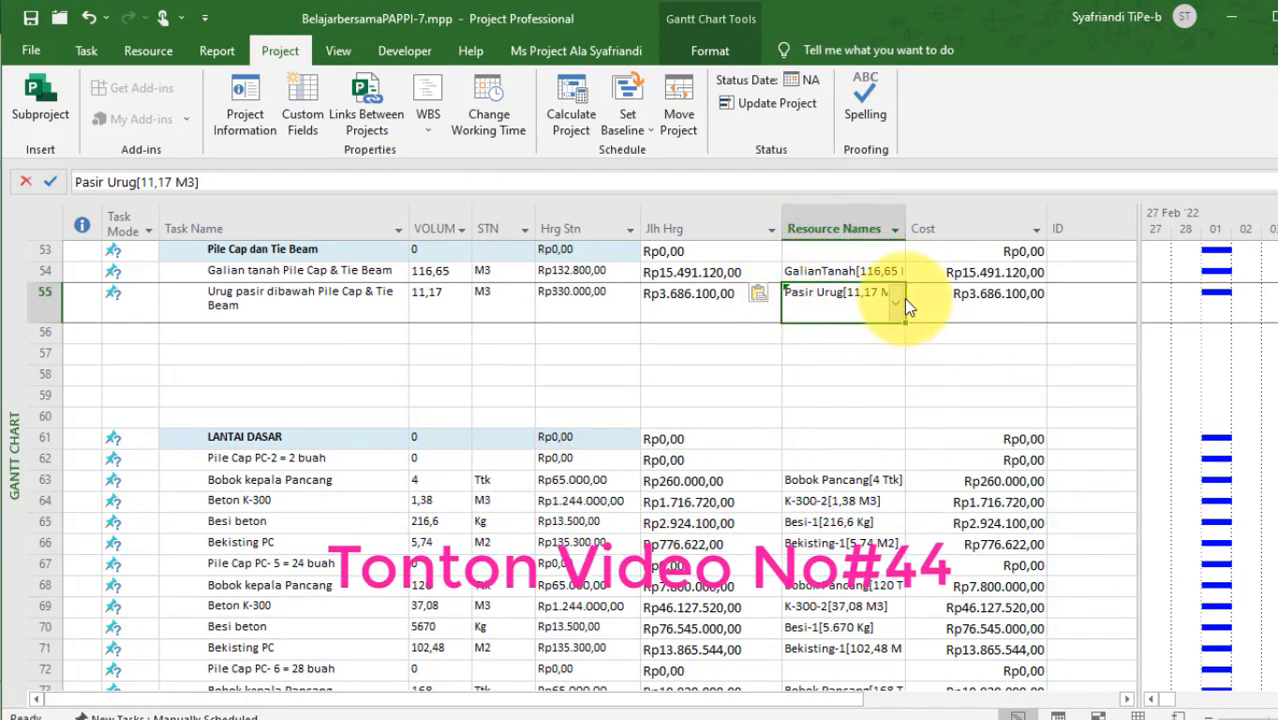
click(842, 333)
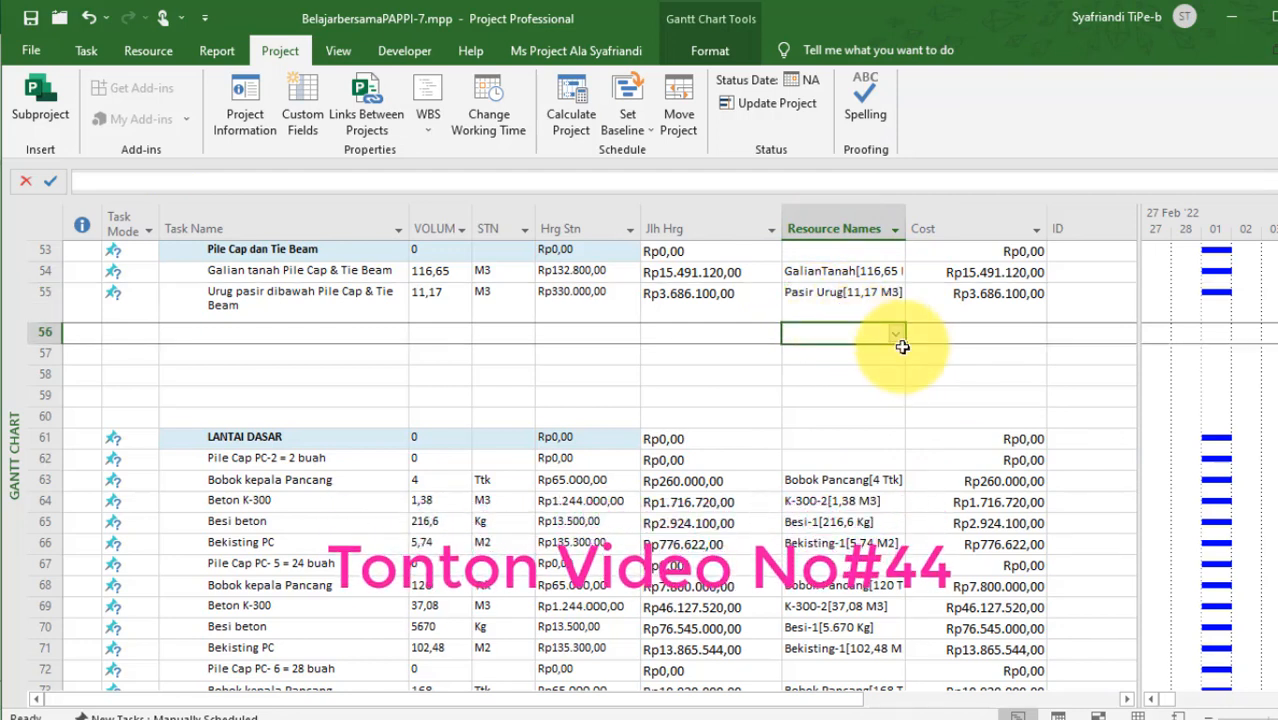
click(839, 300)
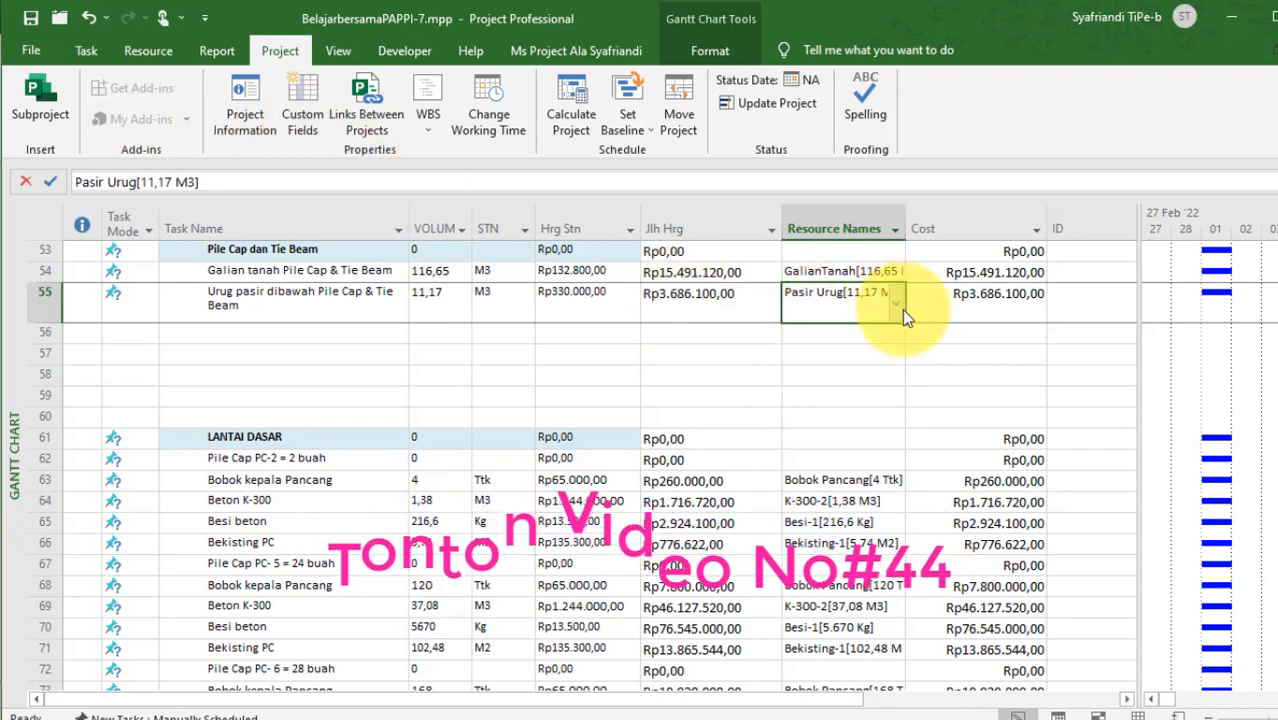
Copy the Lantai kerja dibawah Pile Cap t=5 cm entry from Excel cells B43:E43 into empty row 56 in Project.
click(257, 333)
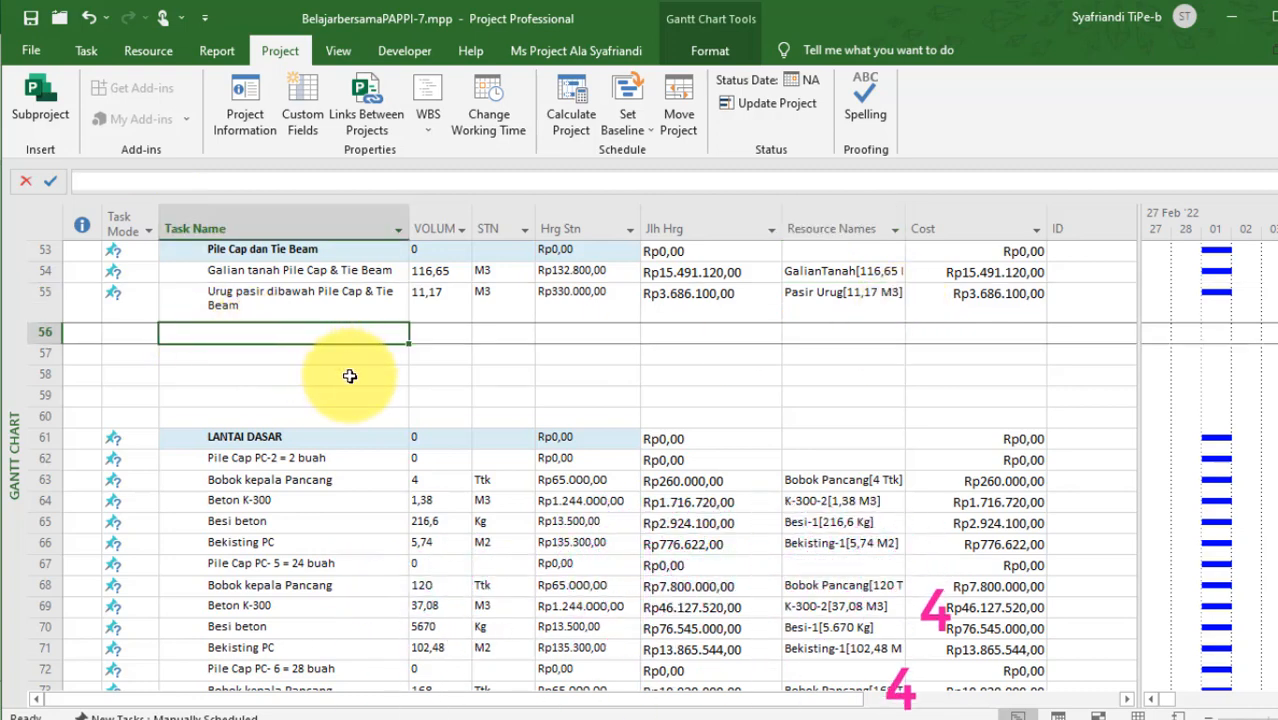
click(808, 716)
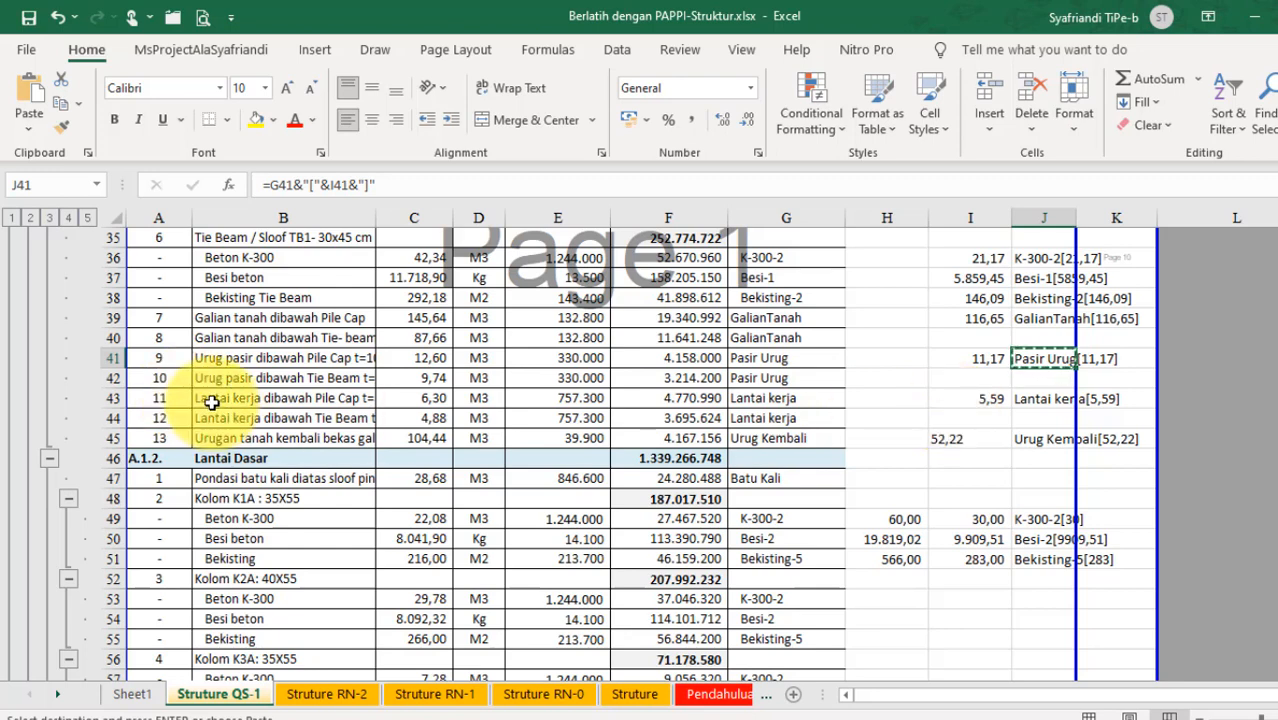
drag(212, 402, 548, 392)
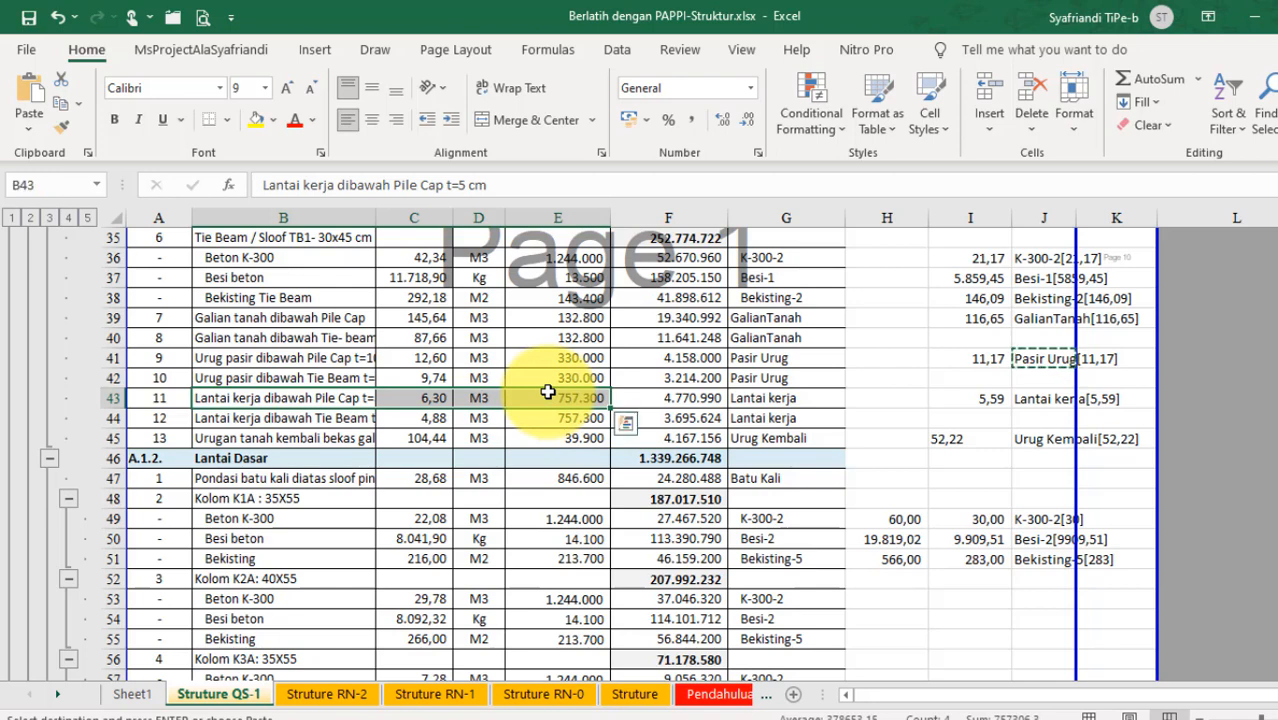
key(ctrl+c)
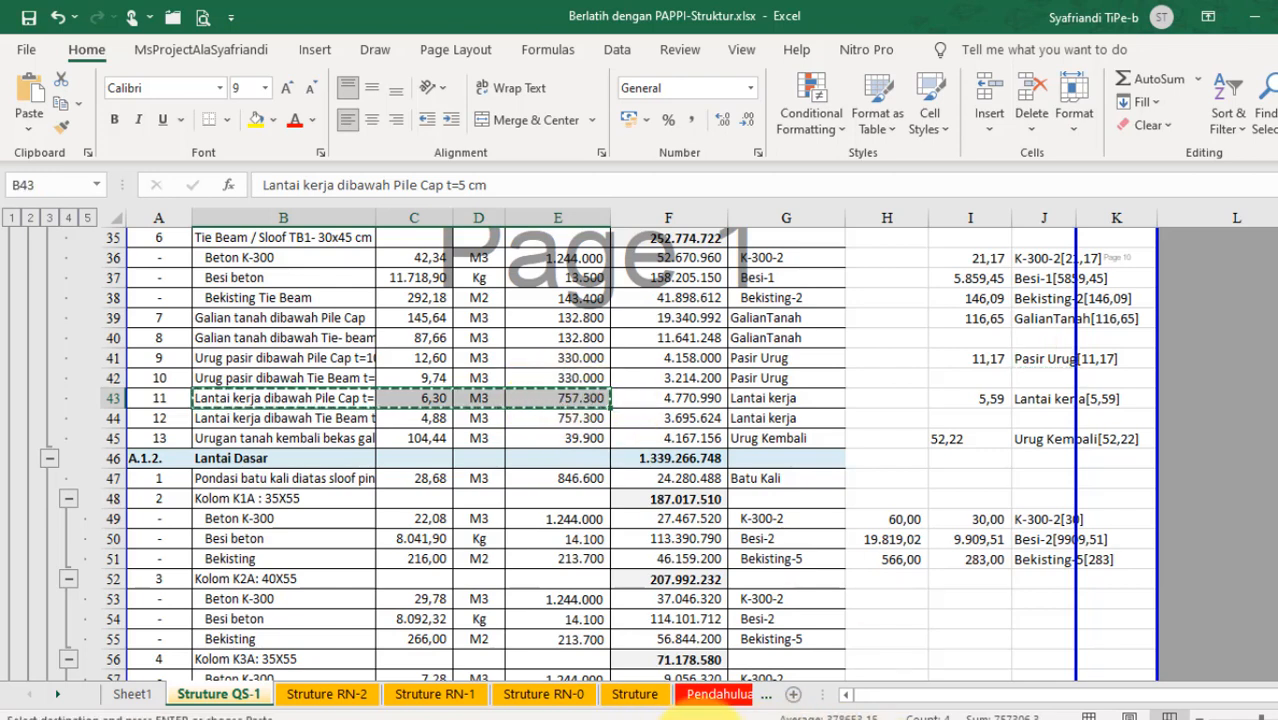
key(alt+Tab)
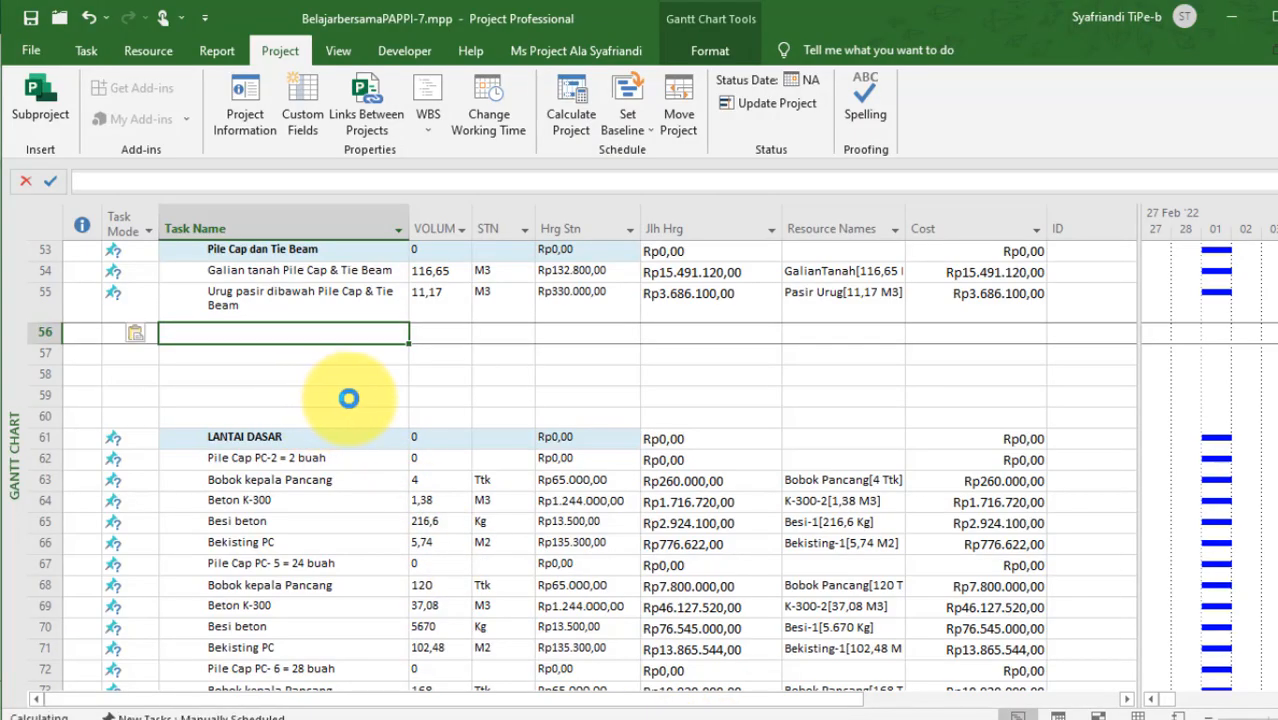
key(ctrl+v)
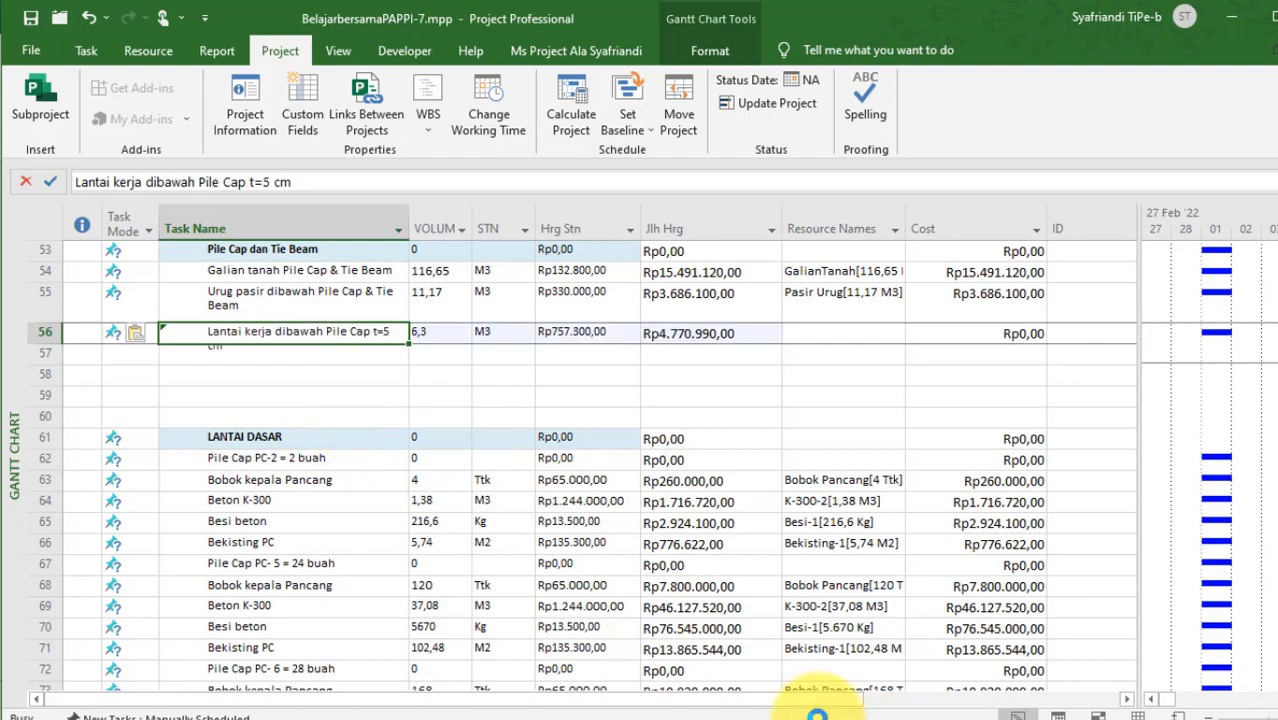
Copy the volume 5,59 from Excel cell I43 into the volume of the Lantai kerja task in Project row 56.
key(alt+Tab)
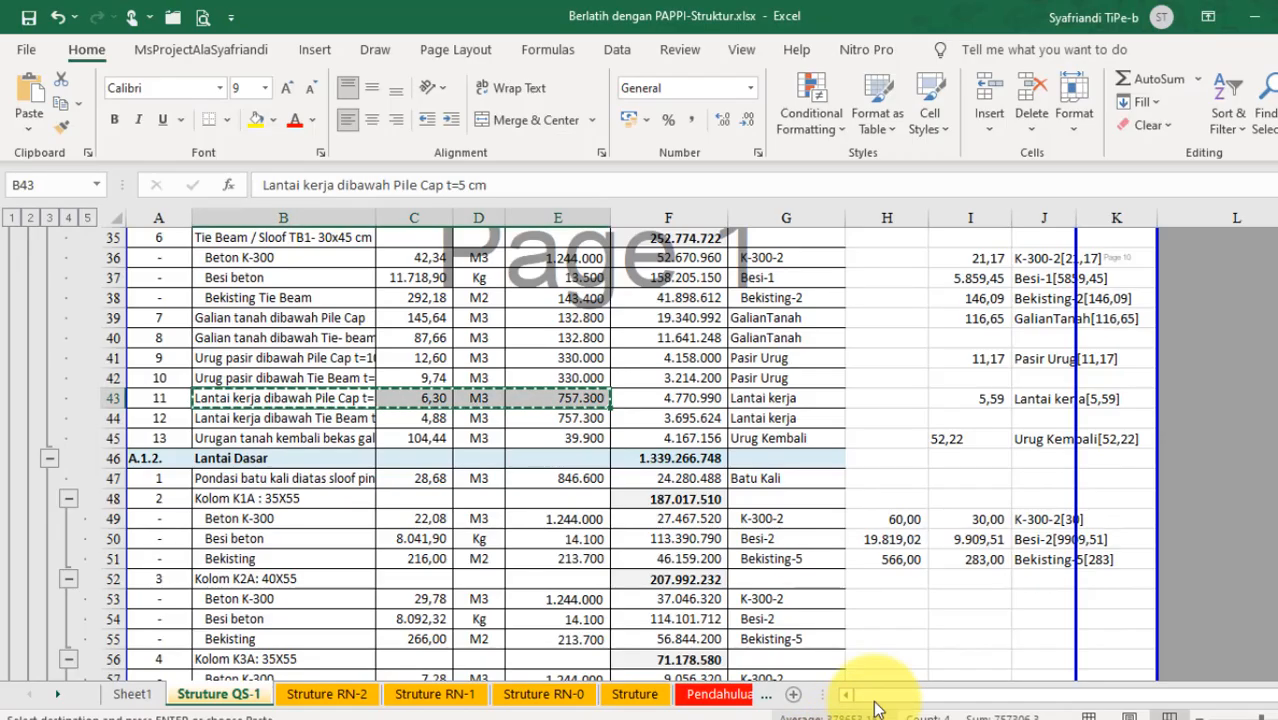
click(985, 400)
key(ctrl+c)
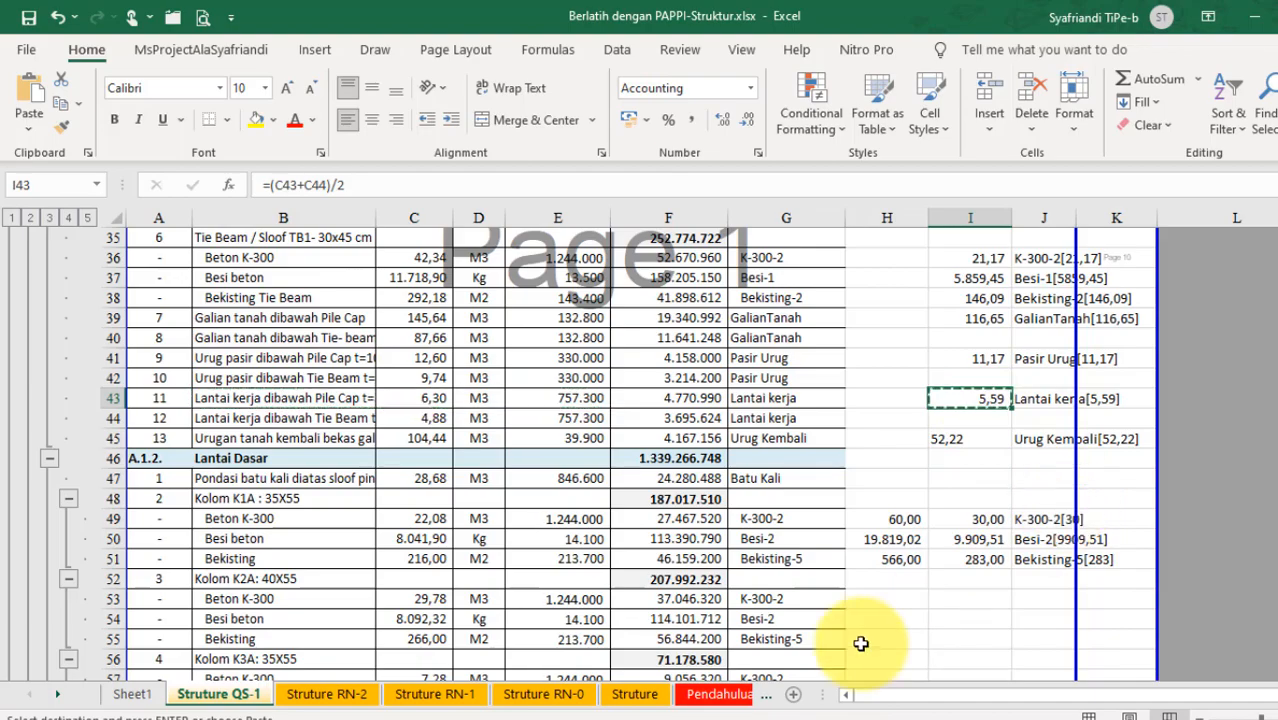
key(alt+Tab)
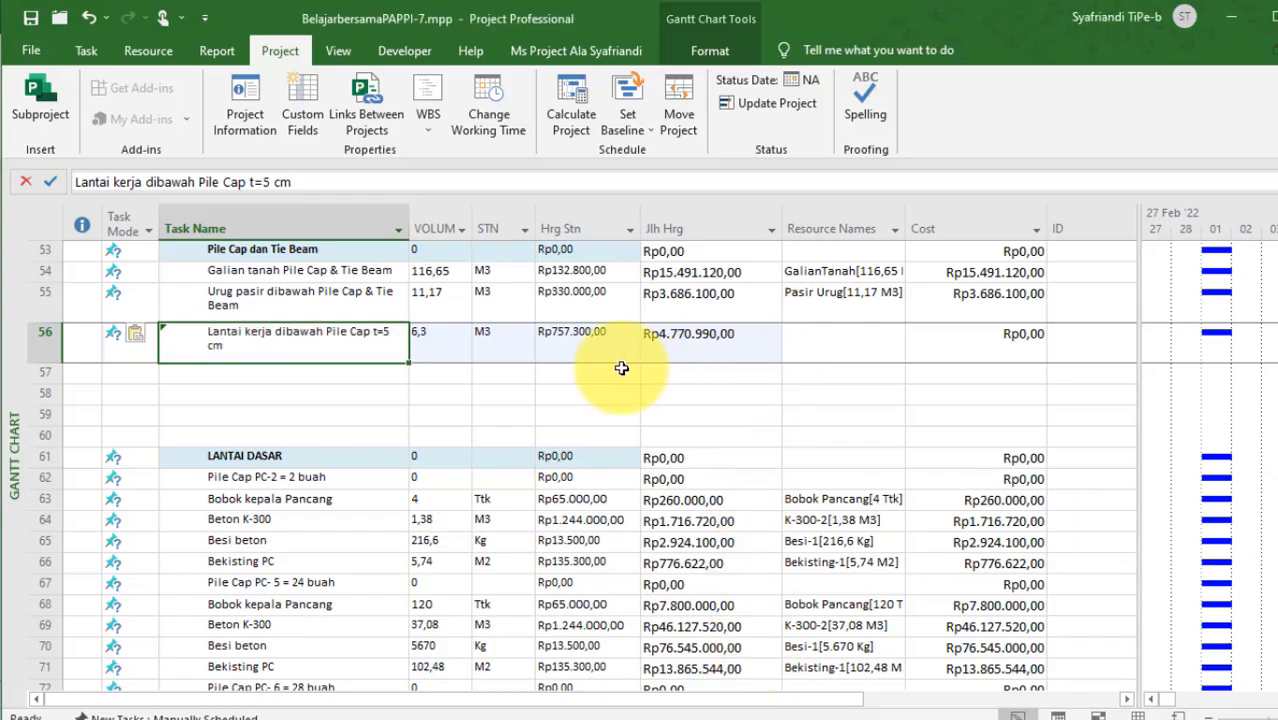
click(451, 352)
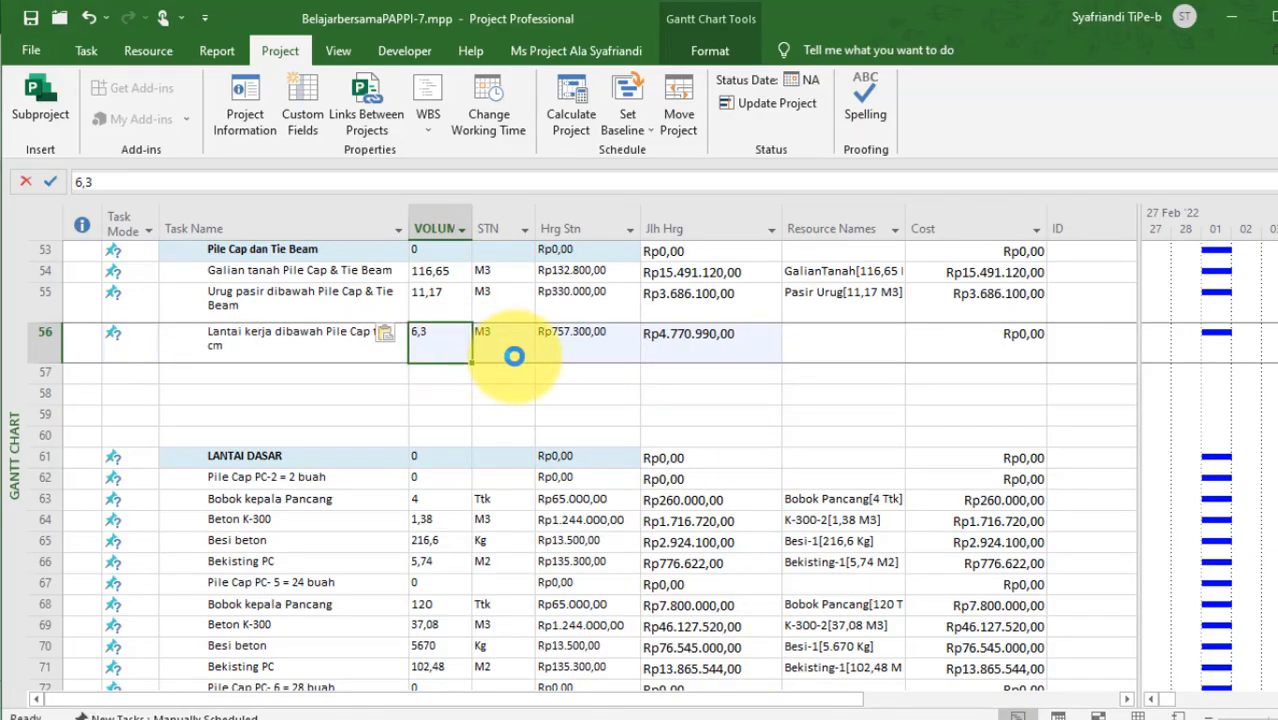
key(ctrl+v)
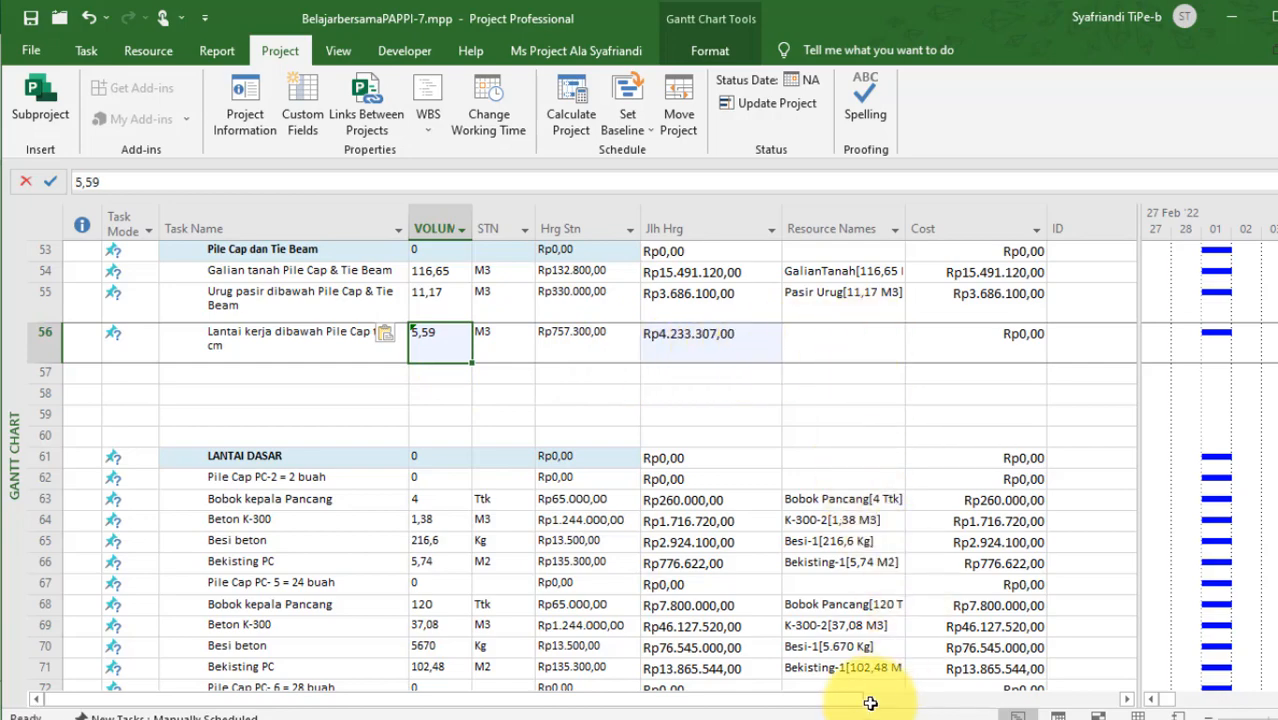
Copy Lantai kerja[5,59] from Excel cell J43 into the resource names of the Lantai kerja task in Project row 56.
key(alt+Tab)
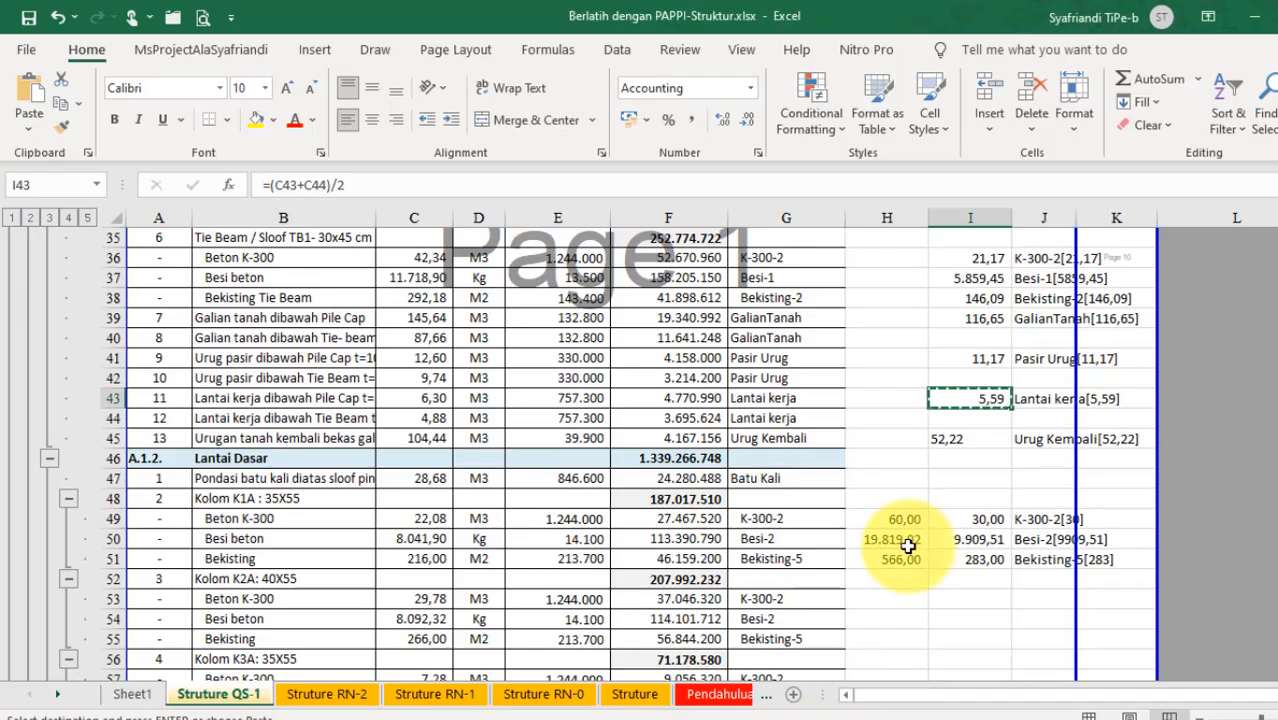
click(1038, 400)
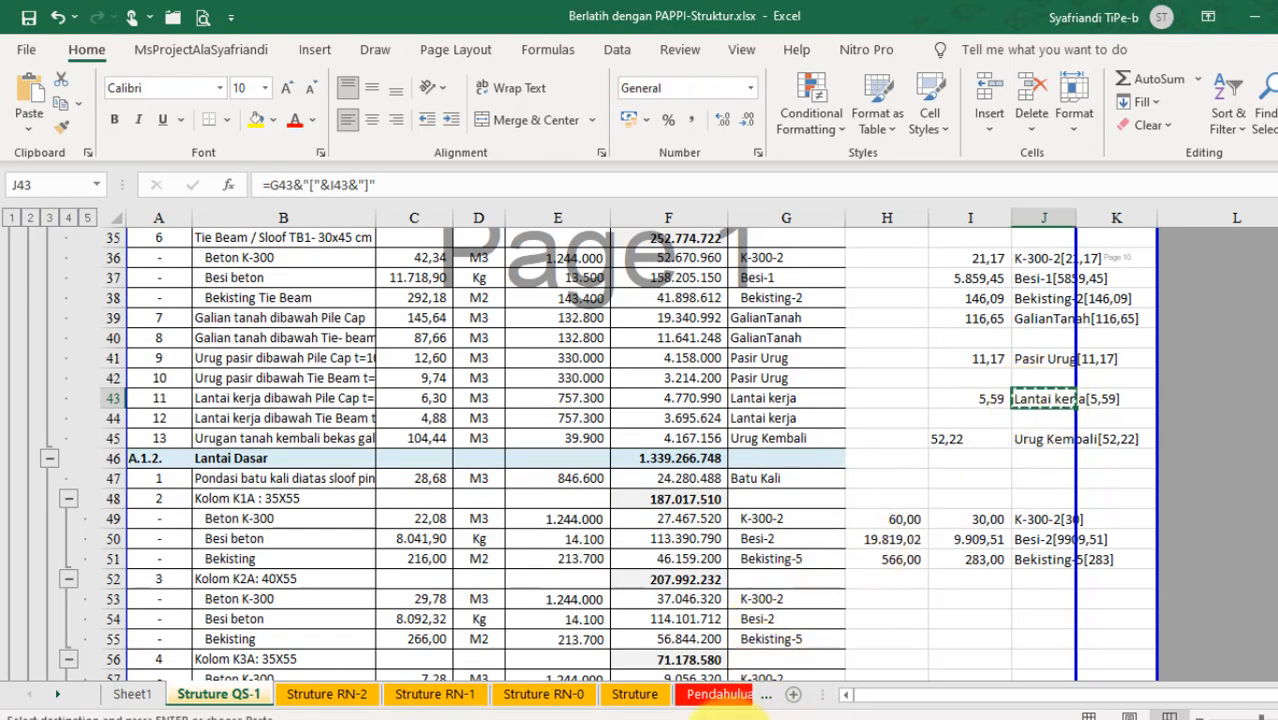
key(alt+Tab)
click(826, 336)
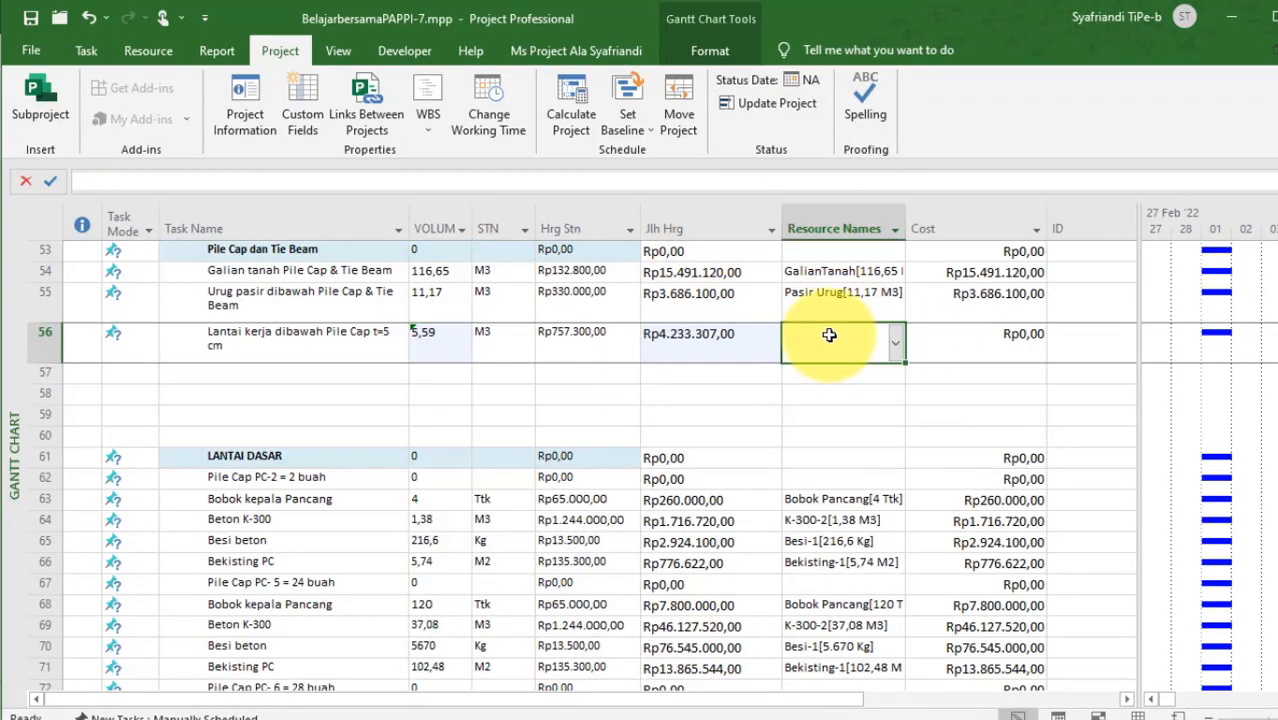
key(ctrl+v)
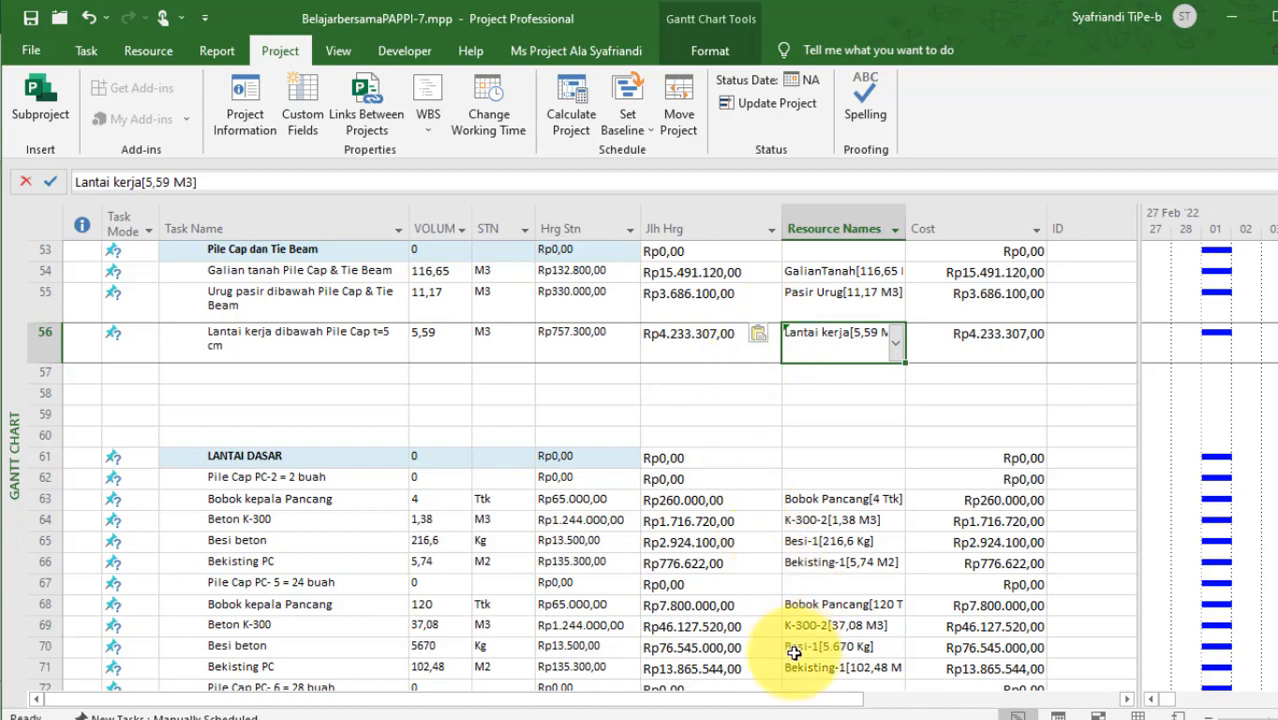
Delete the original Lantai kerja dibawah Pile Cap and Lantai kerja dibawah Tie Beam tasks in rows 86 and 87.
click(293, 337)
scroll(513, 474, down, 4)
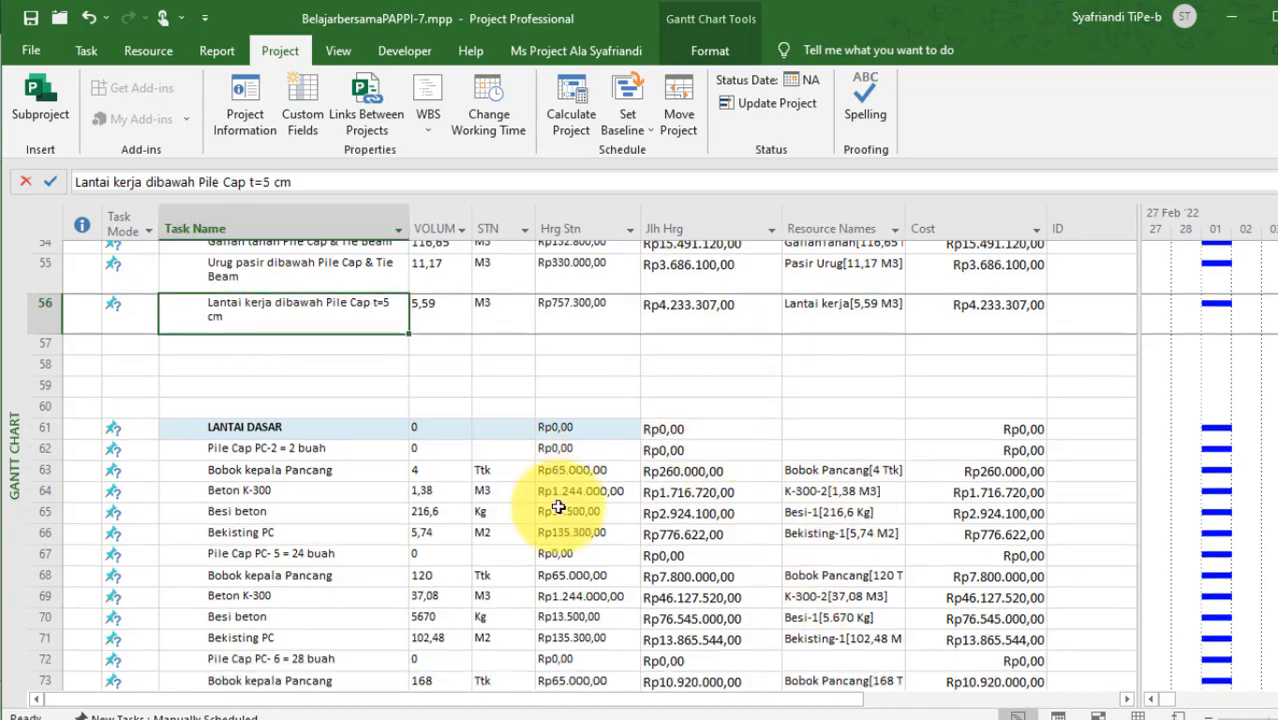
scroll(512, 514, down, 3)
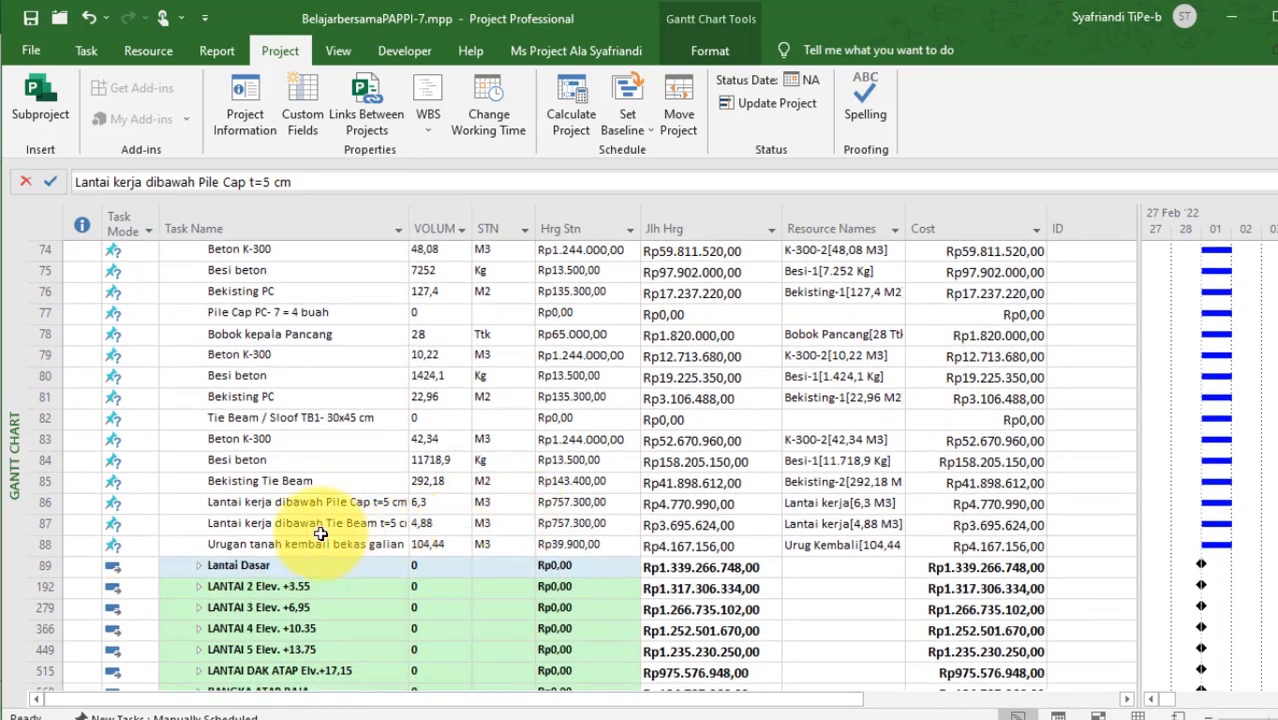
drag(45, 500, 48, 518)
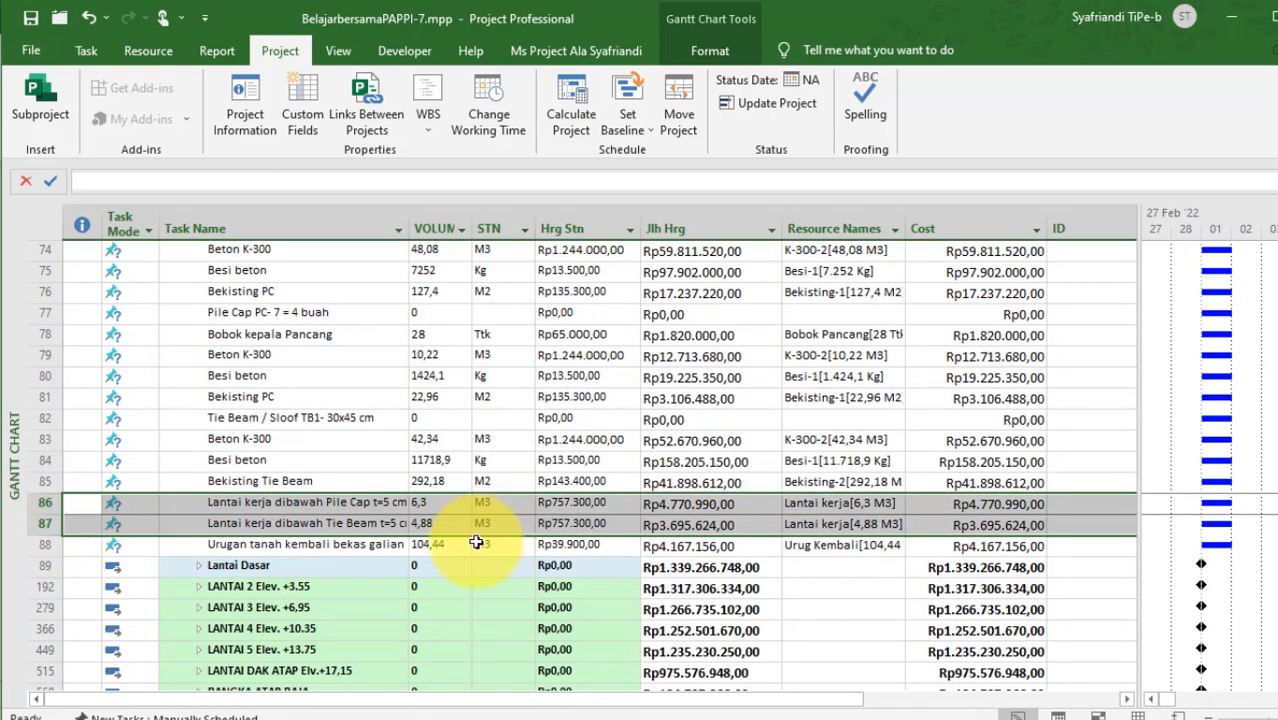
key(Delete)
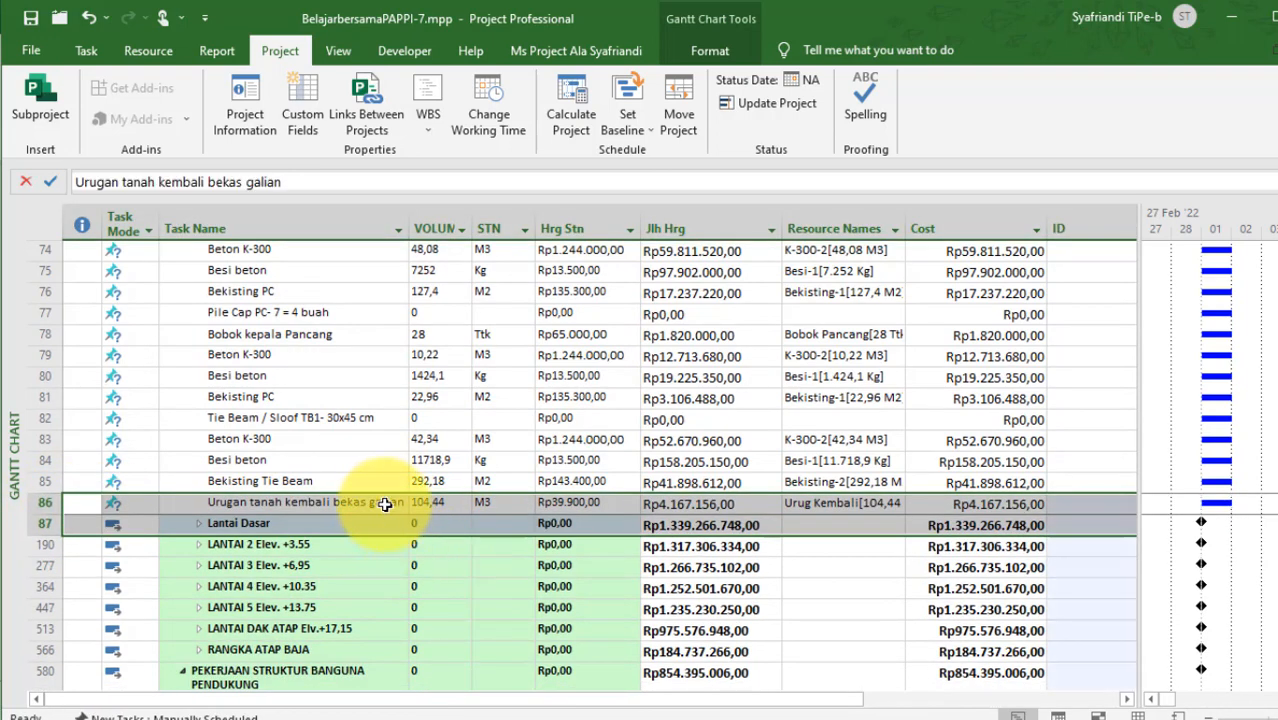
Add a task named Pilecap in empty row 57, directly below the Lantai kerja dibawah Pile Cap task.
scroll(465, 505, up, 9)
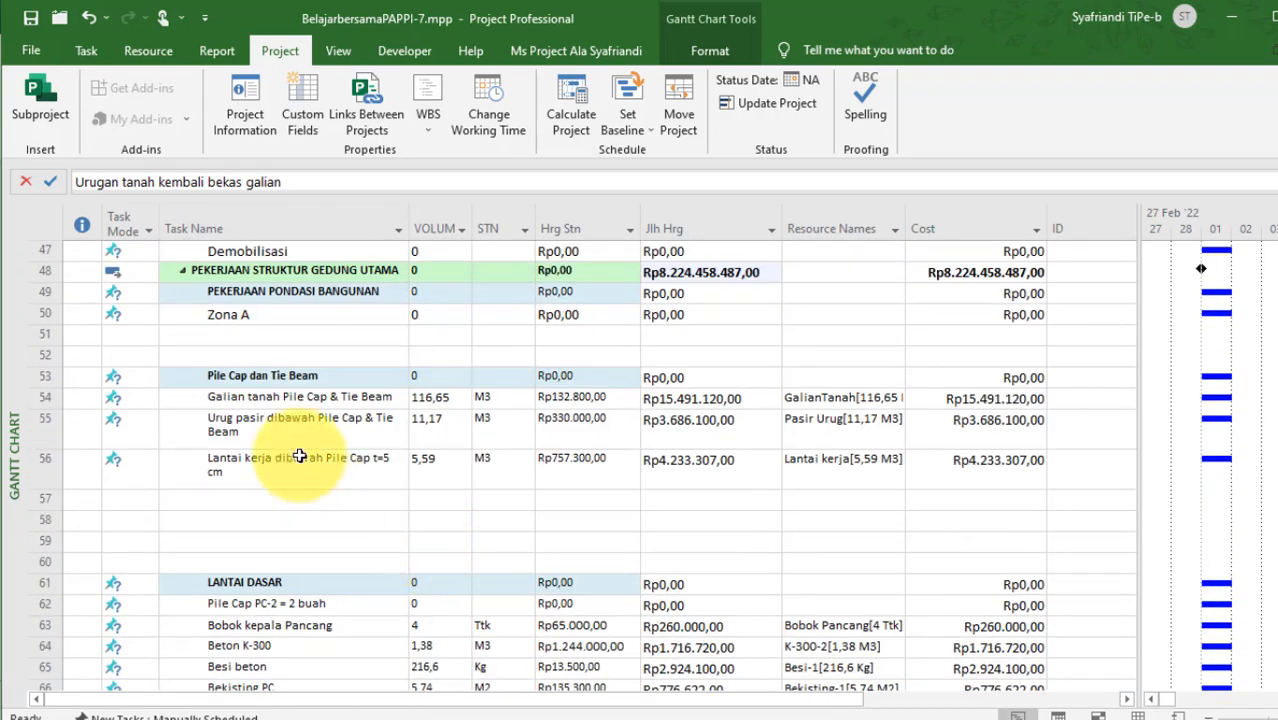
click(280, 397)
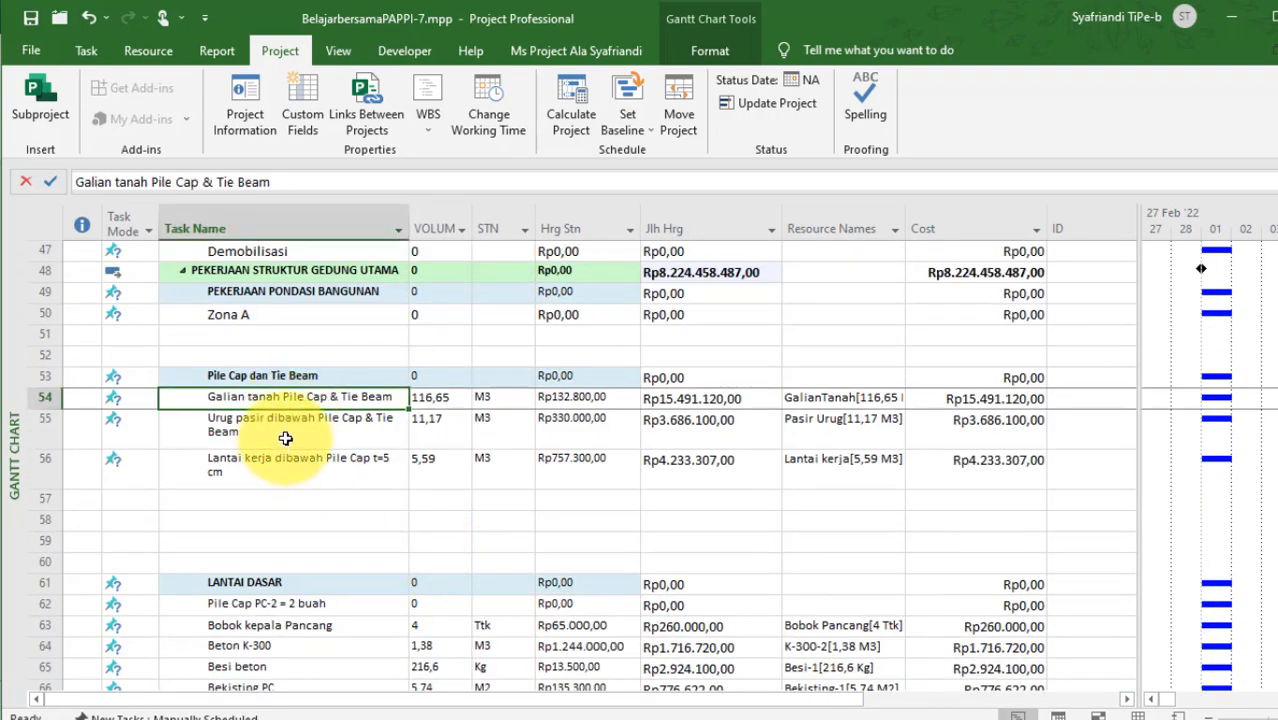
click(288, 437)
click(286, 468)
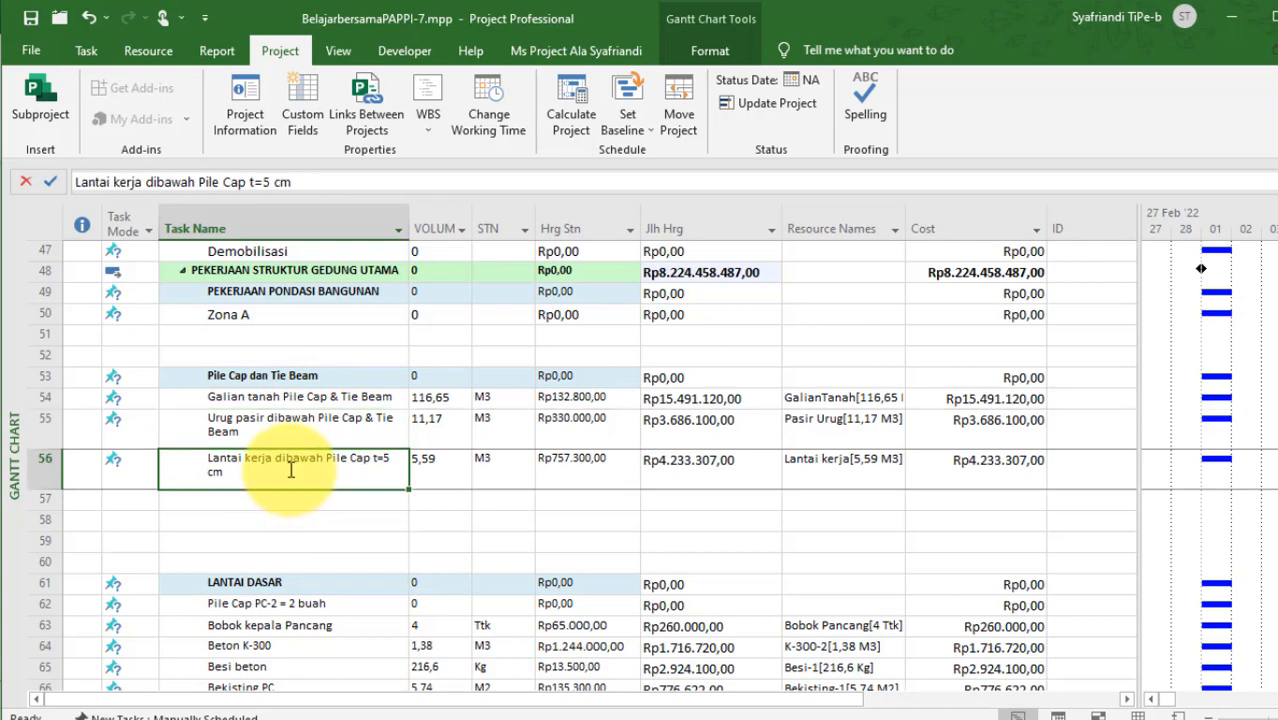
scroll(305, 505, down, 2)
scroll(307, 499, down, 1)
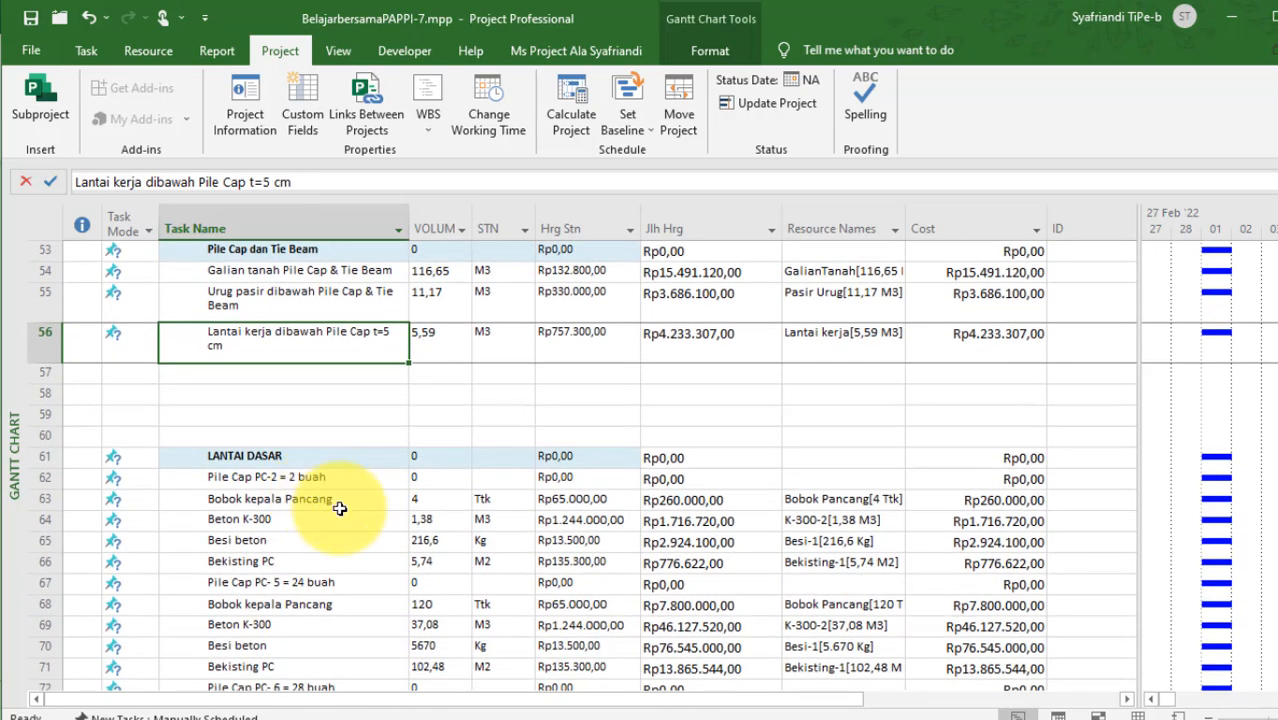
click(286, 477)
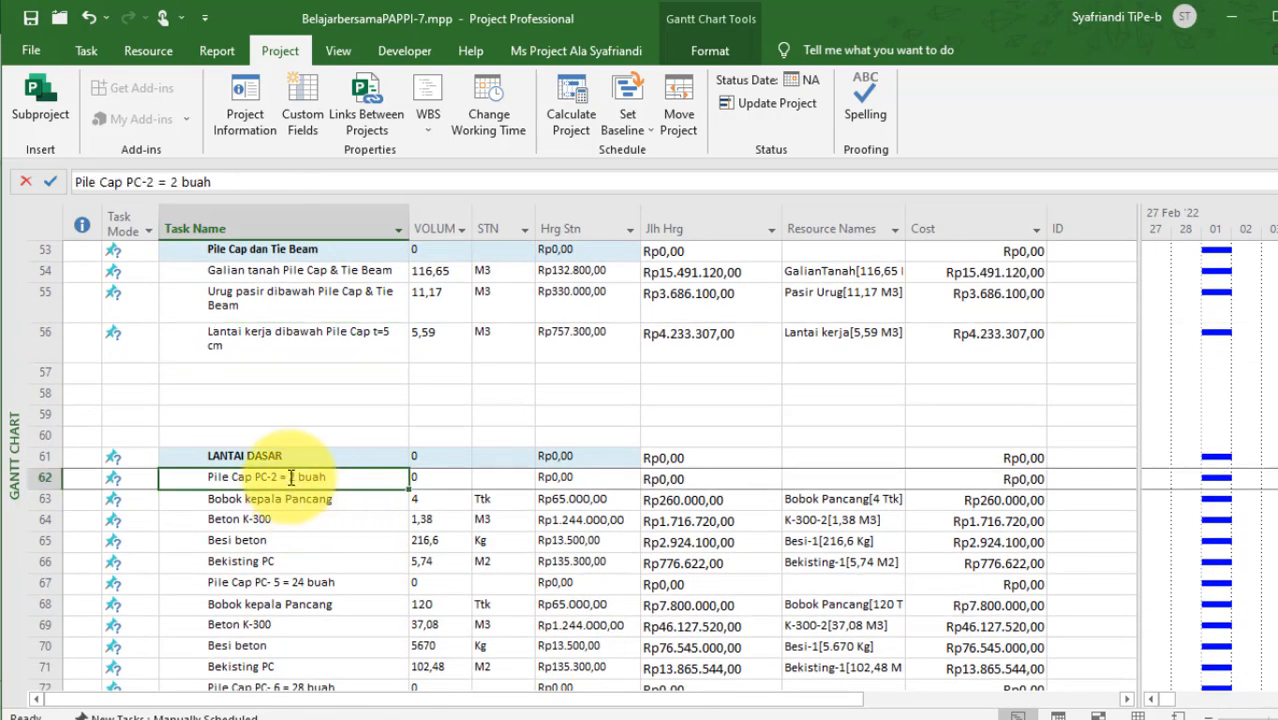
click(307, 373)
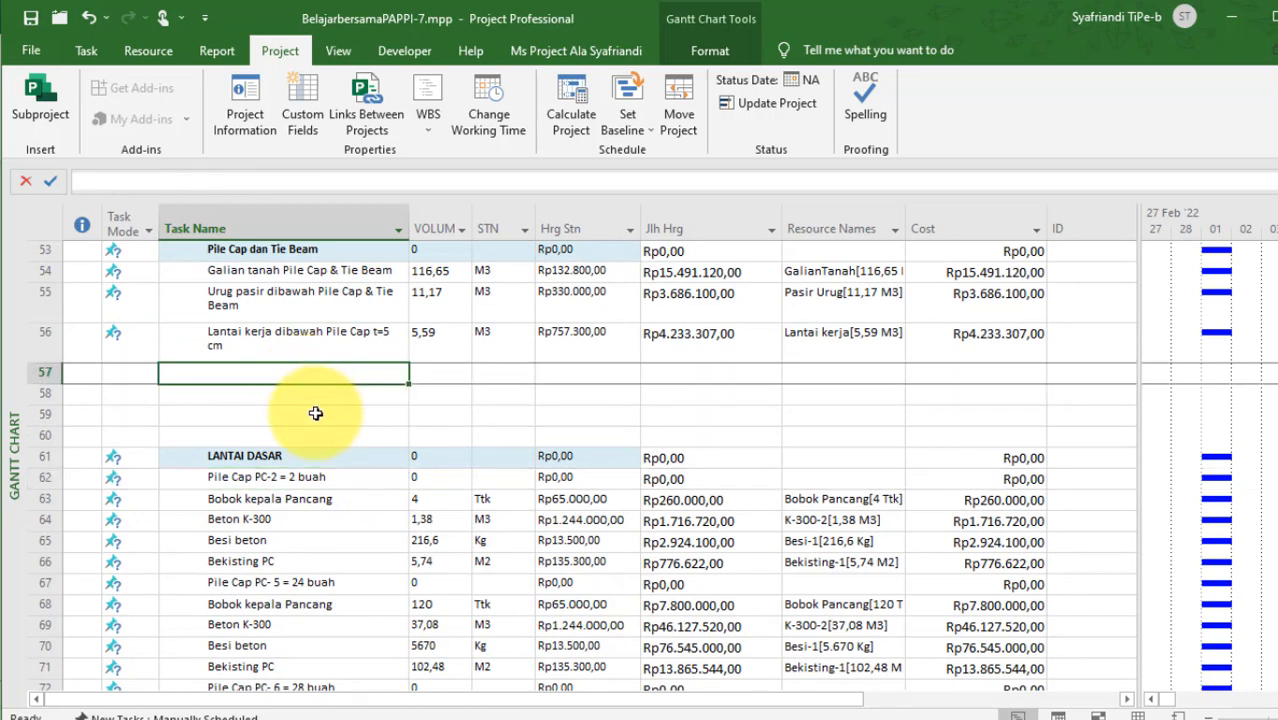
text(Pil)
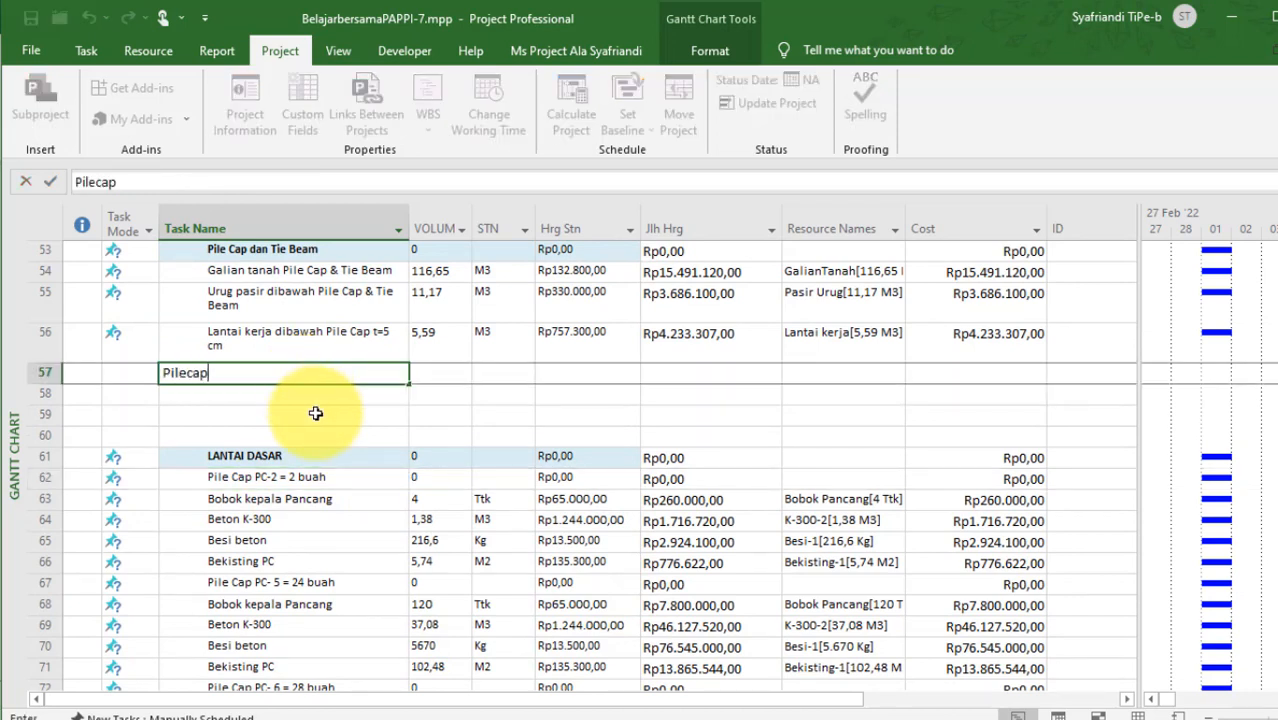
text(ecap)
key(Return)
key(Up)
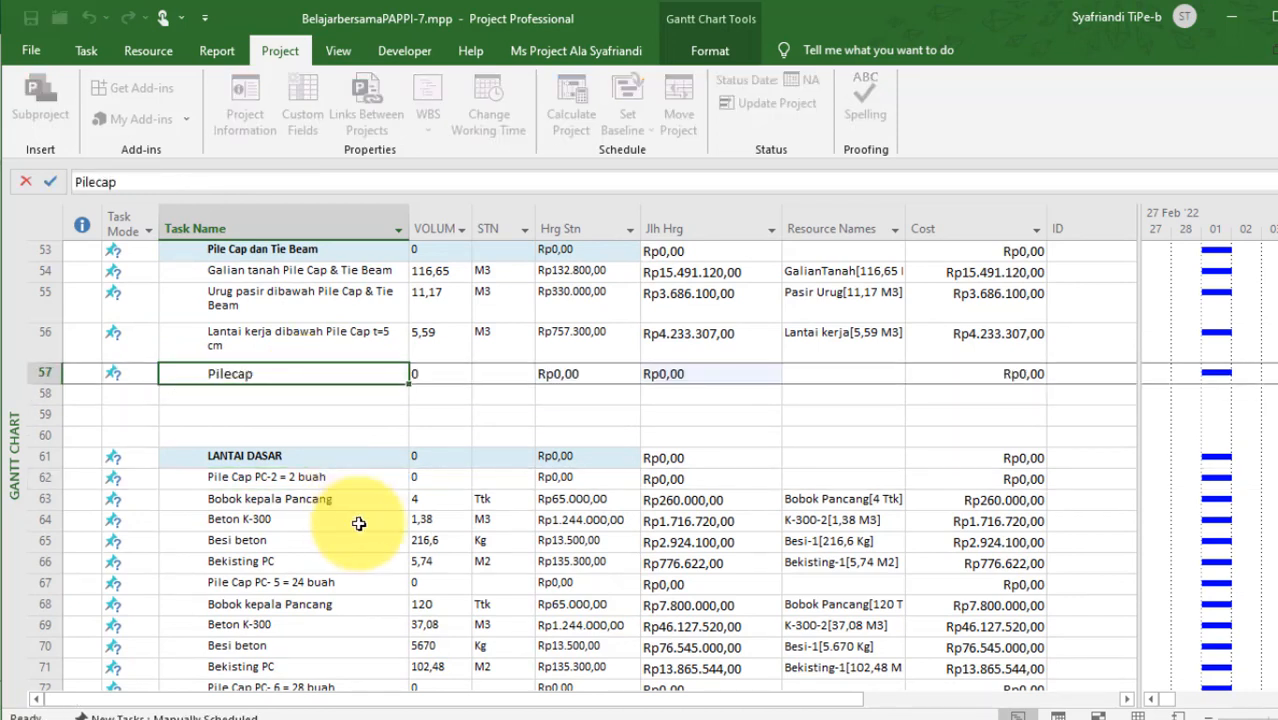
Switch to PowerPoint and examine the pile cap detail drawings on slide 11 and the Pembagian Zona plan on slide 10.
click(667, 719)
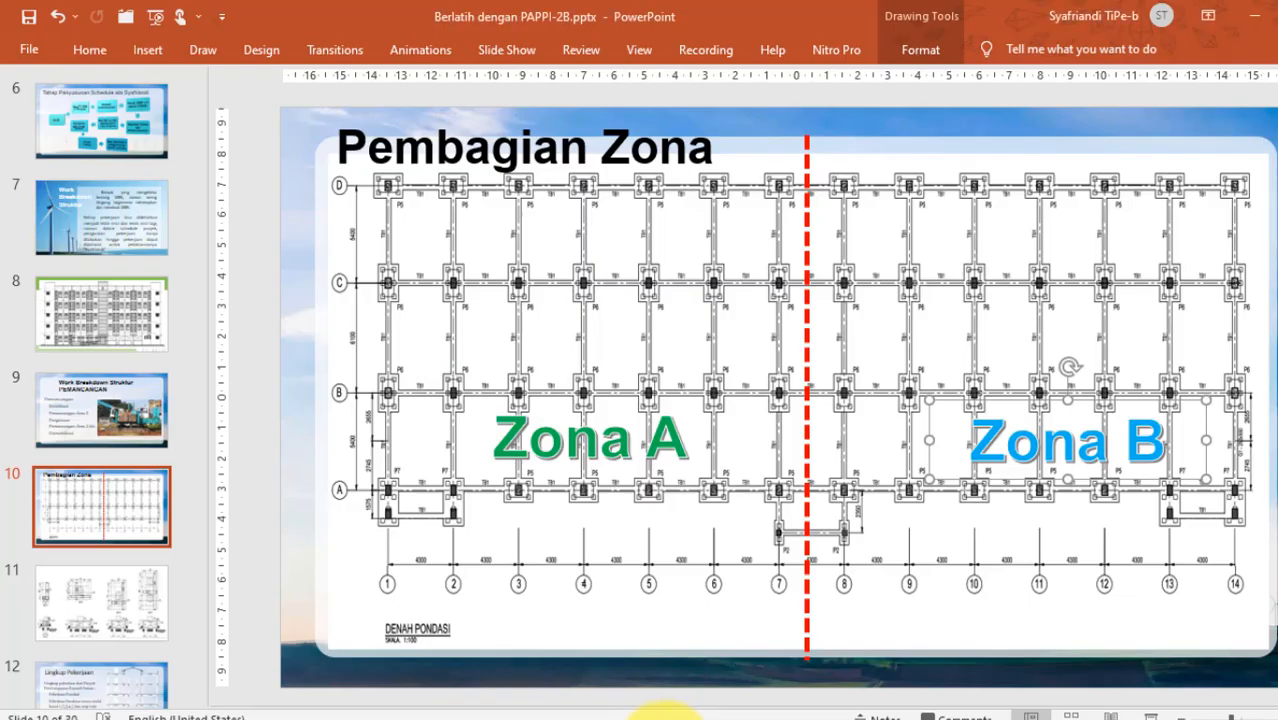
click(119, 586)
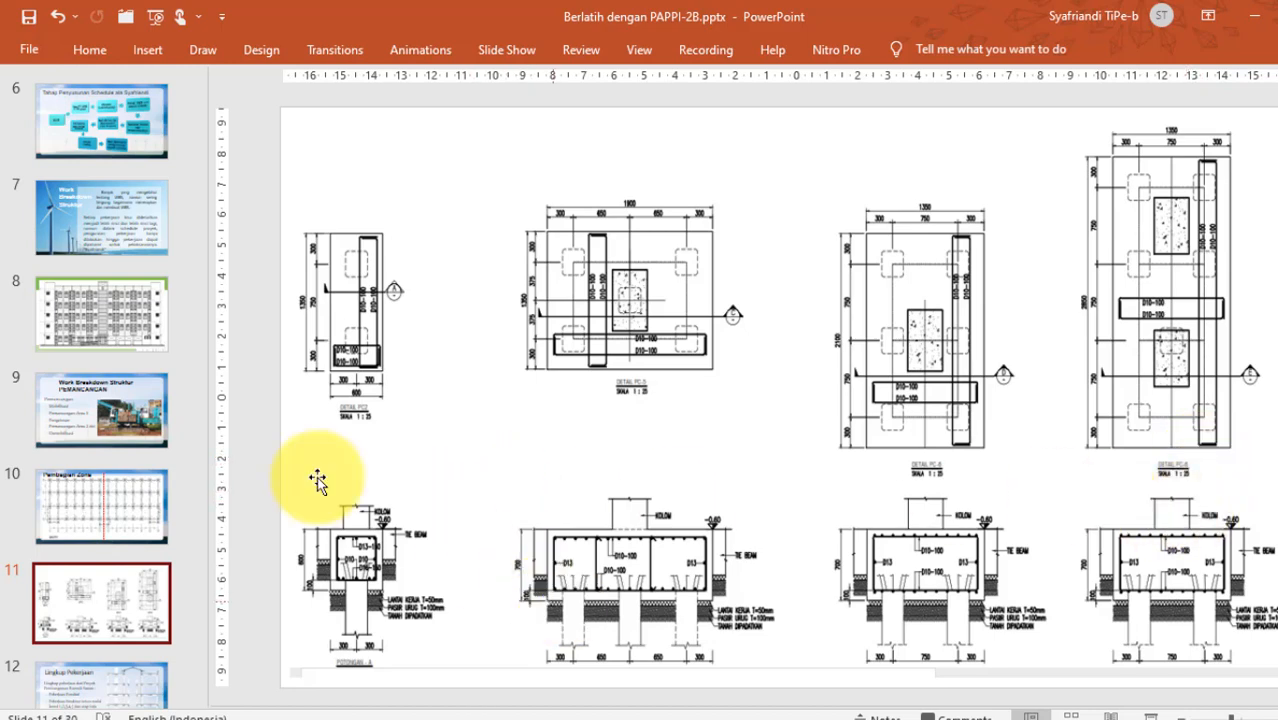
click(100, 492)
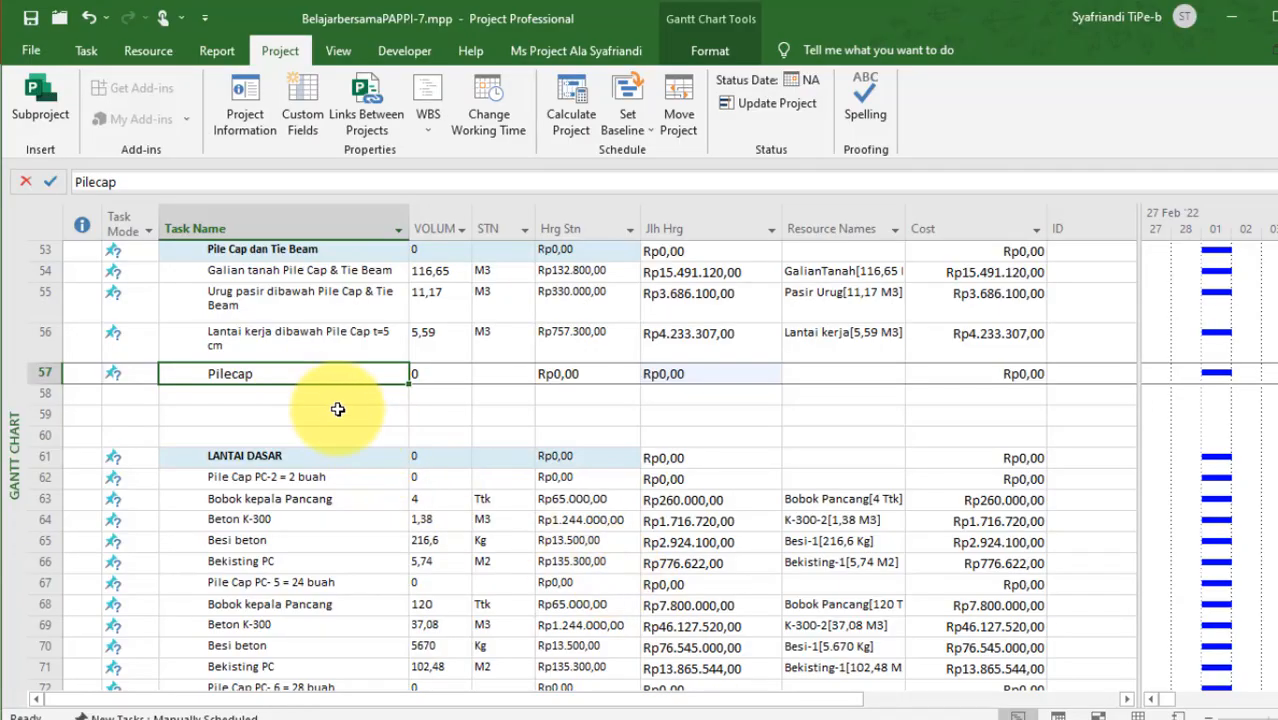
Switch back to Project and examine the Pile Cap PC-2, PC-5, PC-6 and PC-7 task groups under LANTAI DASAR.
scroll(337, 500, down, 1)
click(300, 398)
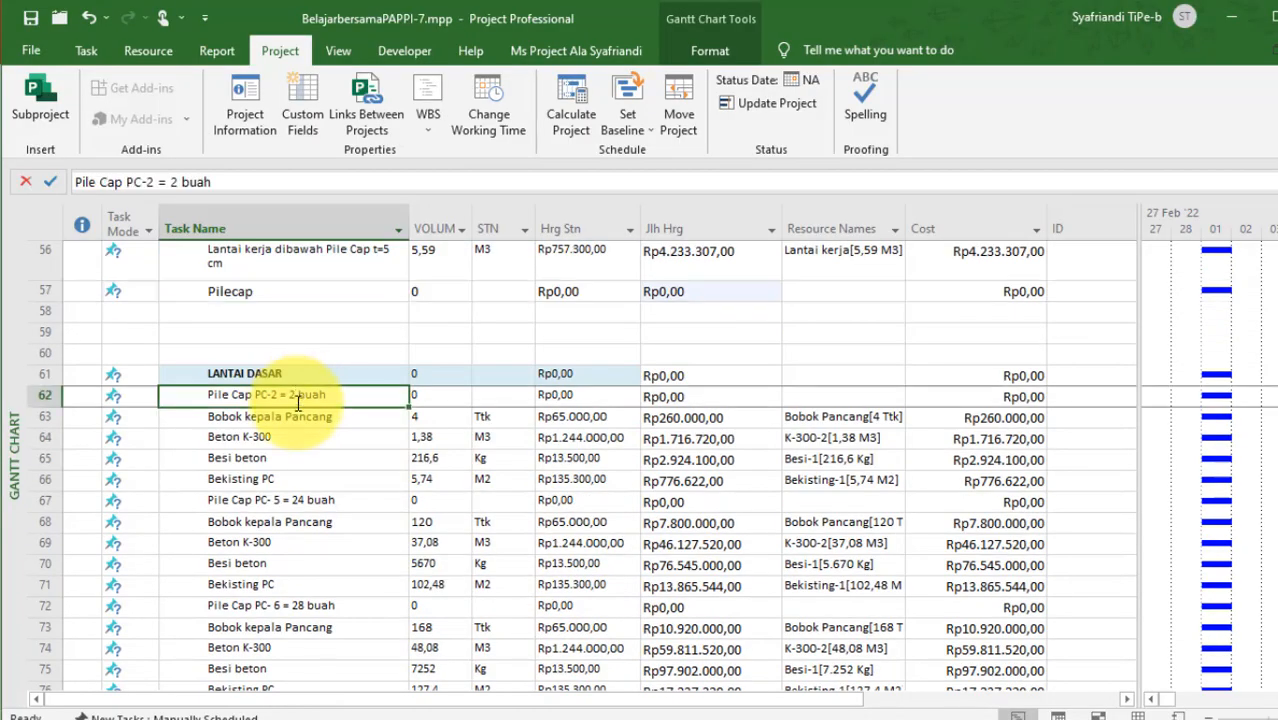
scroll(314, 442, down, 3)
scroll(307, 438, down, 1)
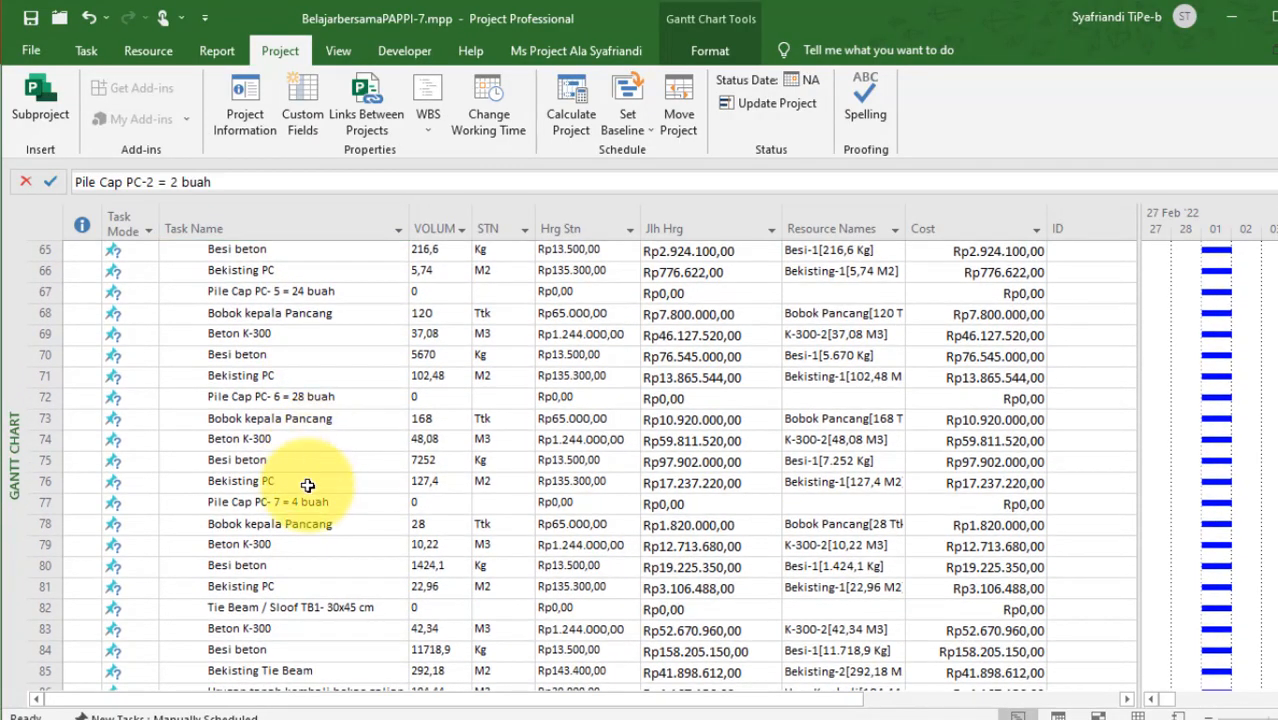
shift+click(299, 594)
scroll(341, 560, up, 2)
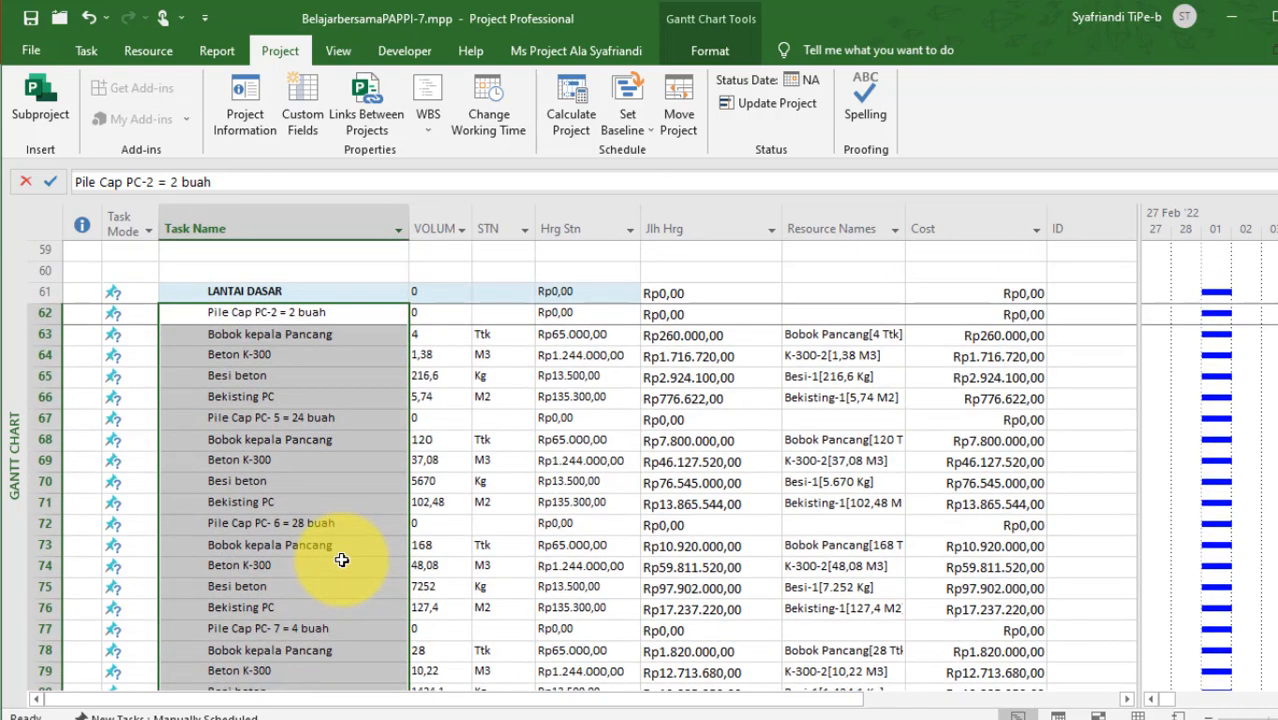
scroll(342, 554, up, 3)
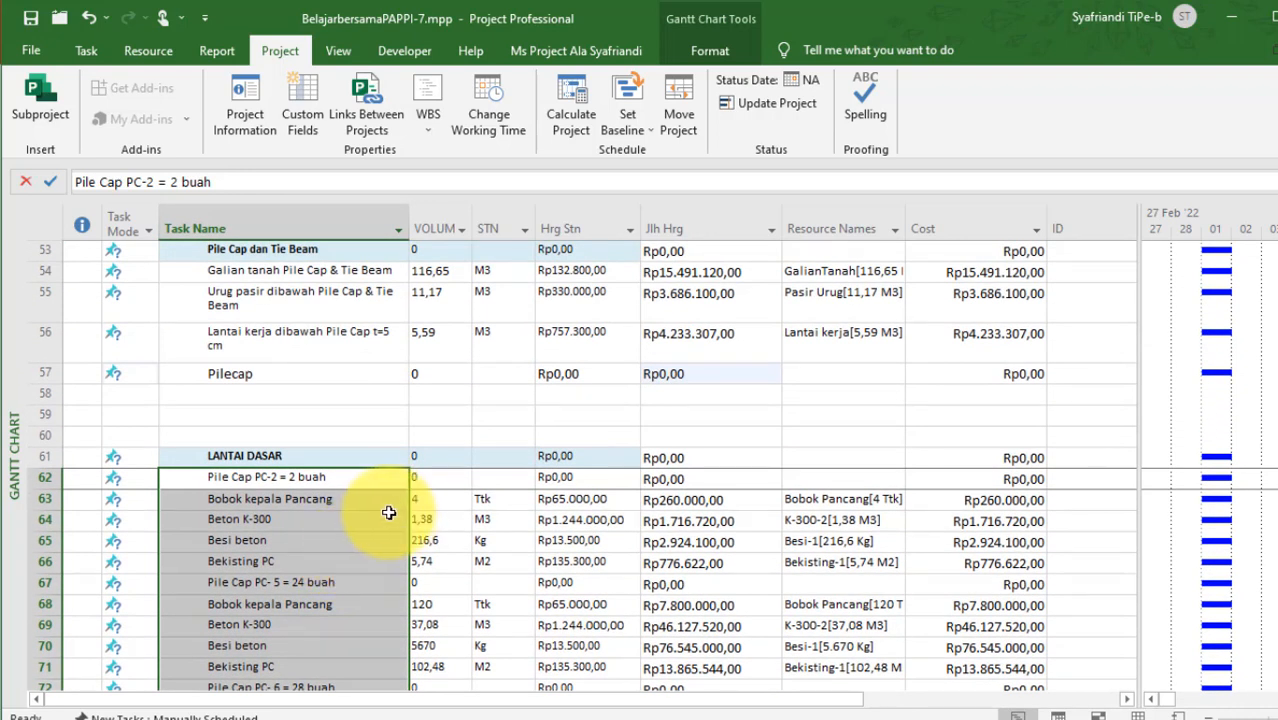
click(482, 499)
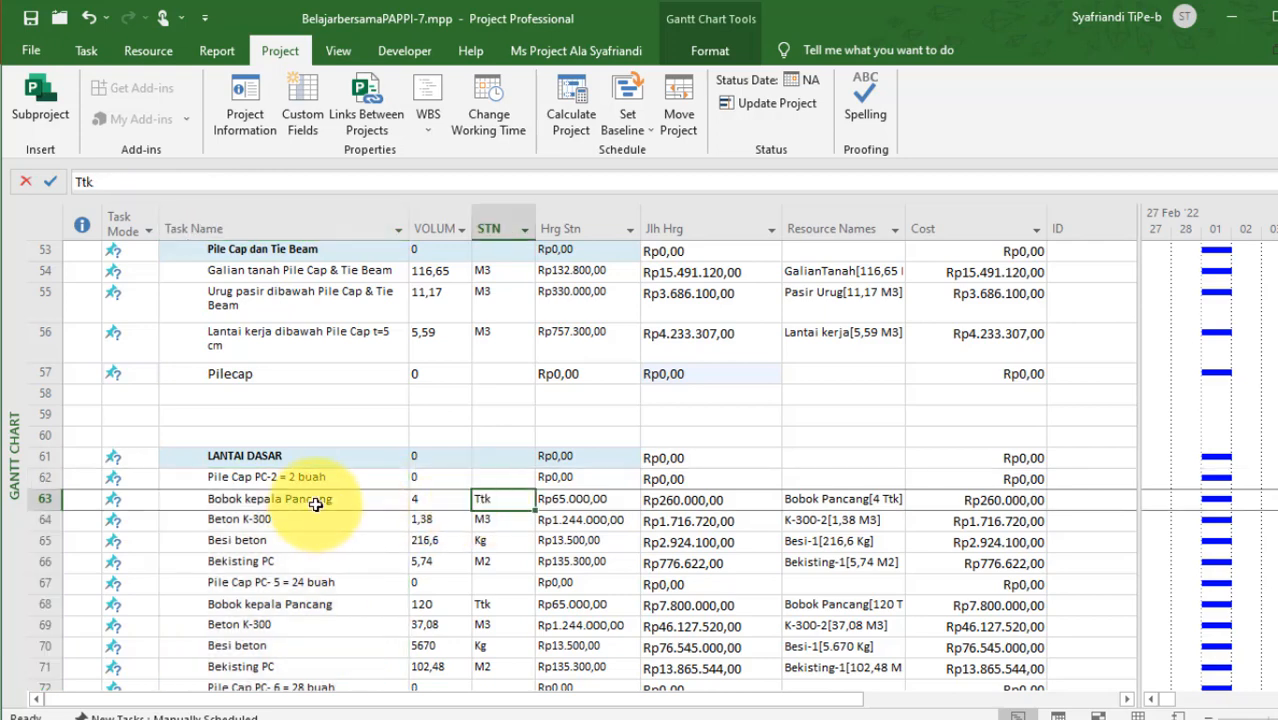
click(316, 501)
Insert two blank rows at row 60 and copy the PC-2 tasks Bobok kepala Pancang through Bekisting PC into rows 58 to 61.
click(283, 435)
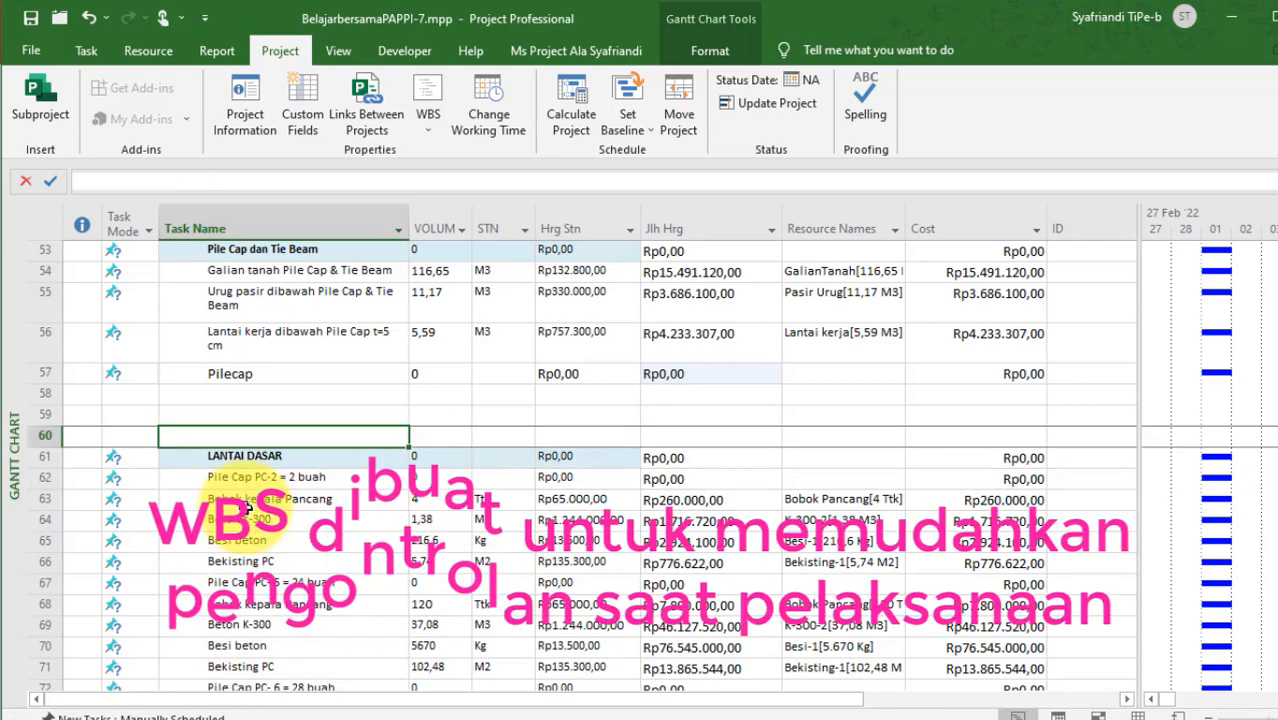
key(Insert)
key(Insert)
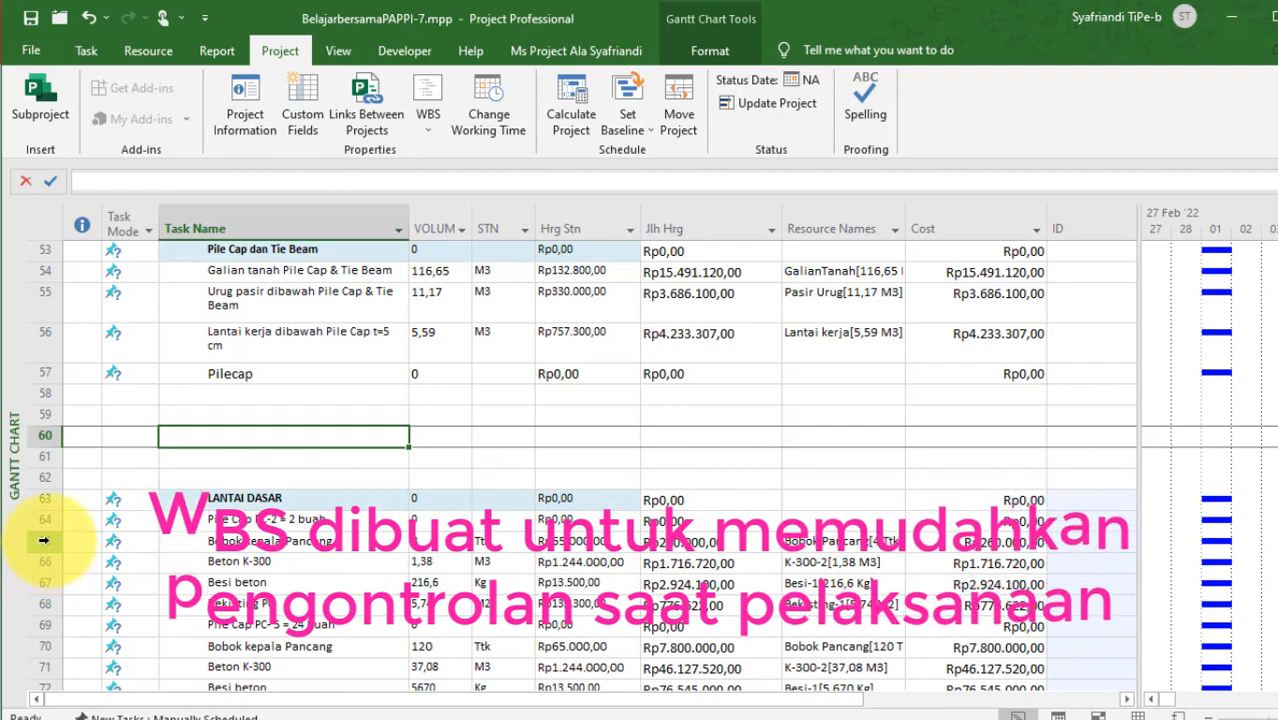
drag(61, 545, 87, 400)
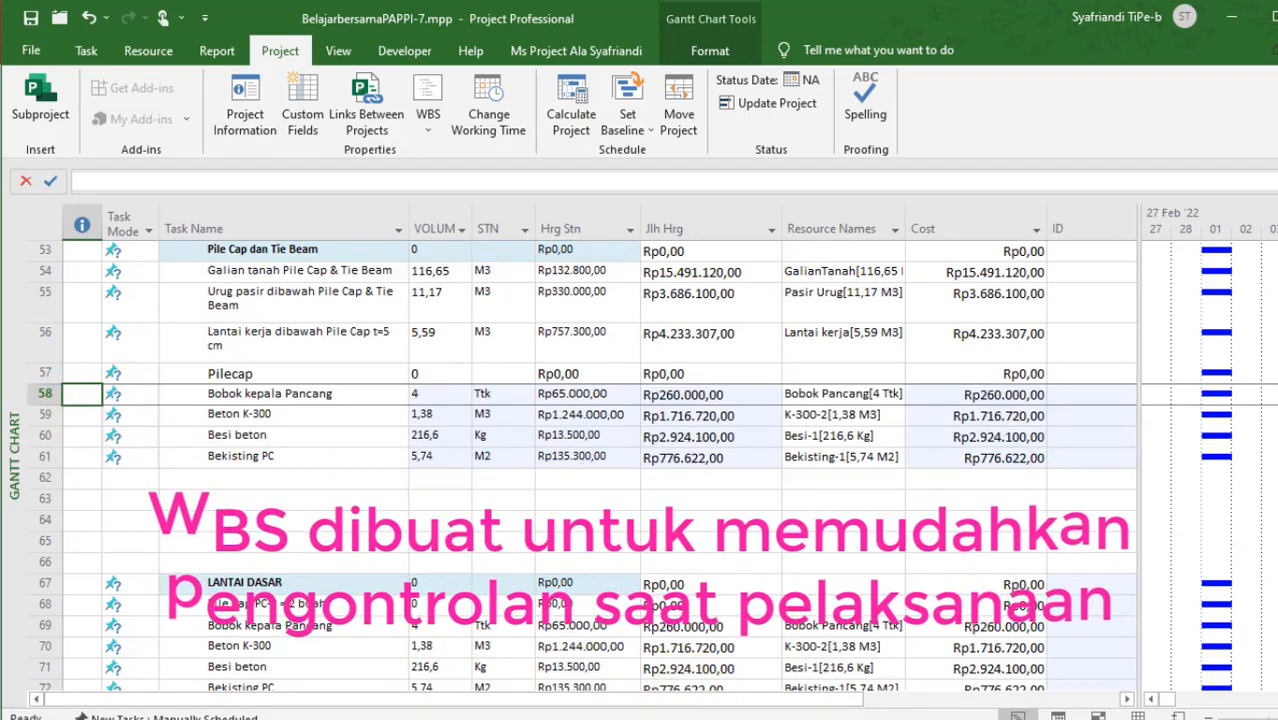
Switch to Excel and examine the formulas for the combined and halved Bobok kepala Pancang volumes in cells H16 and I16.
key(alt+Tab)
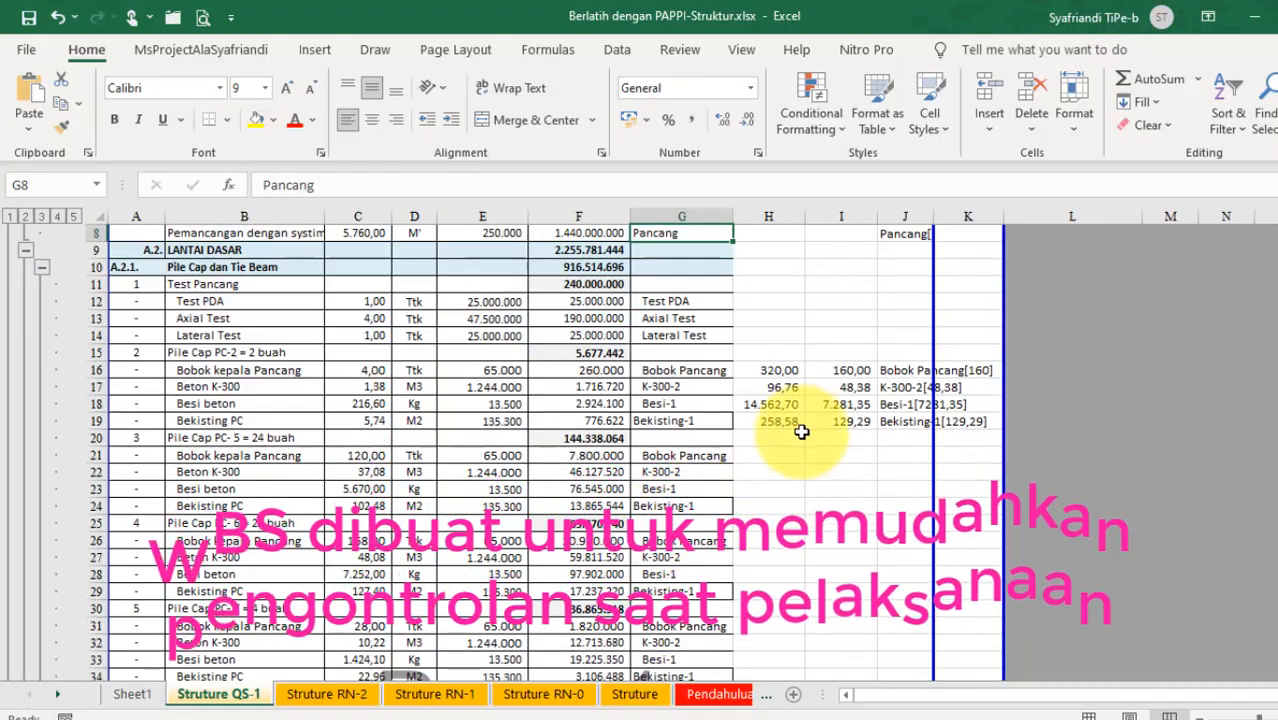
click(772, 372)
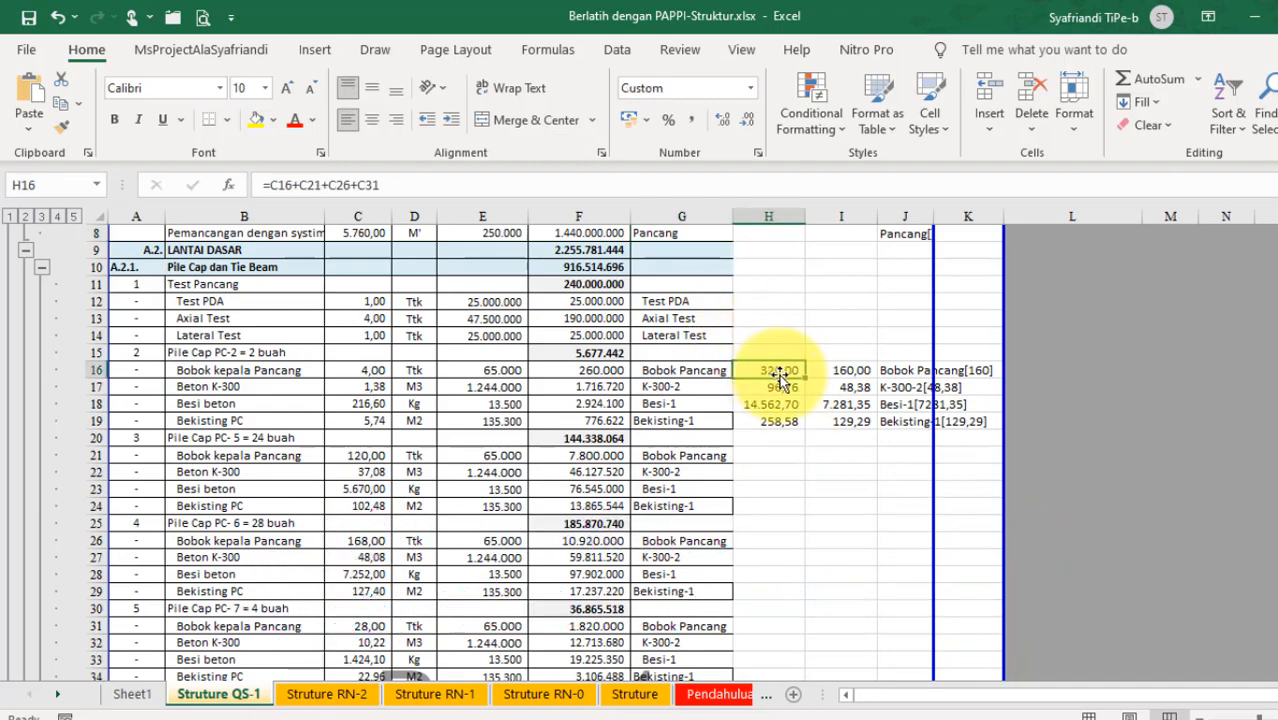
double_click(780, 374)
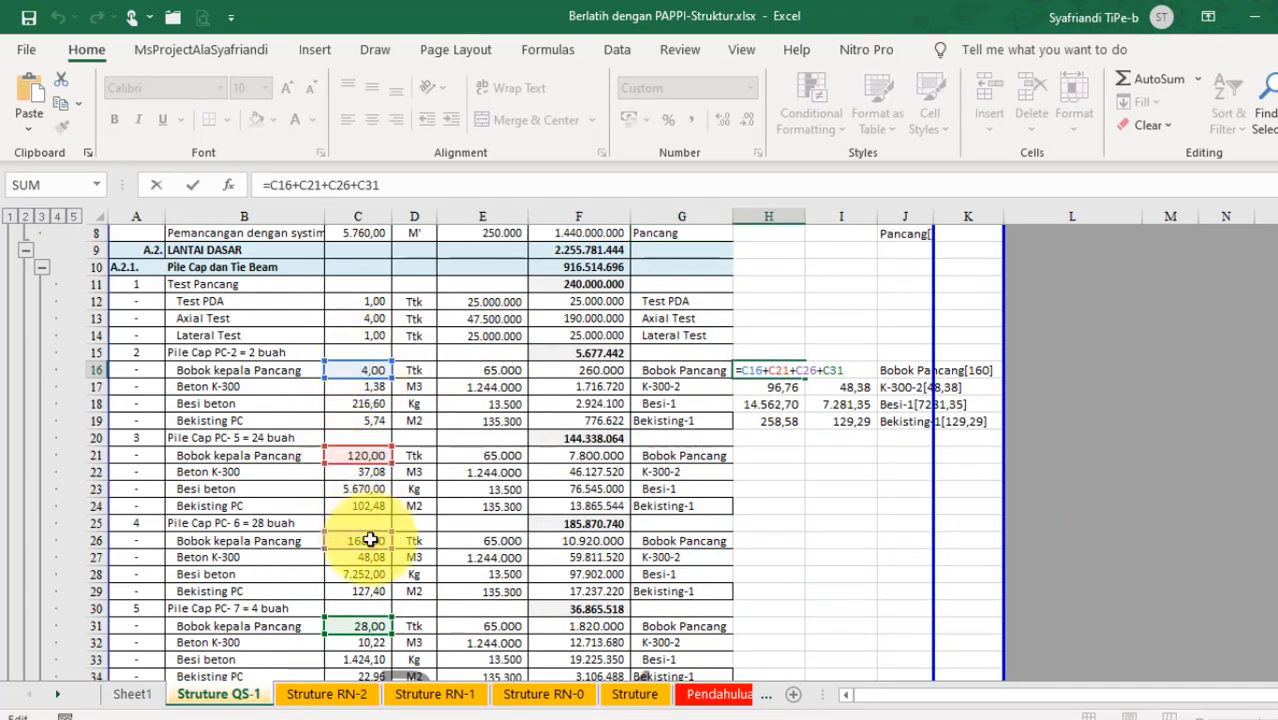
scroll(368, 545, down, 2)
scroll(368, 545, up, 2)
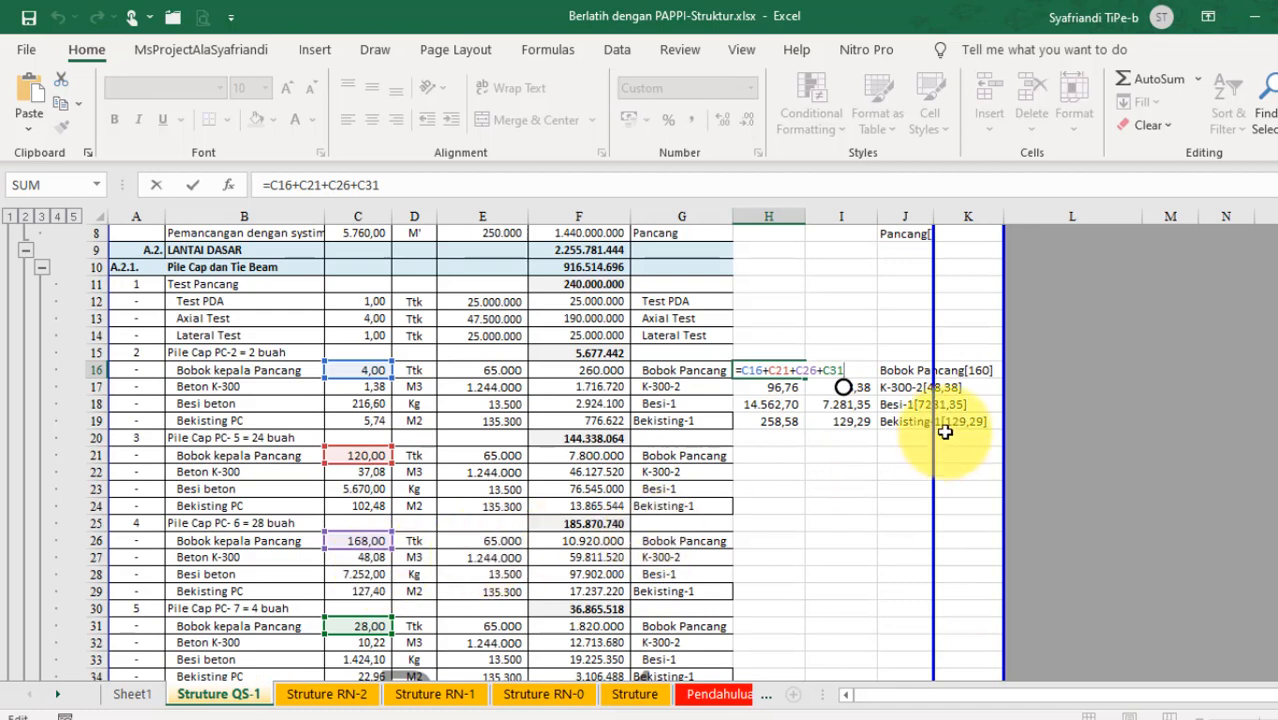
key(Escape)
click(852, 372)
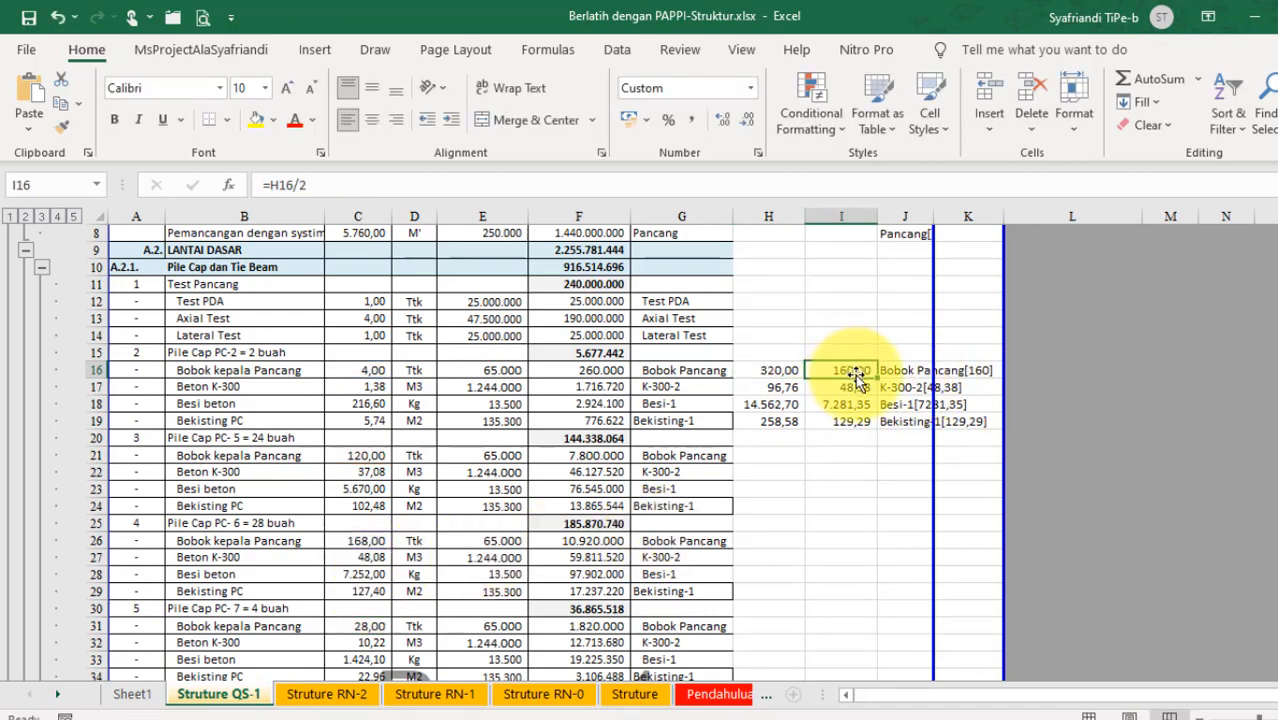
double_click(852, 372)
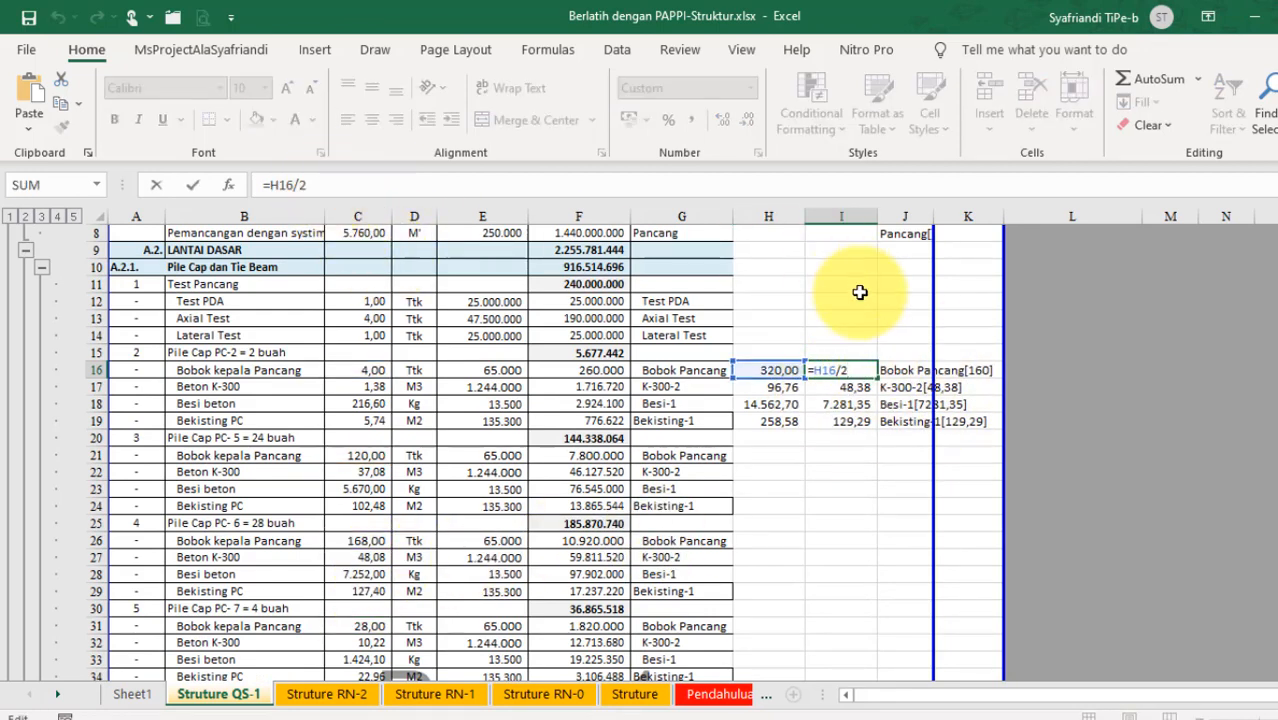
key(Escape)
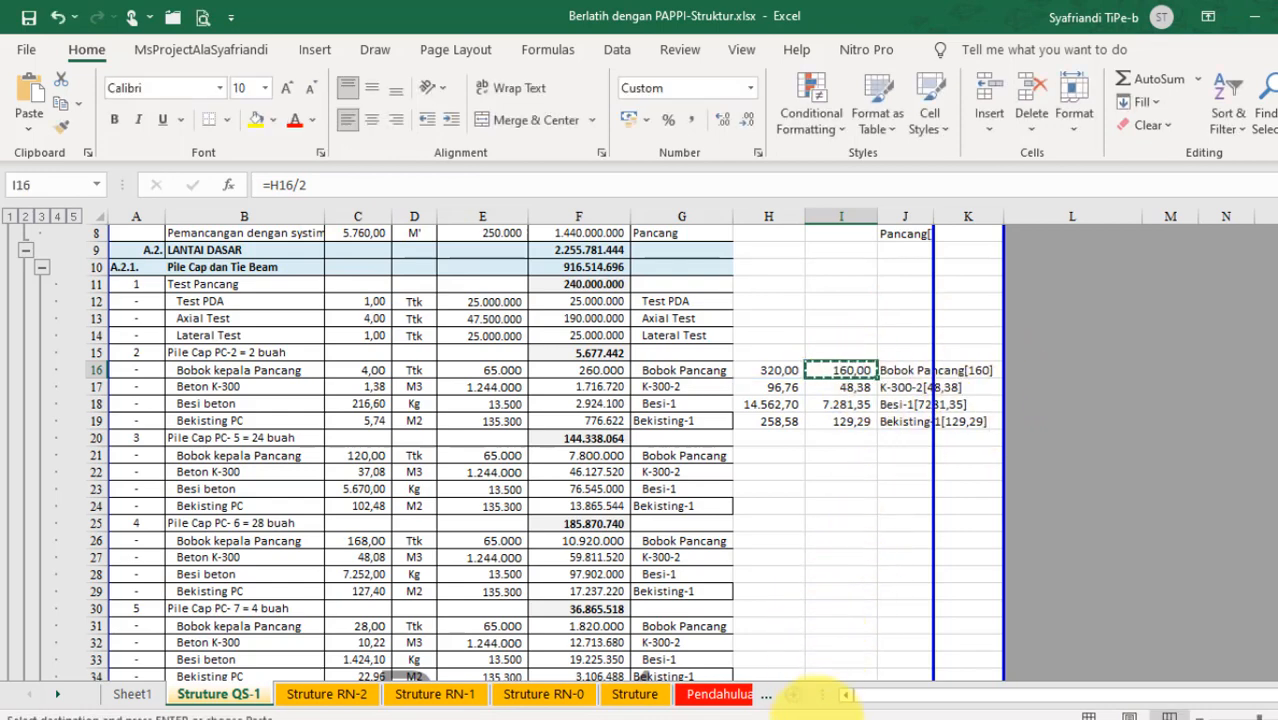
Copy the volumes 160, 48,38, 7281,35 and 129,29 from Excel cells I16:I19 into the volumes of rows 58 to 61 in Project.
click(827, 712)
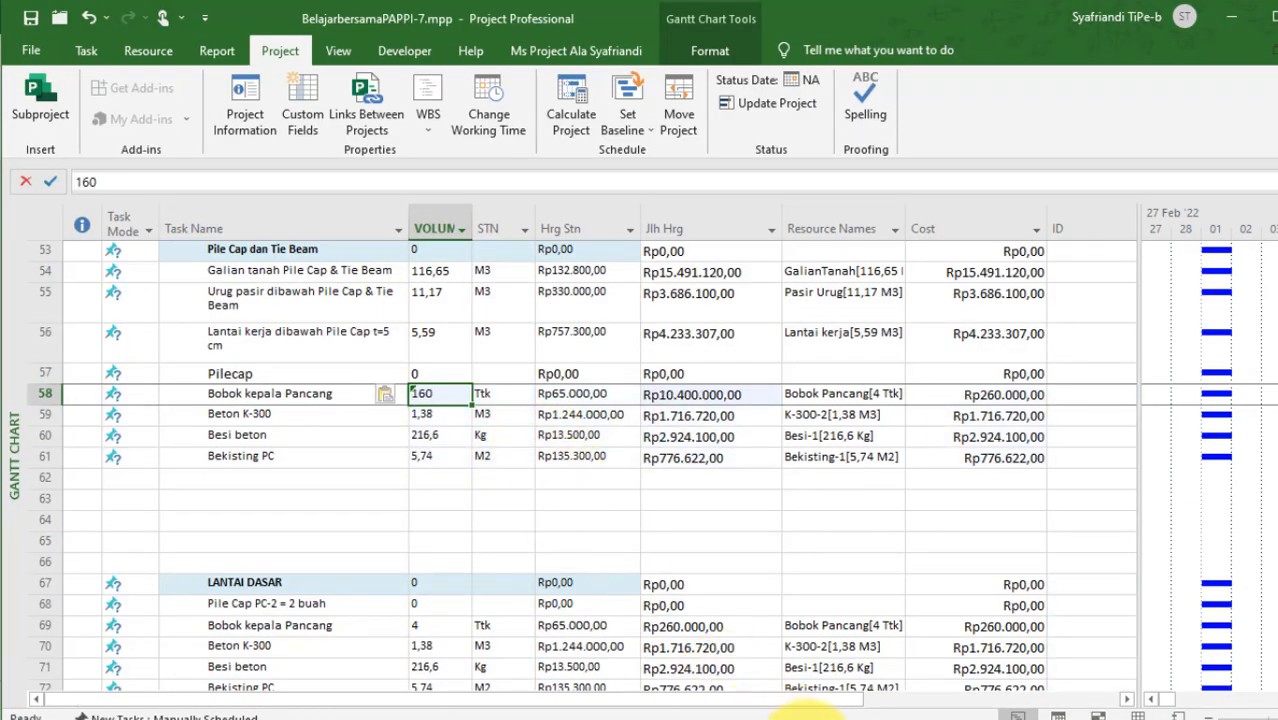
click(810, 712)
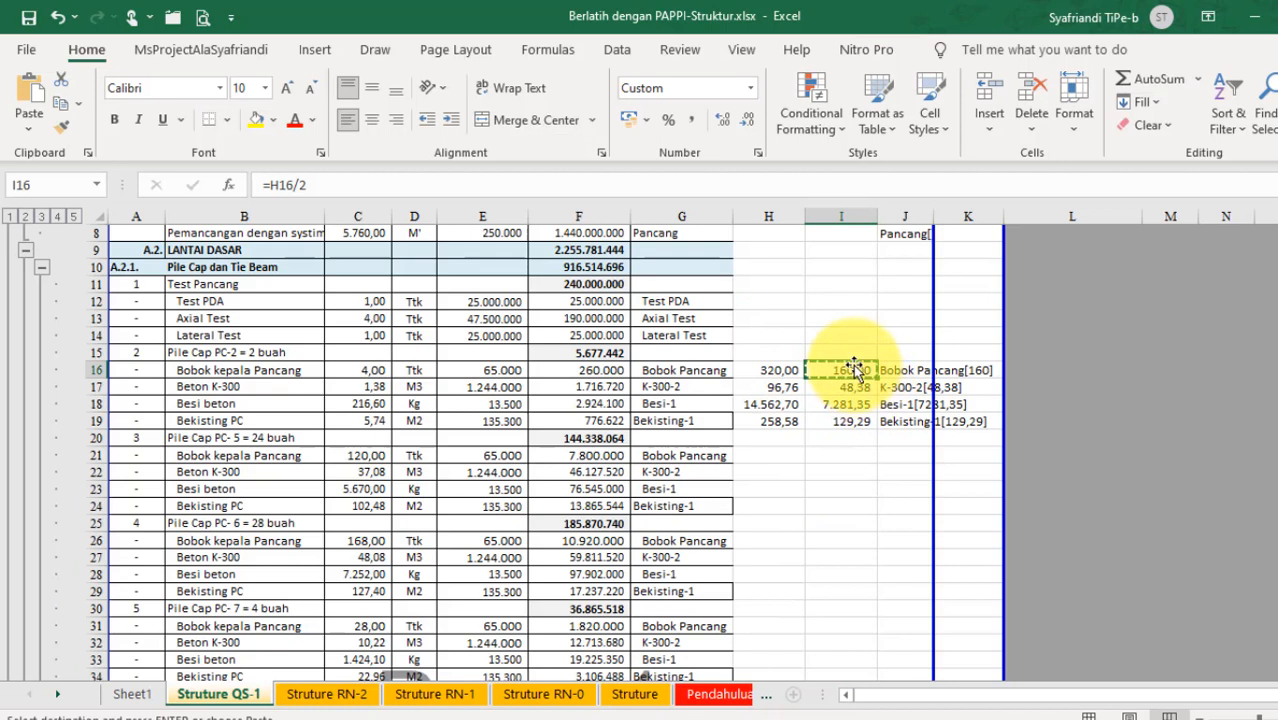
drag(852, 370, 869, 424)
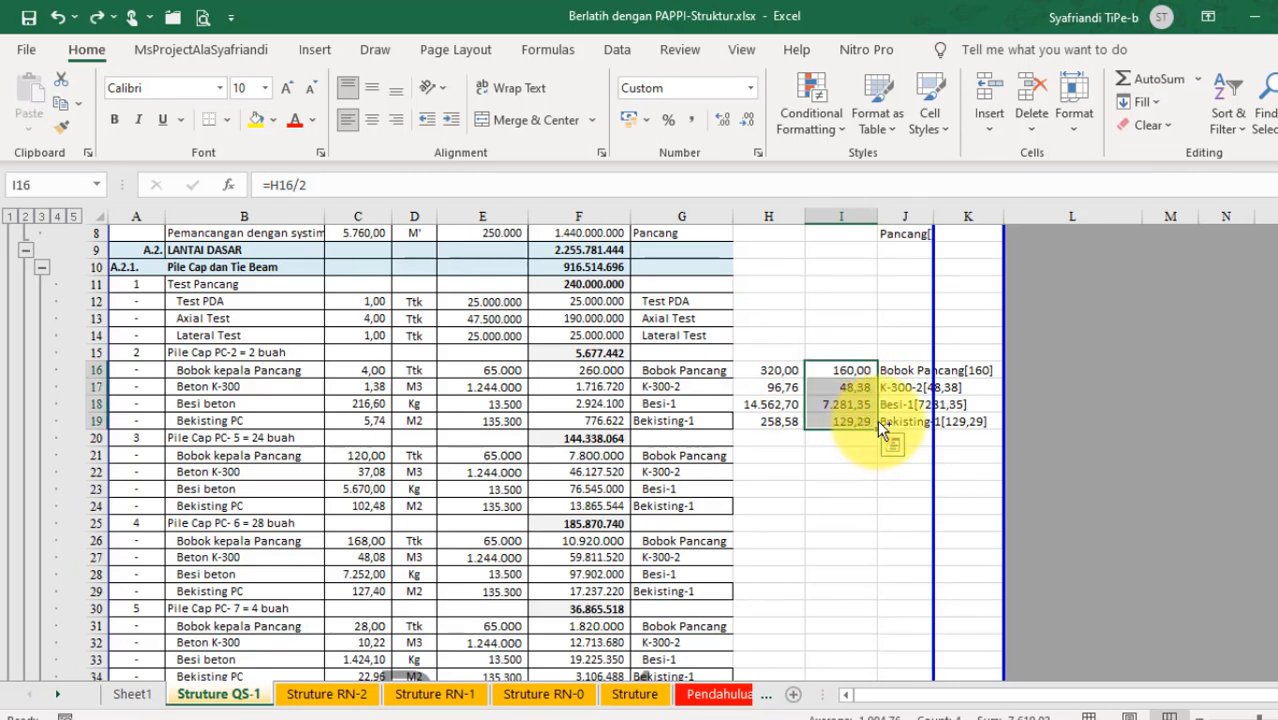
key(ctrl+c)
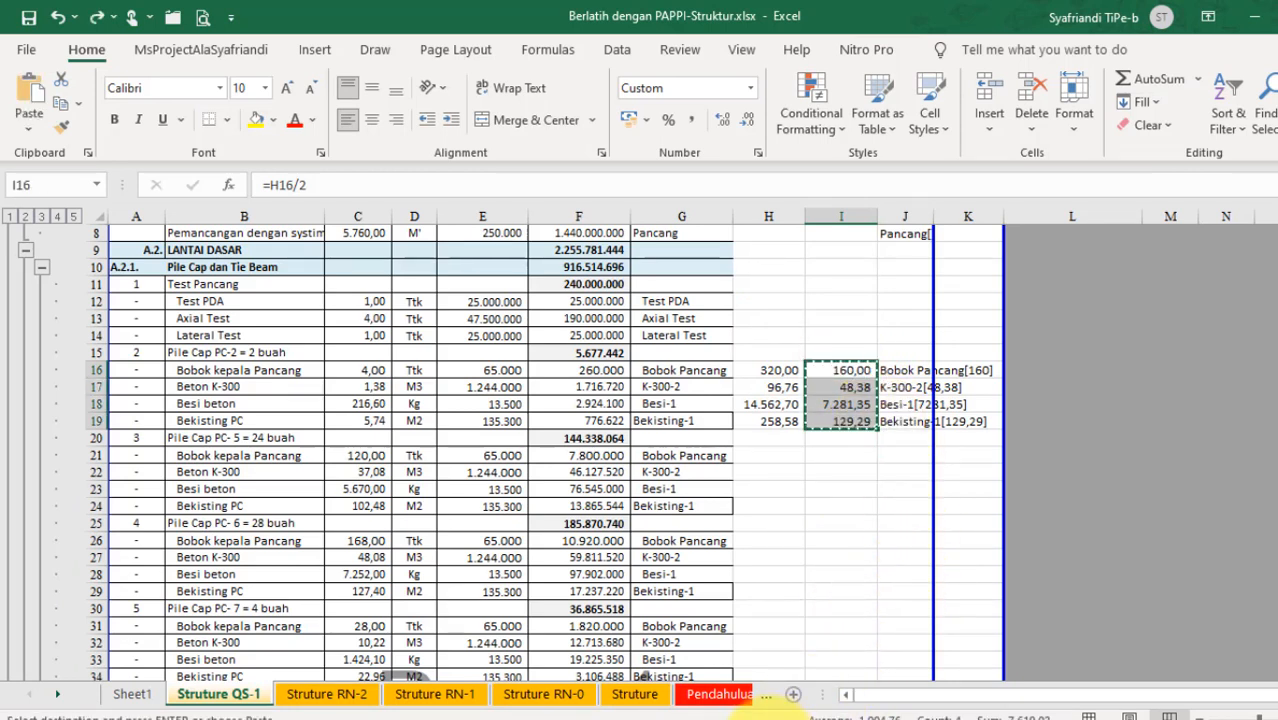
click(750, 712)
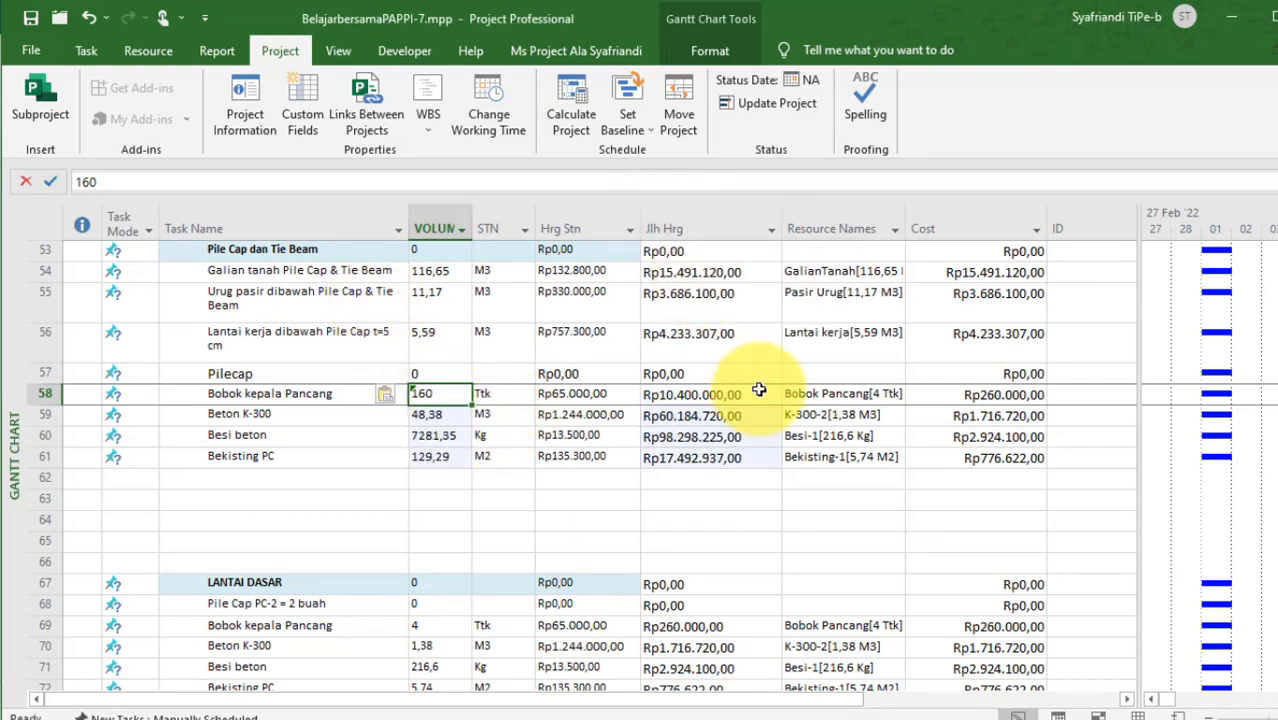
Indent the tasks Bobok kepala Pancang, Beton K-300, Besi beton and Bekisting PC in rows 58 to 61 under Pilecap.
drag(850, 394, 850, 457)
drag(328, 393, 324, 456)
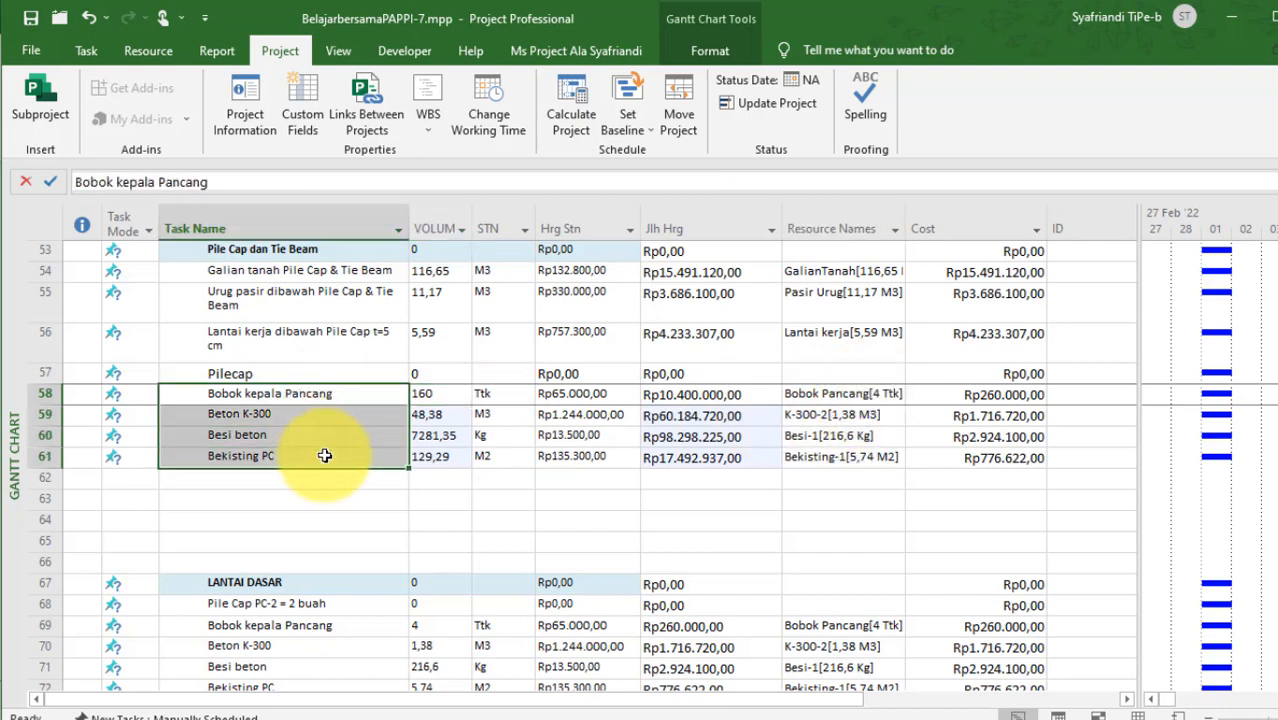
key(alt+shift+Right)
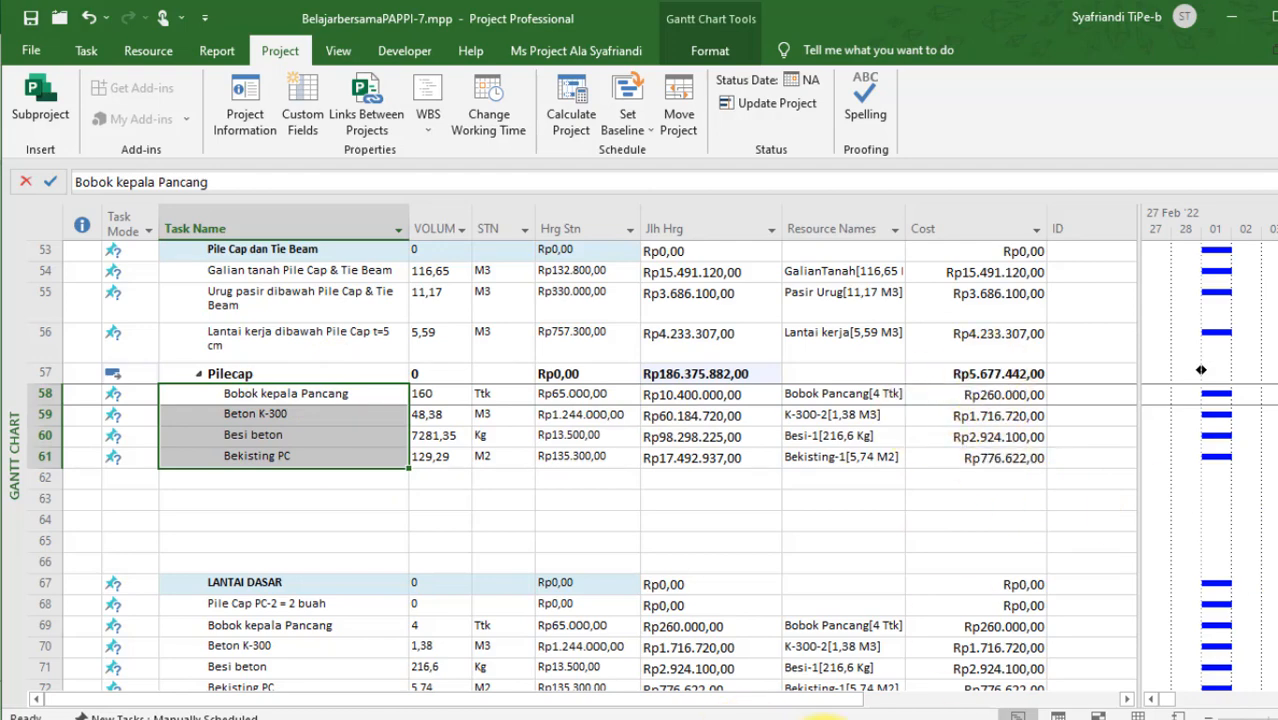
Copy the resource assignments from Excel cells J16:J19 into the resource names of the four Pilecap subtasks in Project.
key(alt+Tab)
drag(907, 373, 903, 418)
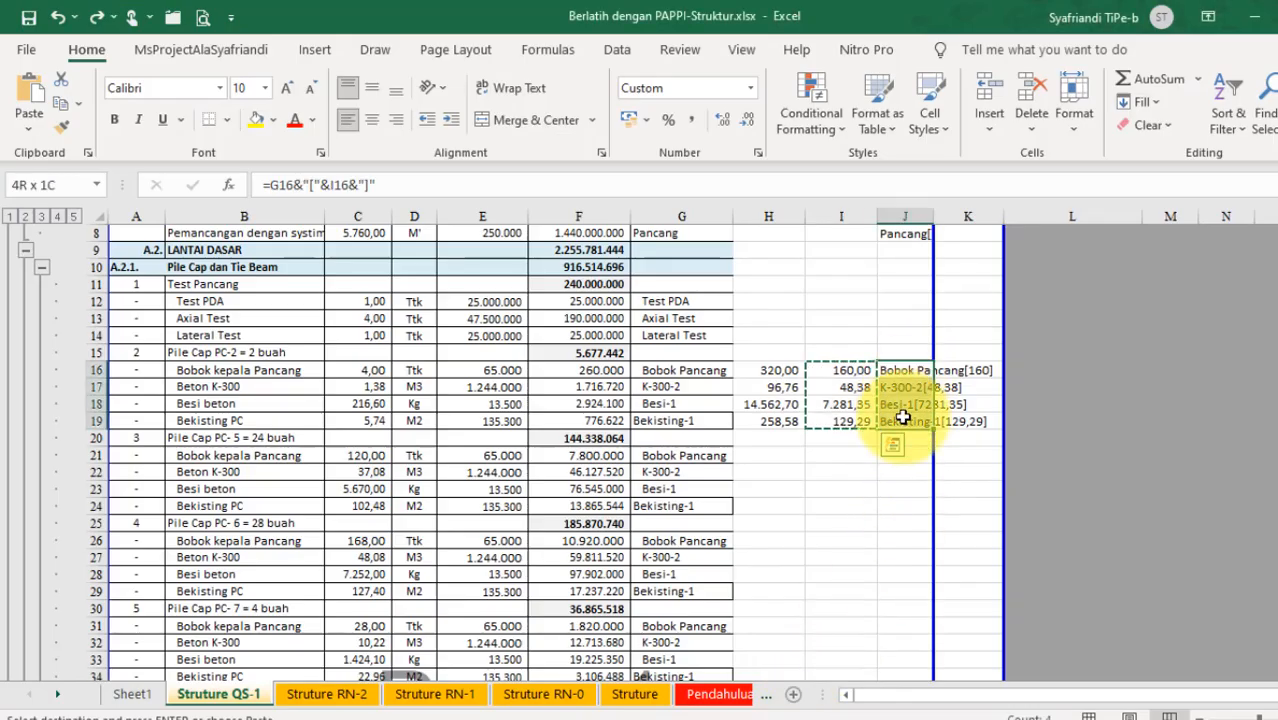
key(ctrl+c)
key(alt+Tab)
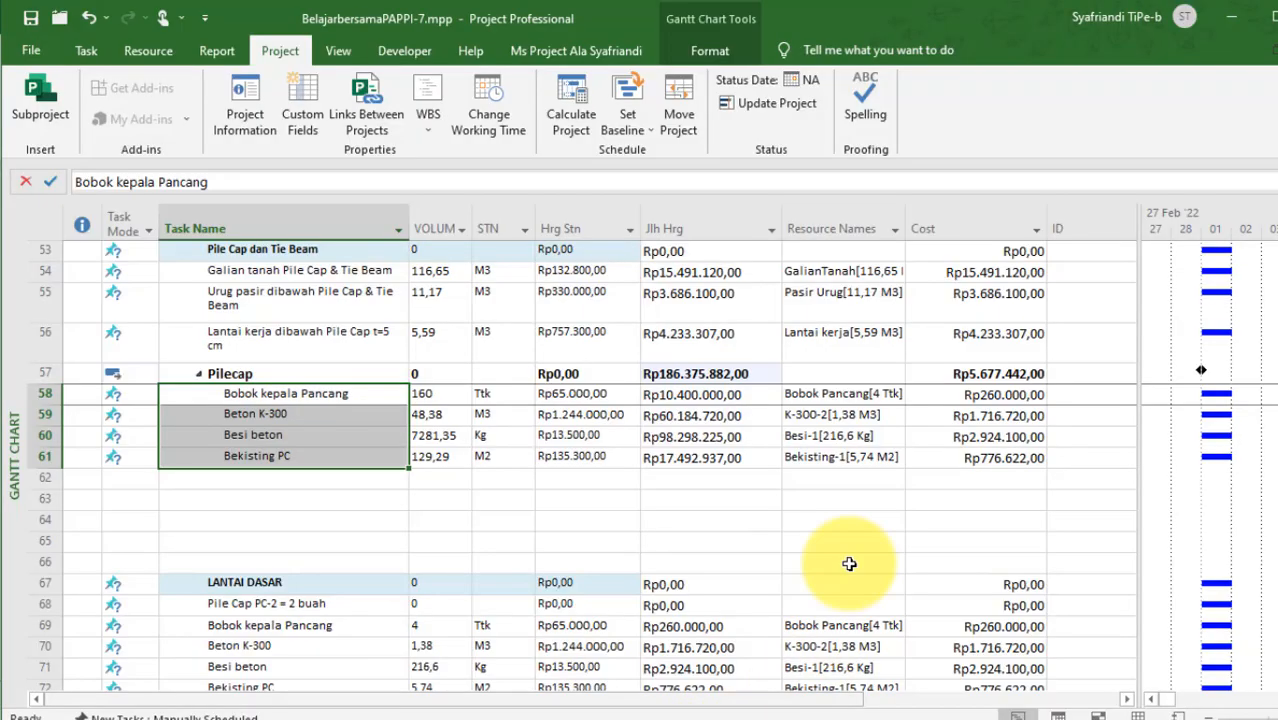
click(831, 396)
key(ctrl+v)
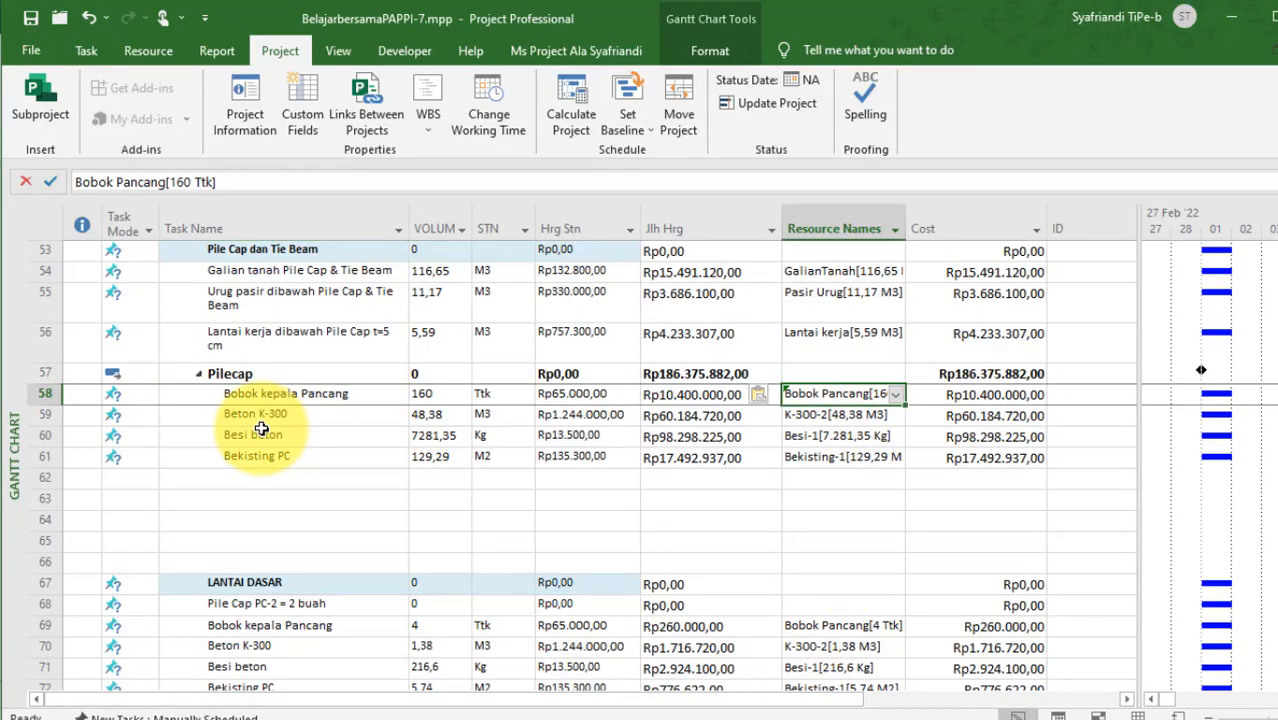
Copy the task Urugan tanah kembali bekas galian from row 92 into row 62, directly below Bekisting PC.
scroll(292, 459, up, 1)
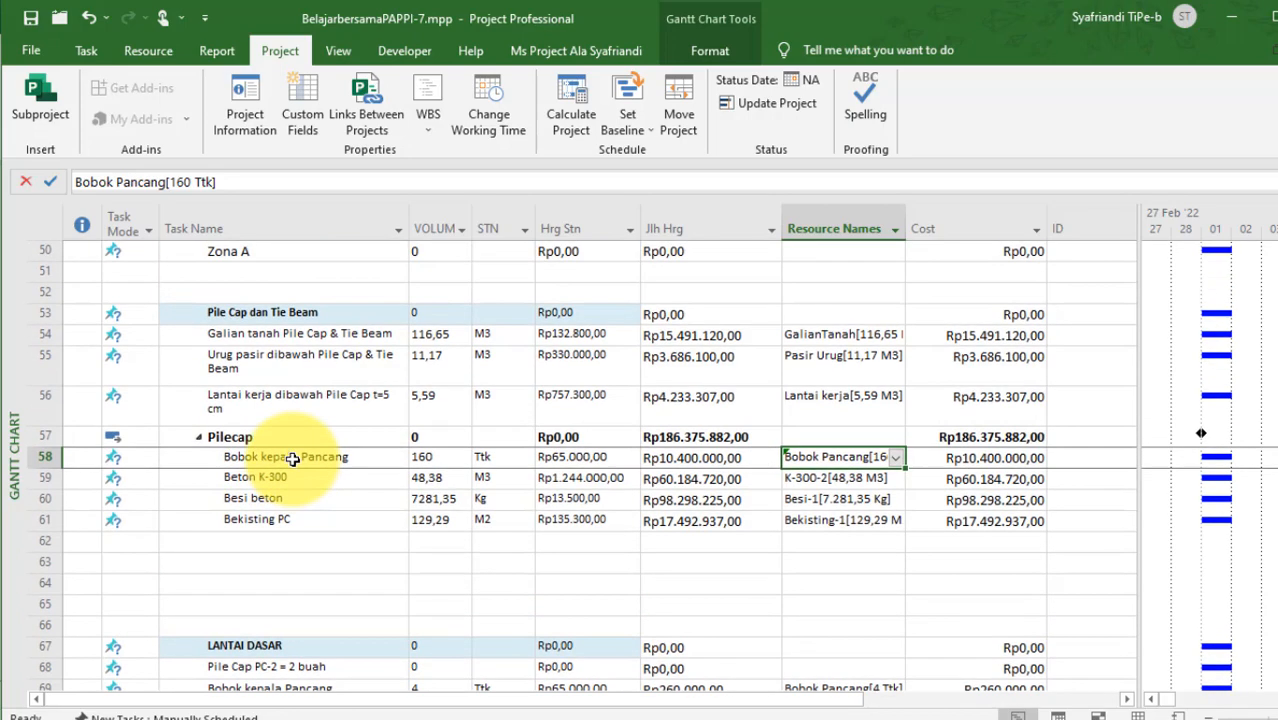
scroll(292, 459, down, 4)
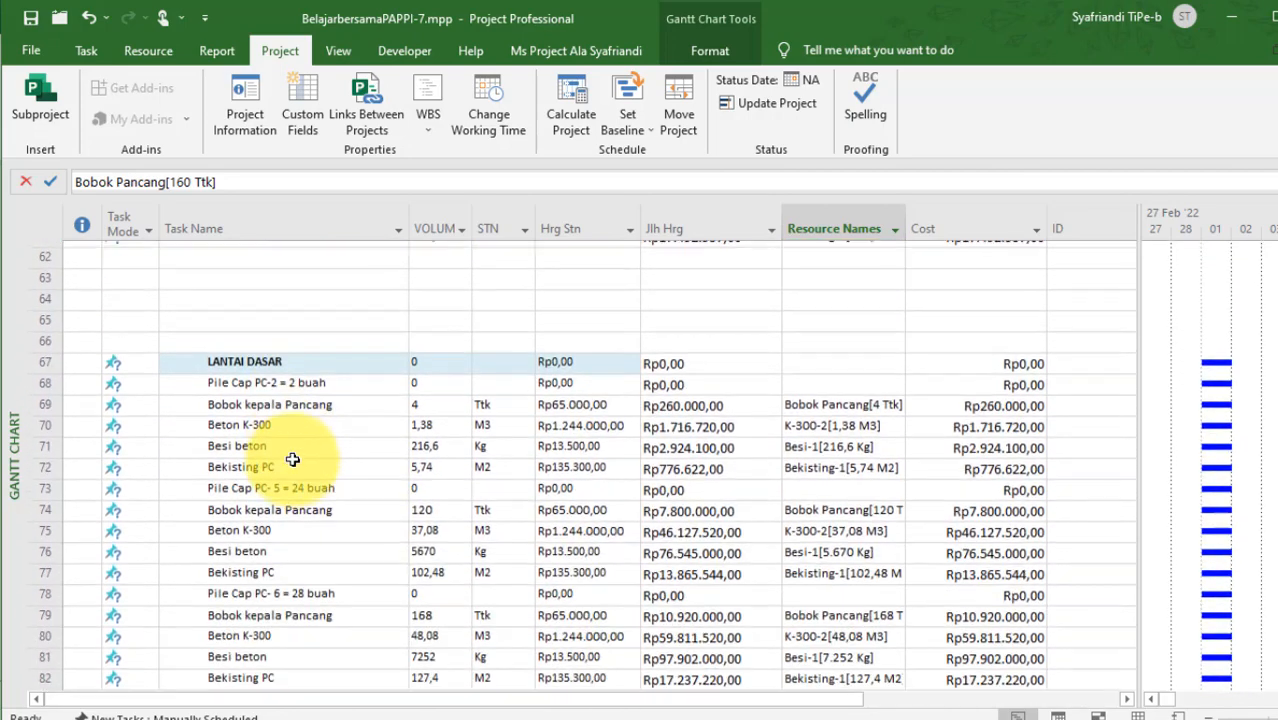
scroll(292, 459, down, 5)
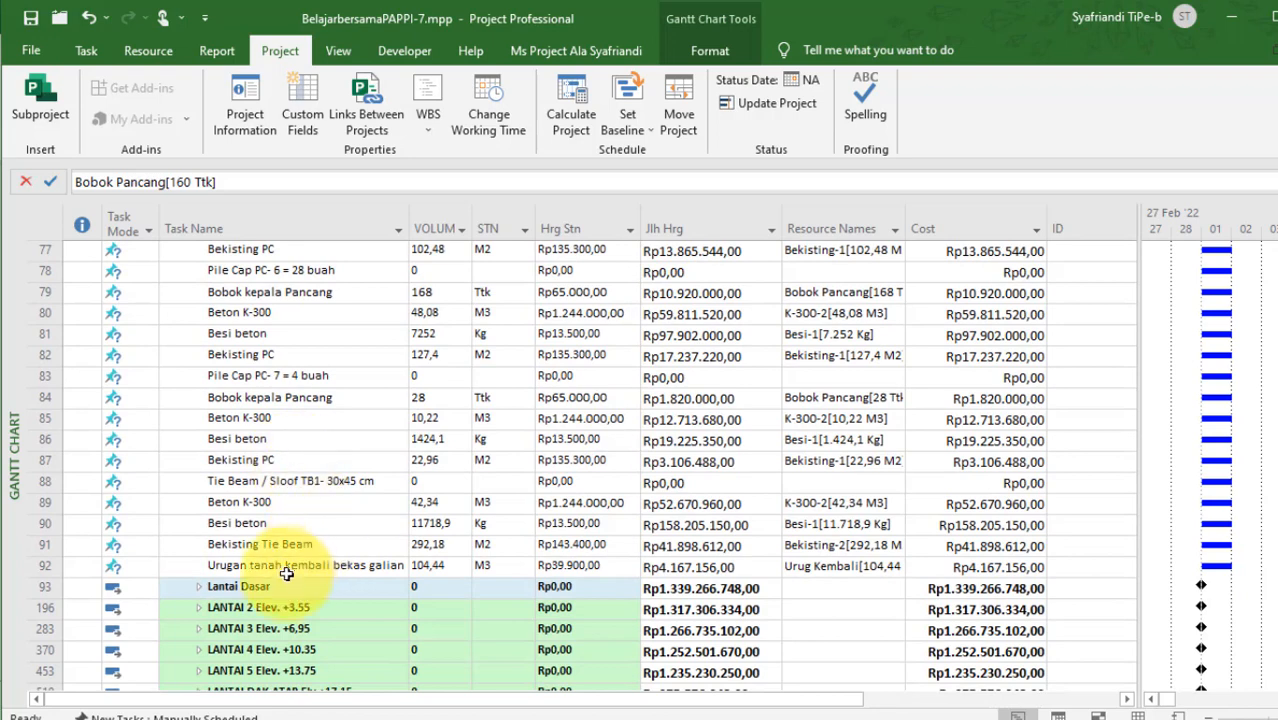
click(295, 565)
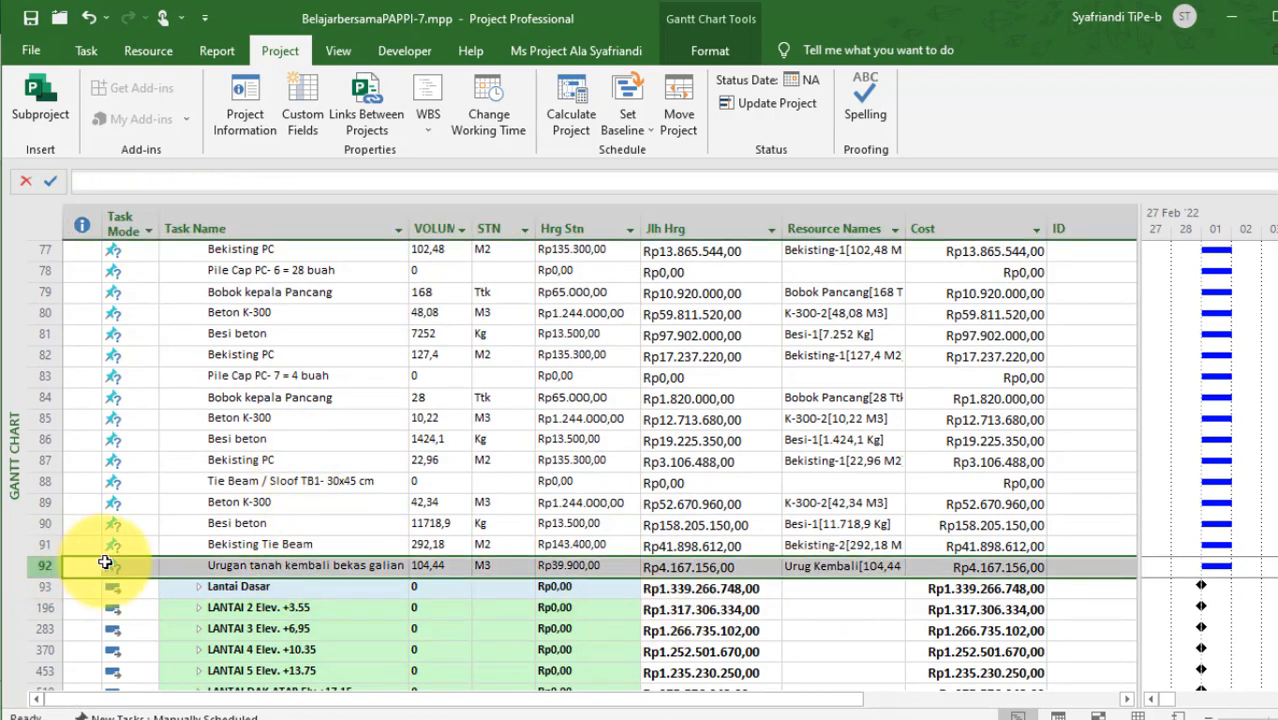
scroll(40, 560, up, 12)
click(70, 395)
key(ctrl+v)
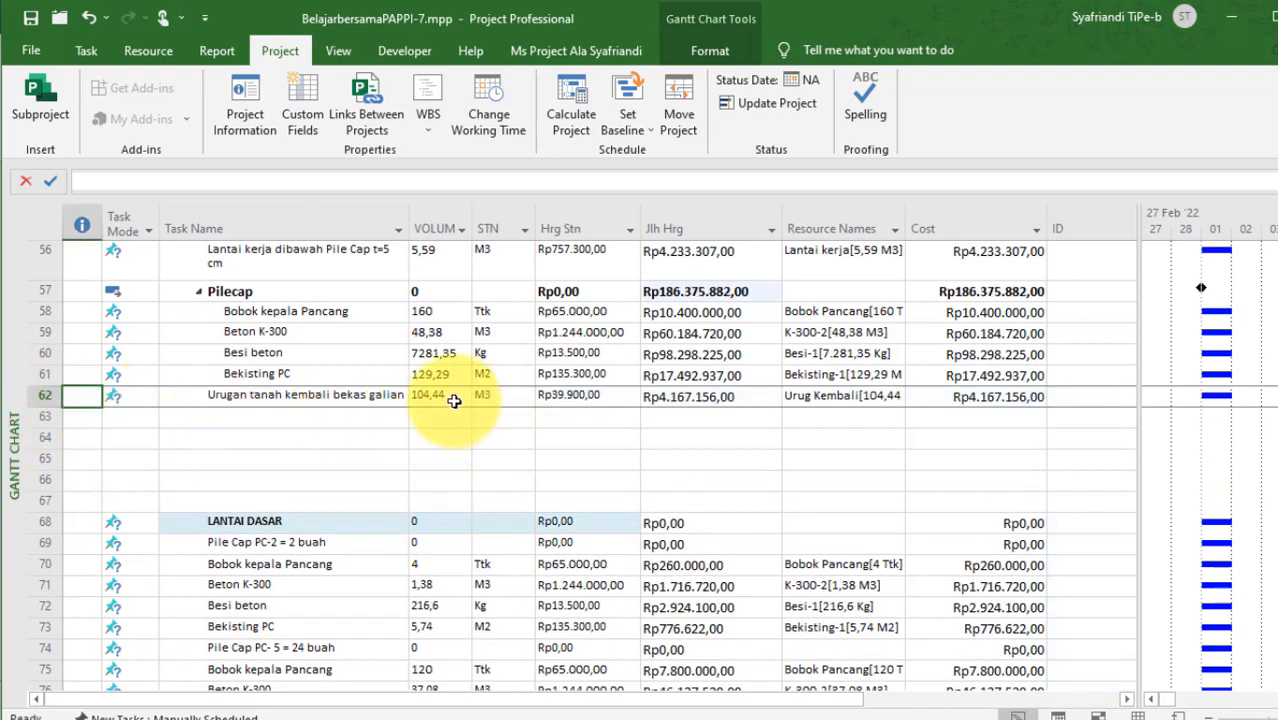
Copy the halved backfill volume 52,22 from Excel cell I45 into the volume of Urugan tanah kembali bekas galian in Project.
key(alt+Tab)
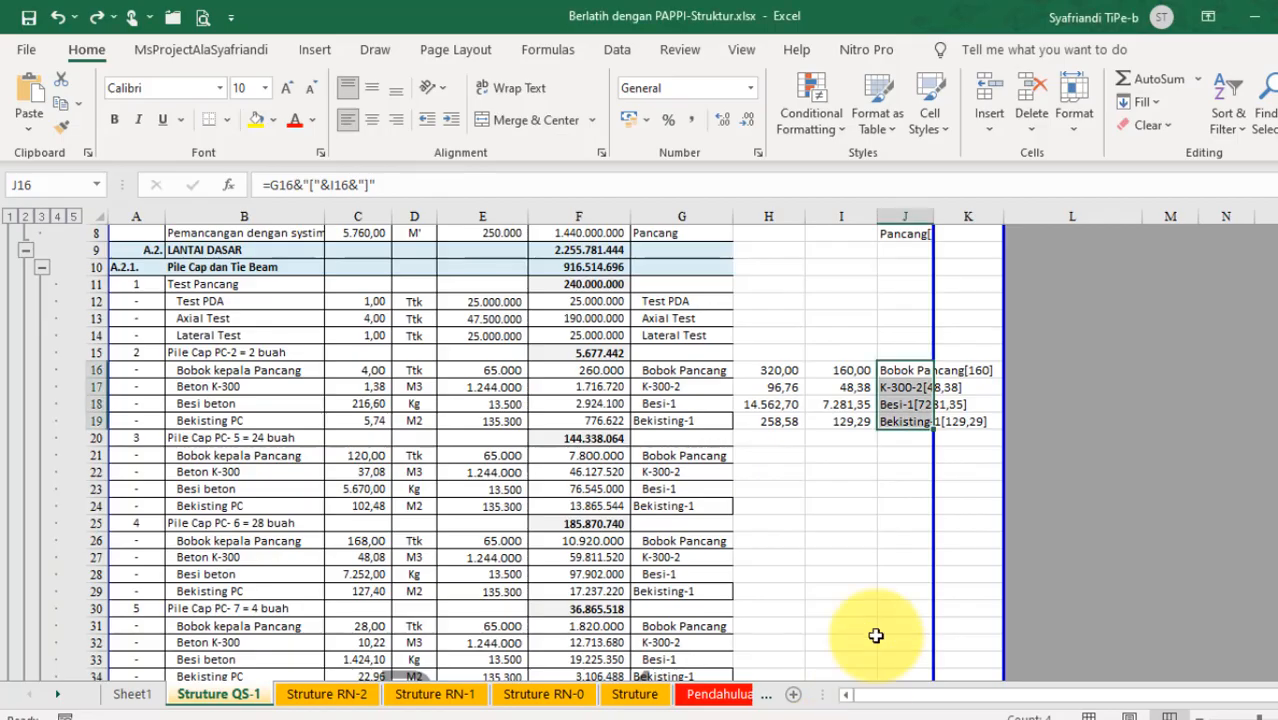
scroll(858, 438, up, 3)
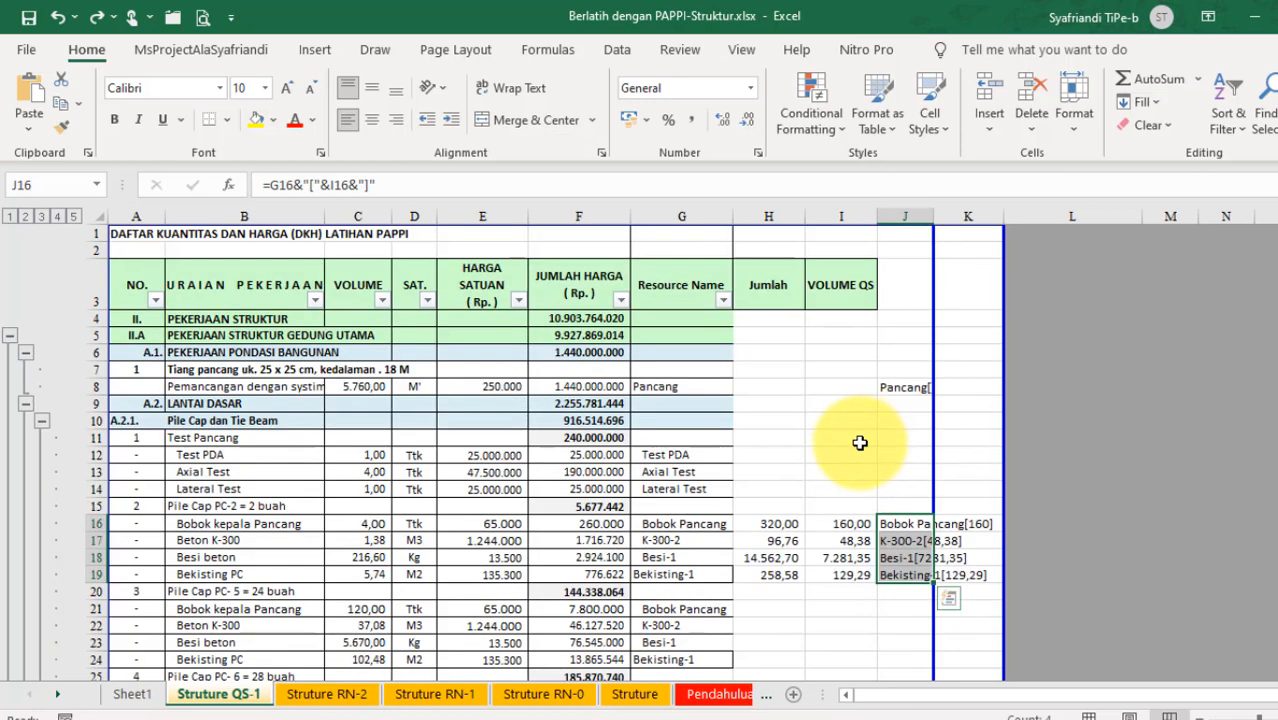
scroll(858, 460, down, 10)
click(858, 472)
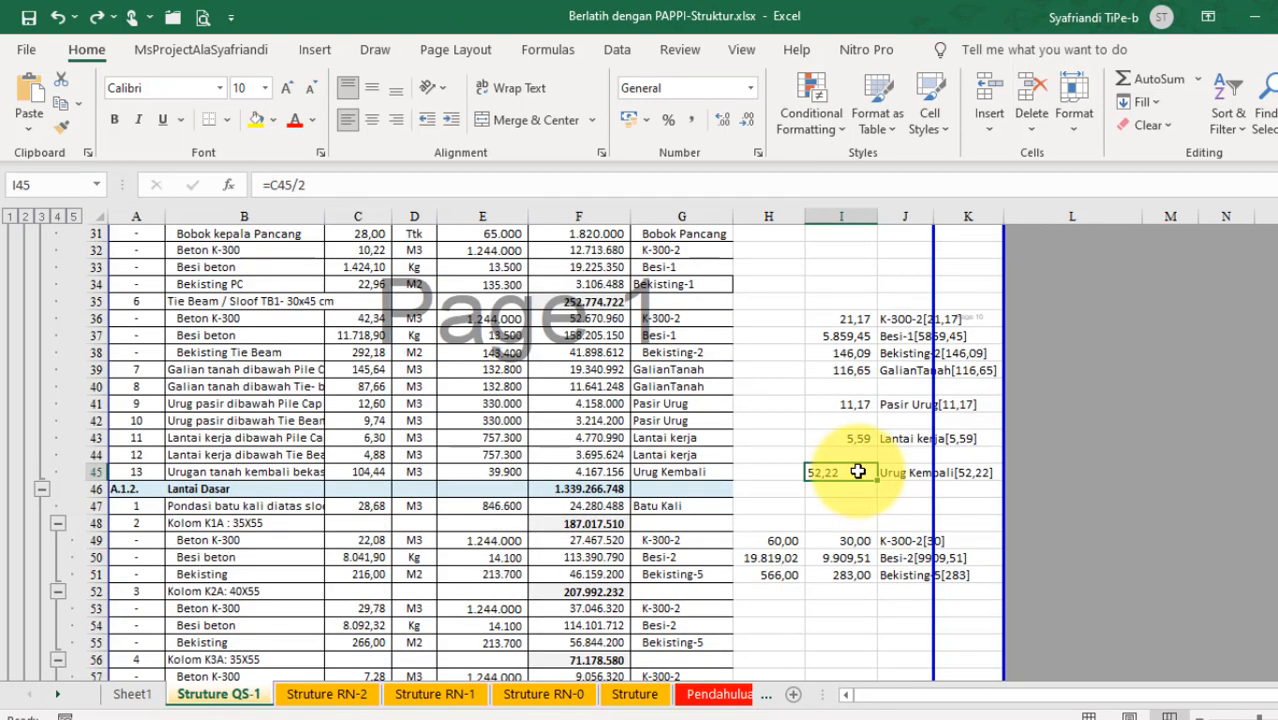
key(ctrl+c)
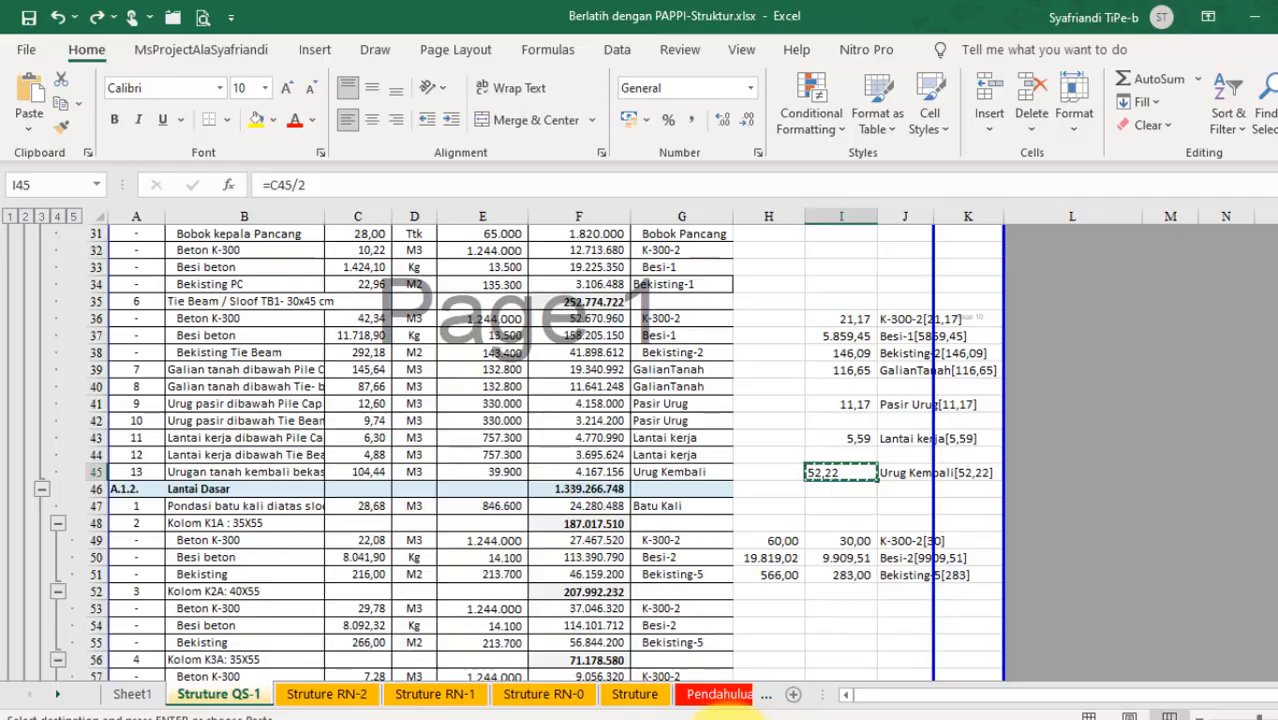
key(alt+Tab)
double_click(425, 395)
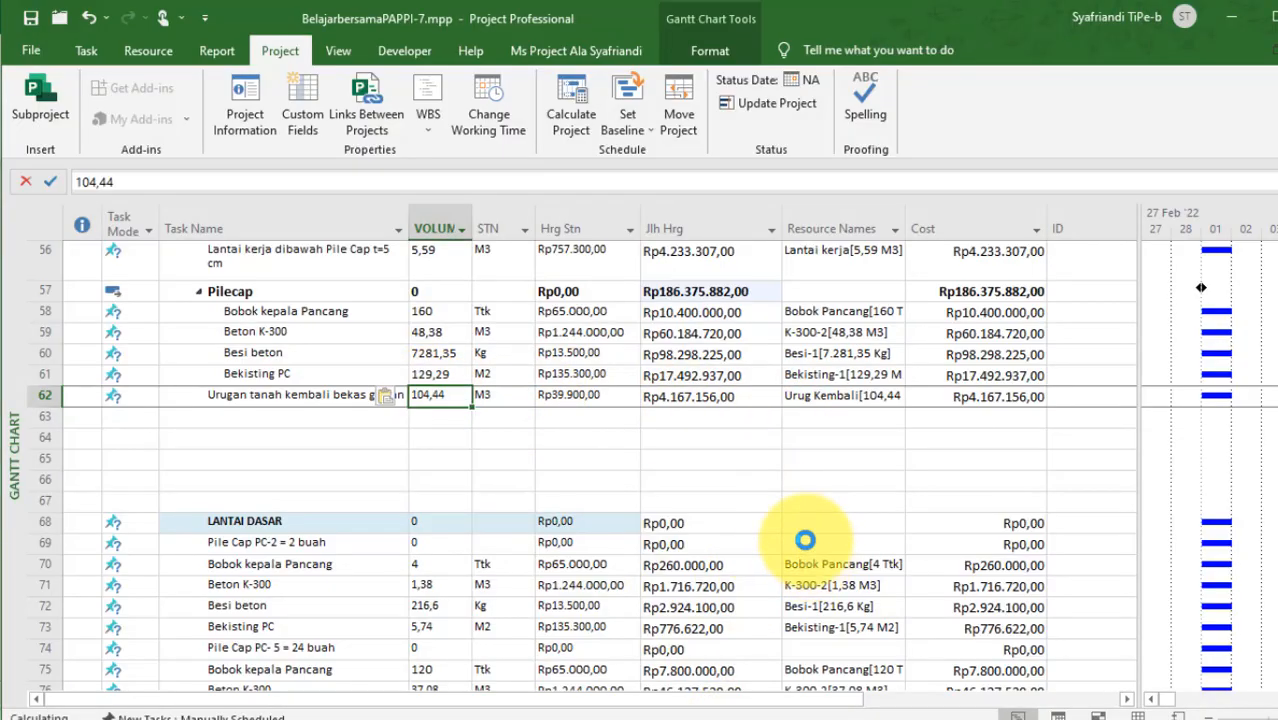
key(ctrl+v)
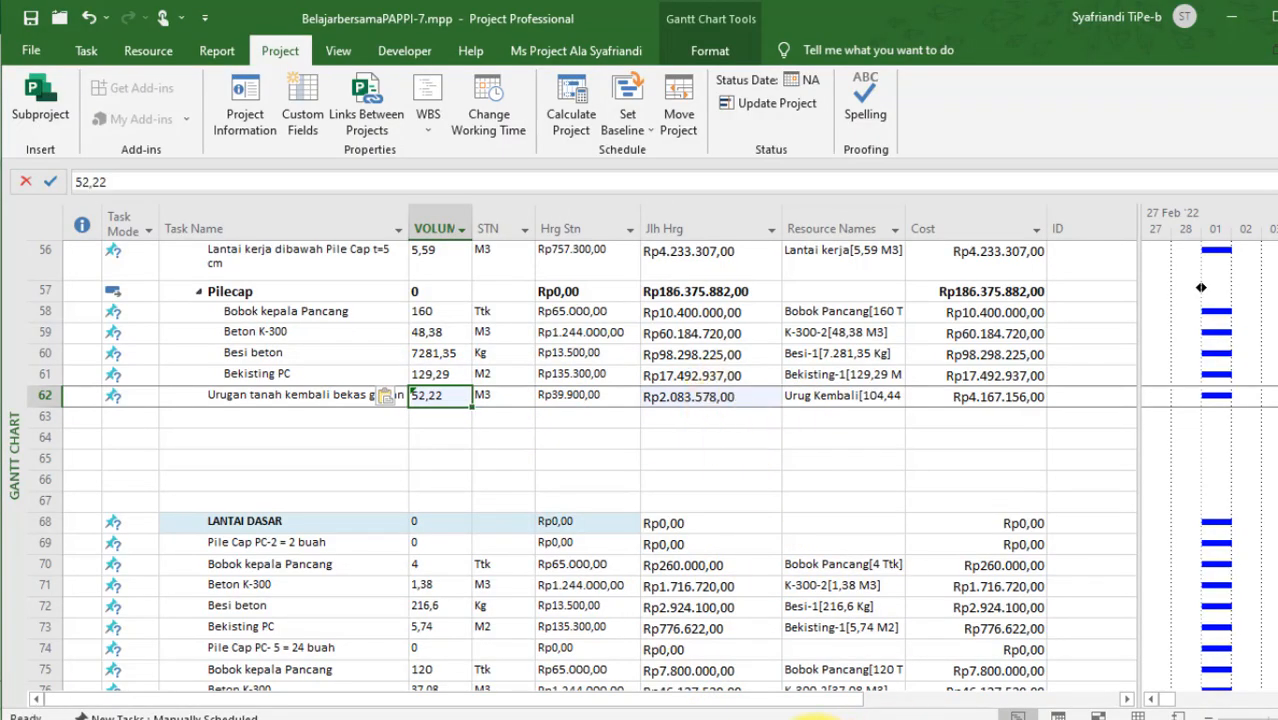
Copy the resource Urug Kembali[52,22] from Excel cell J45 into the resource names of Urugan tanah kembali bekas galian in Project.
key(alt+Tab)
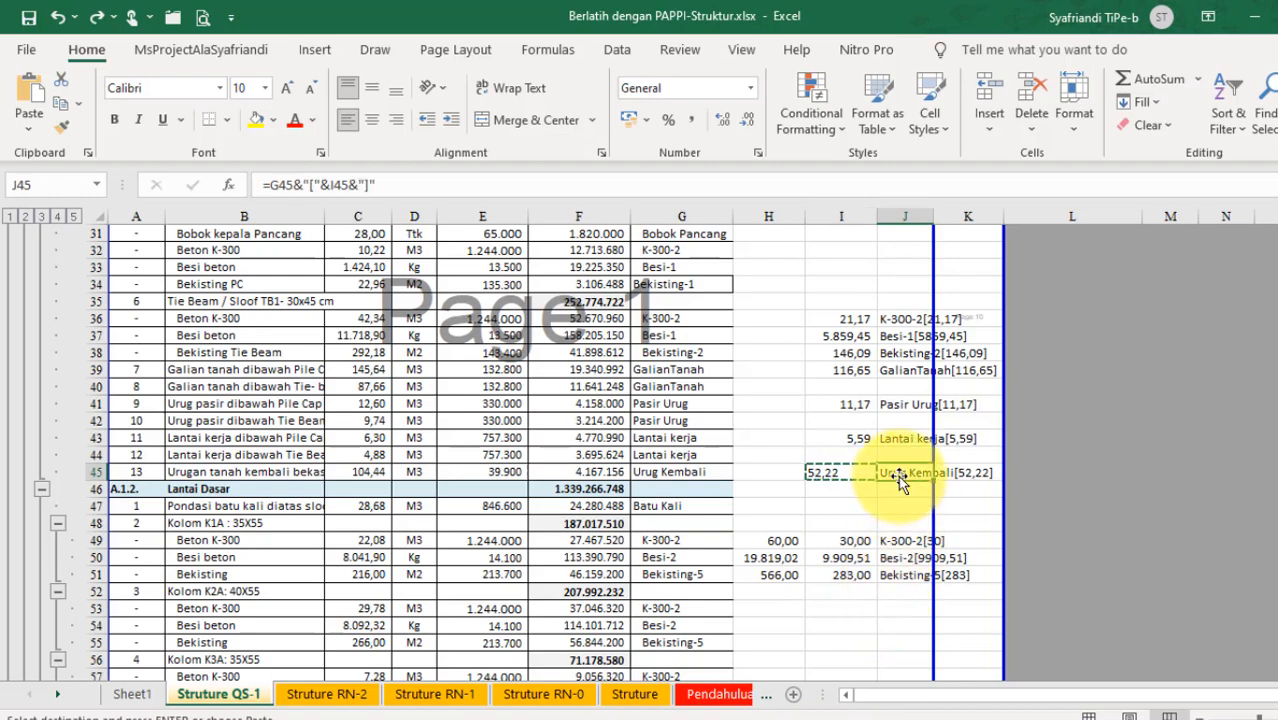
key(ctrl+c)
key(alt+Tab)
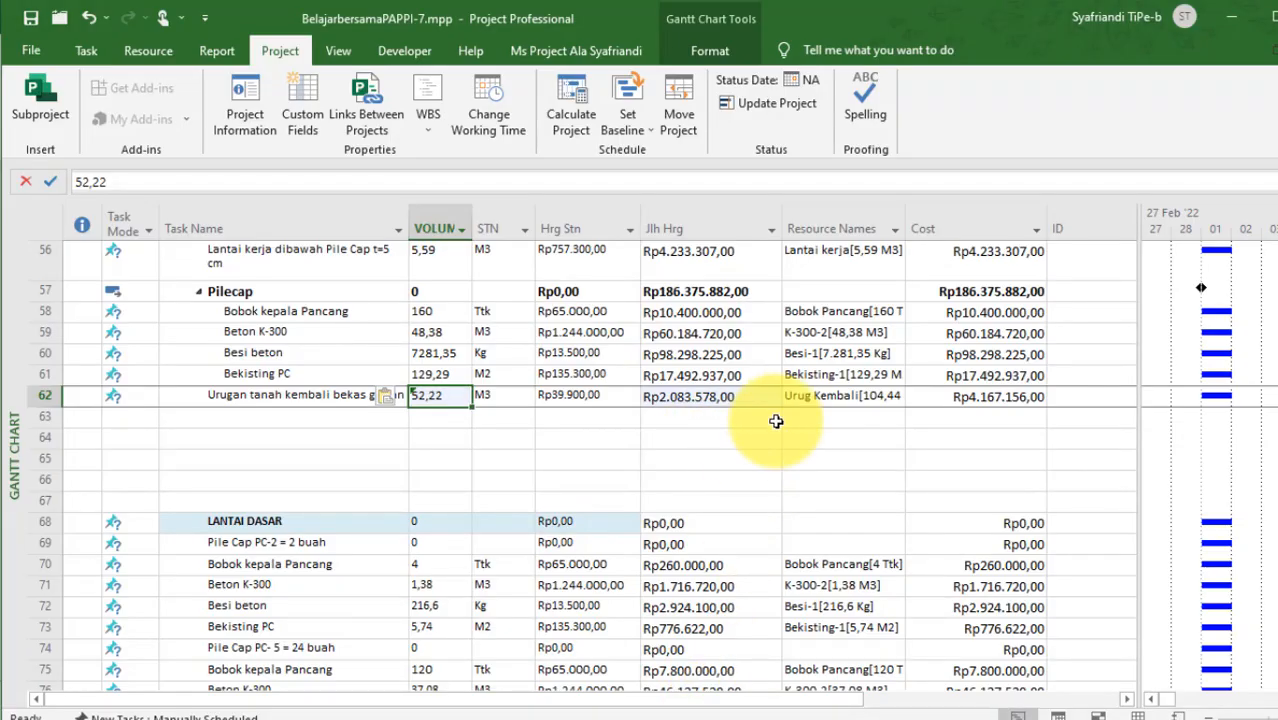
click(793, 396)
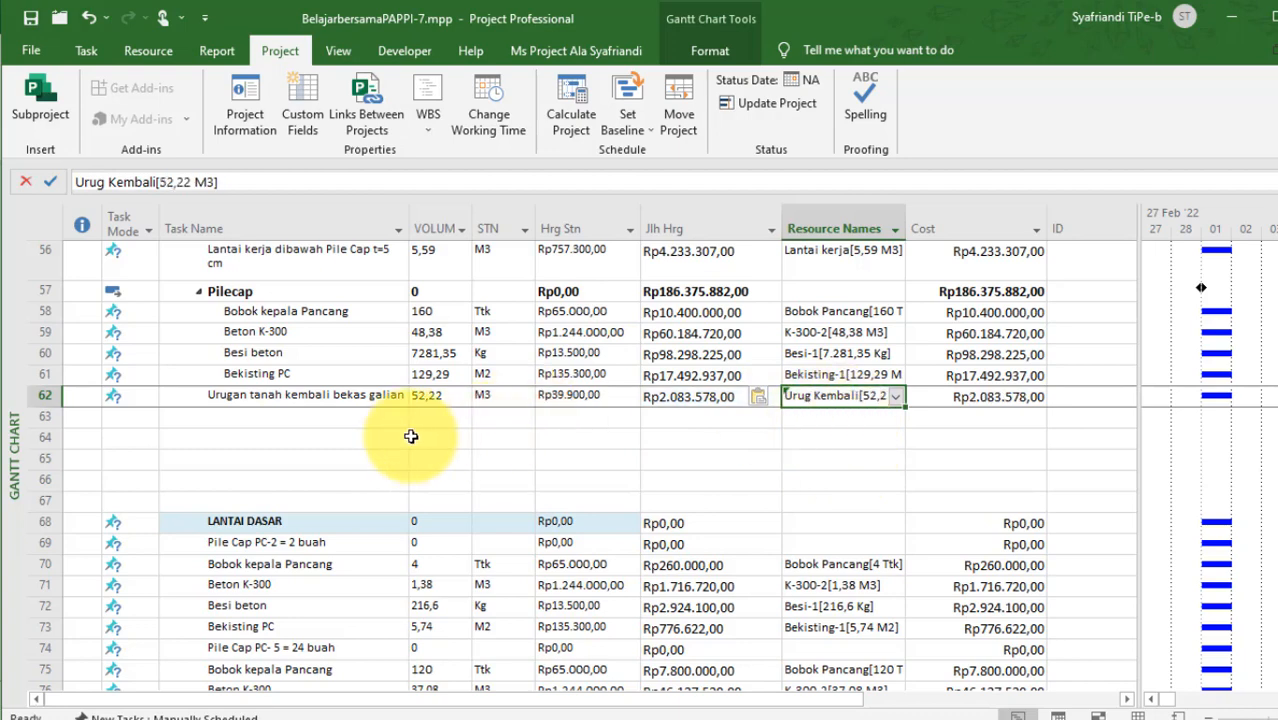
Delete the two blank rows below Zona A and indent Pile Cap dan Tie Beam through Urugan tanah kembali bekas galian under Zona A.
scroll(414, 436, up, 3)
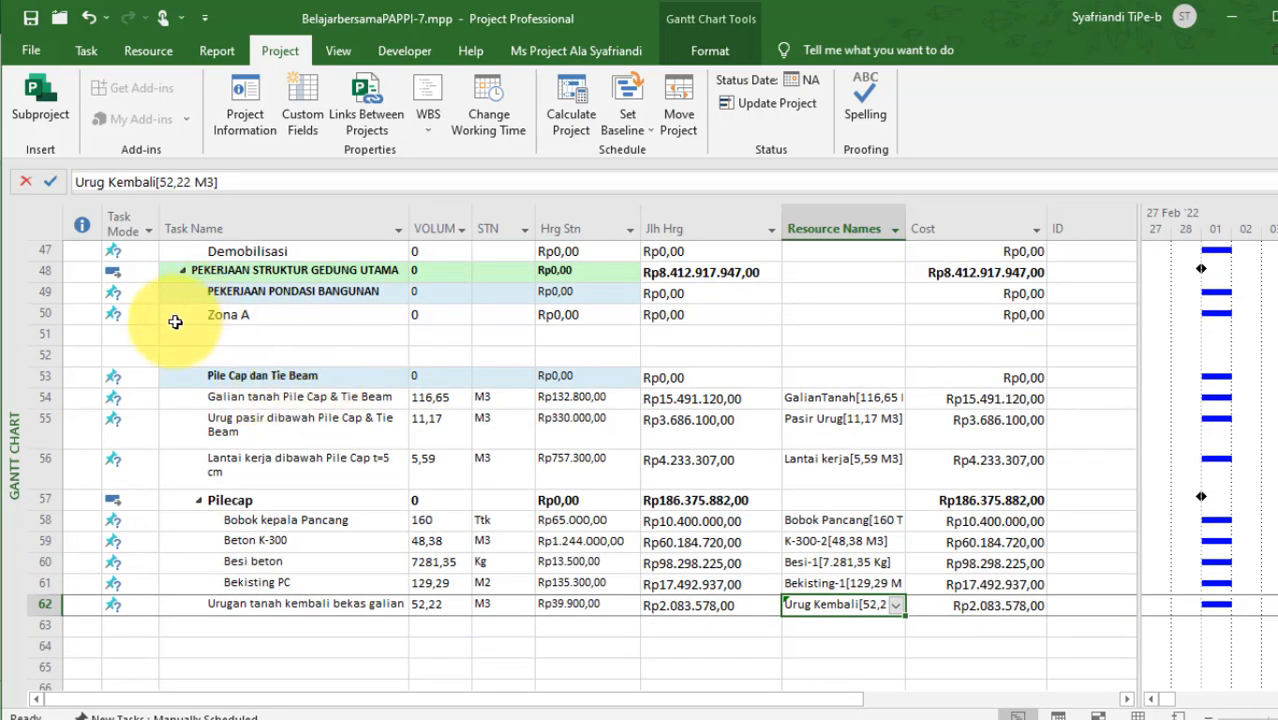
drag(44, 334, 47, 357)
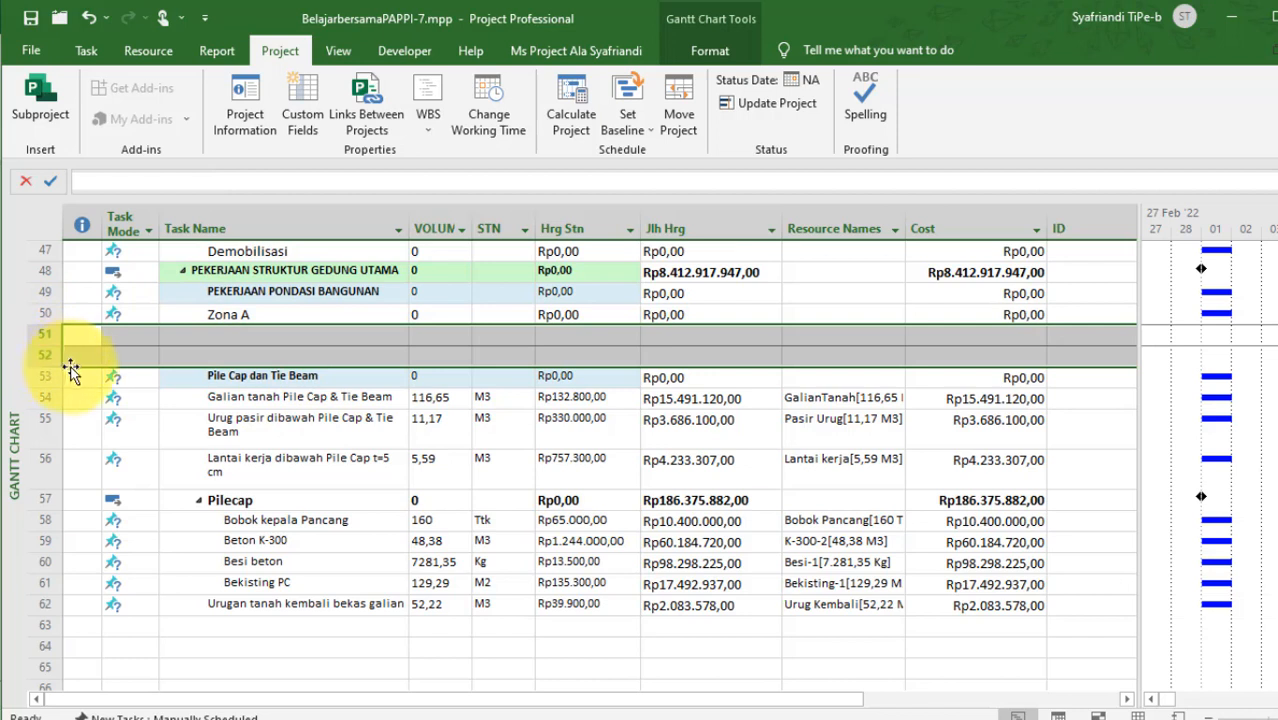
key(Delete)
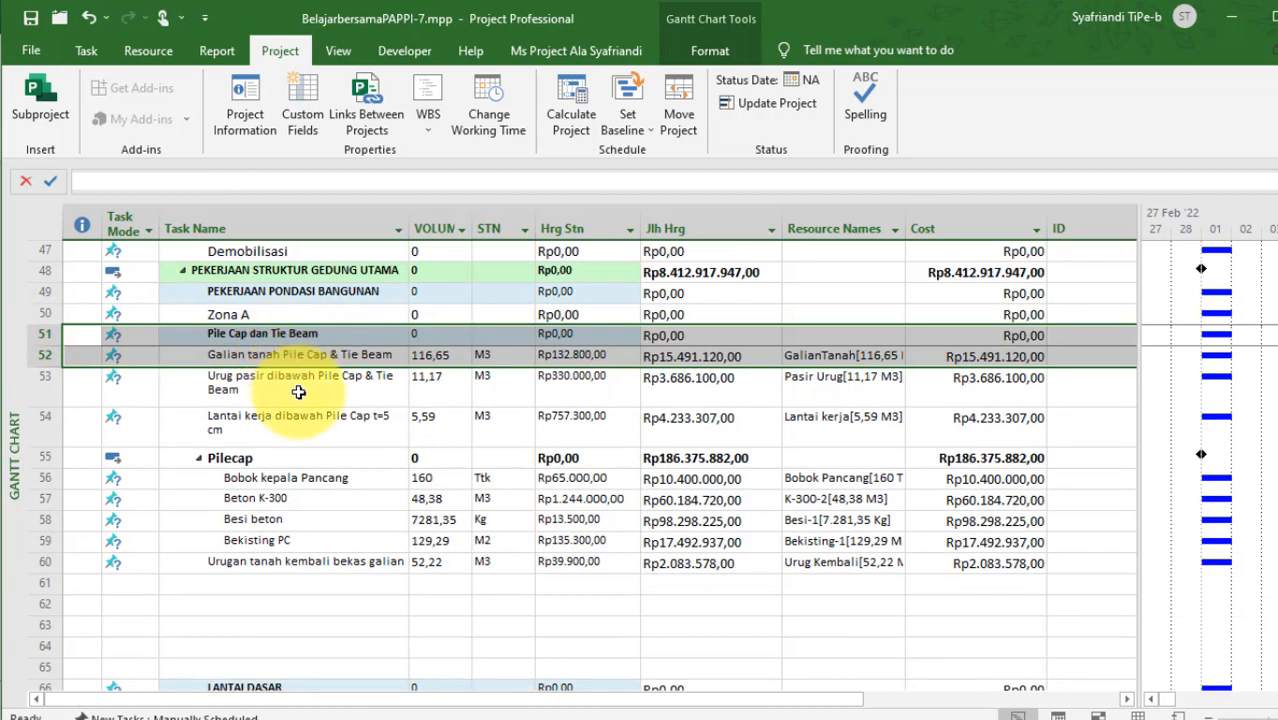
shift+click(311, 555)
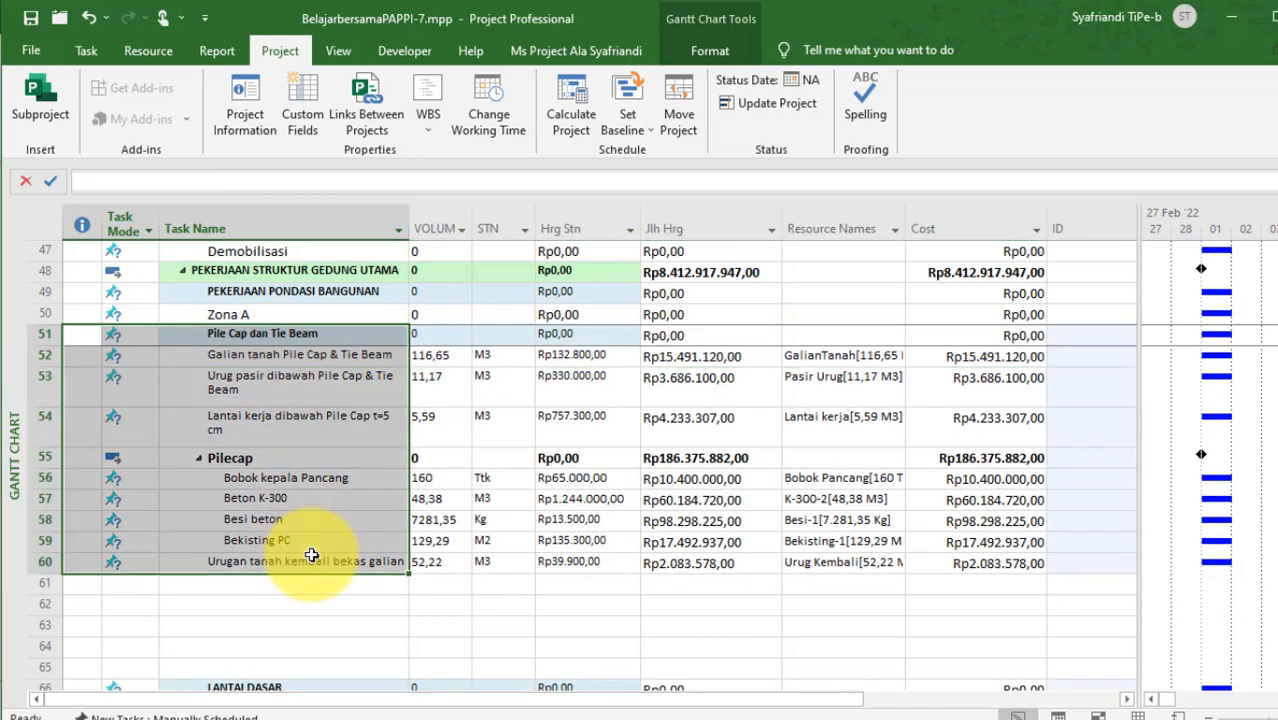
key(alt+shift+Right)
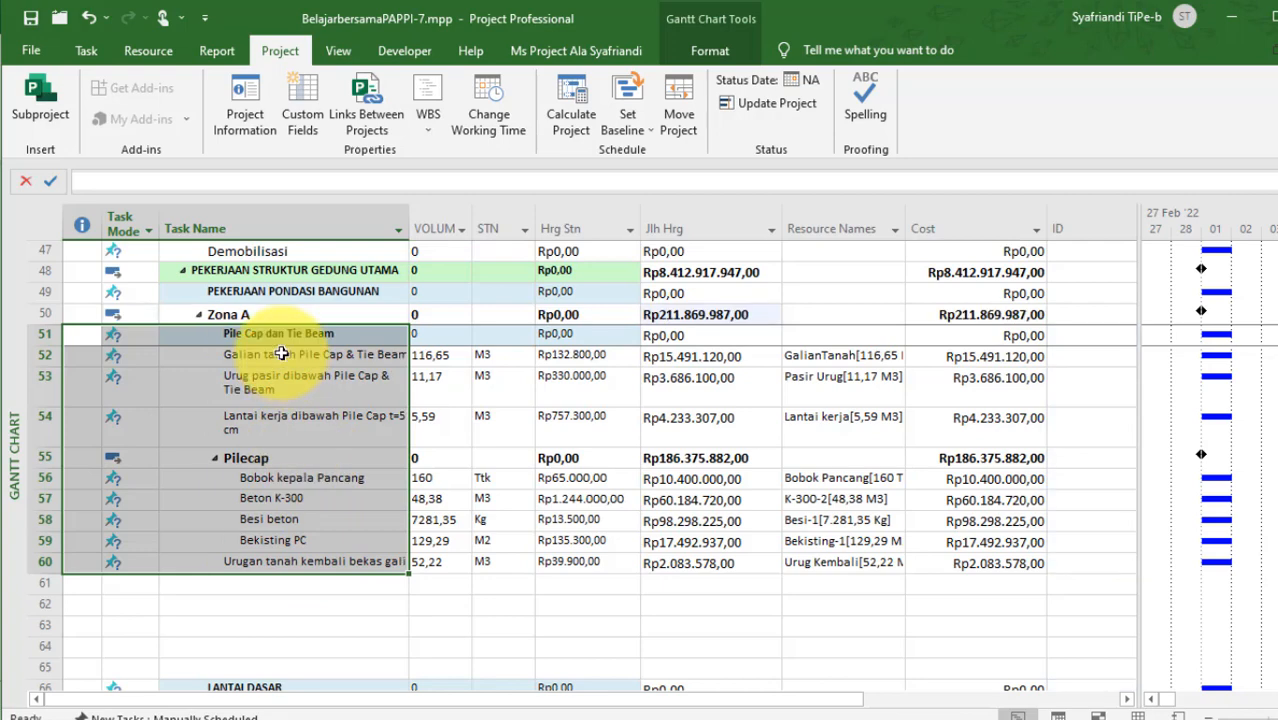
Collapse Zona A and paste a copy of it with all its subtasks into row 61.
click(203, 322)
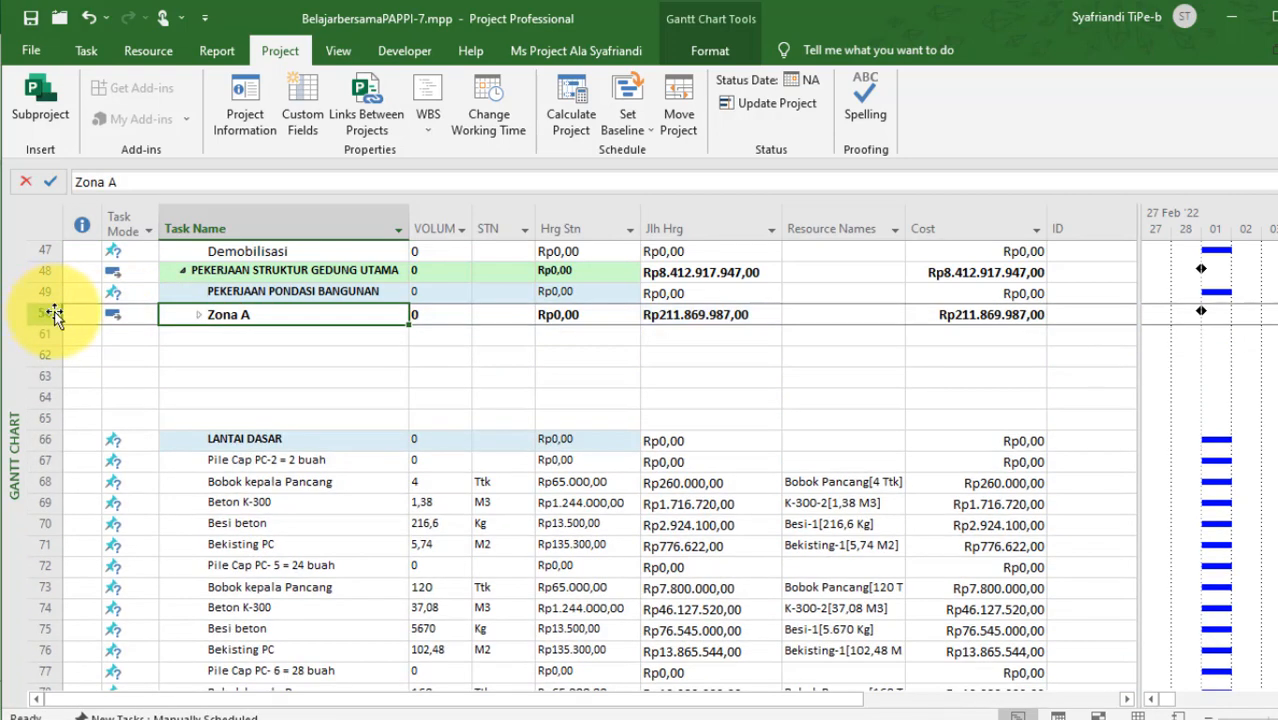
click(54, 314)
click(81, 338)
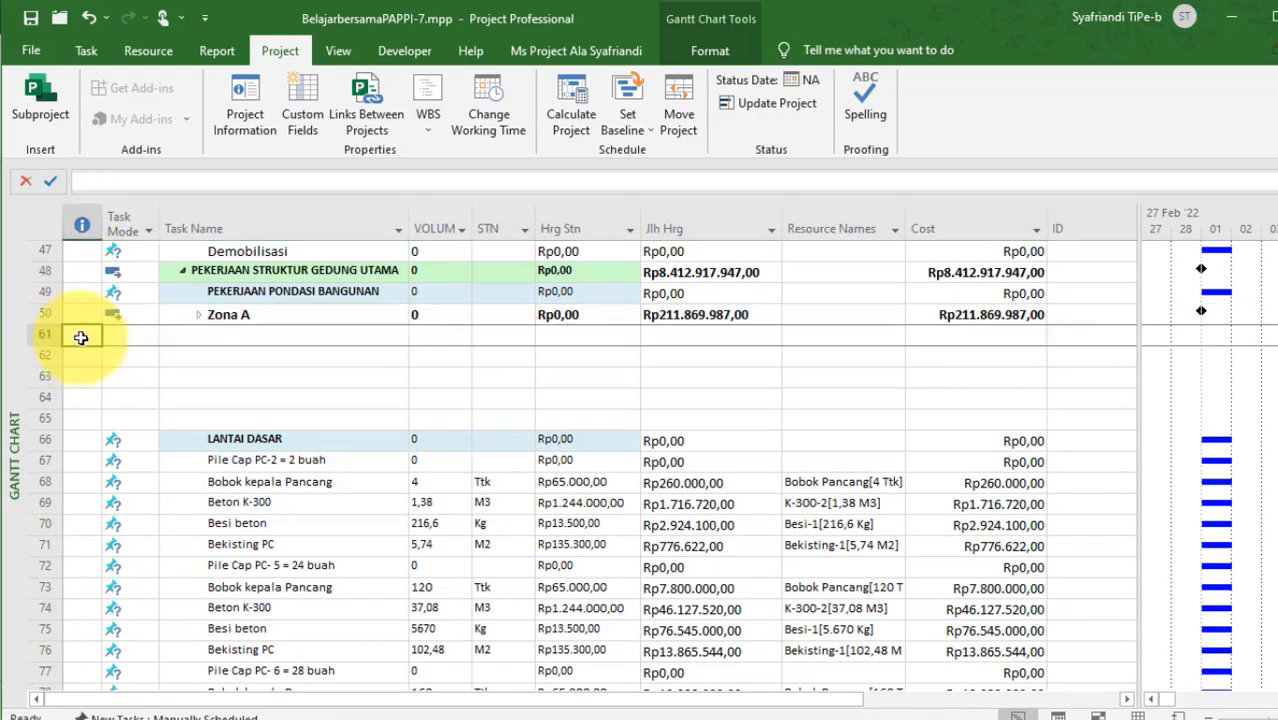
click(208, 338)
key(ctrl+v)
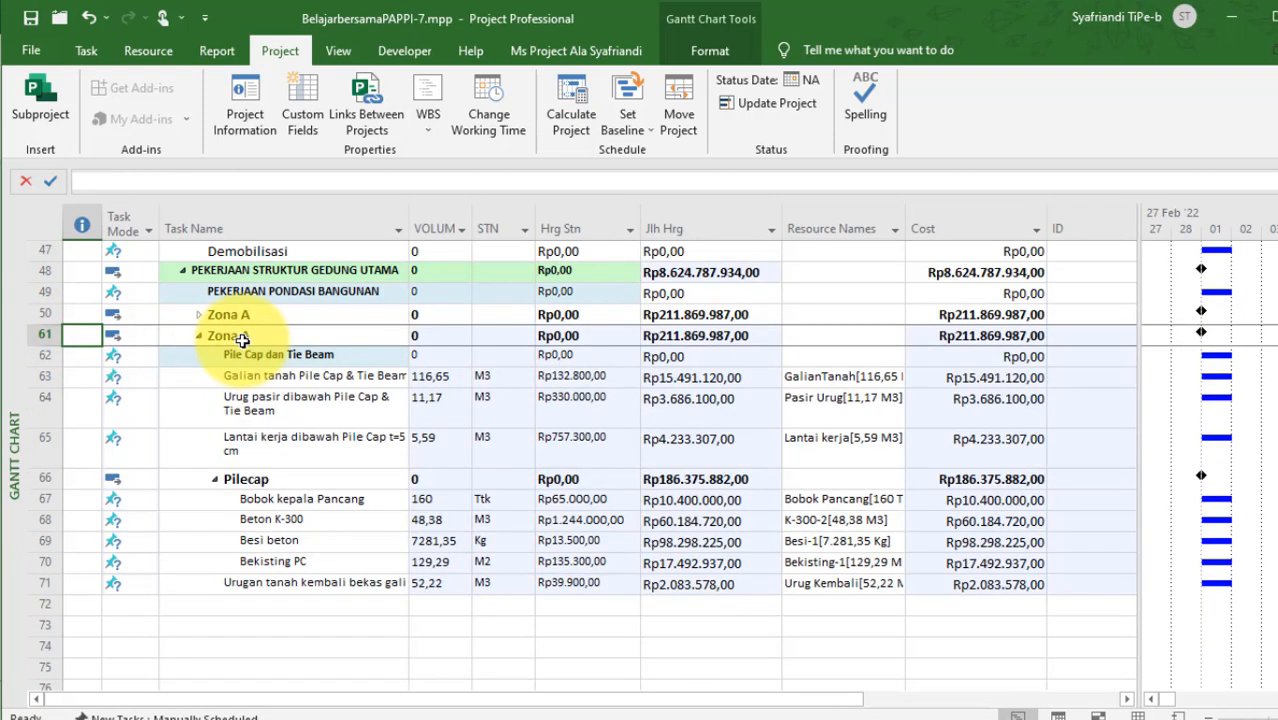
Rename the copied zone as Zona B and indent both zones with their subtasks under PEKERJAAN PONDASI BANGUNAN.
key(shift+Left)
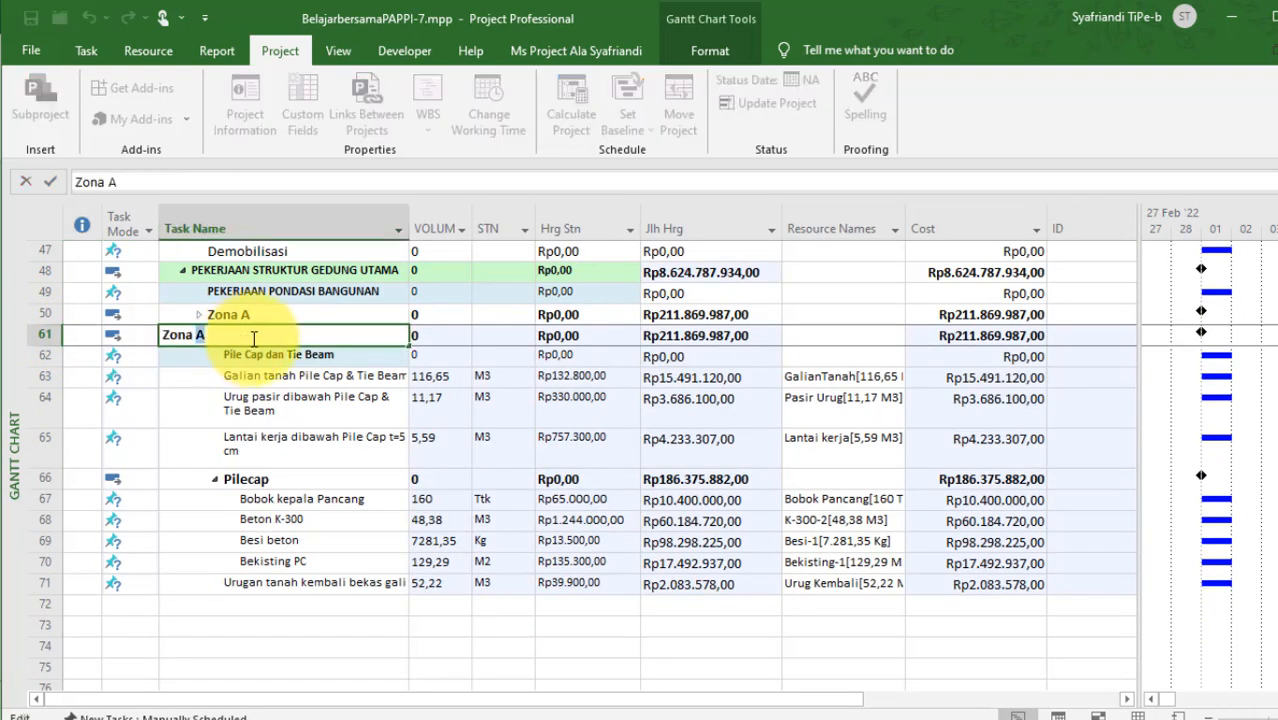
key(Up)
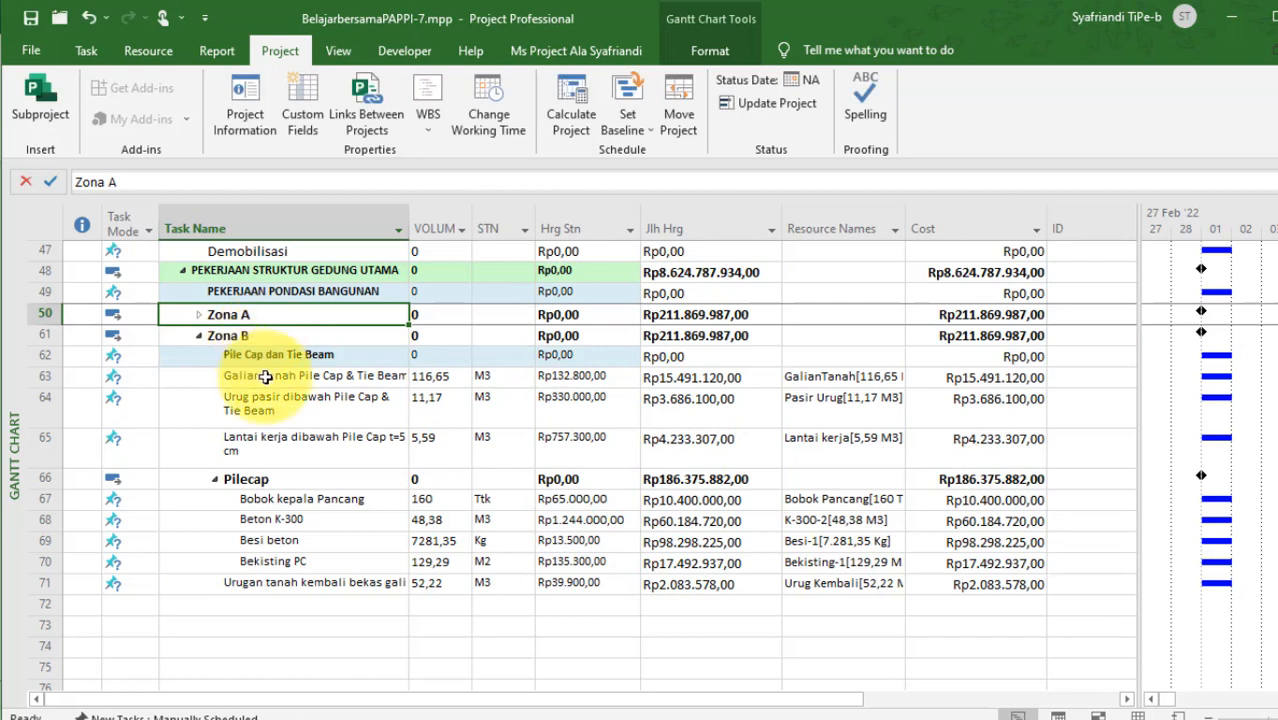
shift+click(297, 584)
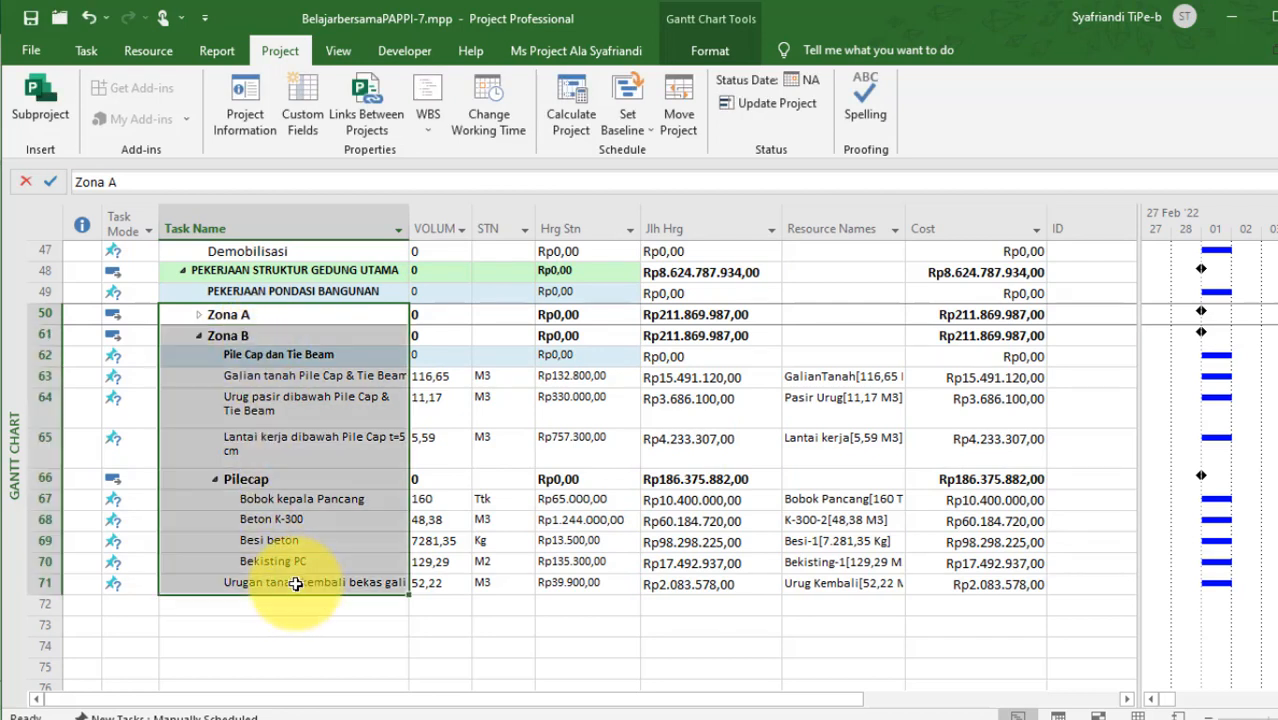
key(alt+shift+Right)
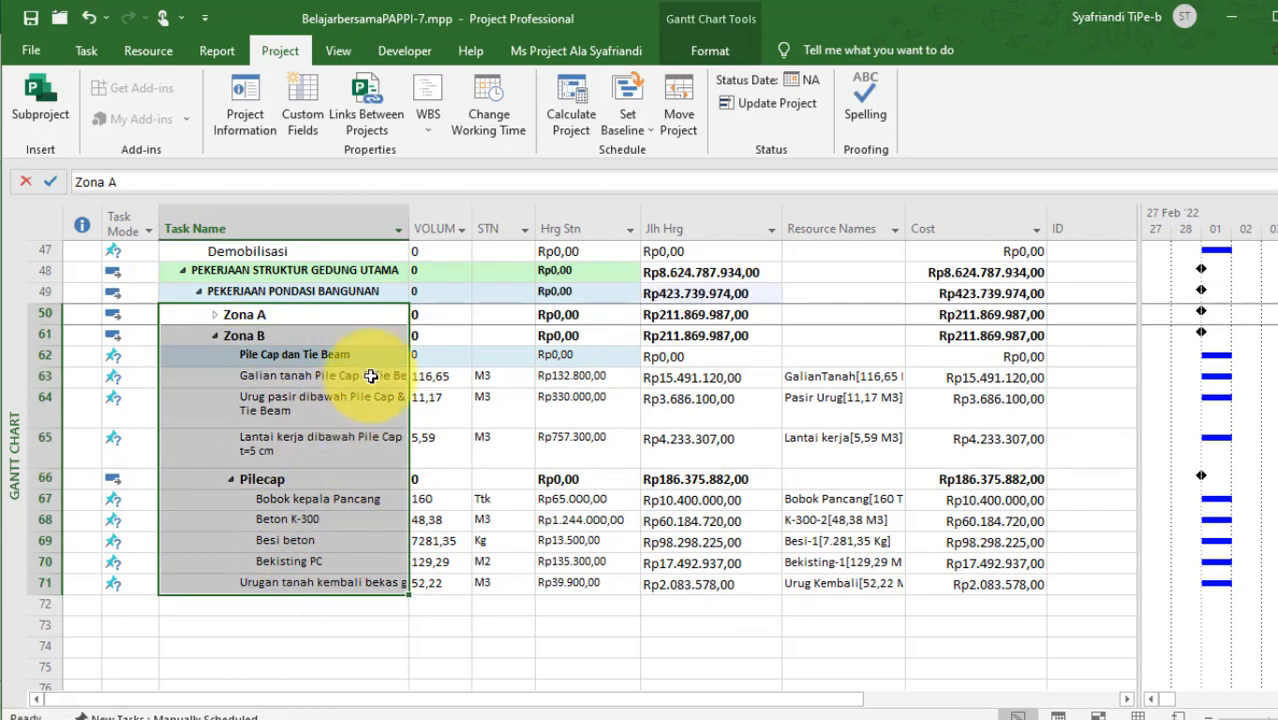
Compare the PEKERJAAN STRUKTUR total in Project with the one in cell F4 of the Excel sheet Struture.
click(689, 296)
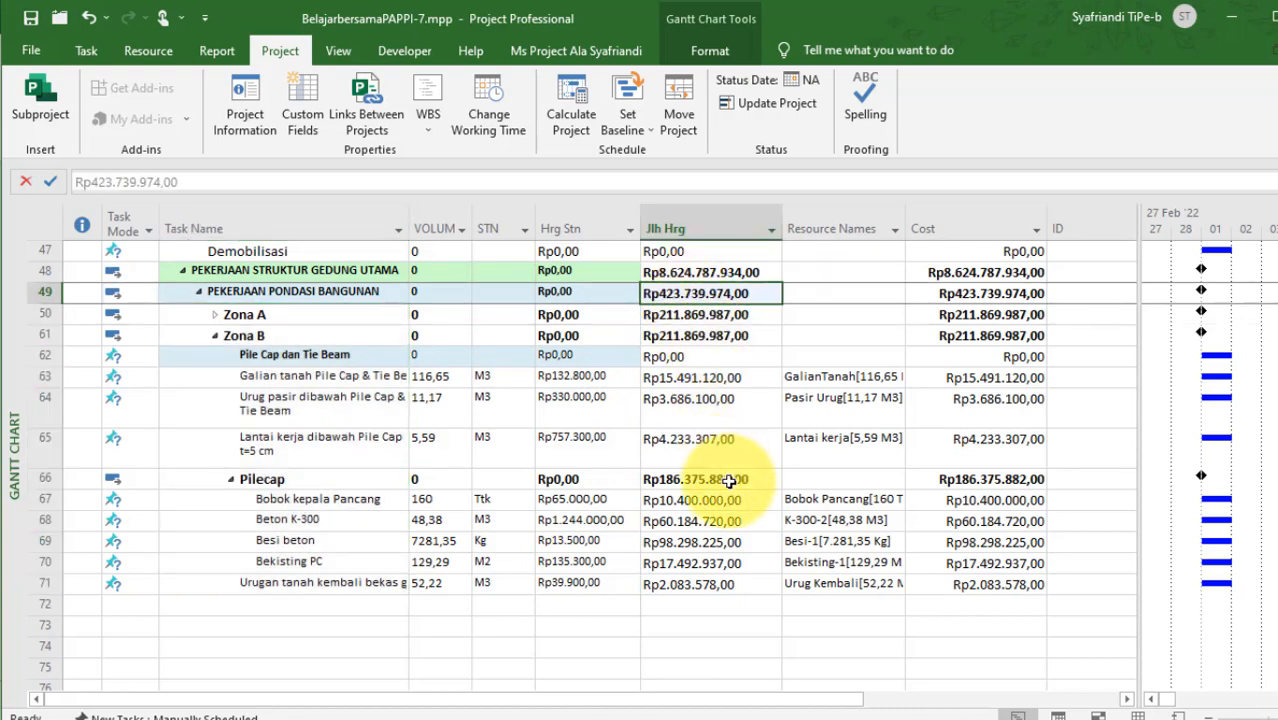
scroll(729, 482, up, 2)
scroll(729, 482, up, 3)
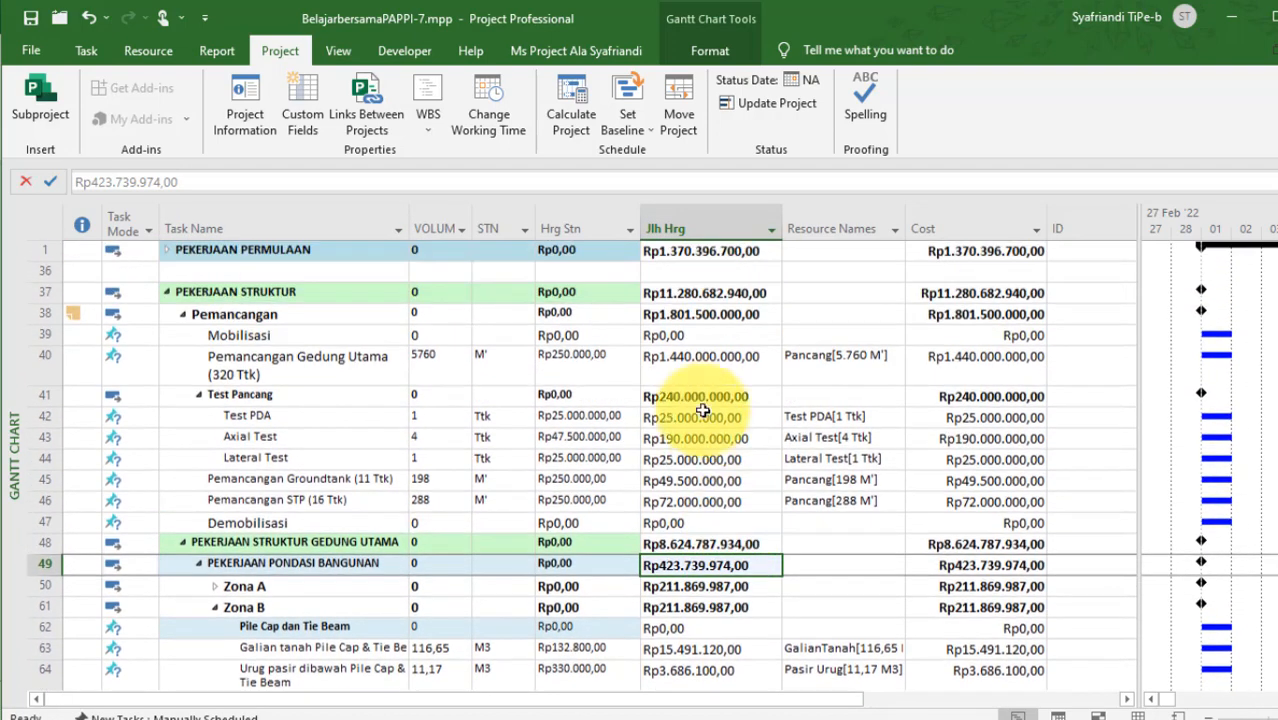
click(700, 293)
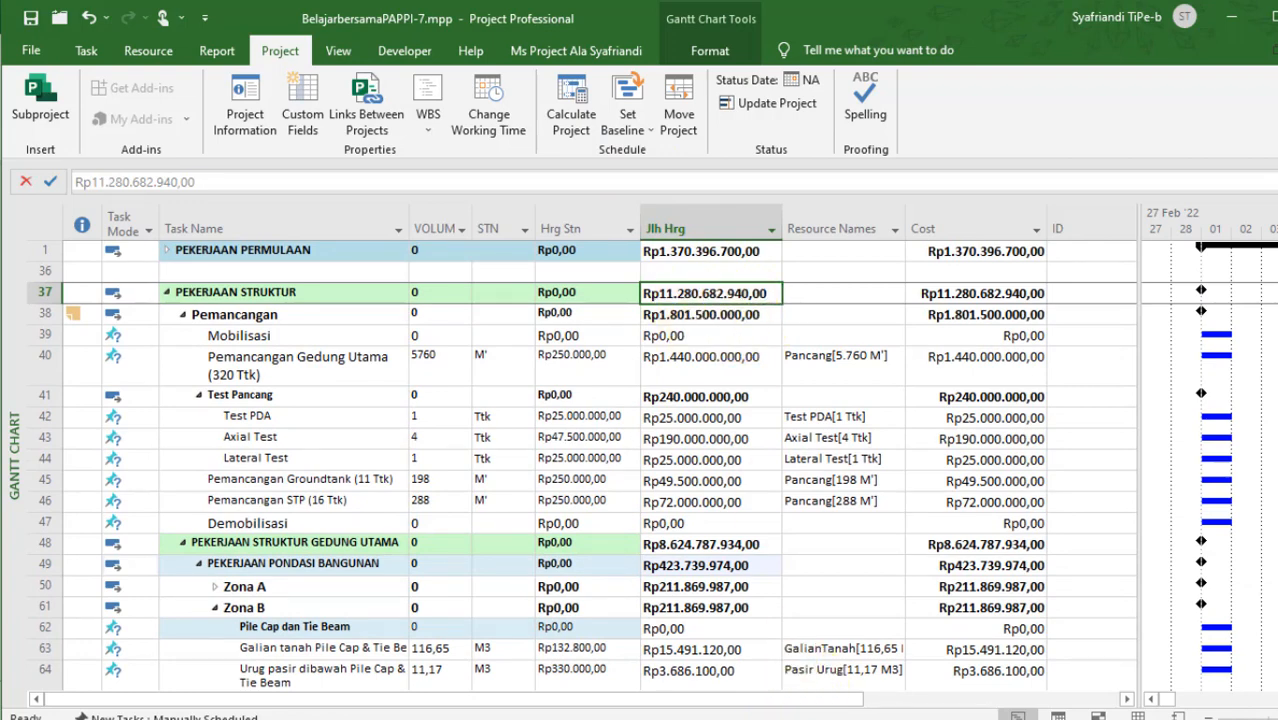
click(744, 718)
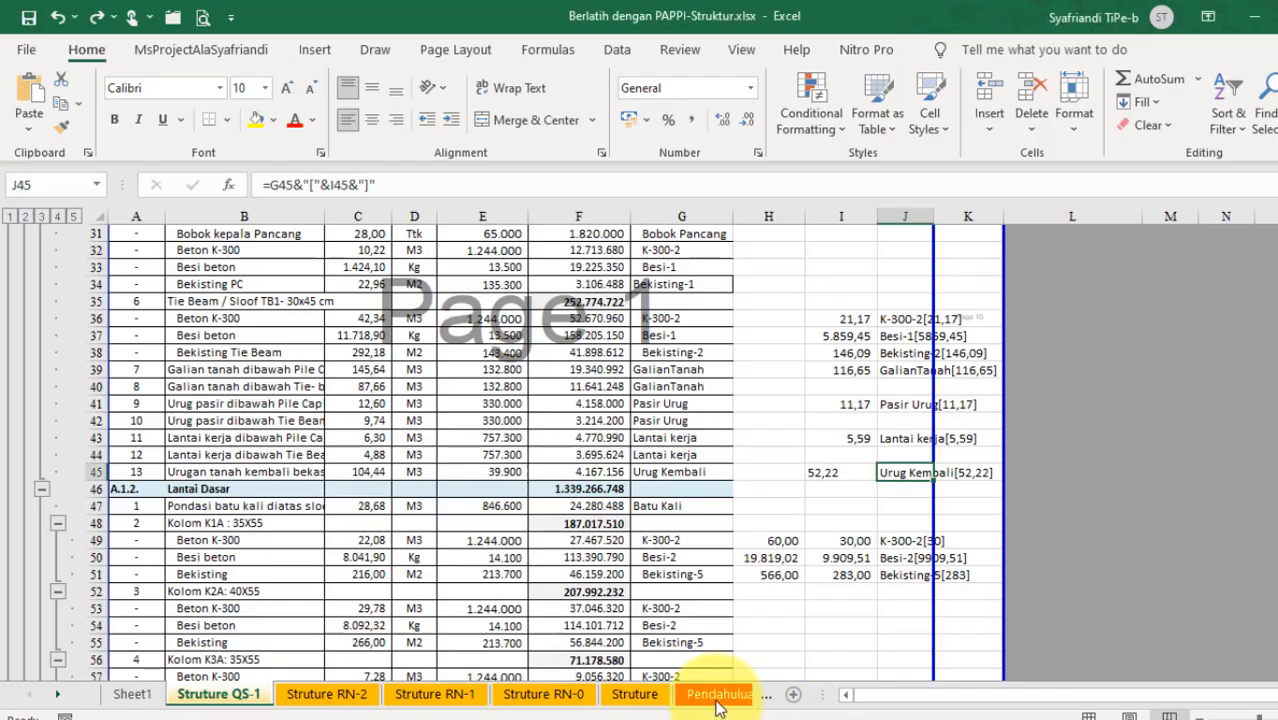
click(643, 695)
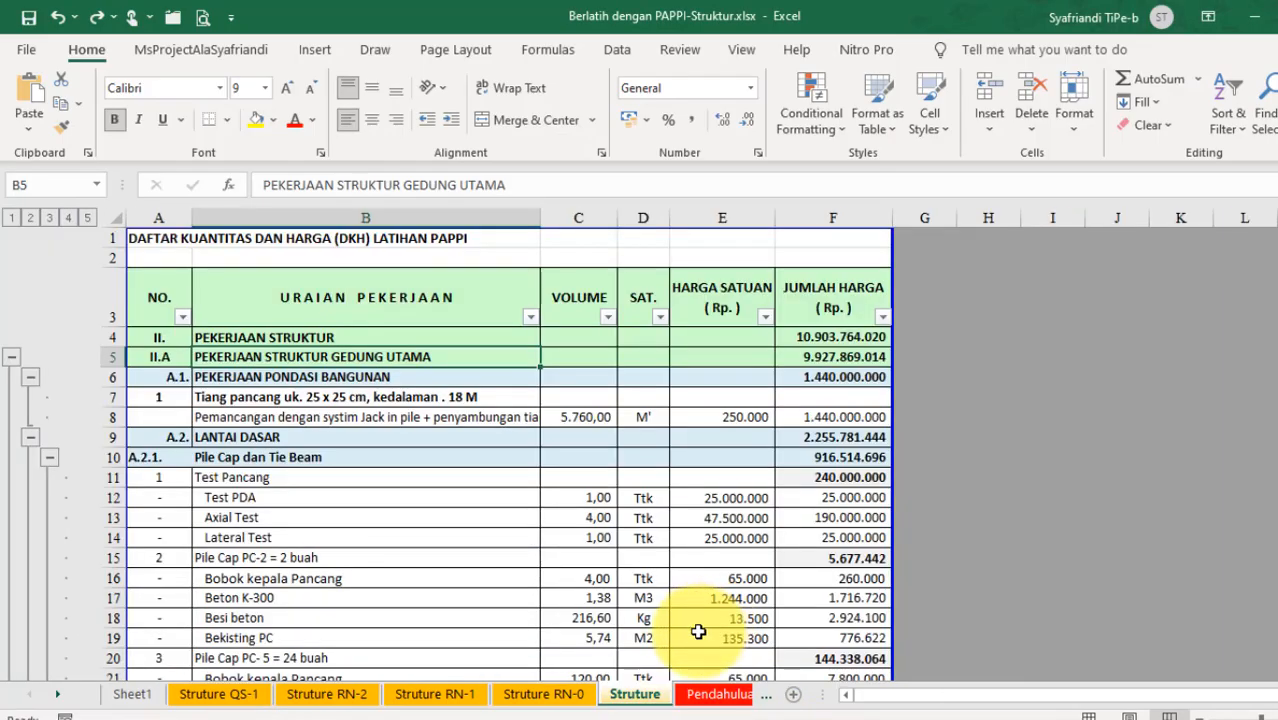
click(834, 338)
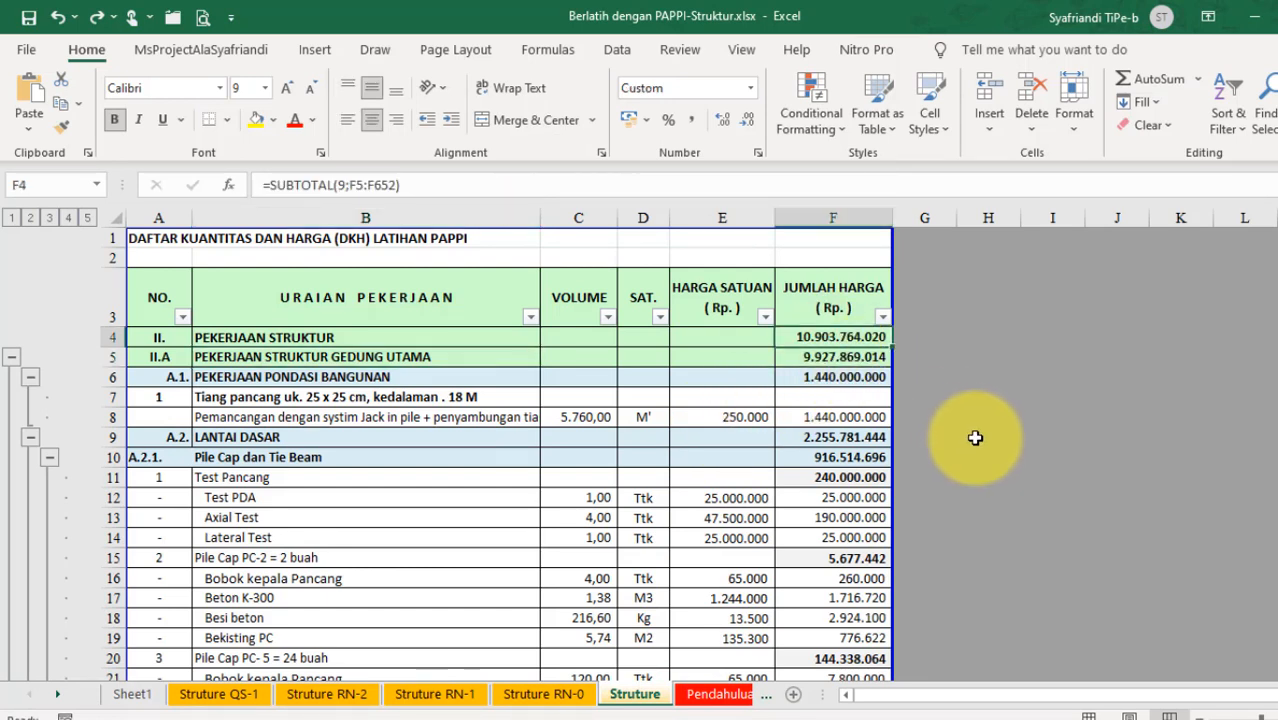
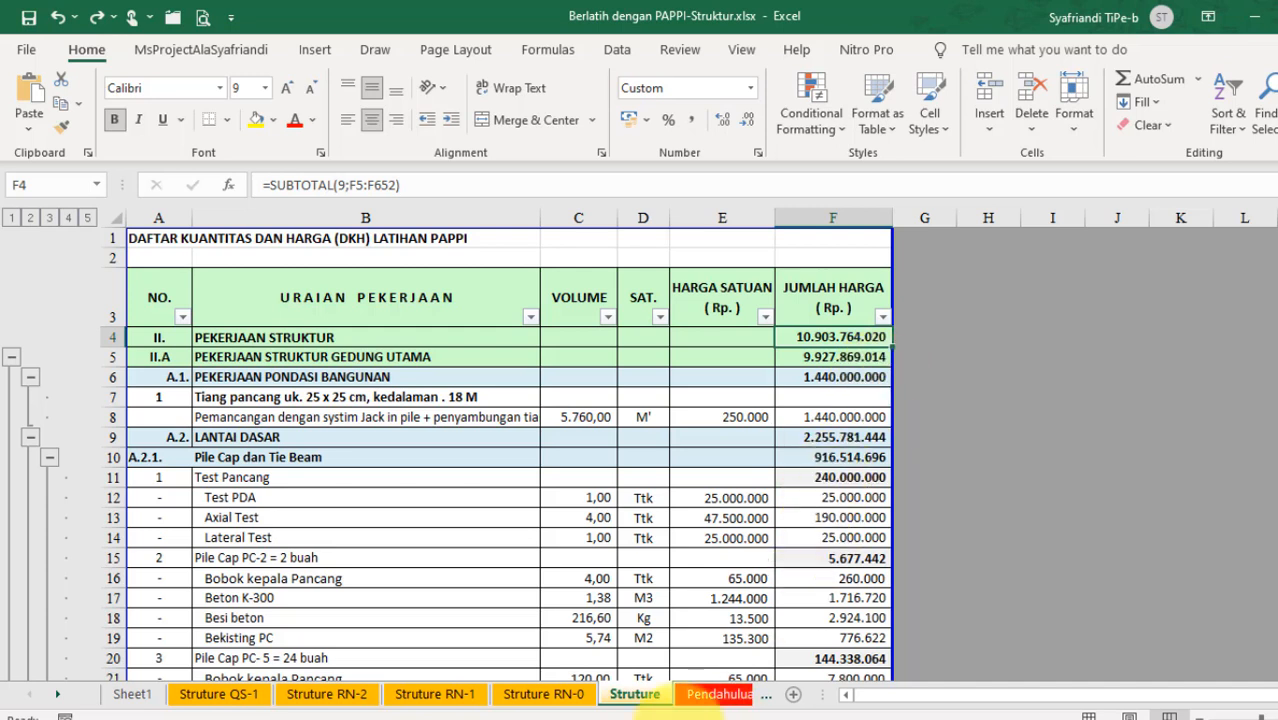
Switch to Project and review the original pile cap and tie beam tasks in rows 83 to 107 below LANTAI DASAR.
click(722, 719)
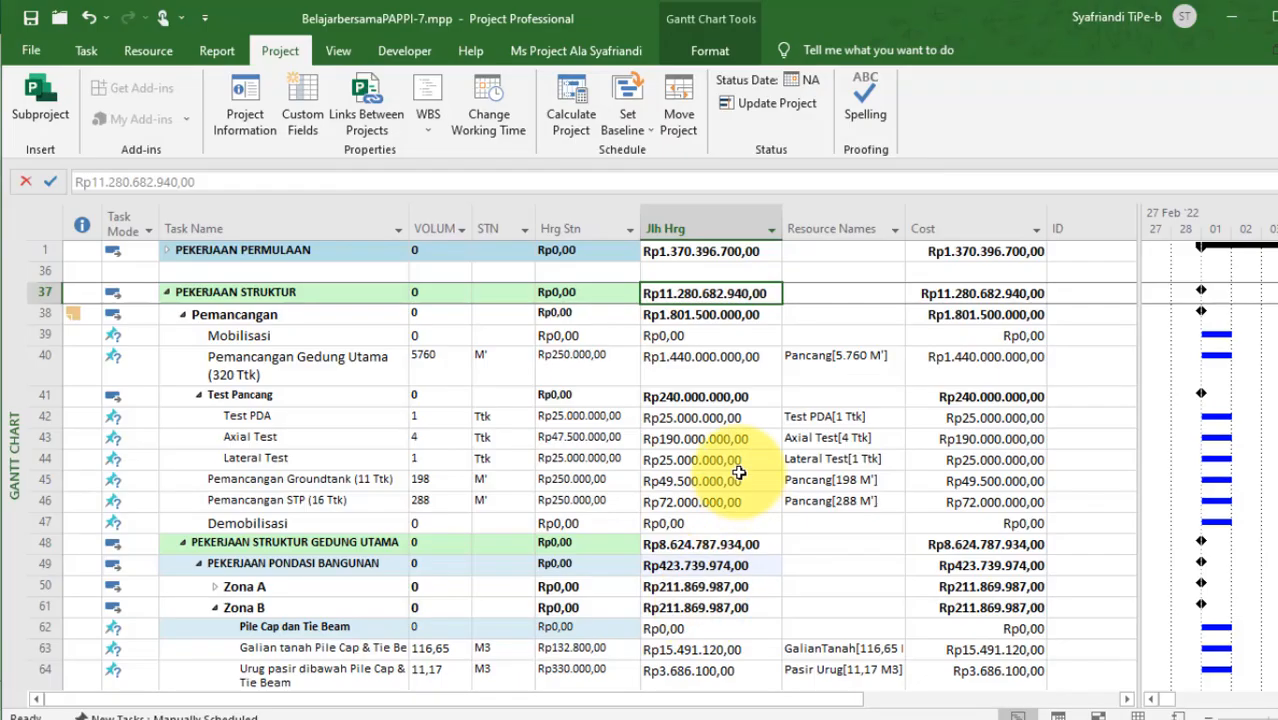
scroll(438, 535, down, 8)
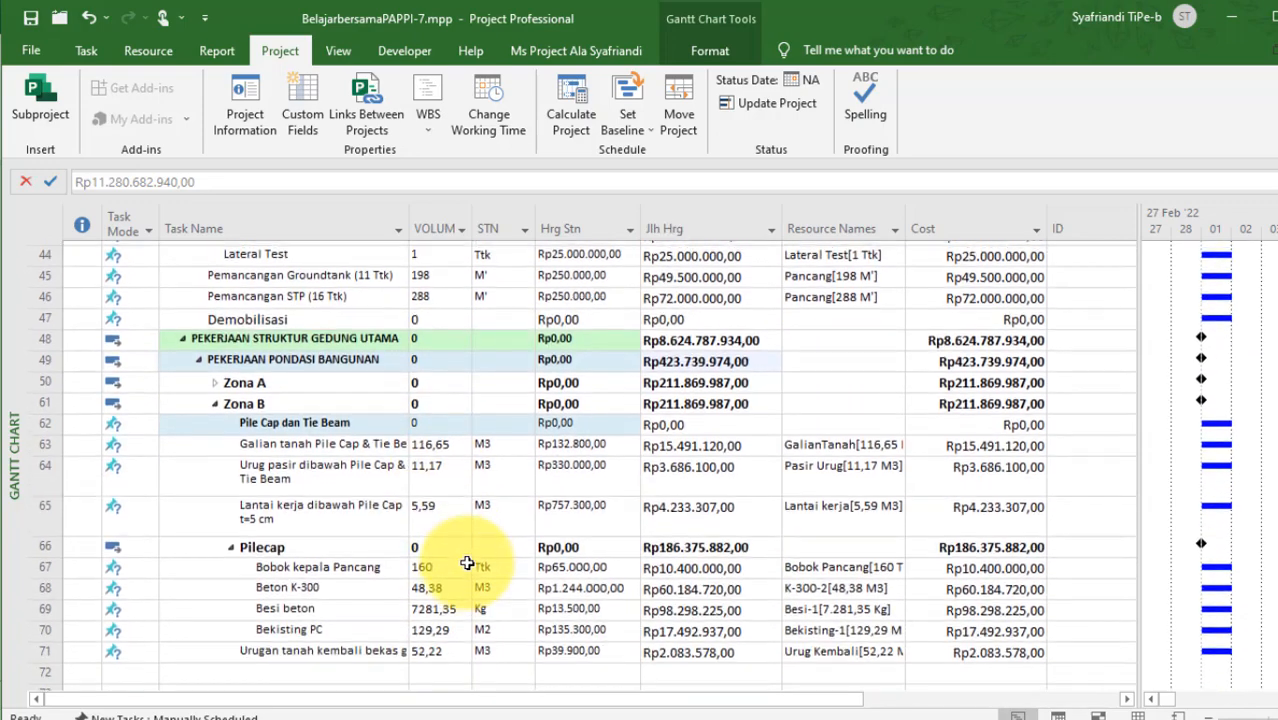
scroll(476, 541, down, 4)
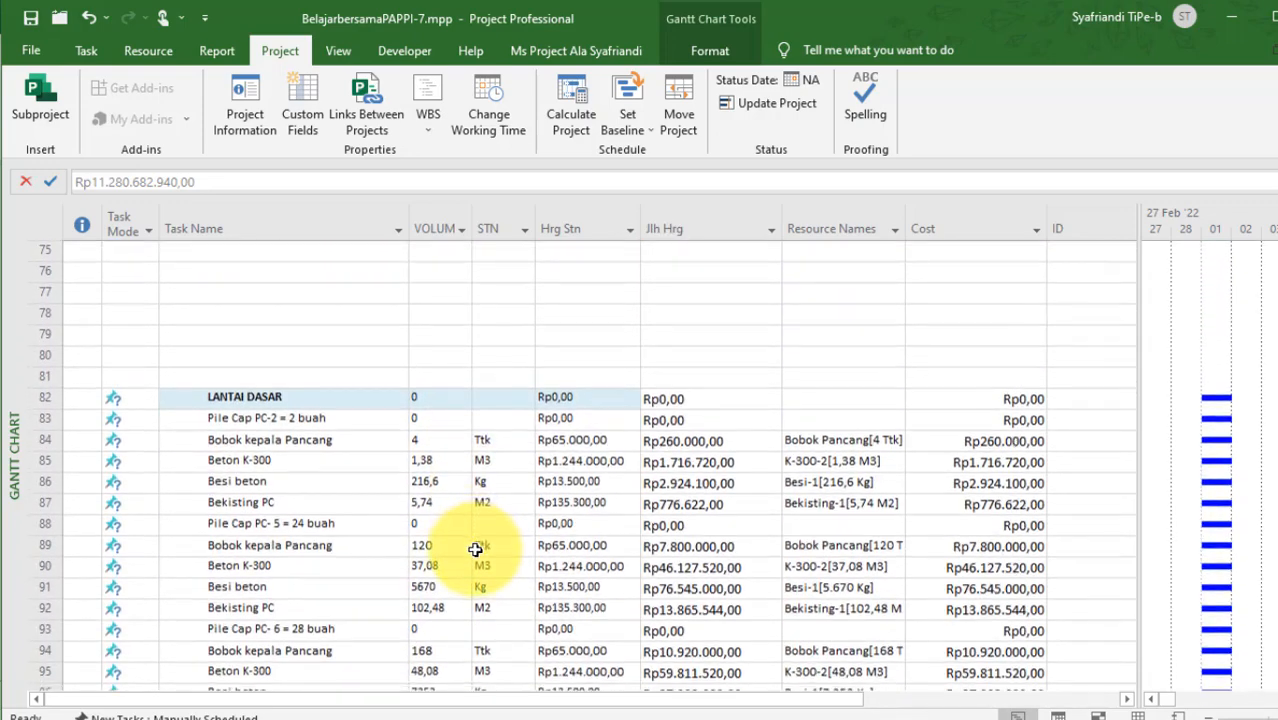
scroll(485, 527, up, 2)
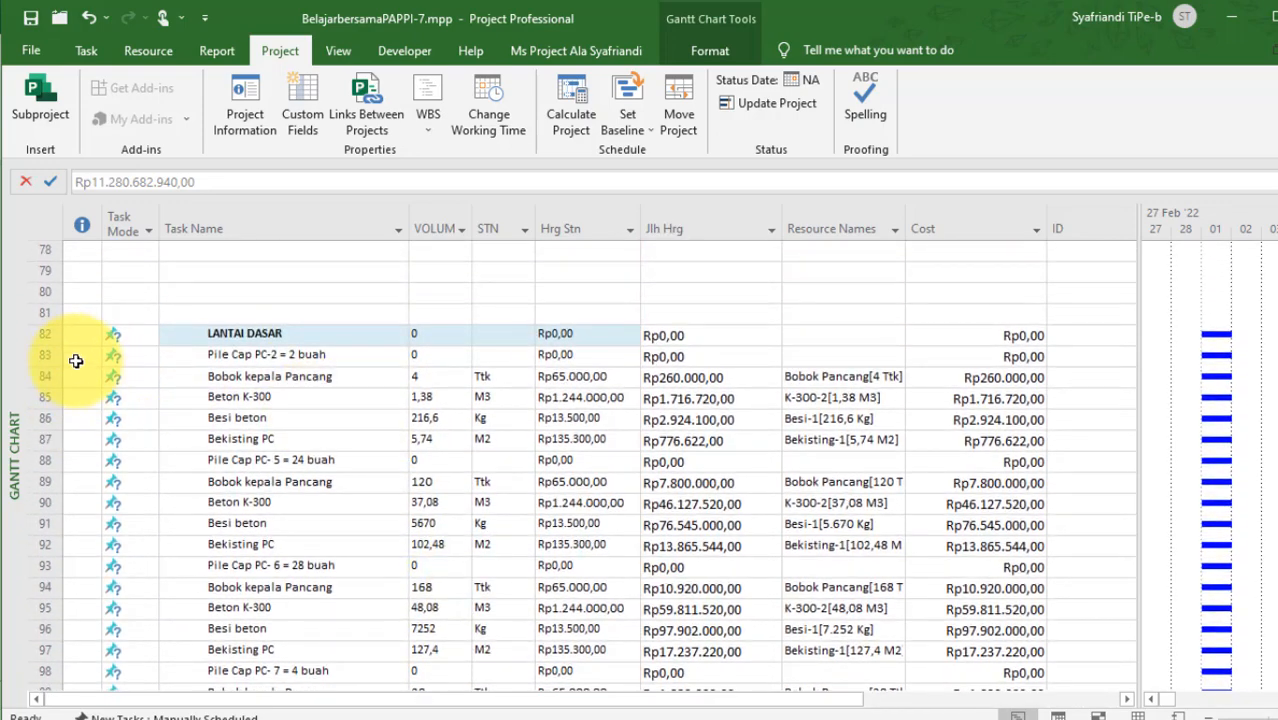
click(41, 355)
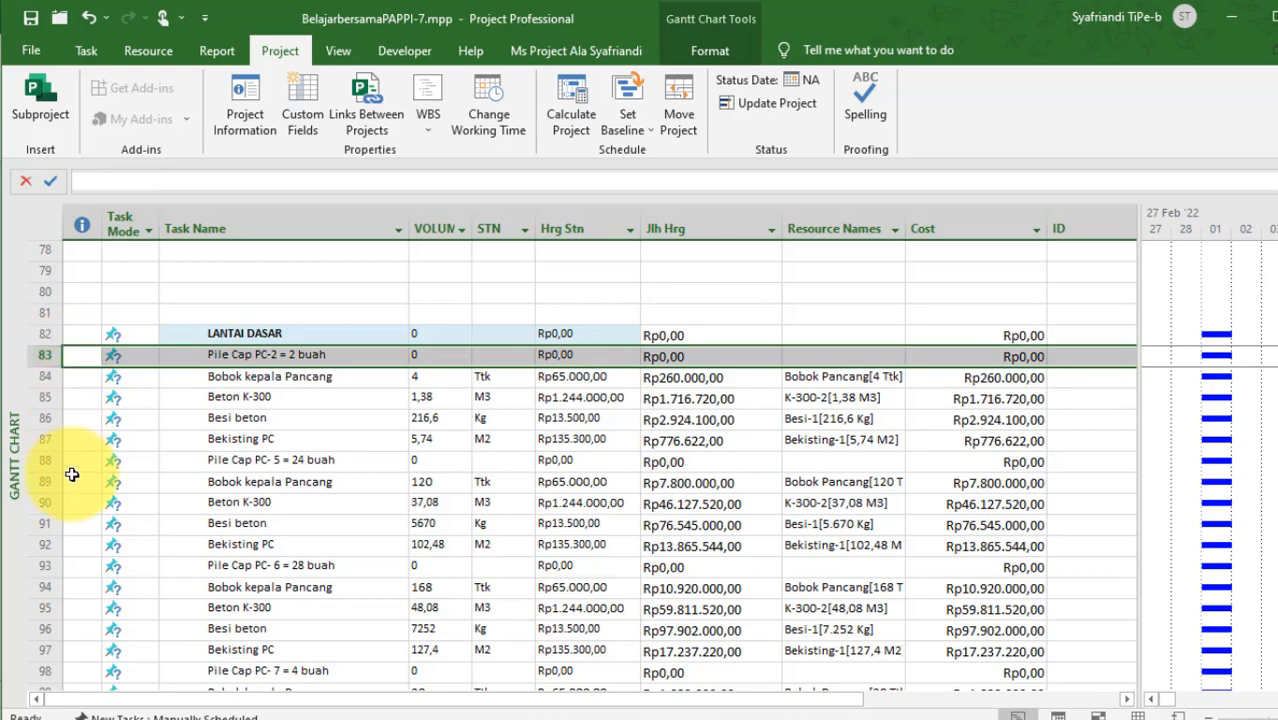
scroll(72, 474, down, 5)
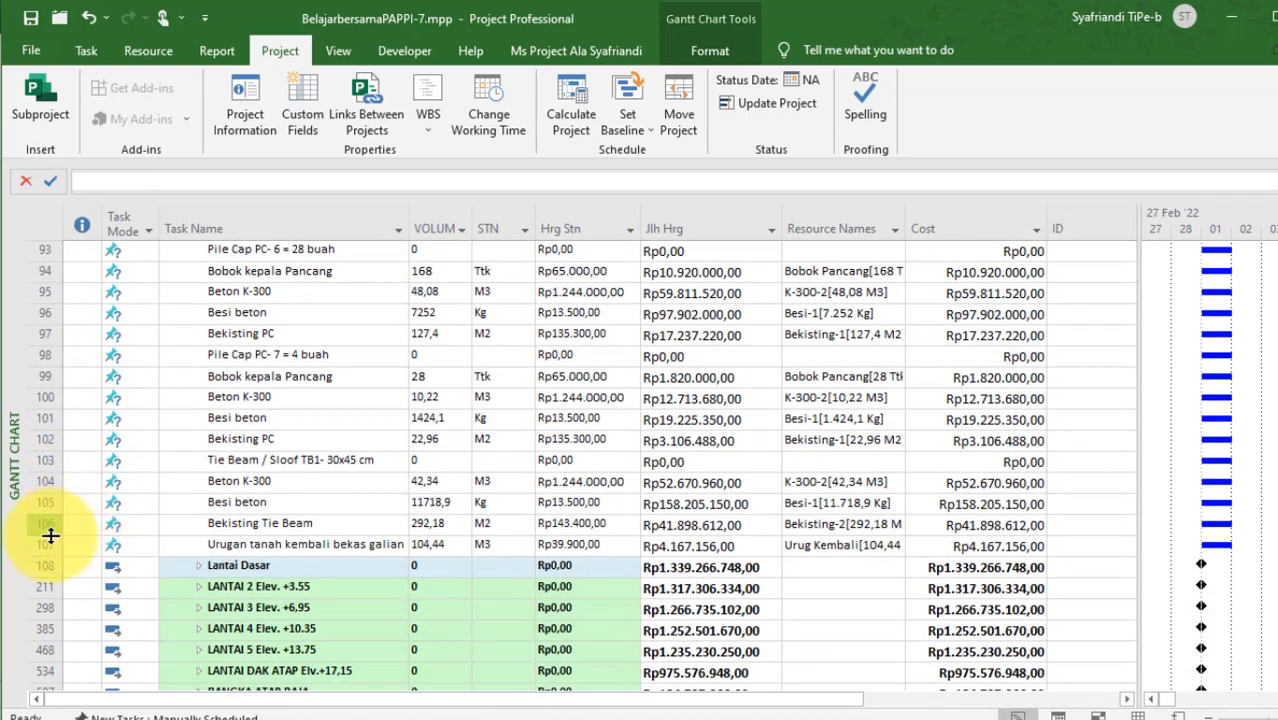
shift+click(46, 542)
scroll(241, 479, up, 4)
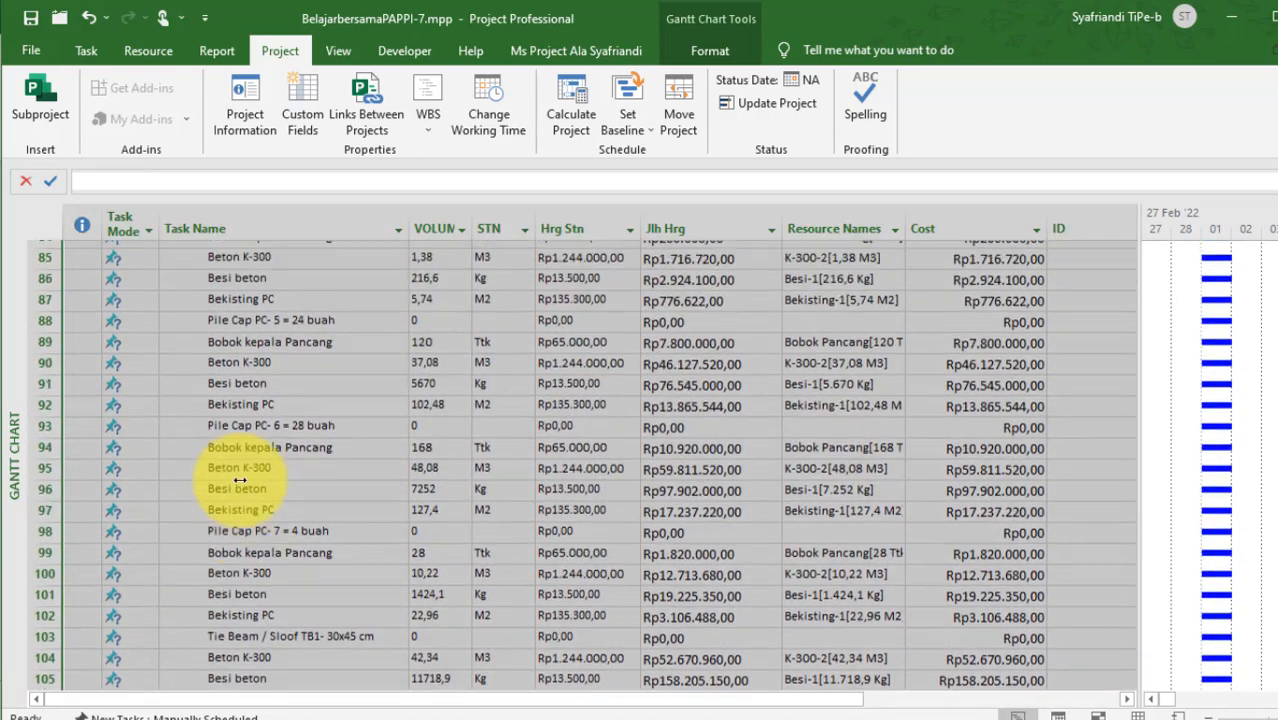
scroll(241, 479, up, 3)
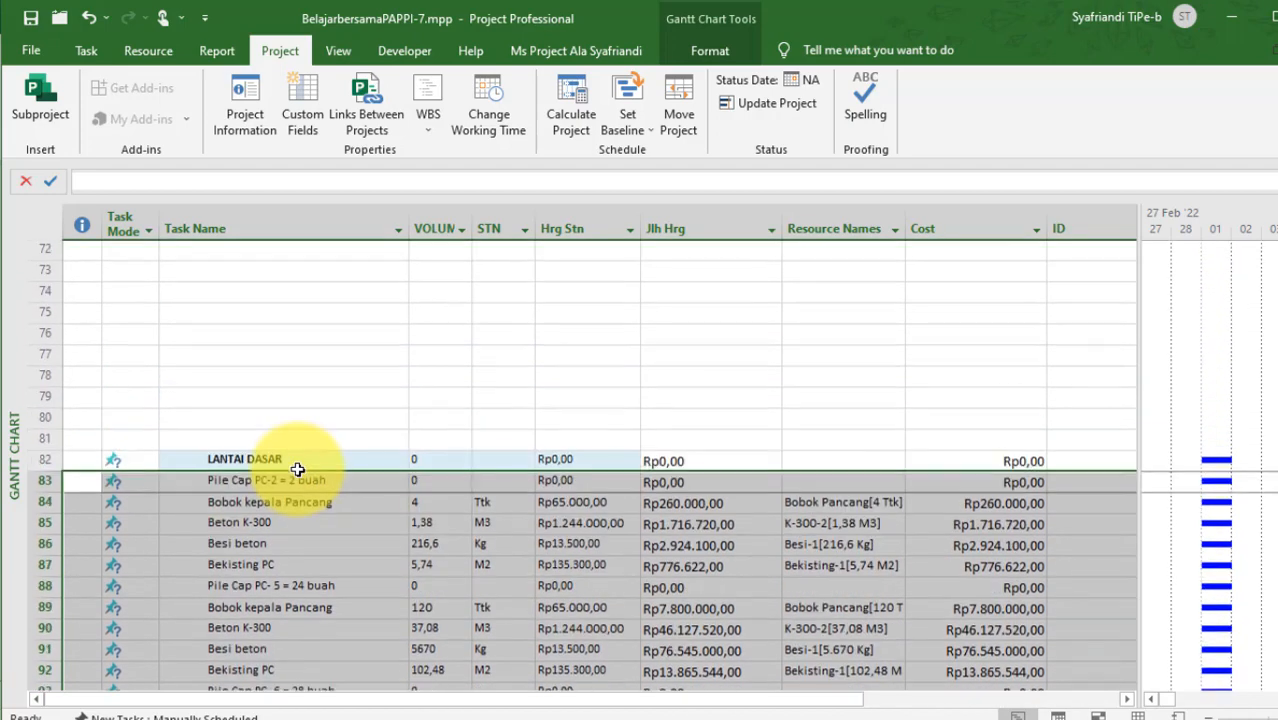
click(305, 397)
Rename the Pilecap summary task under Zona B as Pilecap PC2, PC 5 PC6 dan PC7.
scroll(307, 400, up, 4)
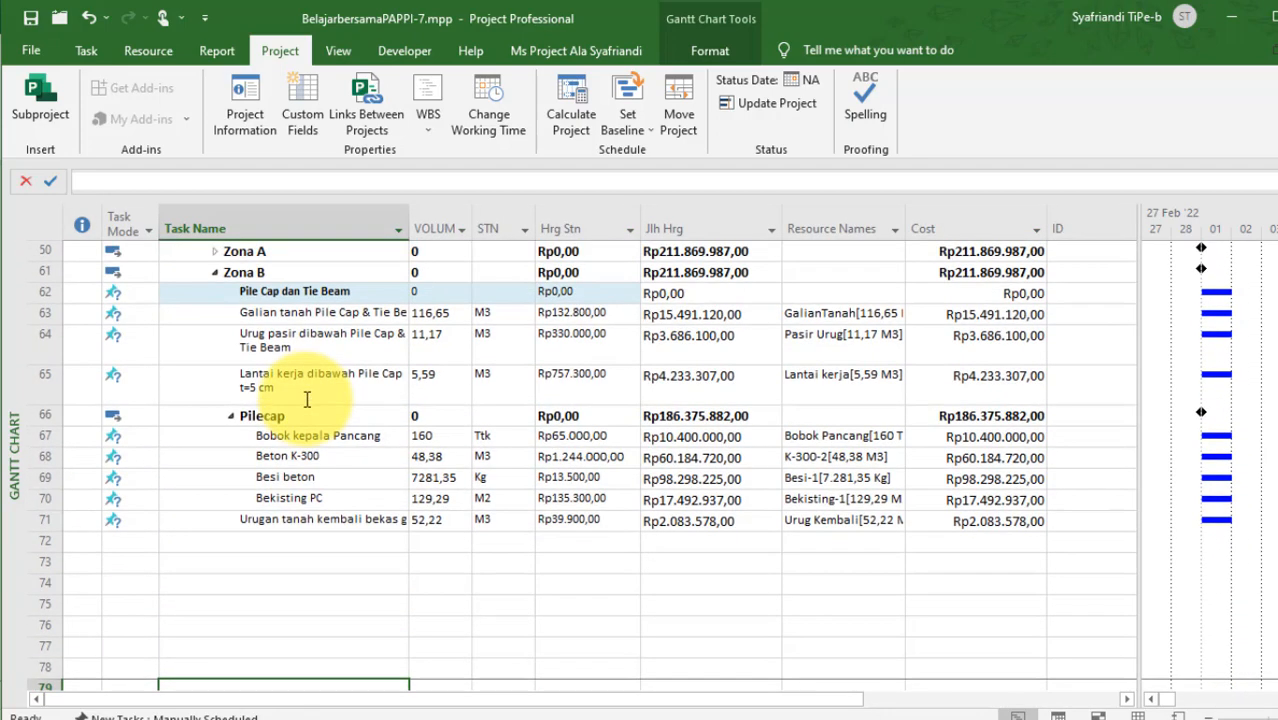
click(312, 413)
click(315, 414)
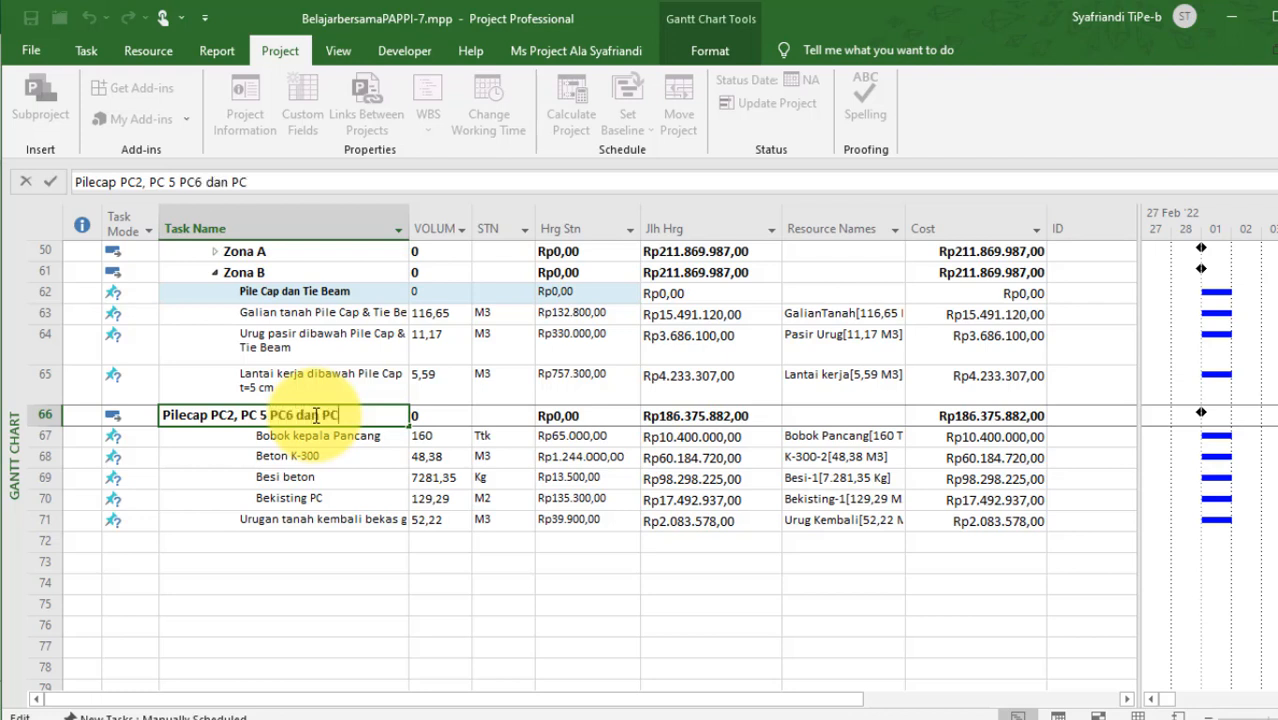
key(Return)
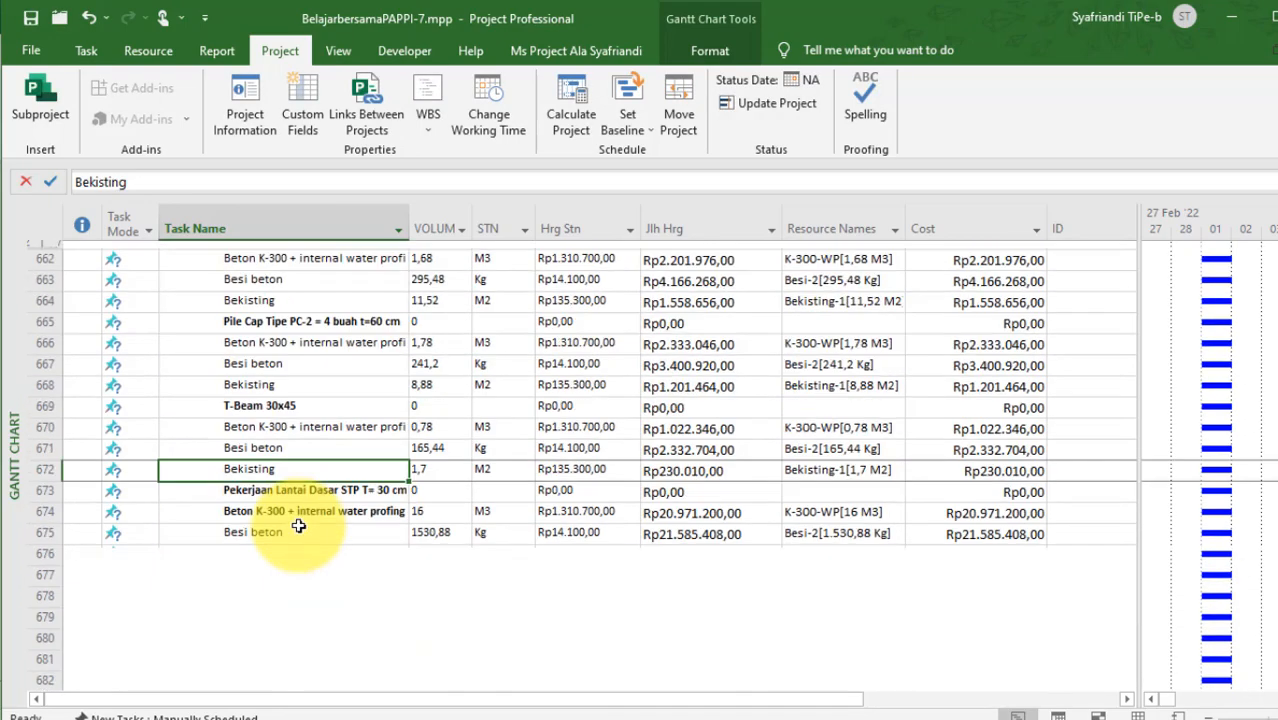
scroll(298, 527, down, 1)
scroll(331, 484, up, 3)
click(325, 463)
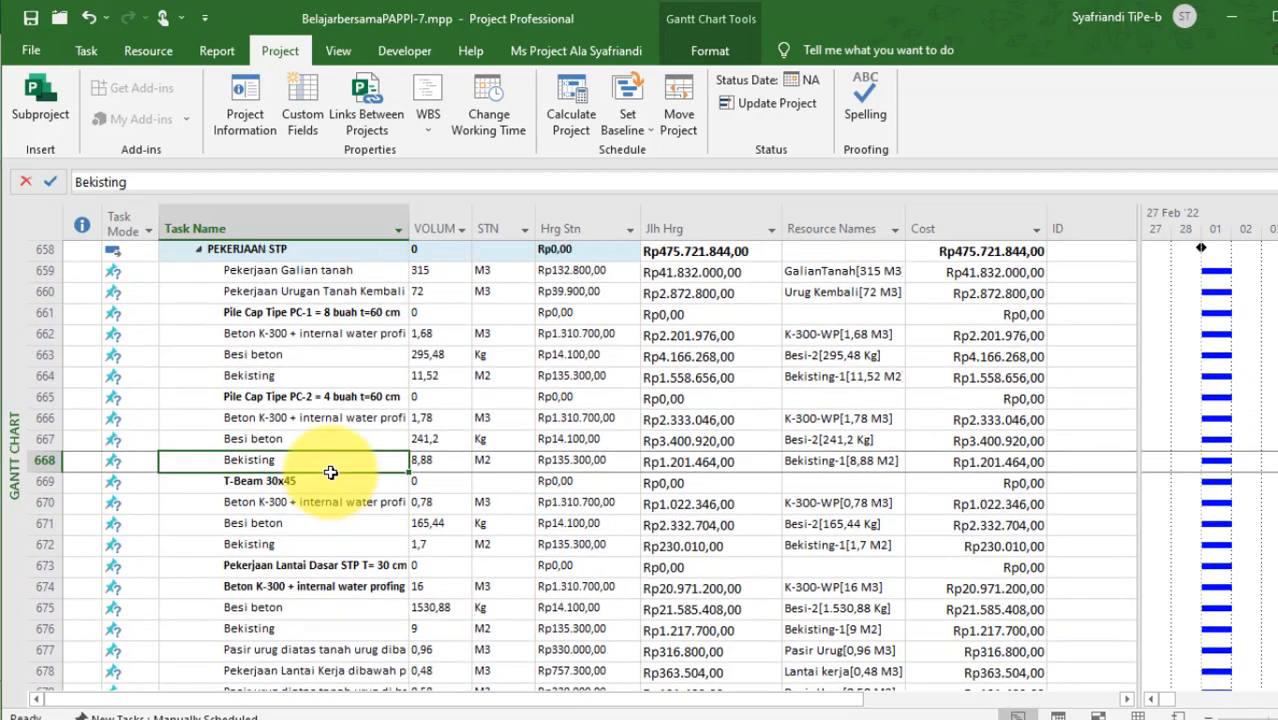
click(35, 268)
scroll(157, 498, down, 4)
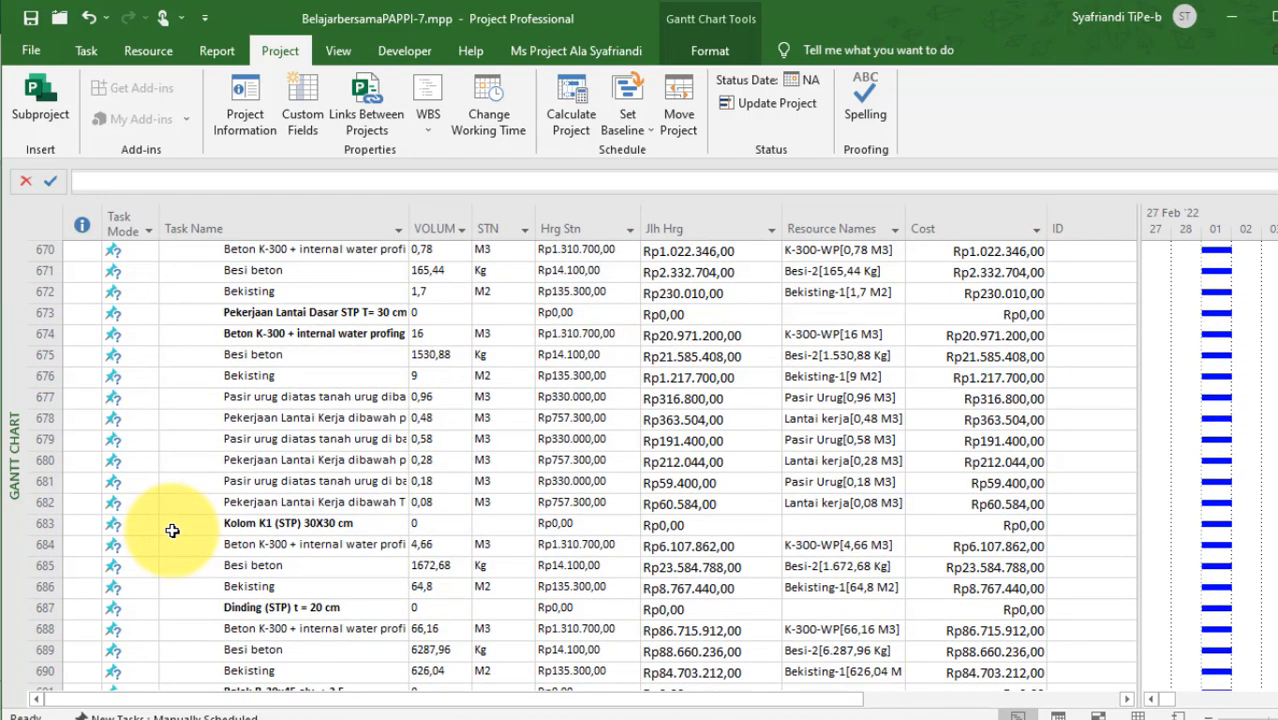
scroll(172, 530, up, 4)
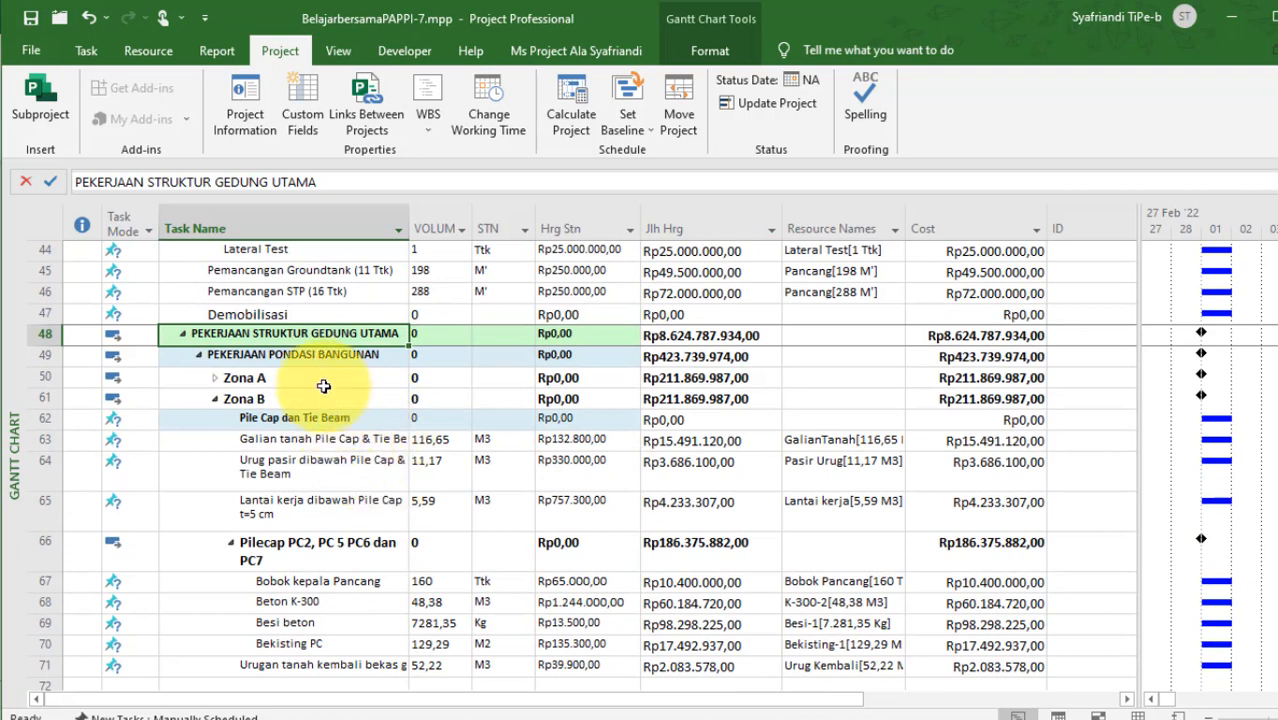
Collapse Zona B and check the Jlh Hrg total of PEKERJAAN PONDASI BANGUNAN.
click(320, 375)
click(225, 400)
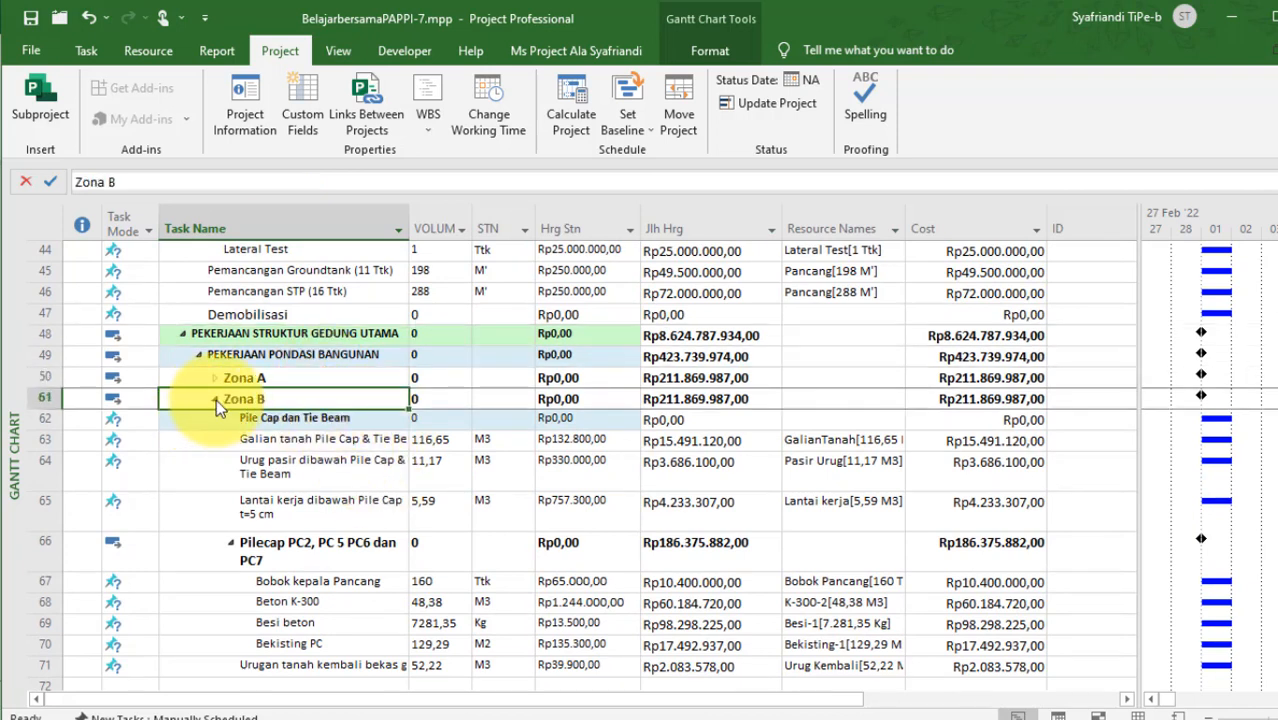
click(214, 398)
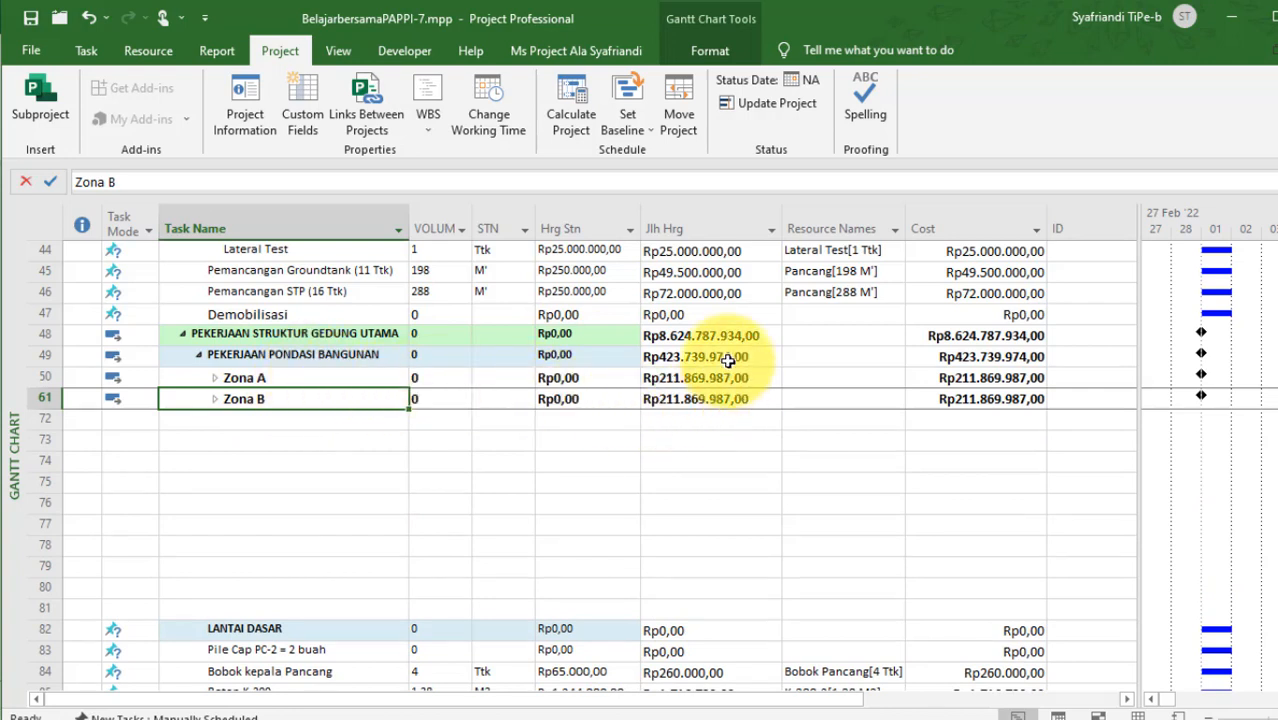
click(722, 356)
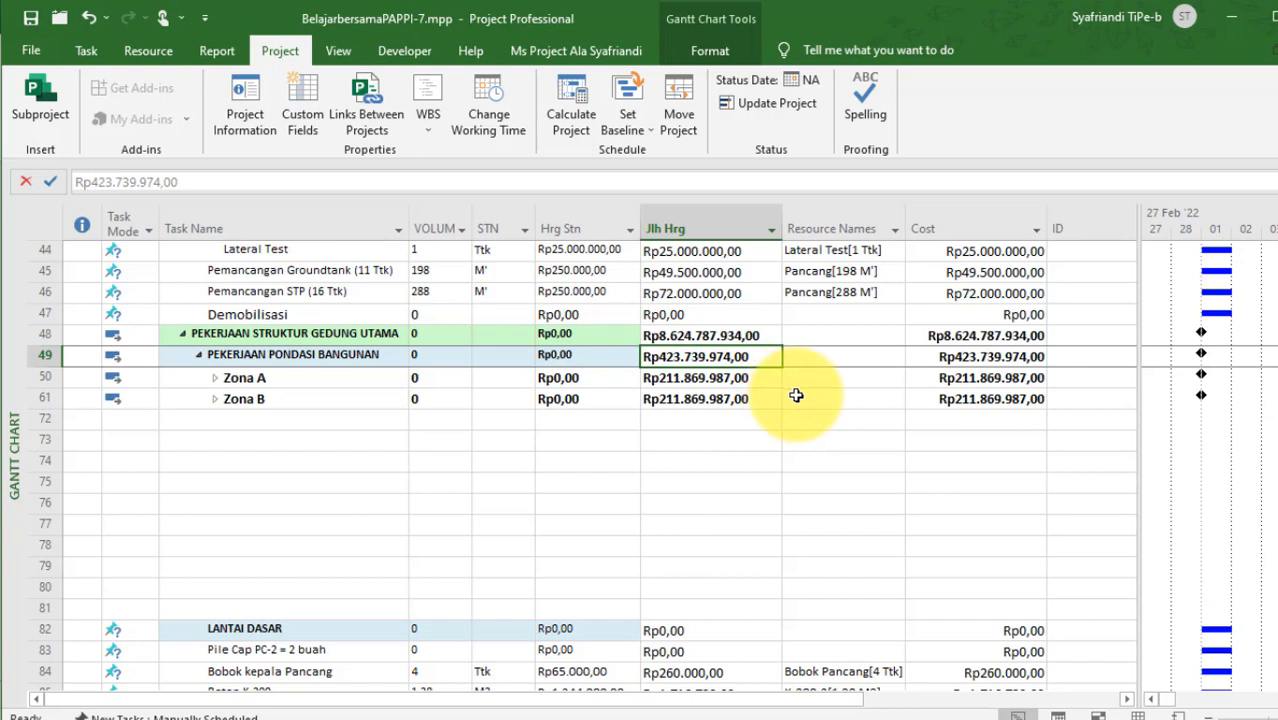
Delete the original tasks in rows 83 to 107, from Pile Cap PC-2 through Urugan tanah kembali bekas galian.
click(279, 418)
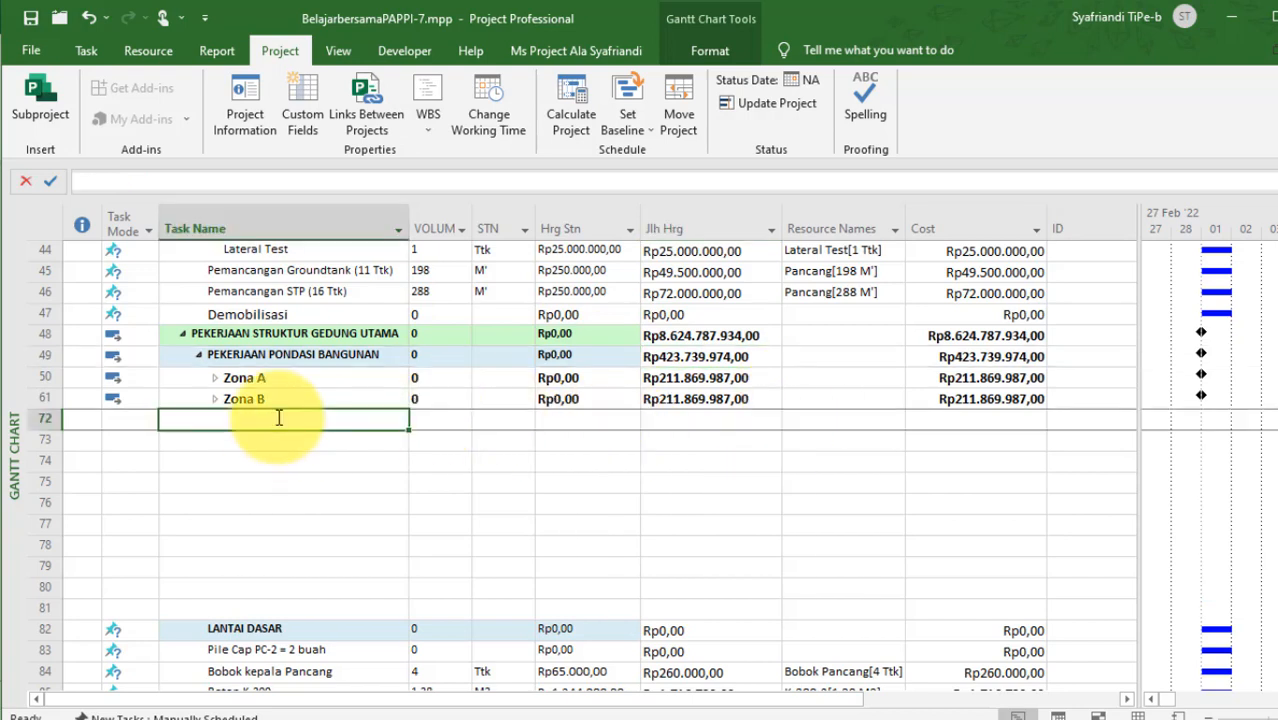
scroll(284, 418, down, 6)
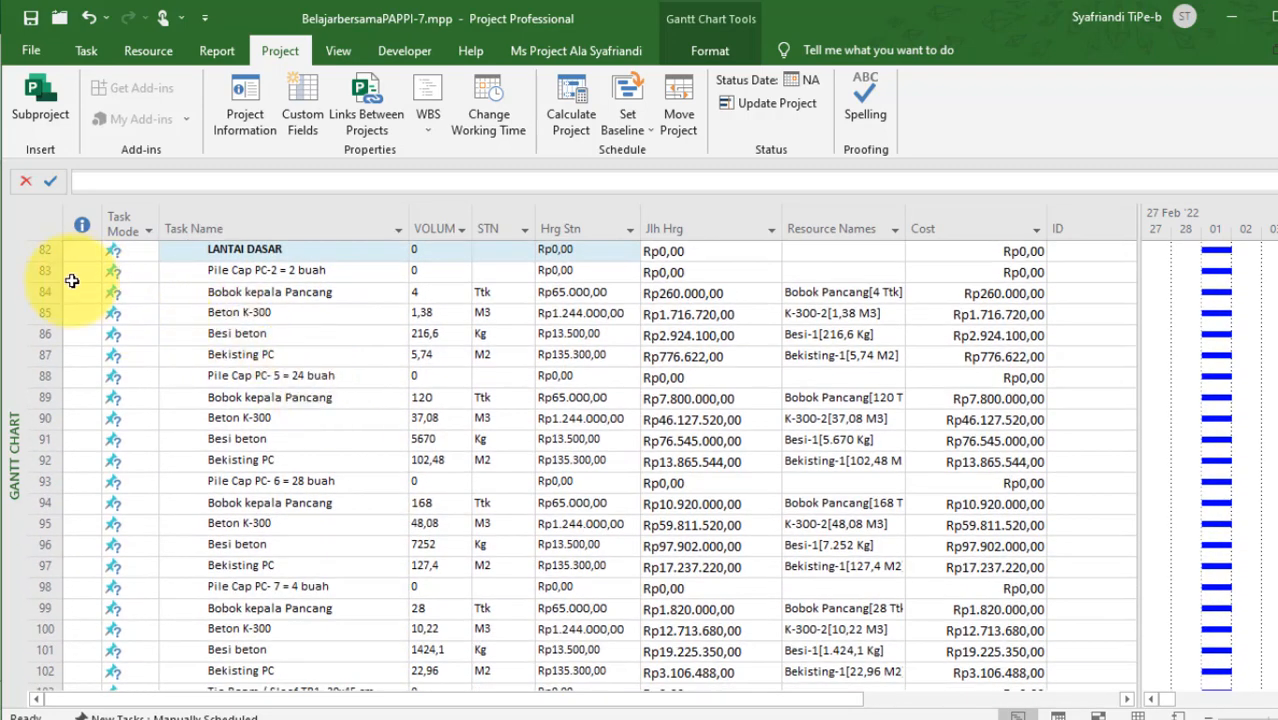
drag(45, 270, 92, 543)
scroll(98, 542, down, 2)
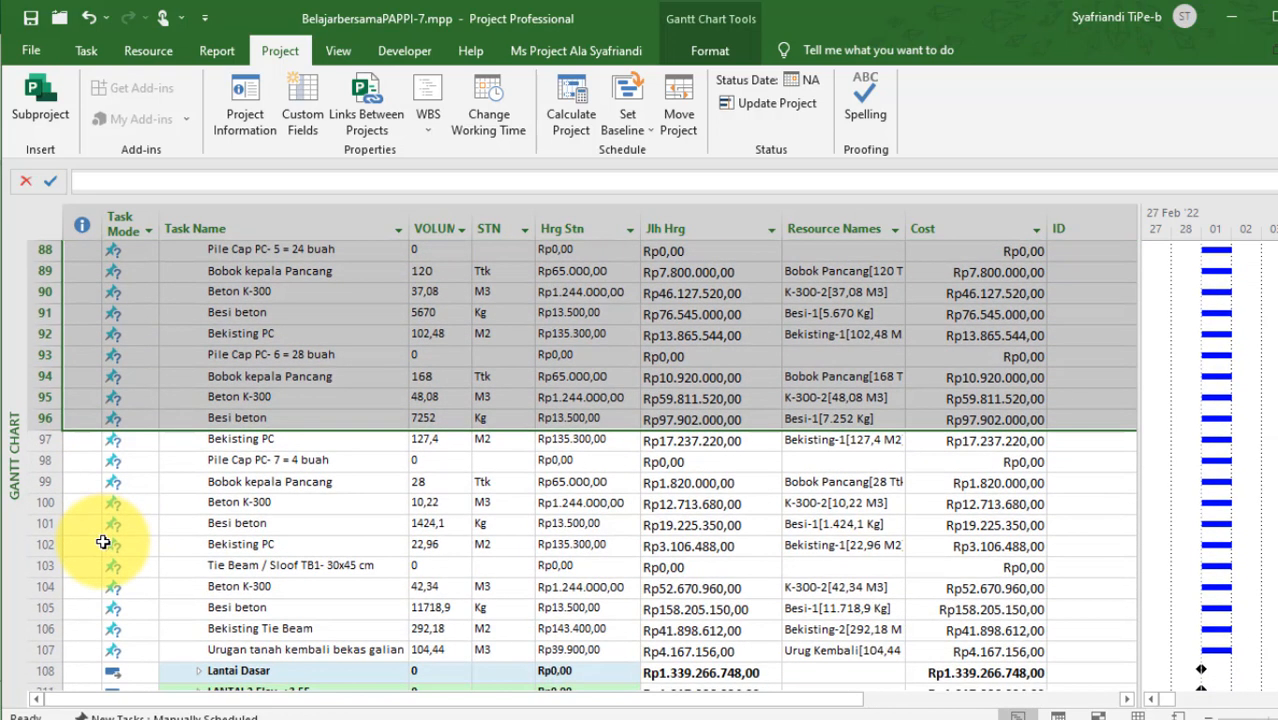
shift+click(31, 649)
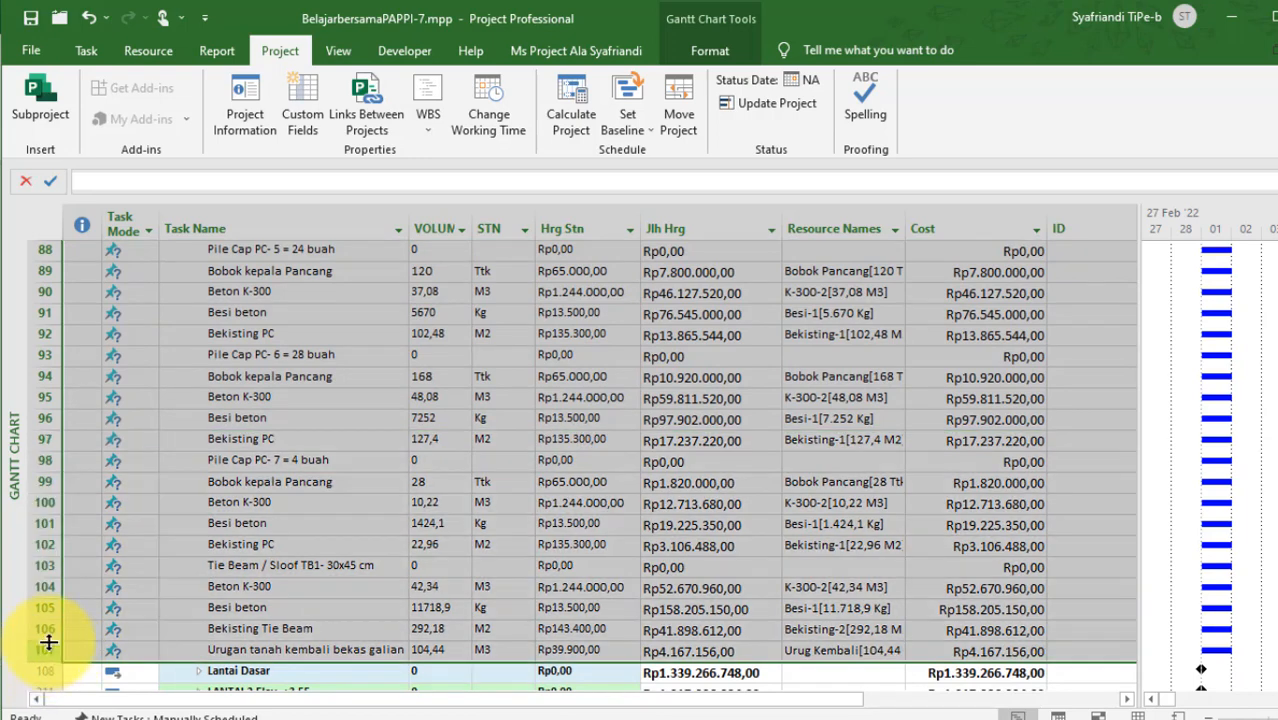
key(alt+shift+minus)
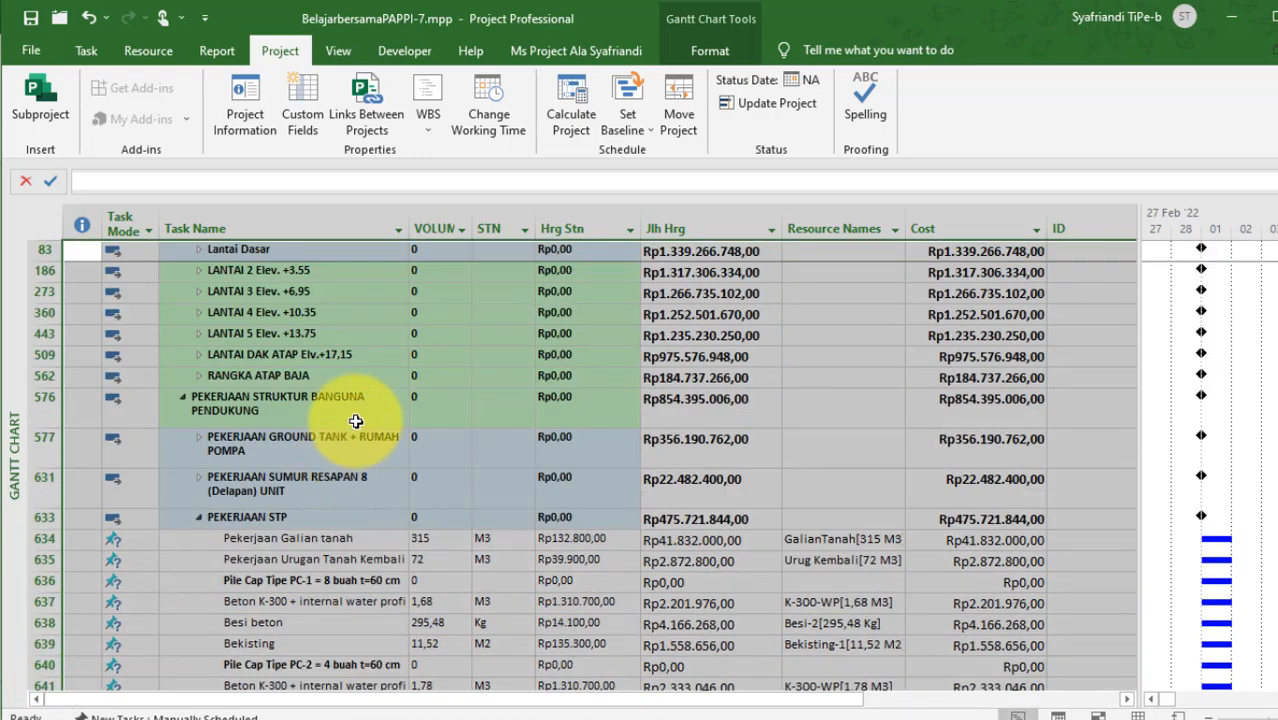
Check the Jlh Hrg total of PEKERJAAN STRUKTUR without the original pile cap and tie beam tasks.
scroll(357, 418, up, 8)
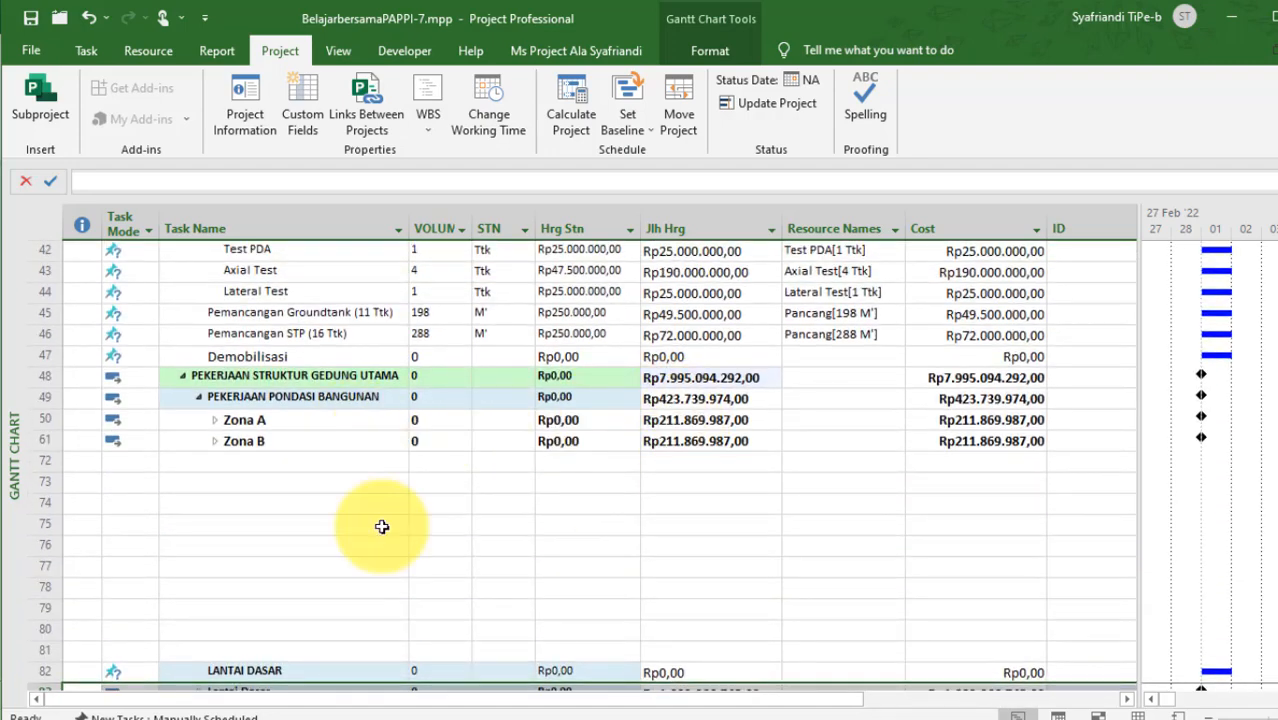
click(380, 504)
scroll(380, 504, up, 3)
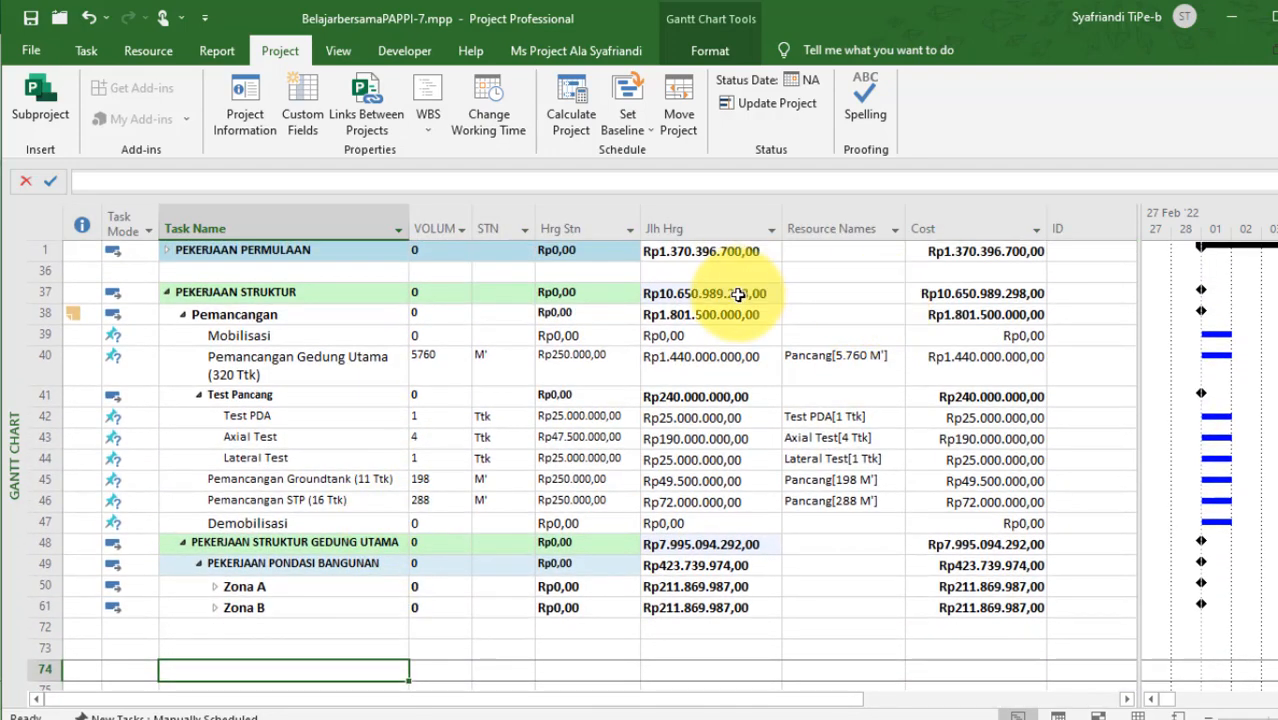
click(742, 294)
Expand the Lantai Dasar summary task in row 83 and look at its foundation and column subtasks.
scroll(727, 500, down, 5)
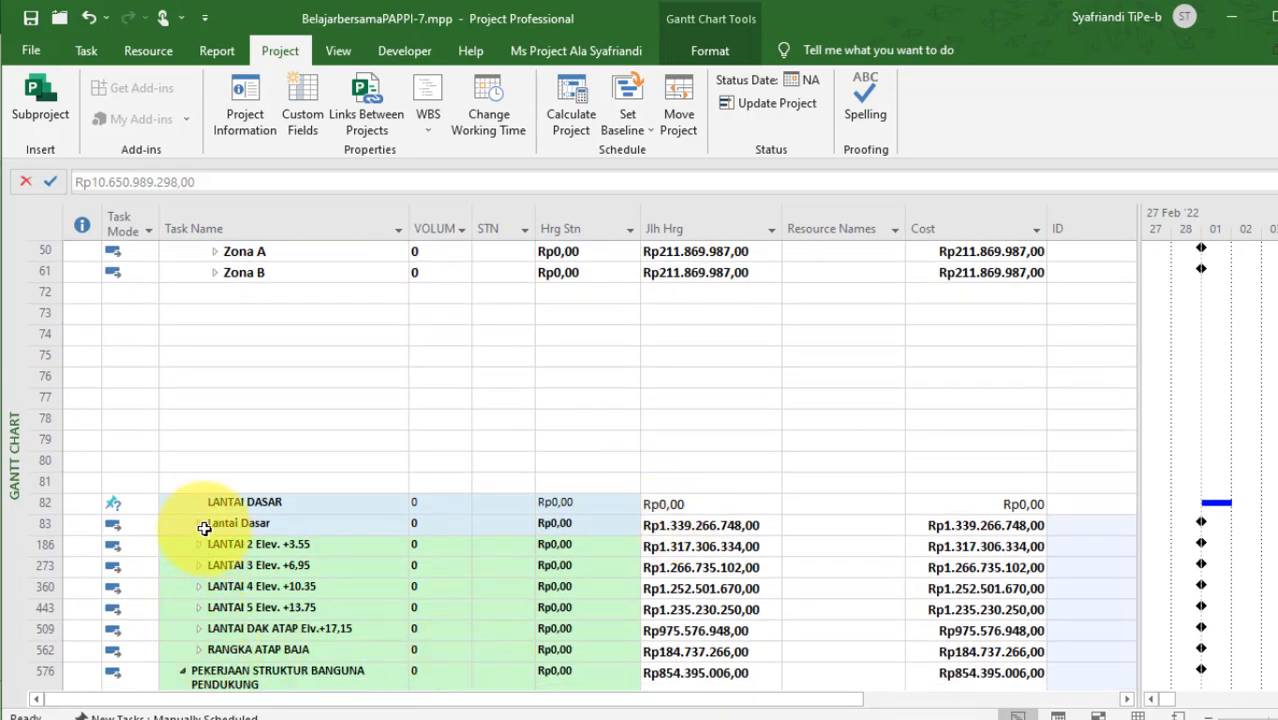
click(199, 527)
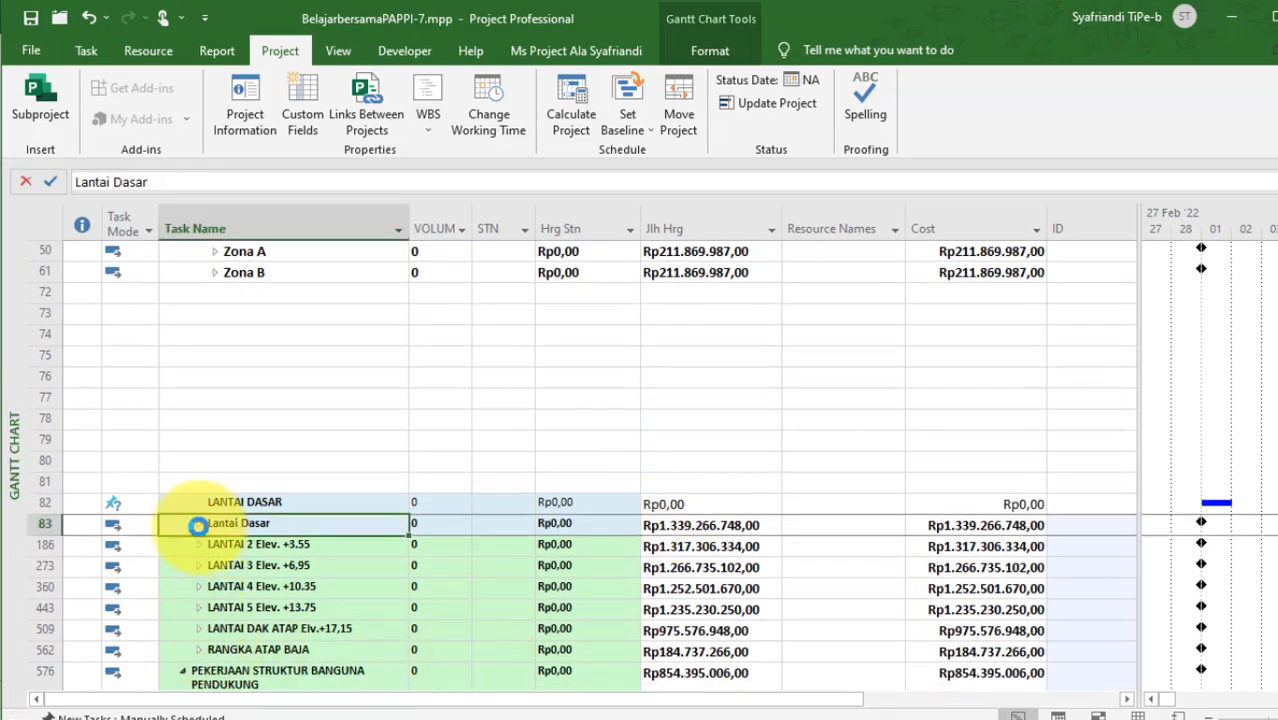
click(198, 524)
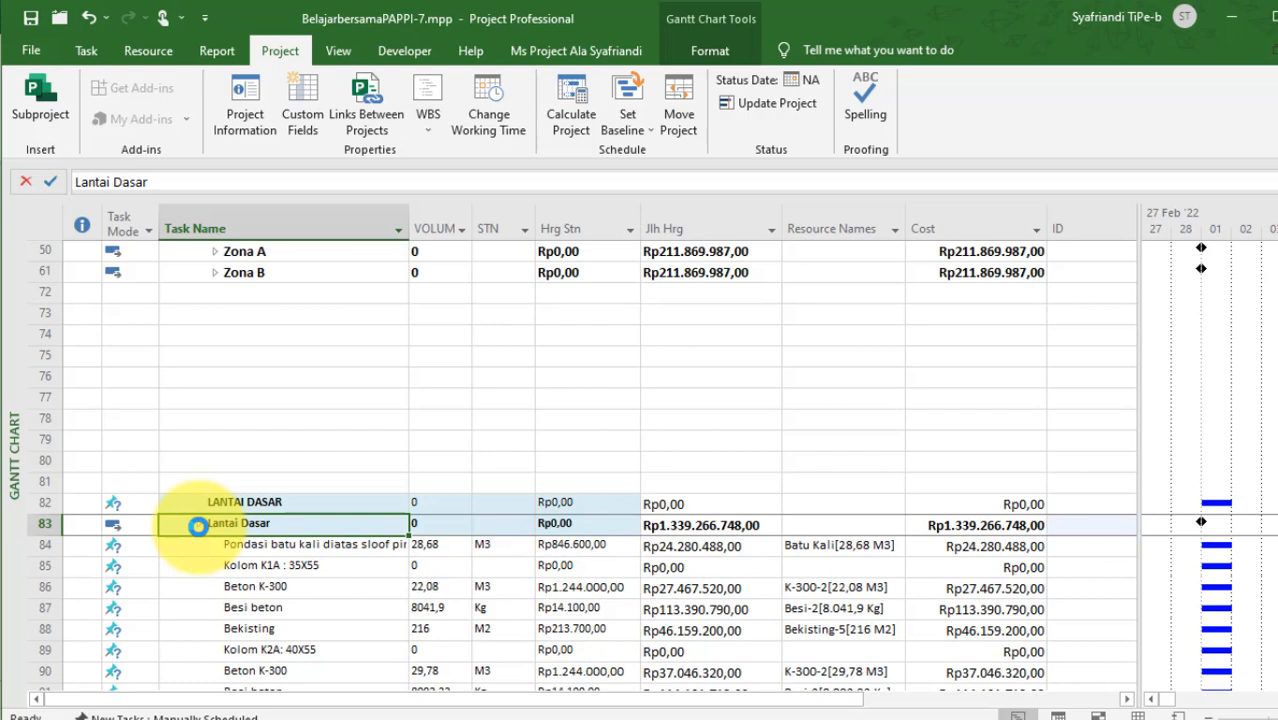
click(288, 546)
click(308, 570)
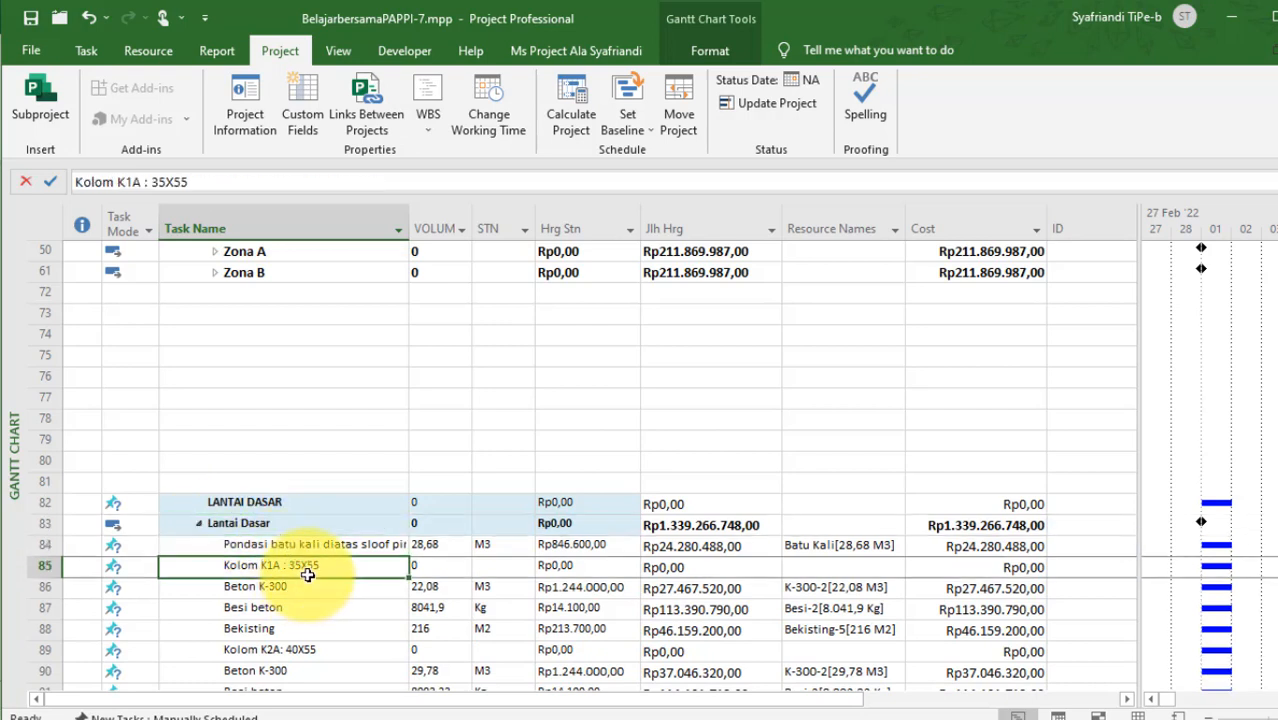
Add a task named KOLOM Zona A in the blank row 72 below Zona B.
click(284, 294)
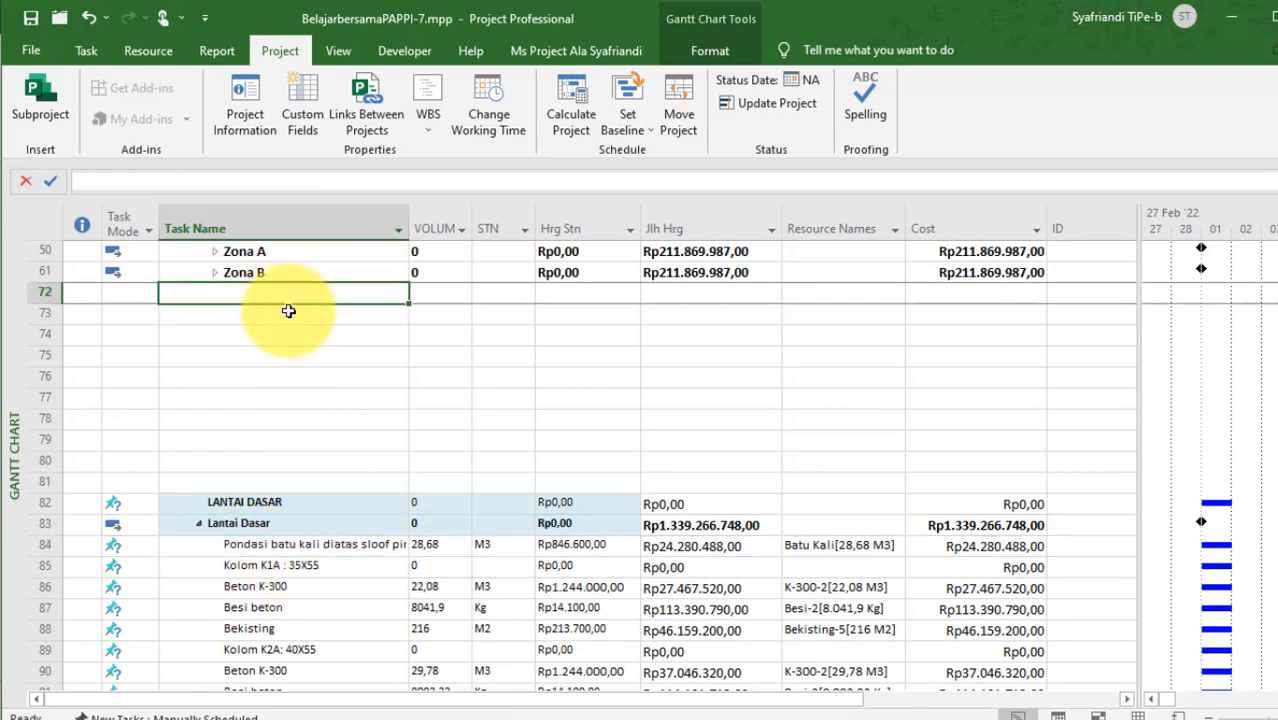
text(Z)
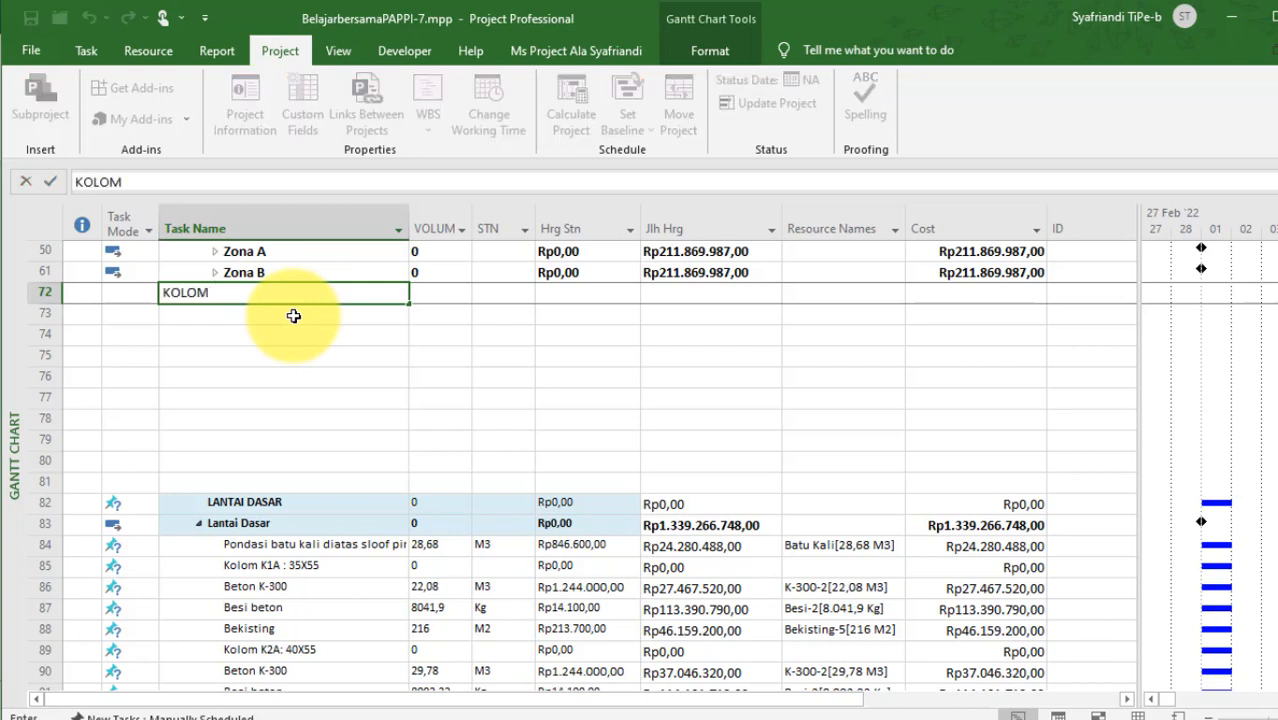
key(Return)
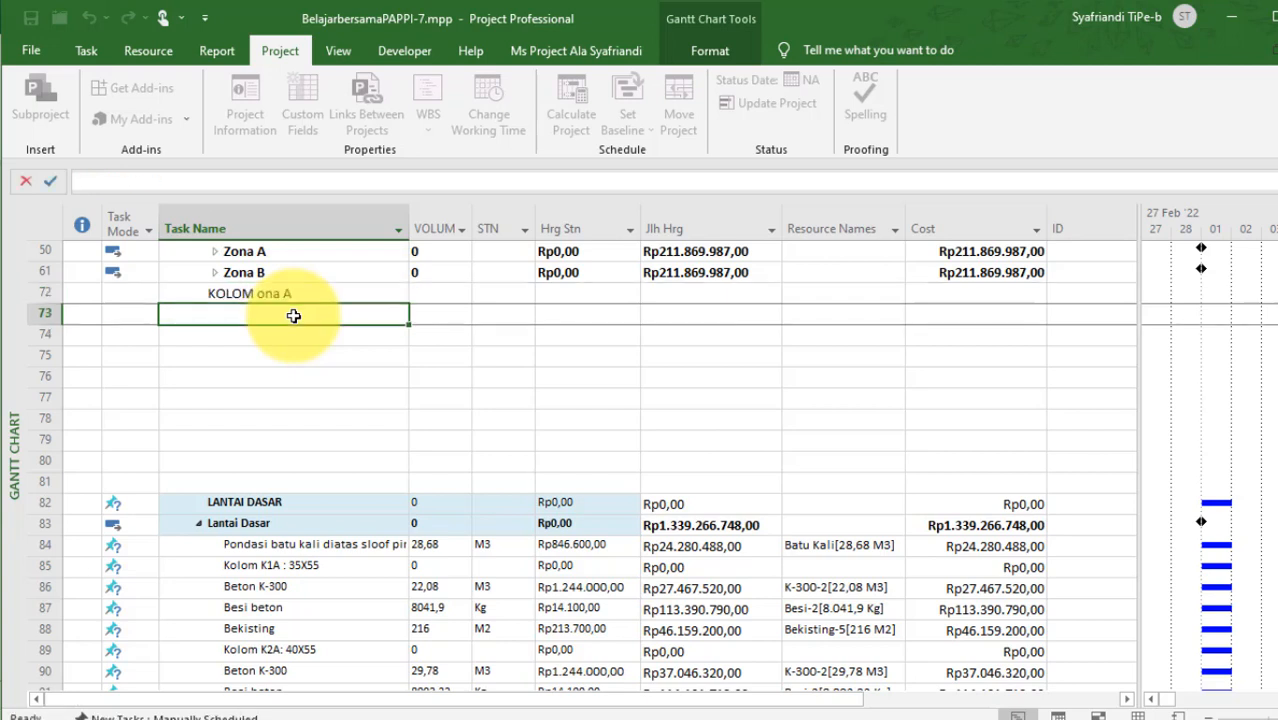
click(315, 290)
click(315, 290)
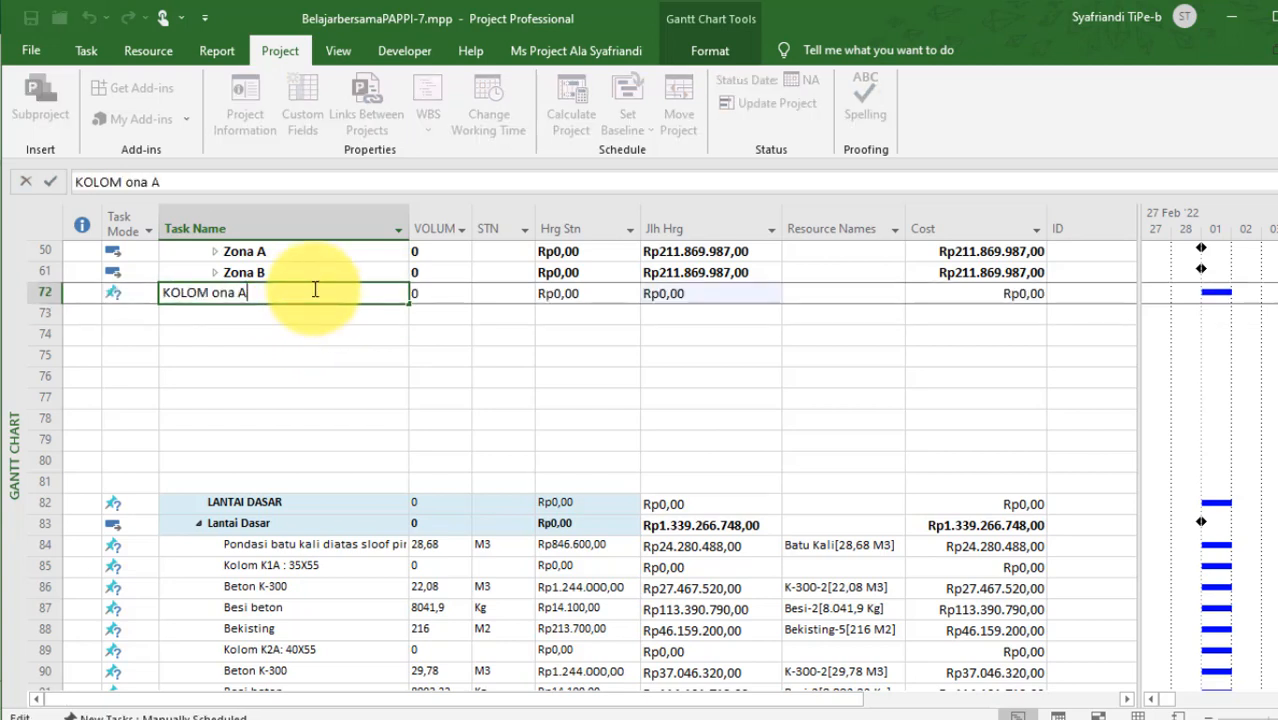
text(Z)
key(Return)
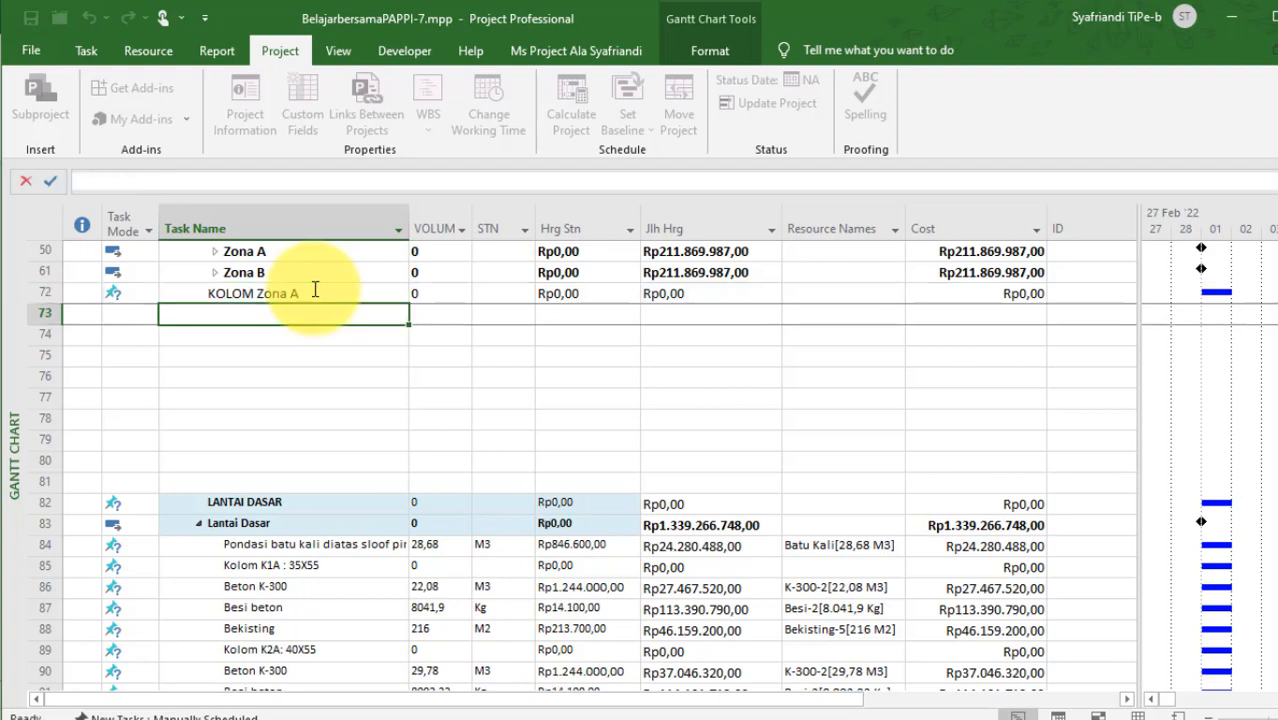
scroll(338, 570, down, 2)
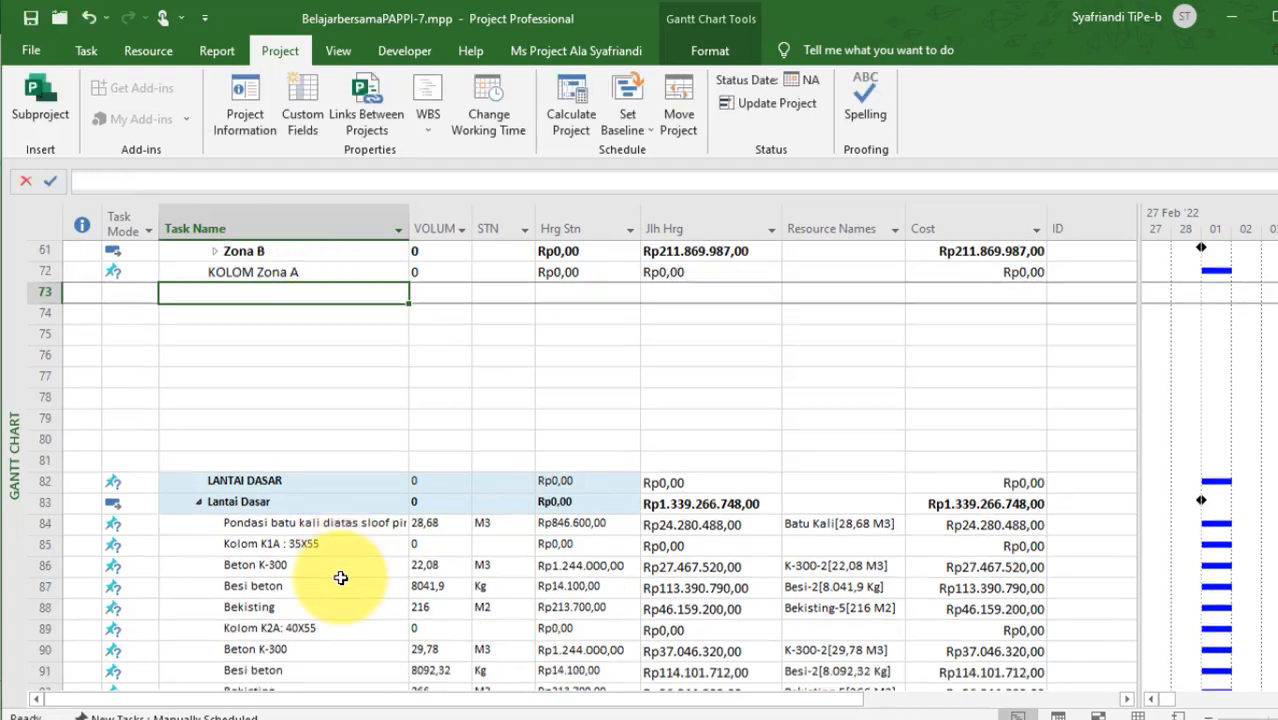
Look through the Kolom K1A, K2A and K3A tasks under Lantai Dasar and return to blank row 73.
click(328, 441)
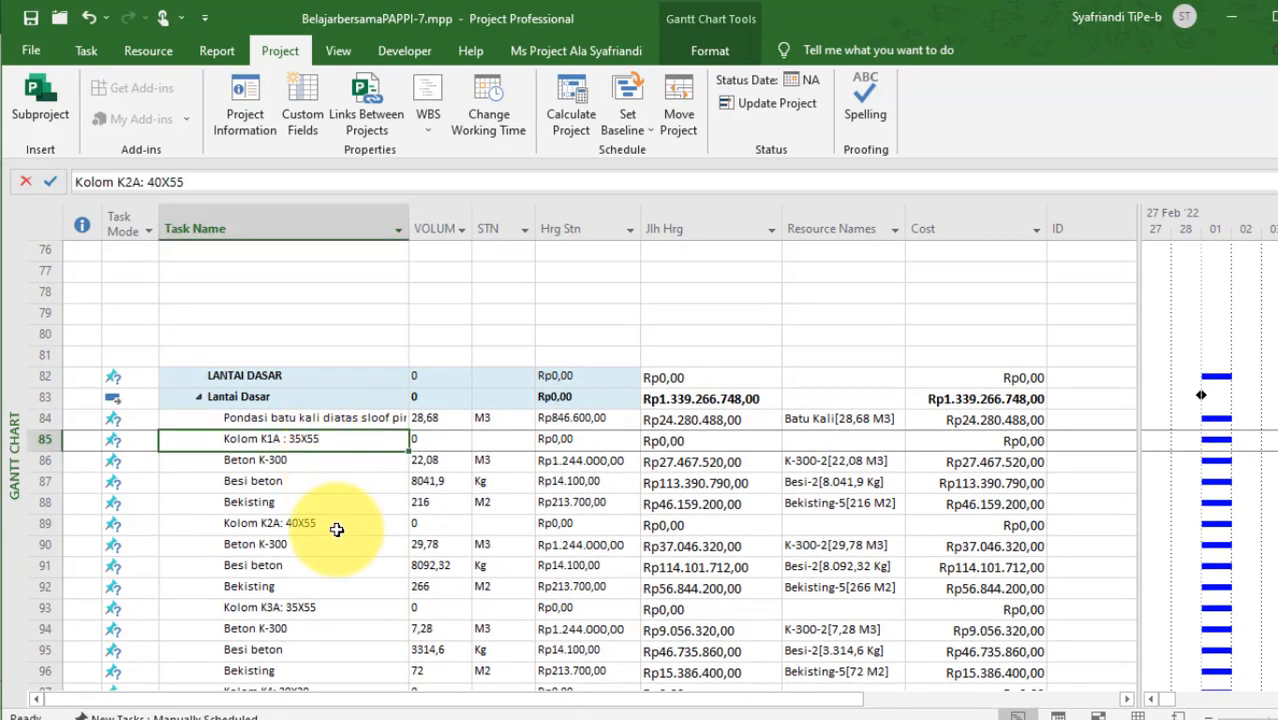
click(336, 523)
click(338, 607)
scroll(321, 355, up, 2)
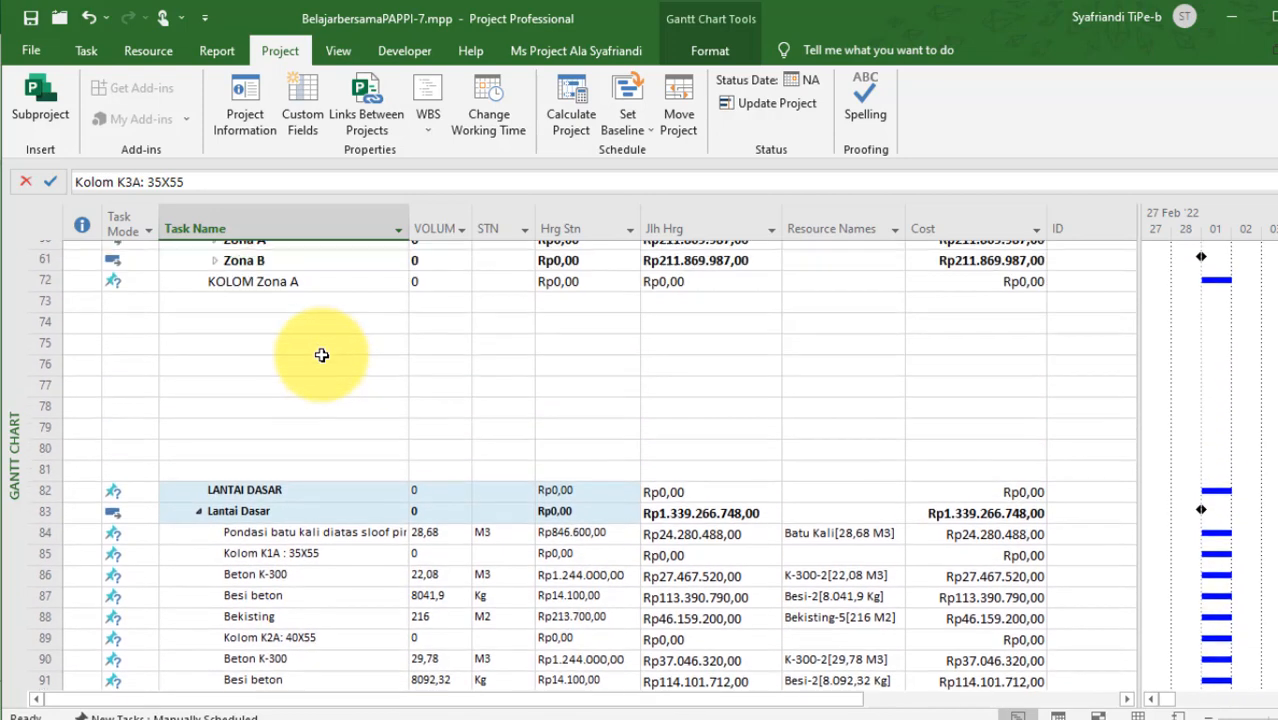
scroll(321, 355, up, 1)
click(331, 314)
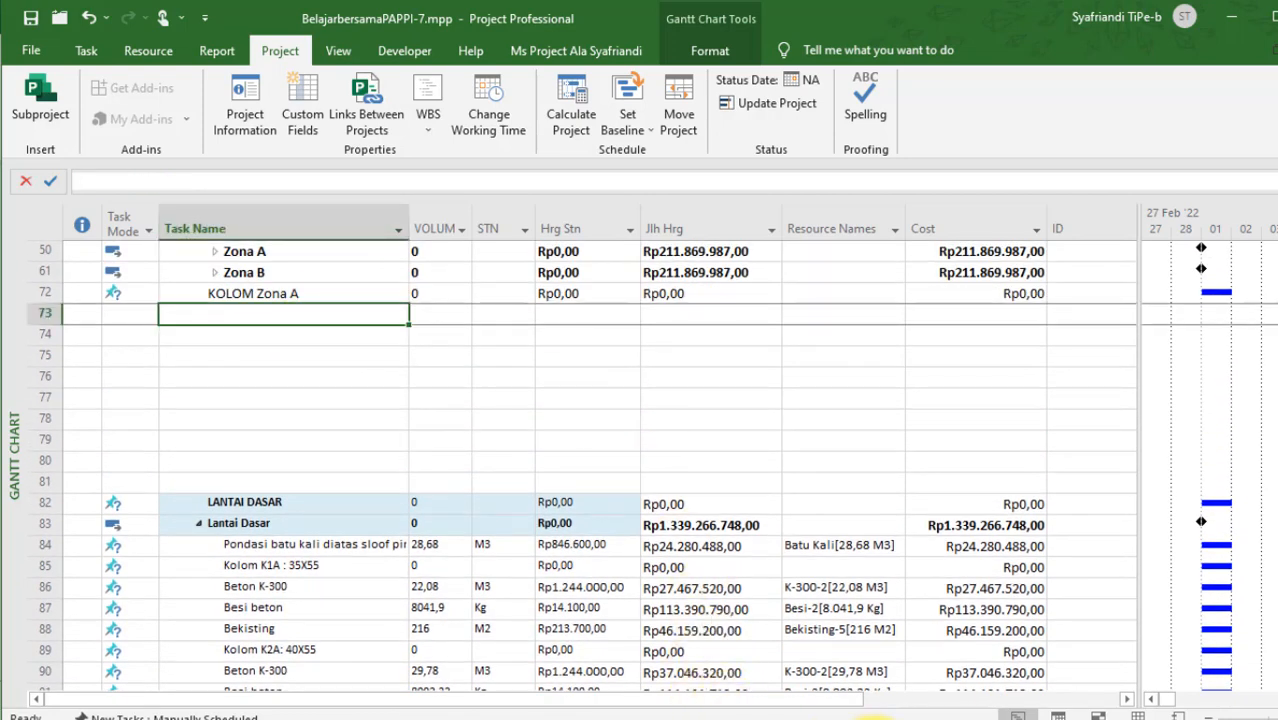
Switch to Excel and examine the H49 formula summing the Beton K-300 column volumes on sheet Struture QS-1.
click(800, 714)
scroll(479, 496, down, 5)
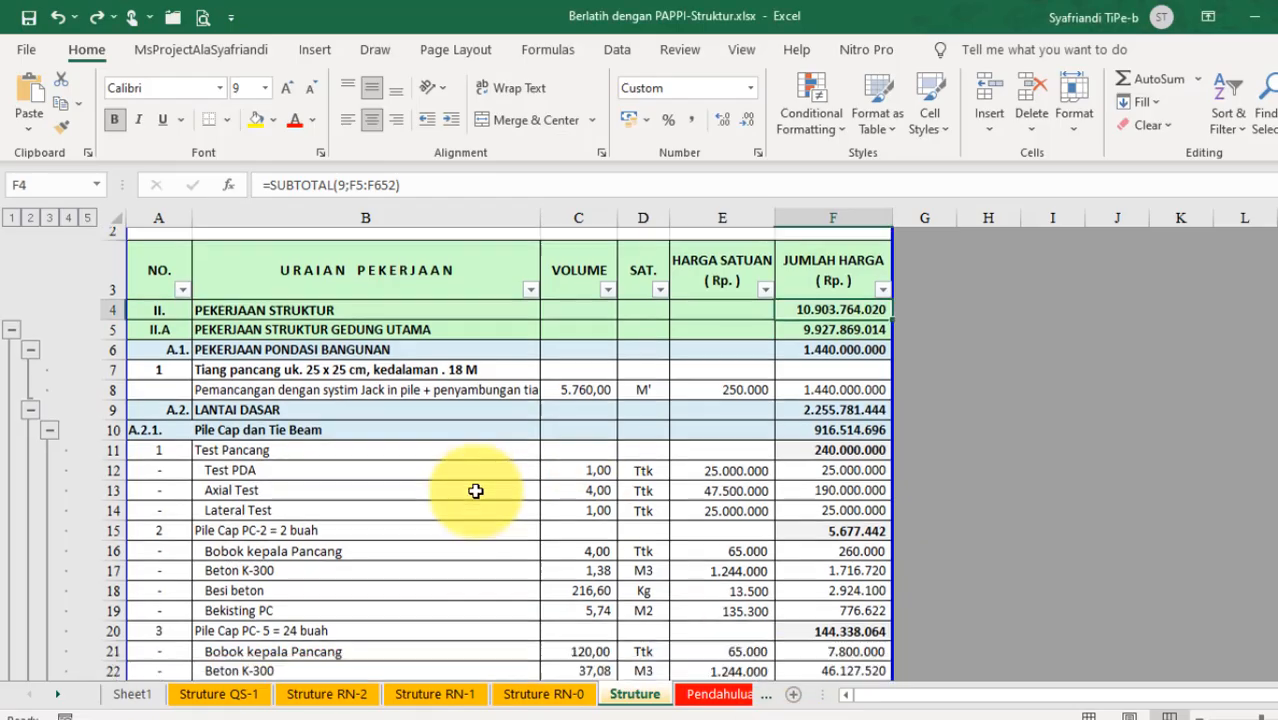
click(214, 694)
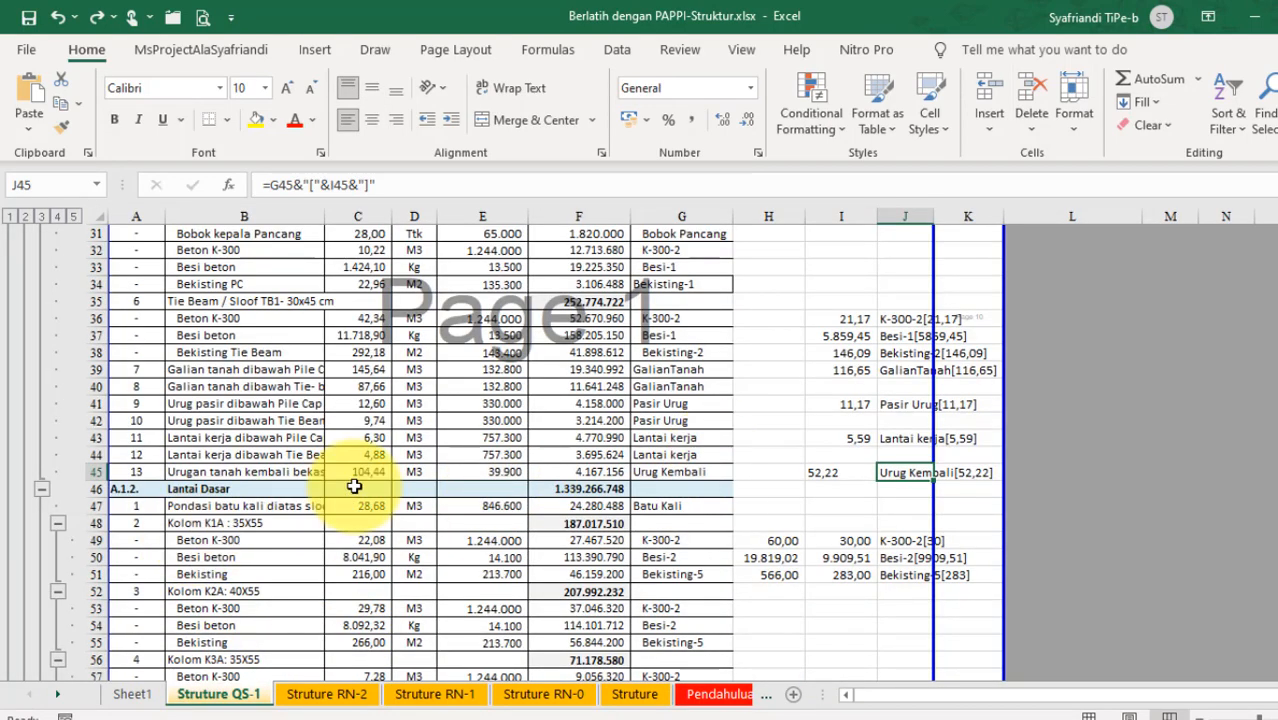
scroll(355, 487, down, 1)
scroll(355, 487, down, 1)
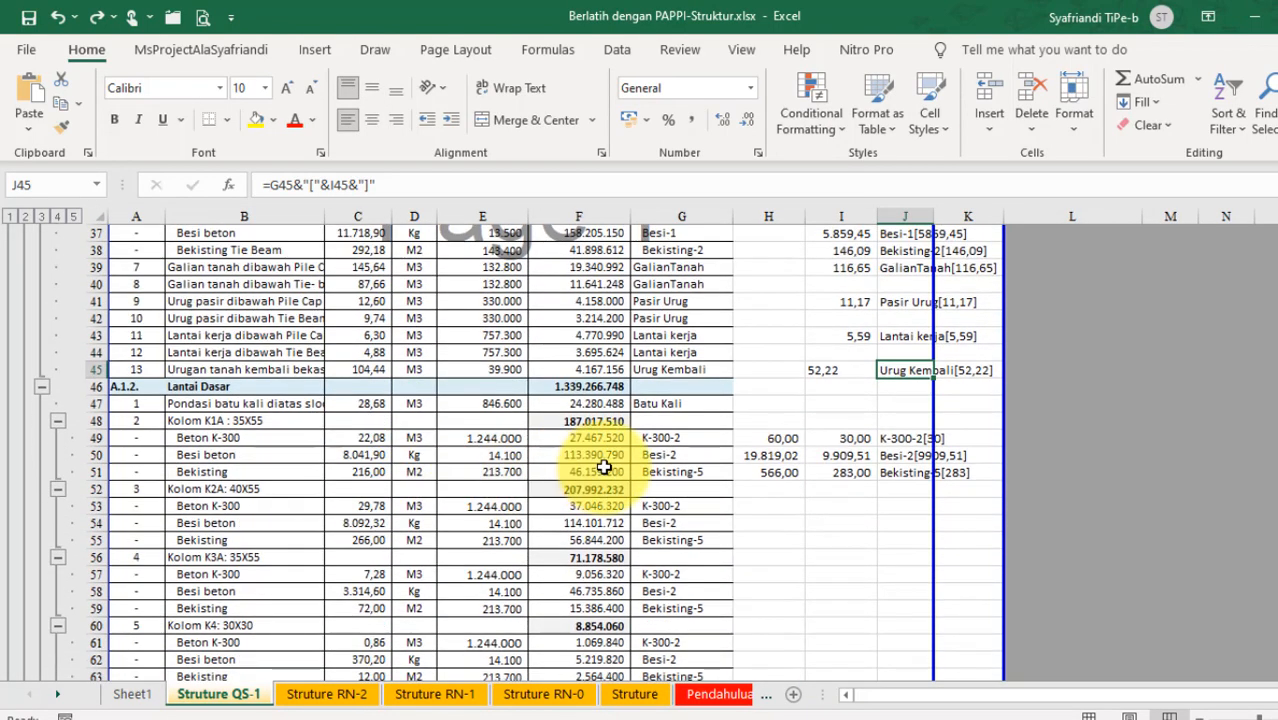
click(787, 440)
key(F2)
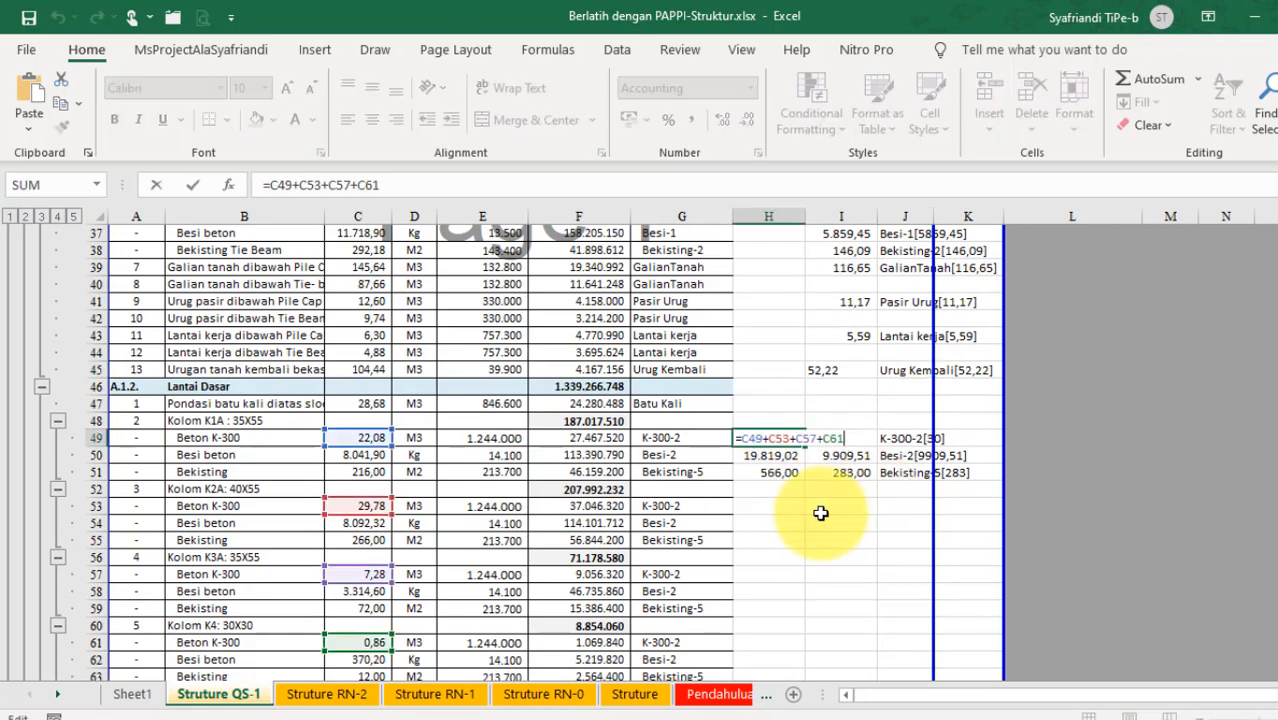
key(Escape)
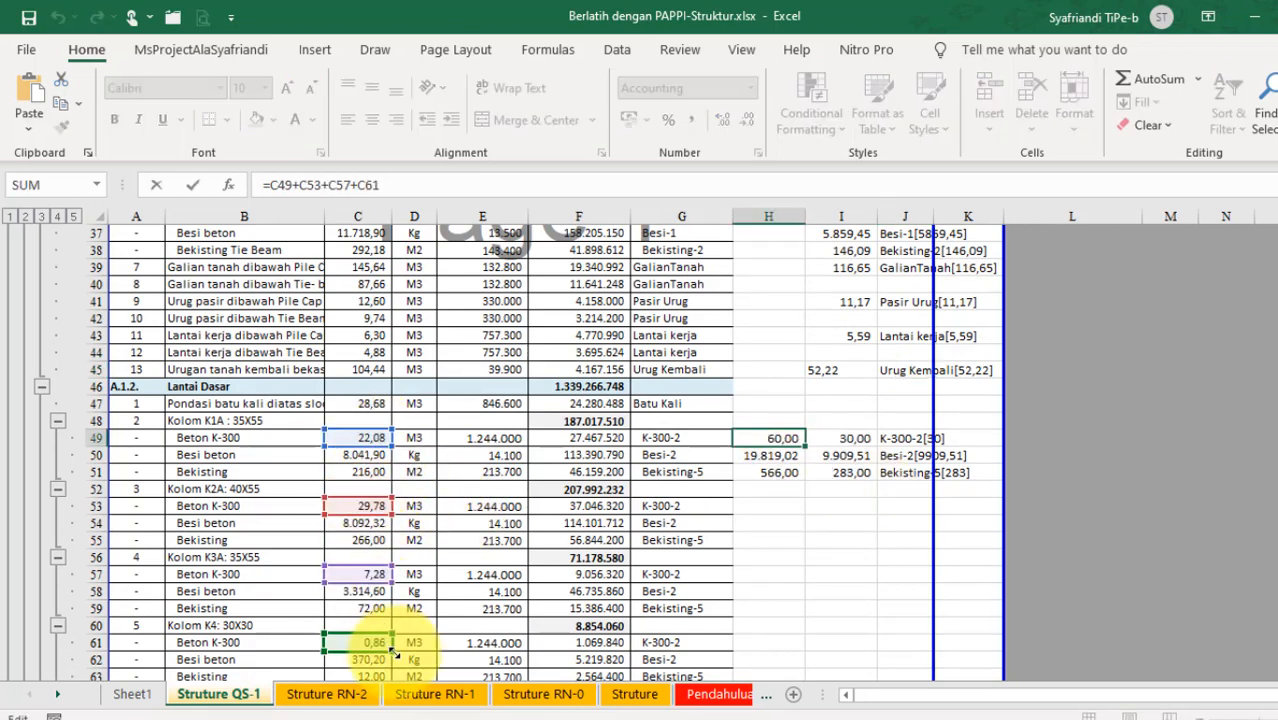
Examine the formula in I49 that halves the combined Beton K-300 volume.
scroll(364, 540, down, 3)
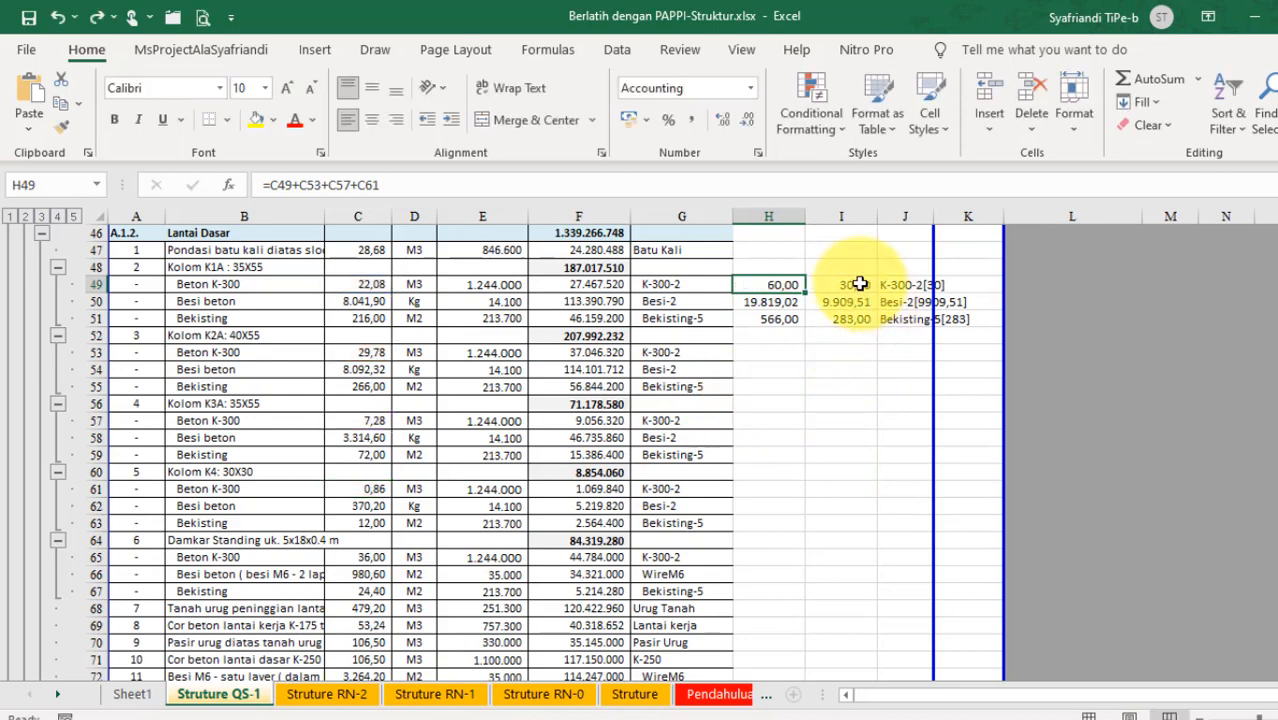
key(Right)
key(F2)
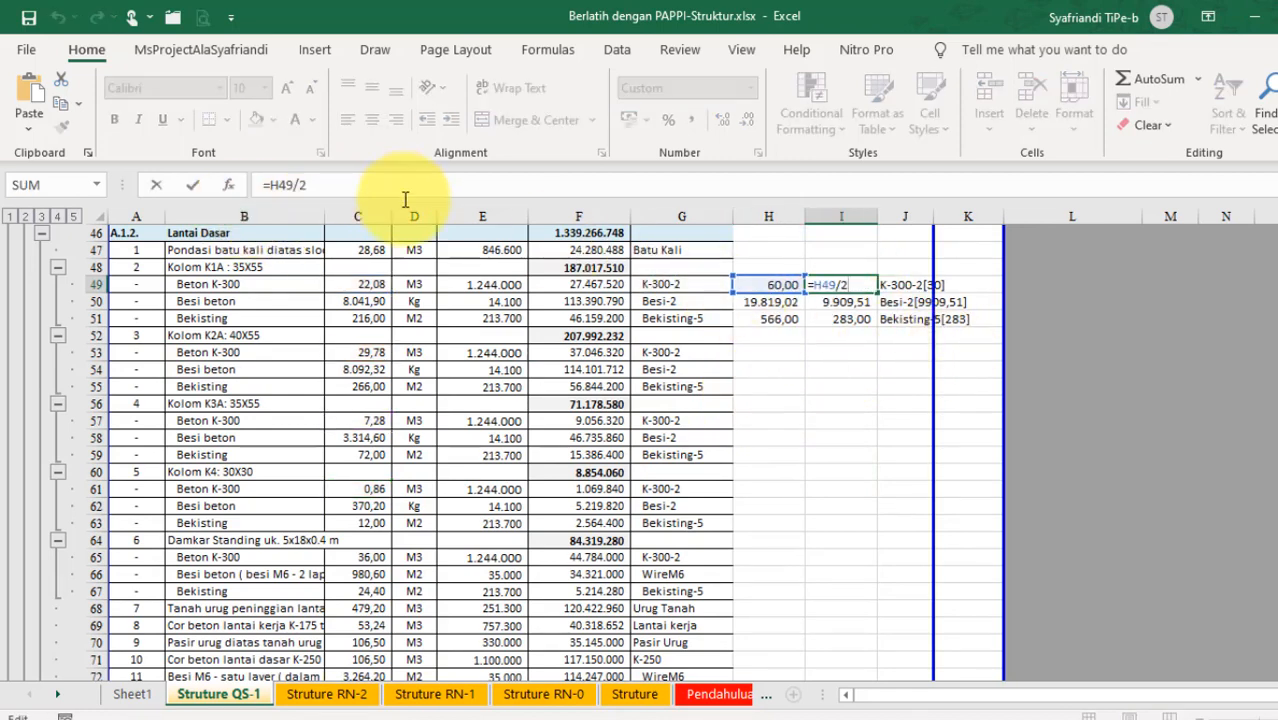
key(Escape)
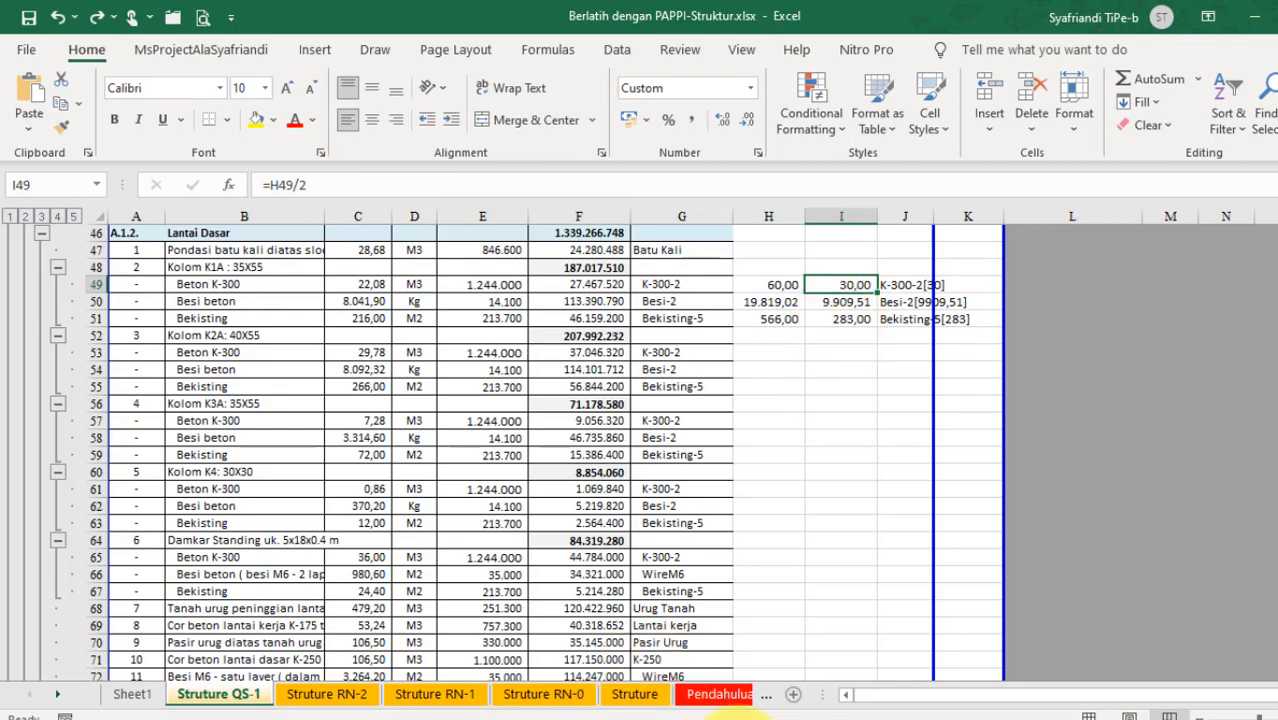
Switch to Project and copy the Beton K-300, Besi beton and Bekisting tasks of Kolom K1A to row 73 below KOLOM Zona A.
key(alt+Tab)
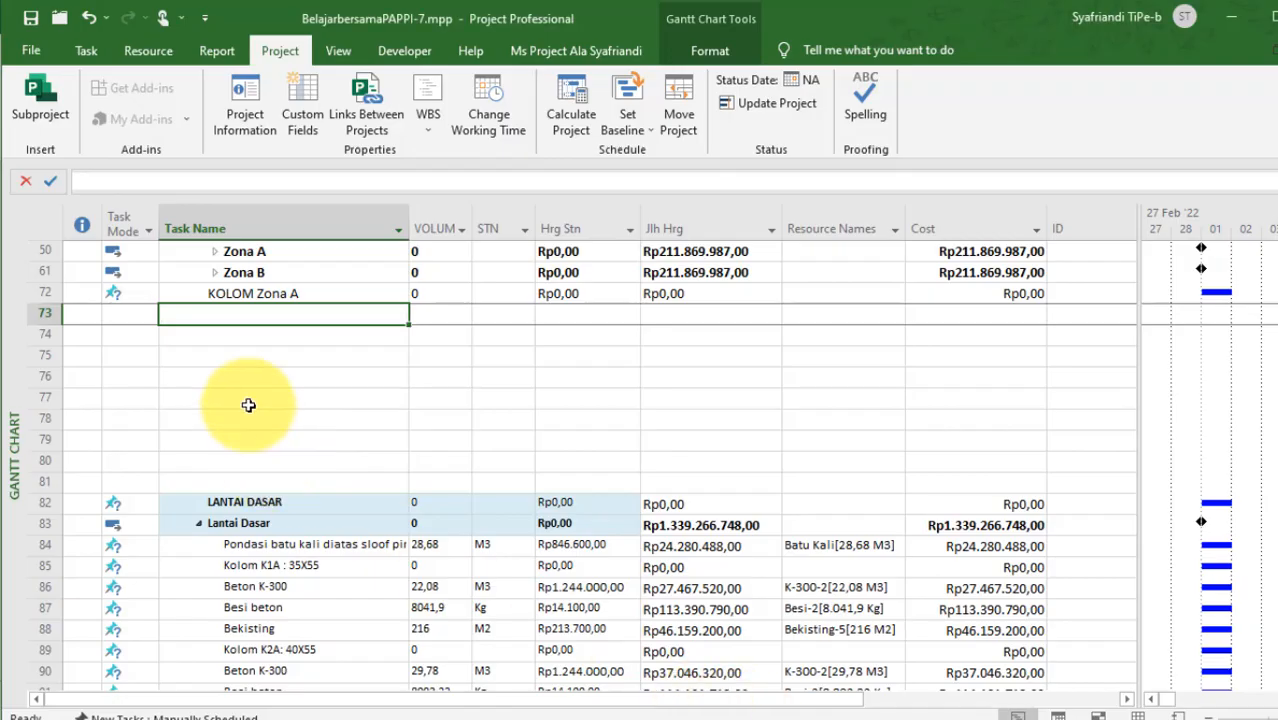
scroll(284, 544, up, 1)
scroll(284, 544, down, 3)
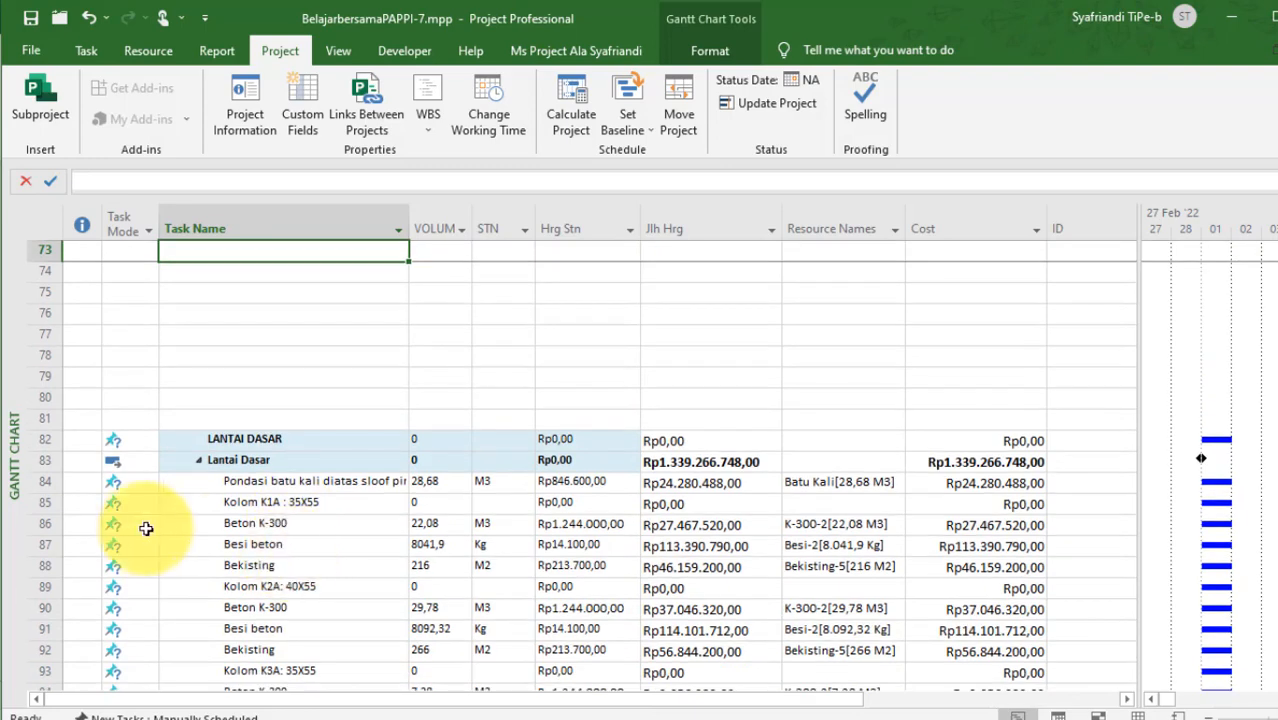
drag(45, 522, 50, 563)
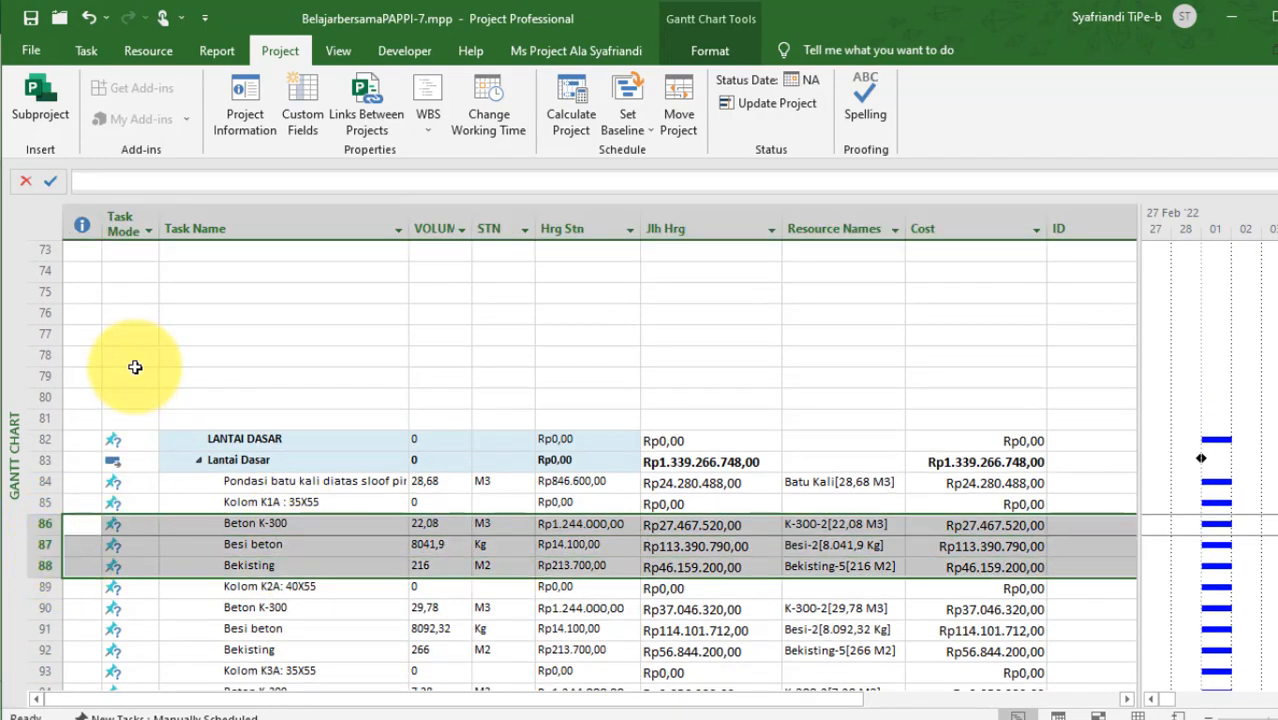
scroll(57, 342, up, 2)
click(88, 384)
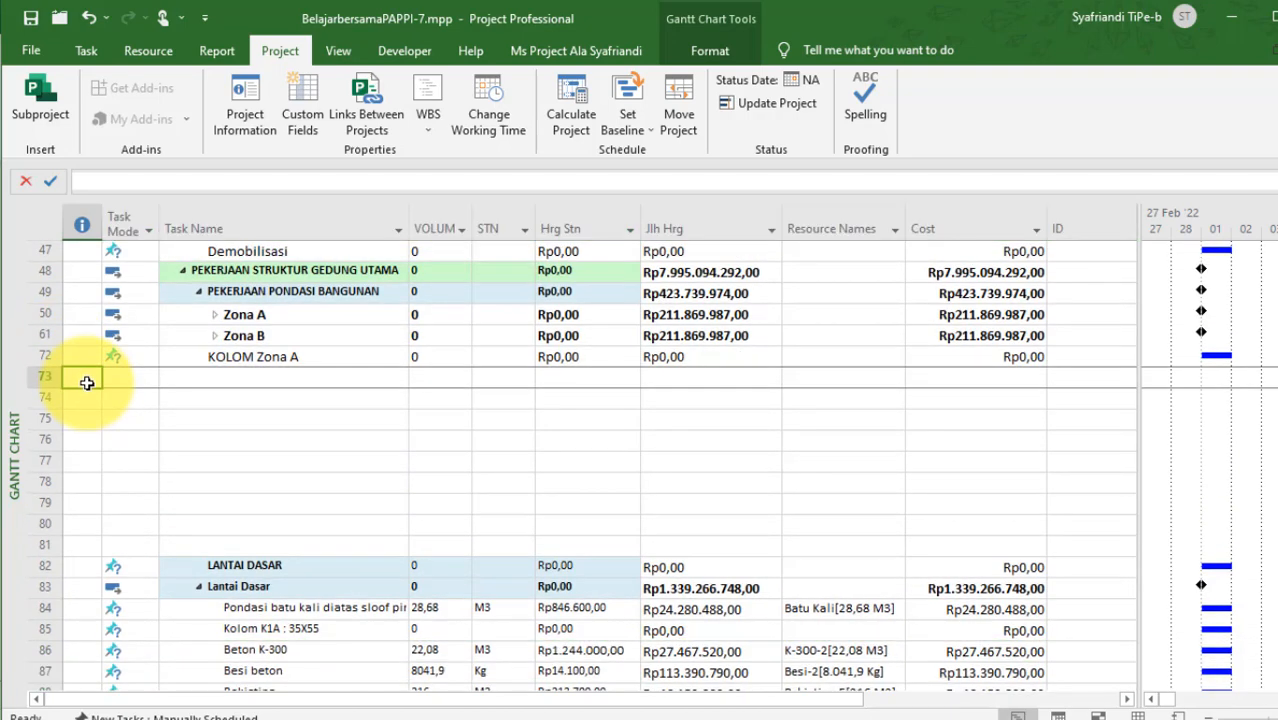
key(ctrl+v)
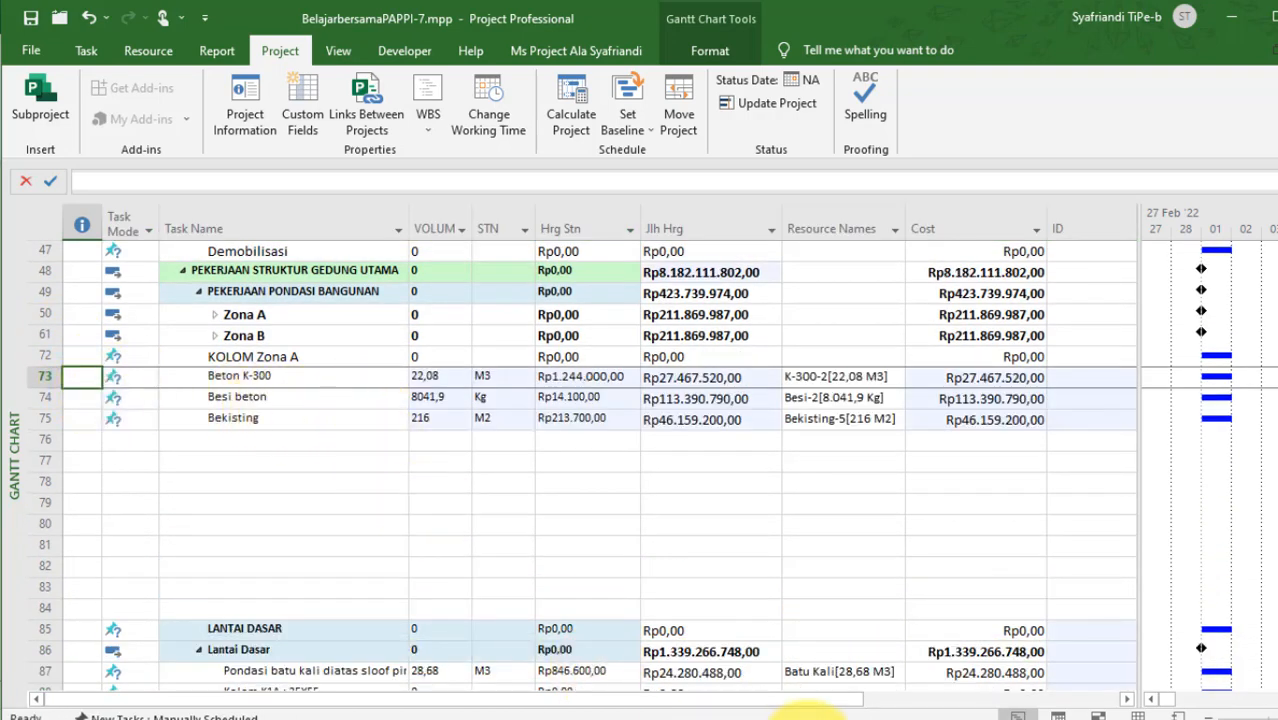
Switch to Excel and examine the formulas in H49 to H51 that sum the column concrete, reinforcement and formwork volumes.
click(805, 714)
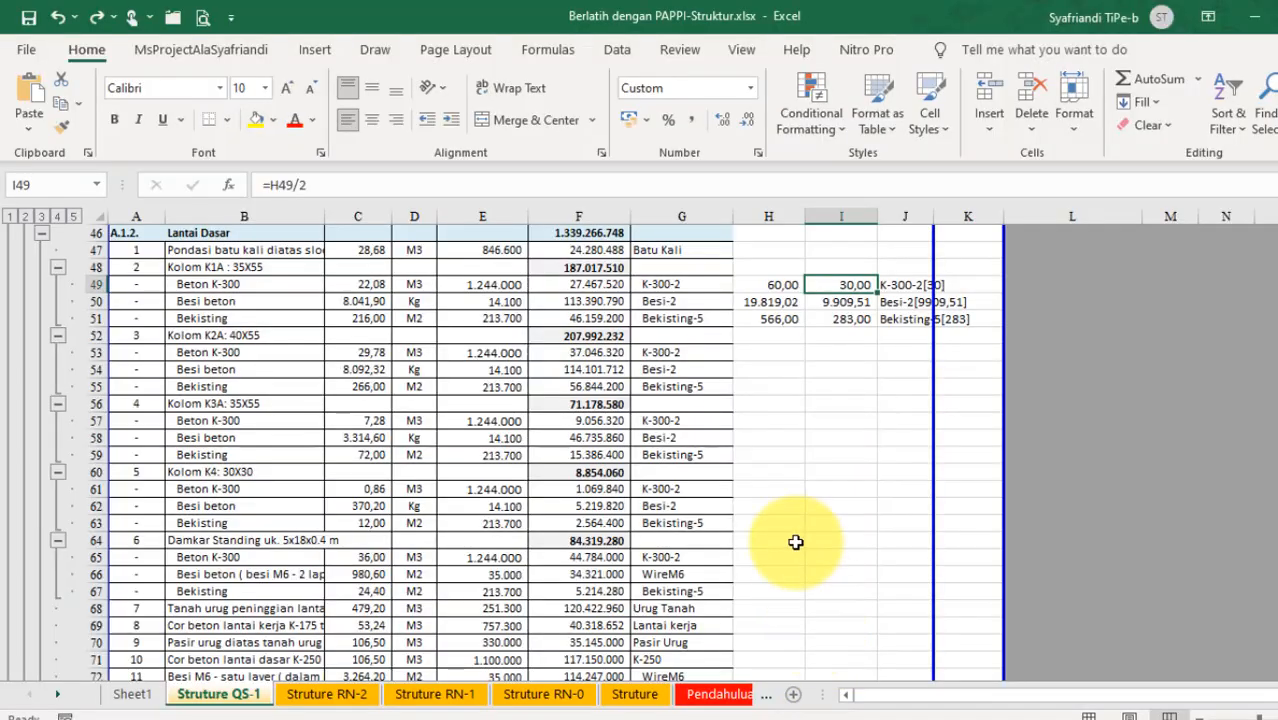
click(765, 286)
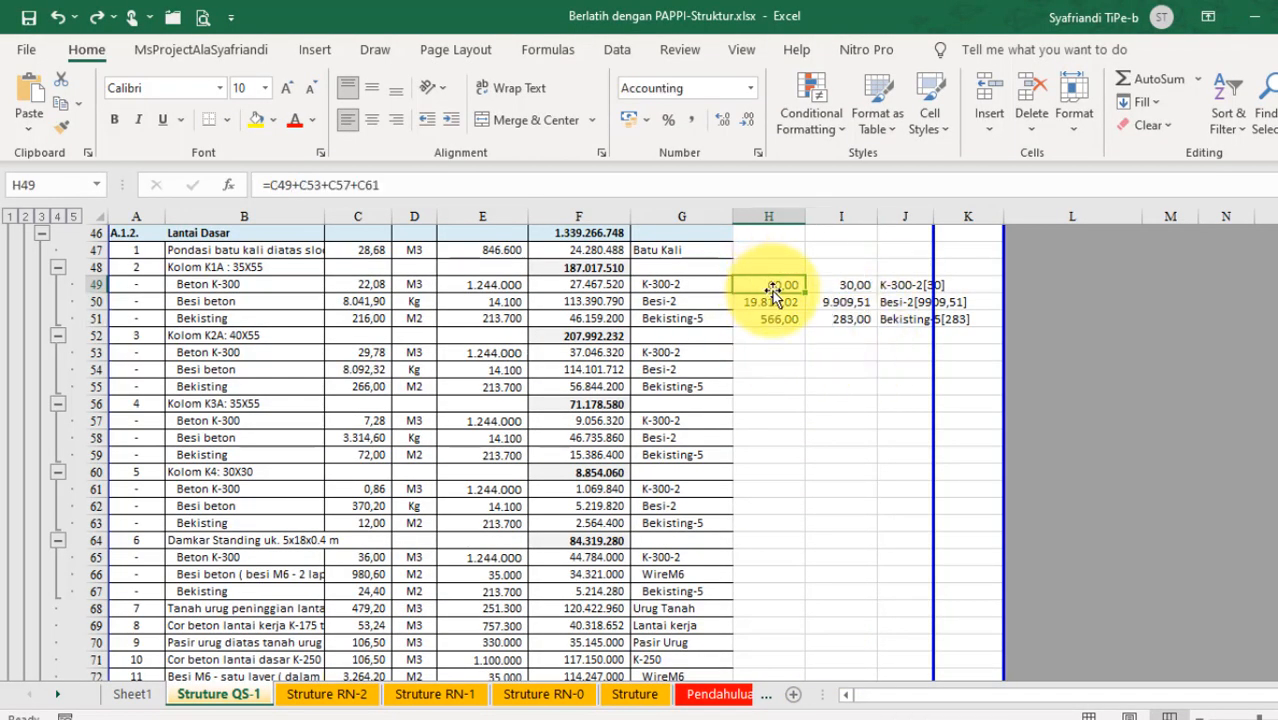
double_click(772, 290)
key(Escape)
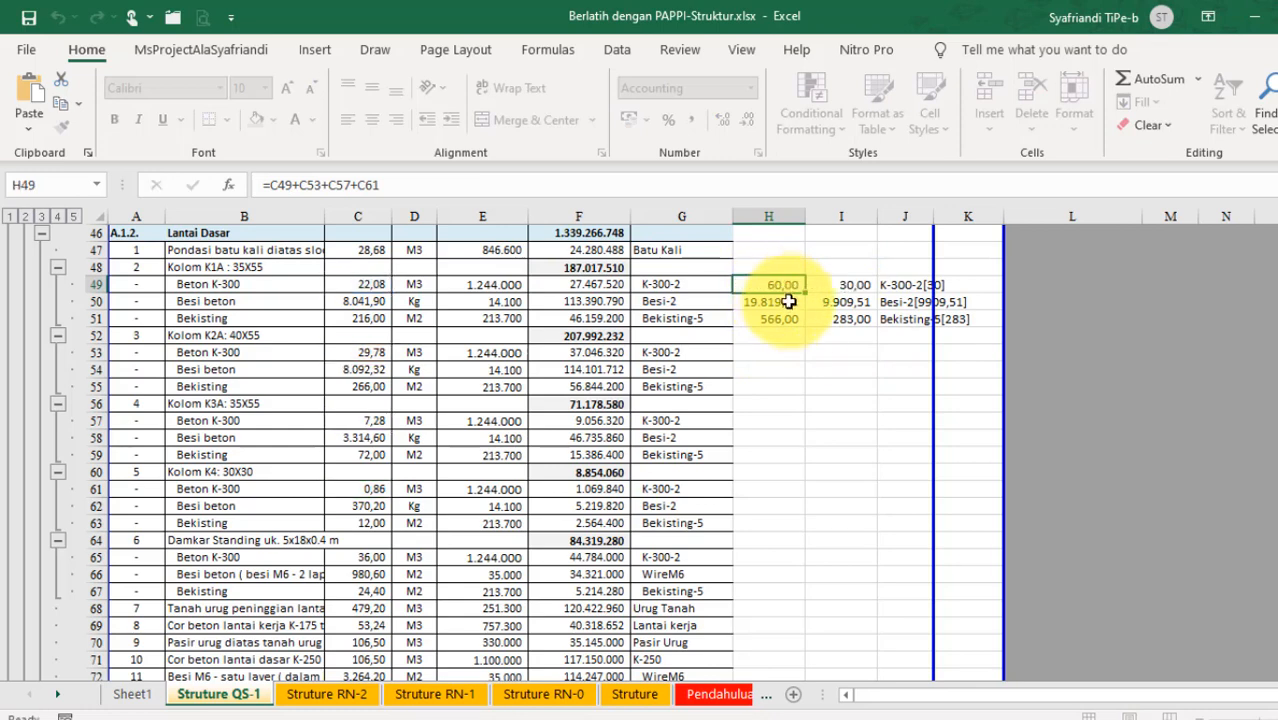
click(782, 302)
double_click(784, 296)
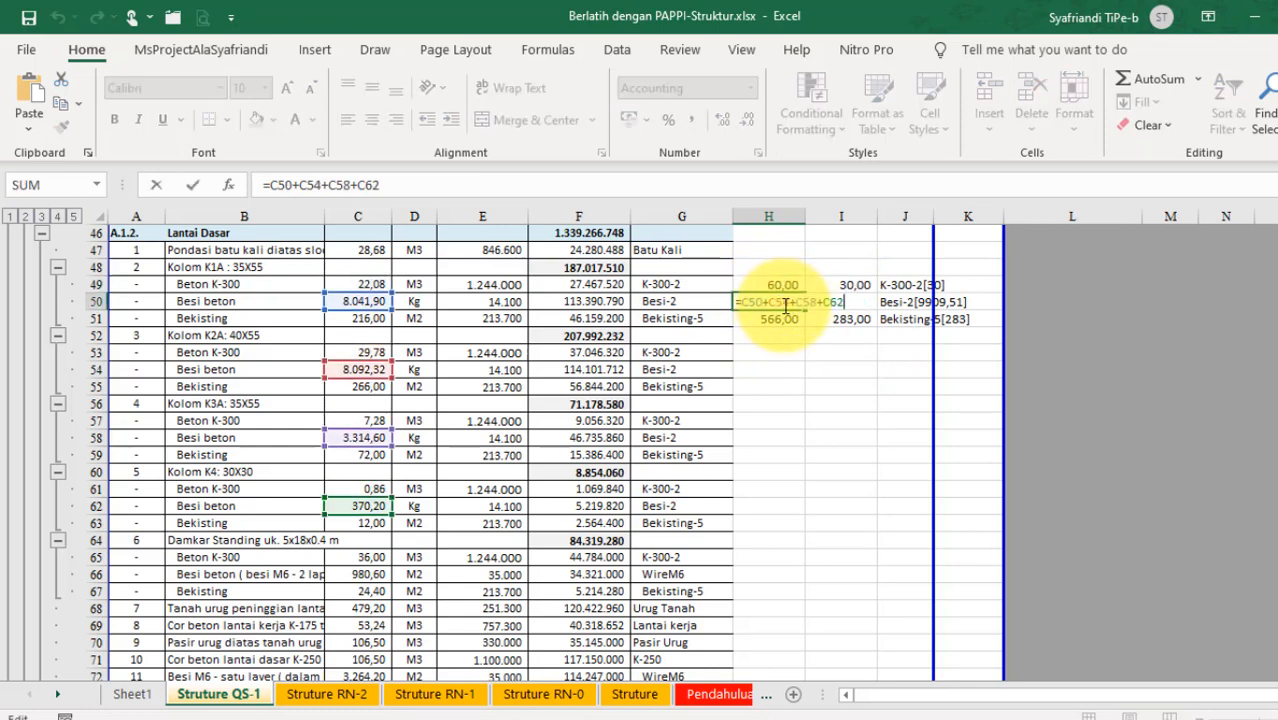
key(Escape)
click(788, 318)
double_click(788, 318)
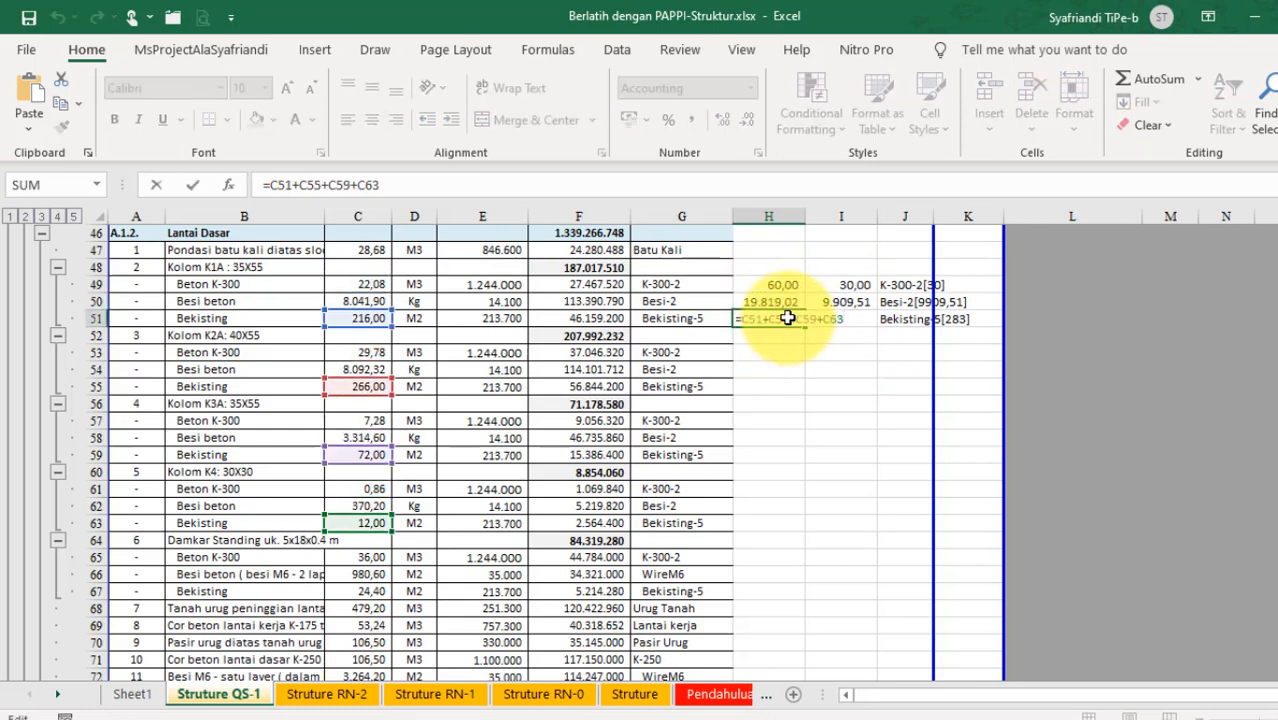
key(Escape)
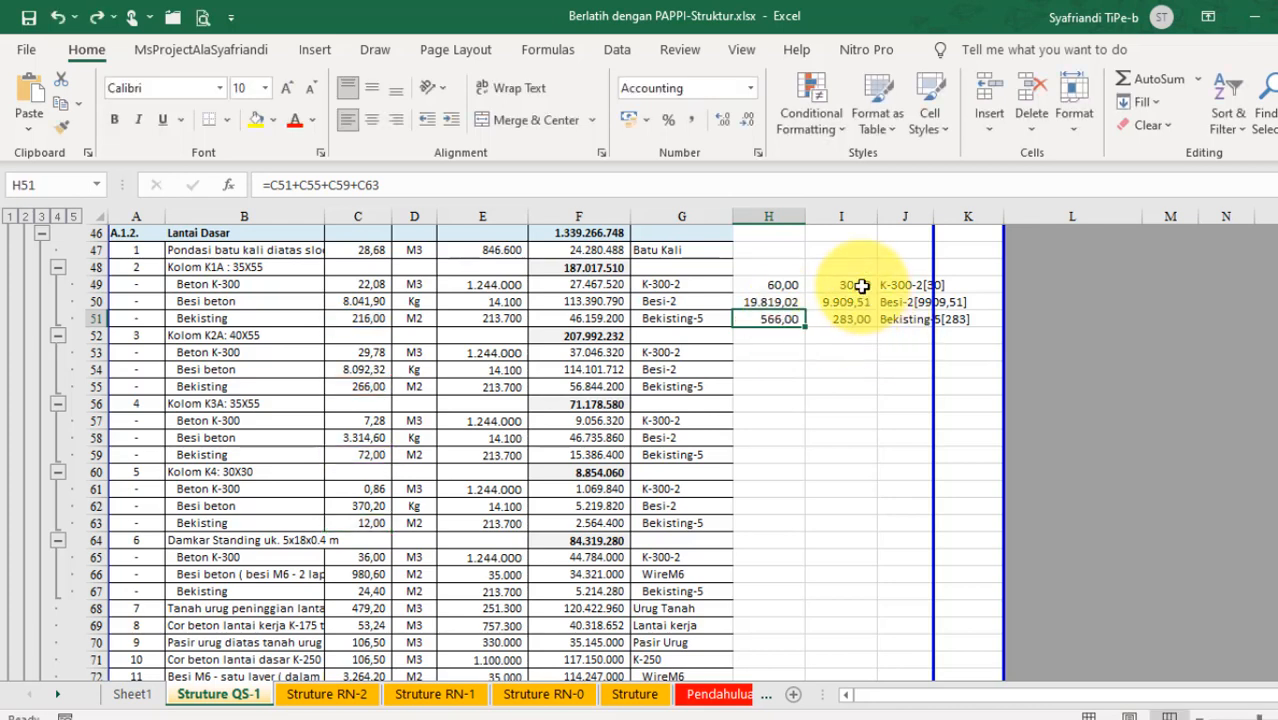
Copy the halved volumes 30, 9909,51 and 283 from I49:I51 in Excel into the VOLUME cells of Project rows 73 to 75.
drag(856, 286, 866, 332)
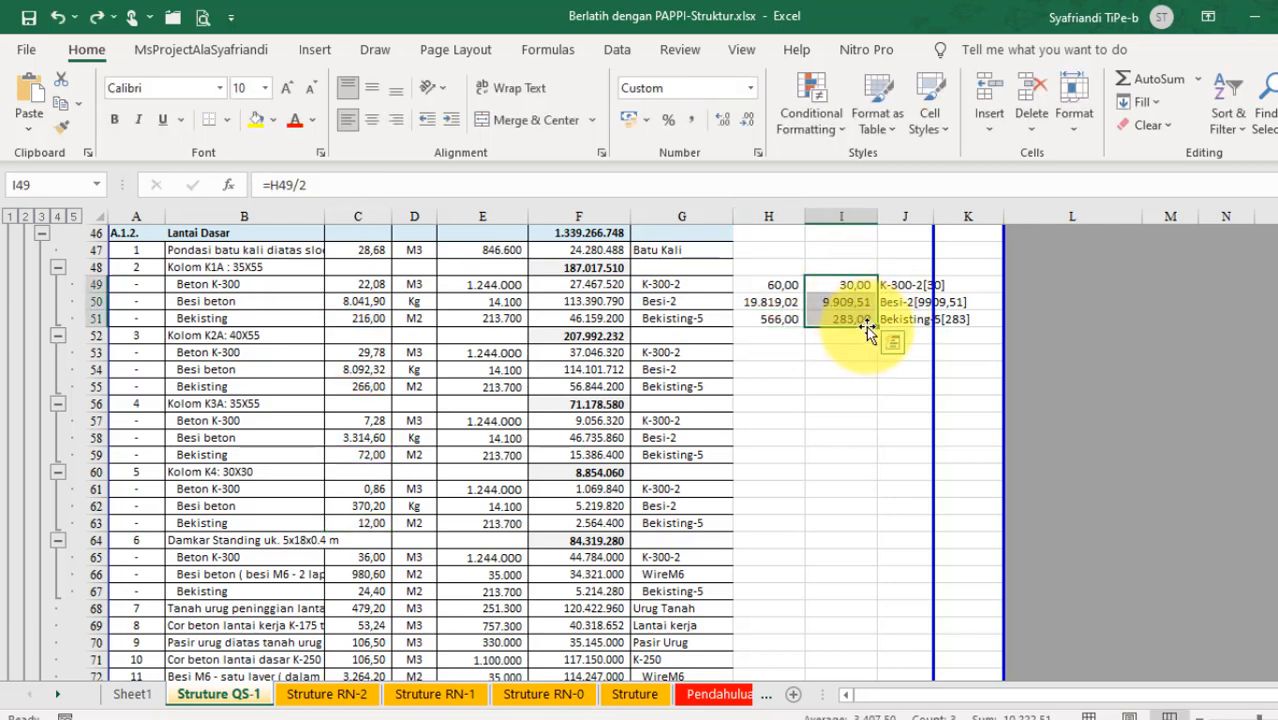
key(ctrl+c)
key(alt+Tab)
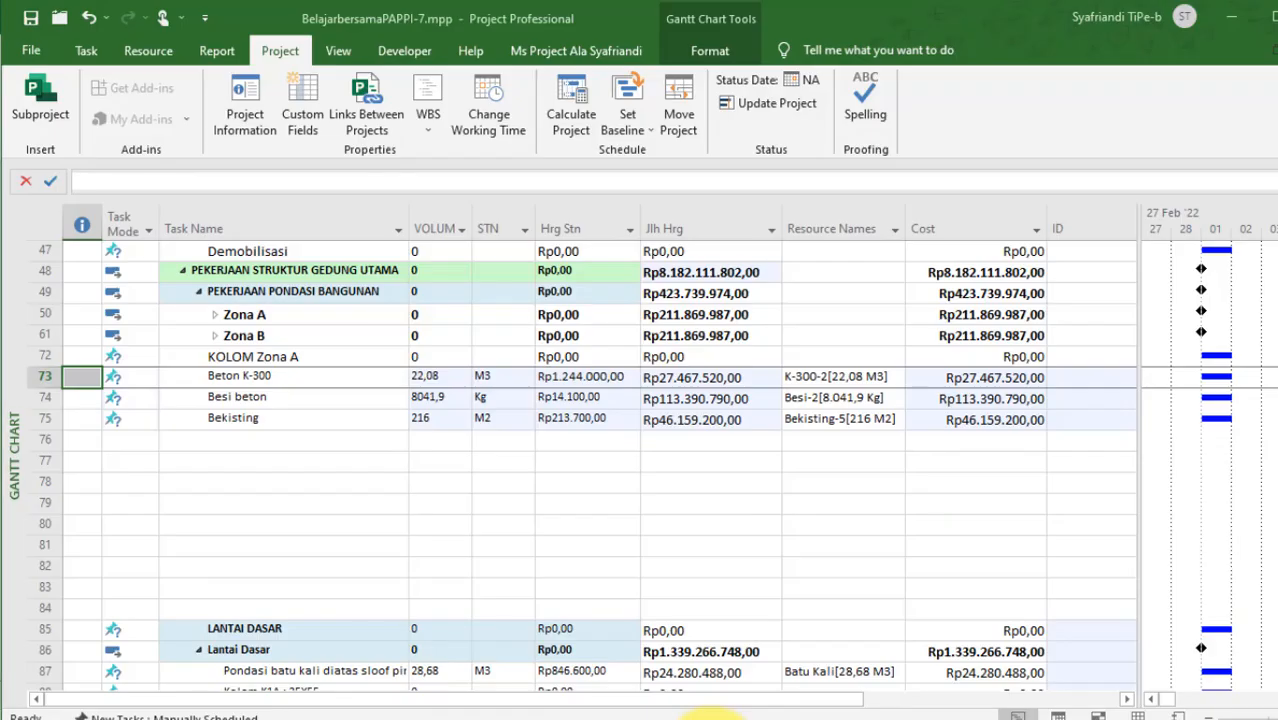
click(424, 378)
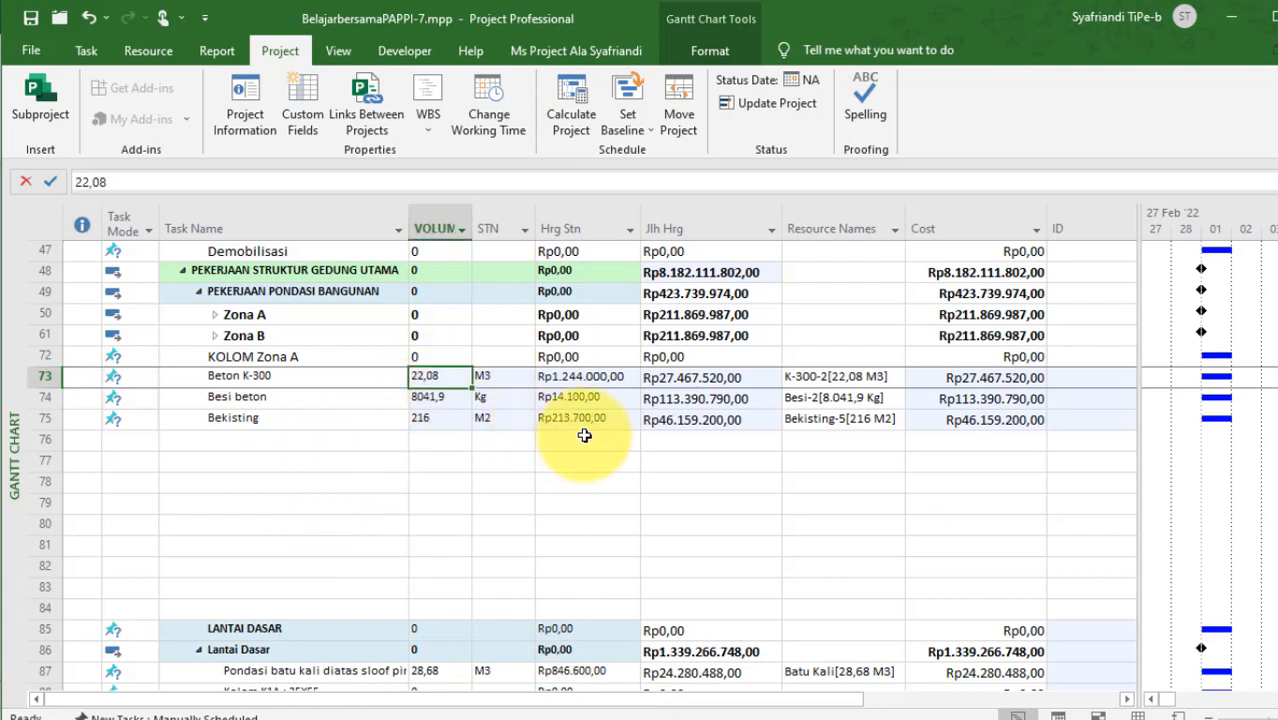
key(ctrl+v)
click(728, 382)
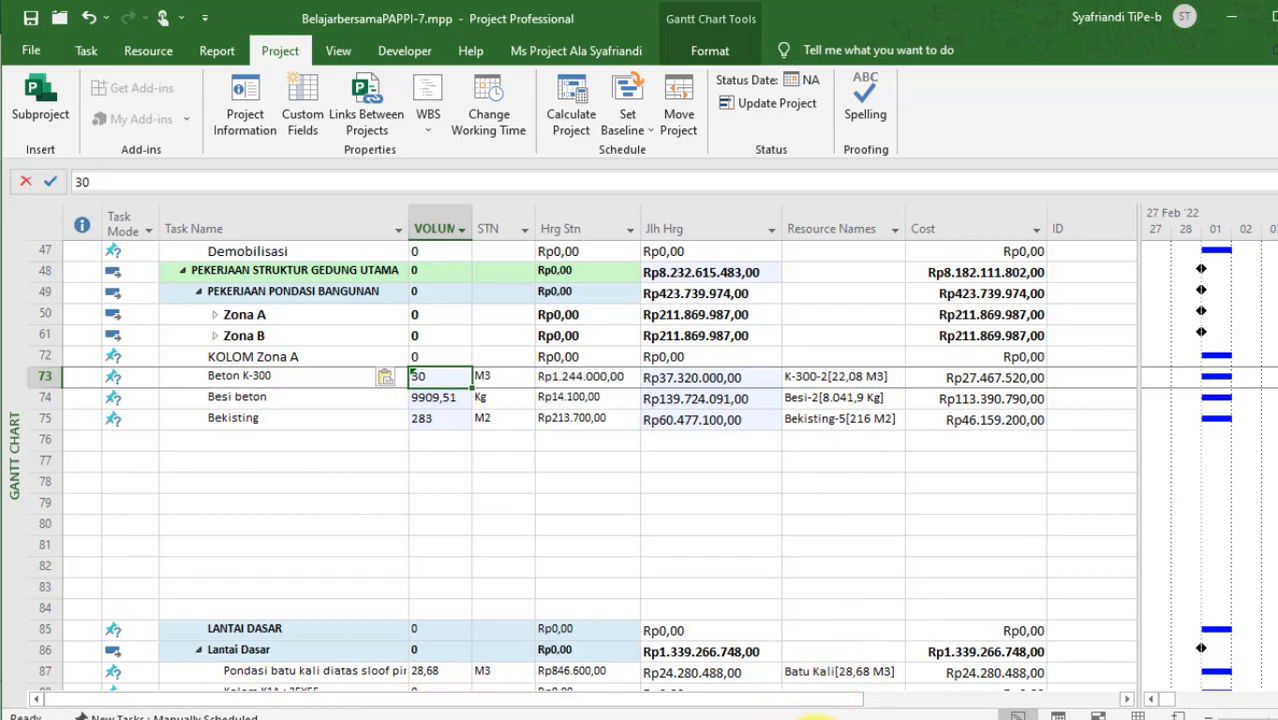
Copy K-300-2[30], Besi-2[9909,51] and Bekisting-5[283] from J49:J51 in Excel into Resource Names of Project rows 73 to 75.
click(814, 719)
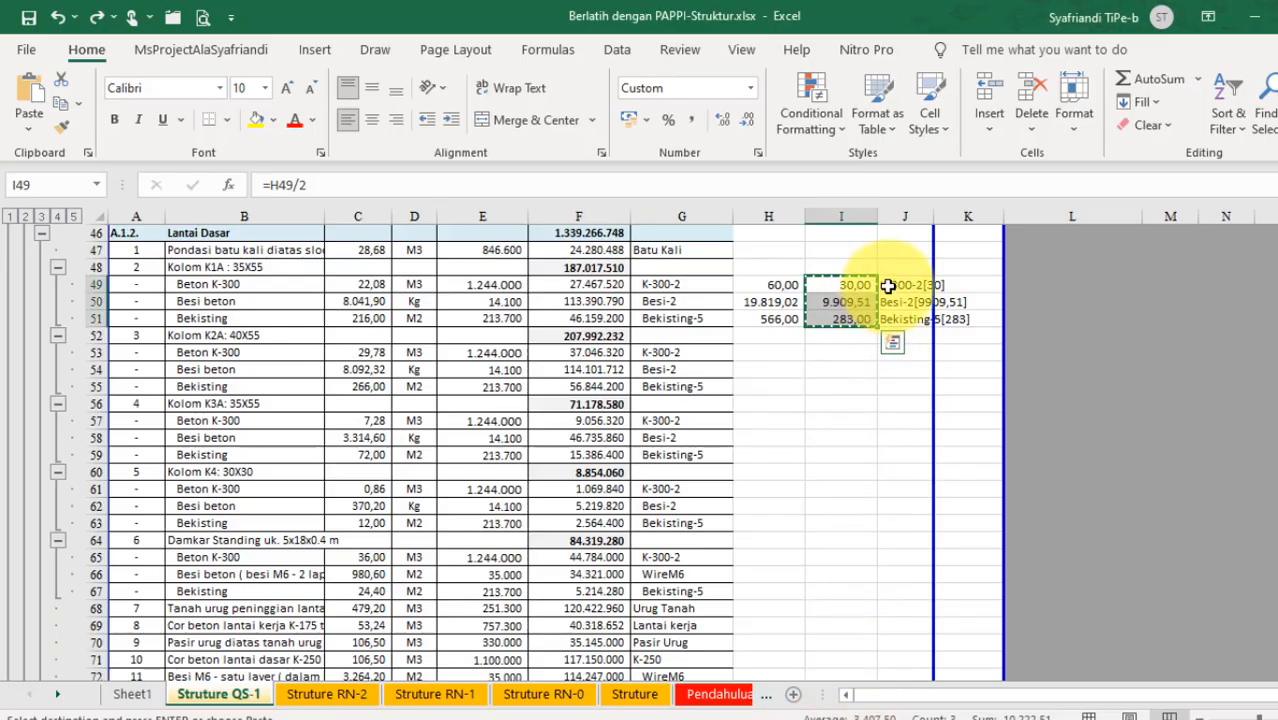
drag(888, 286, 882, 322)
key(ctrl+c)
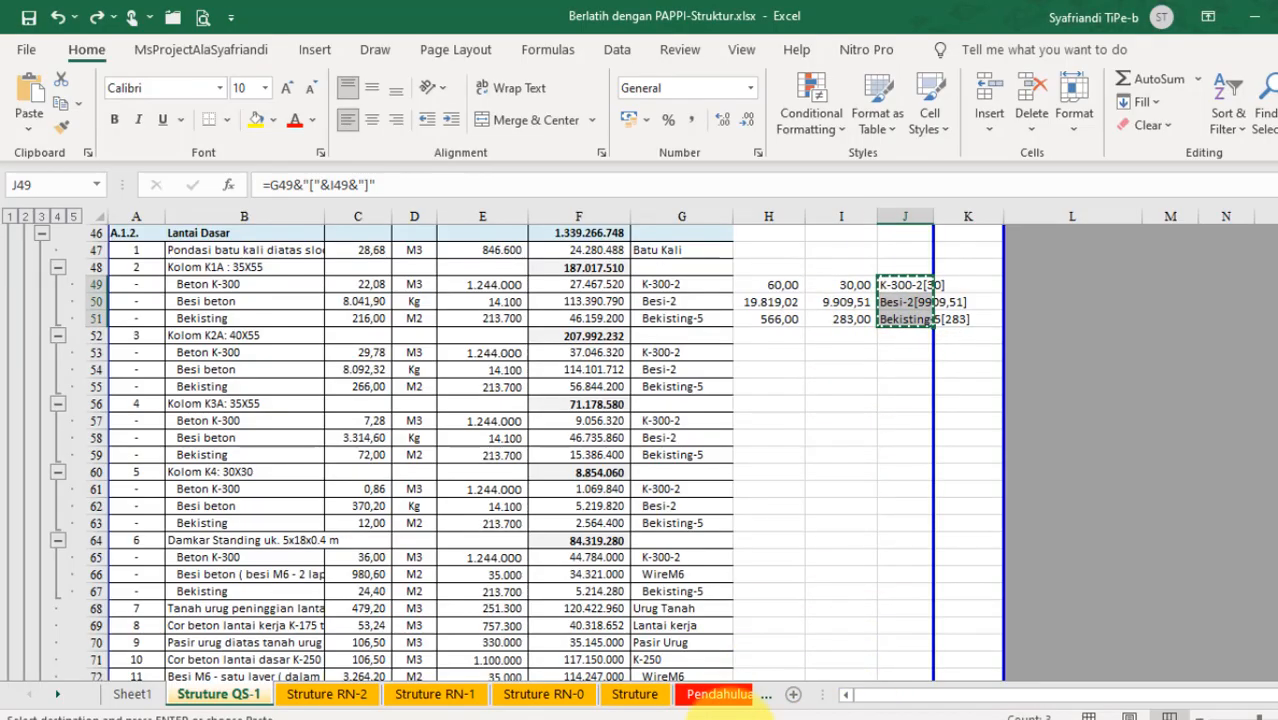
click(722, 719)
click(848, 376)
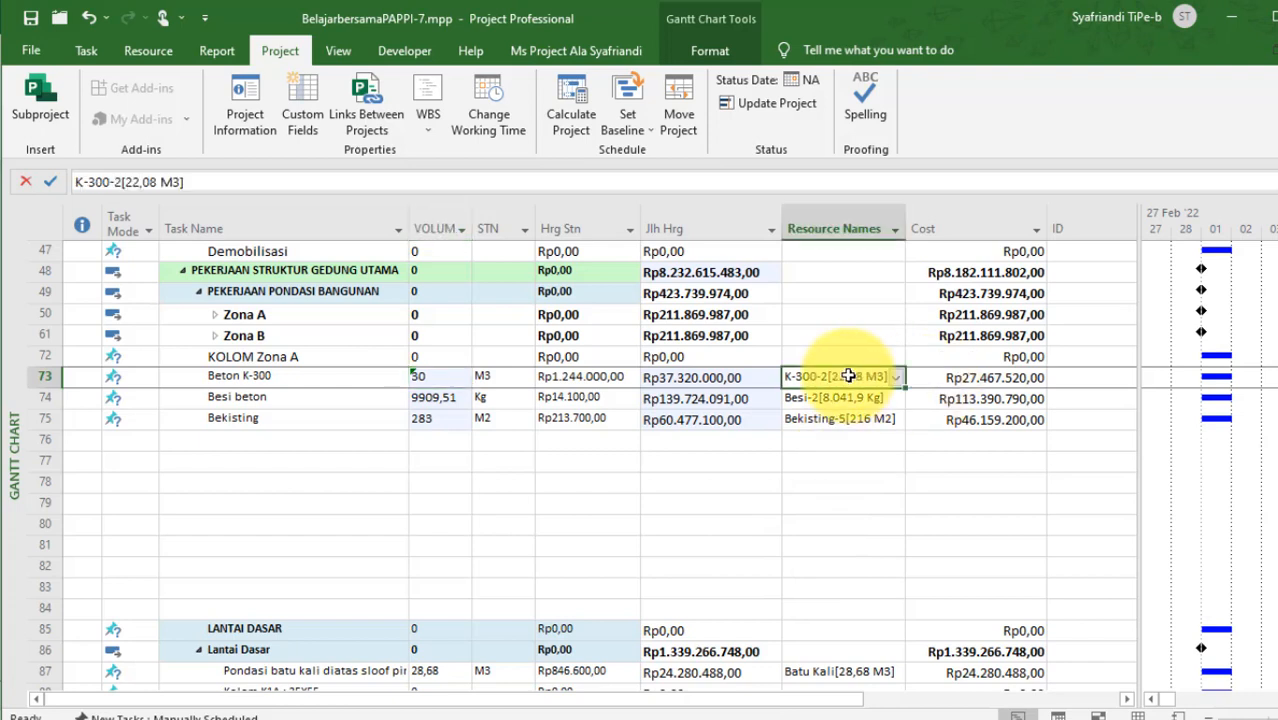
key(ctrl+v)
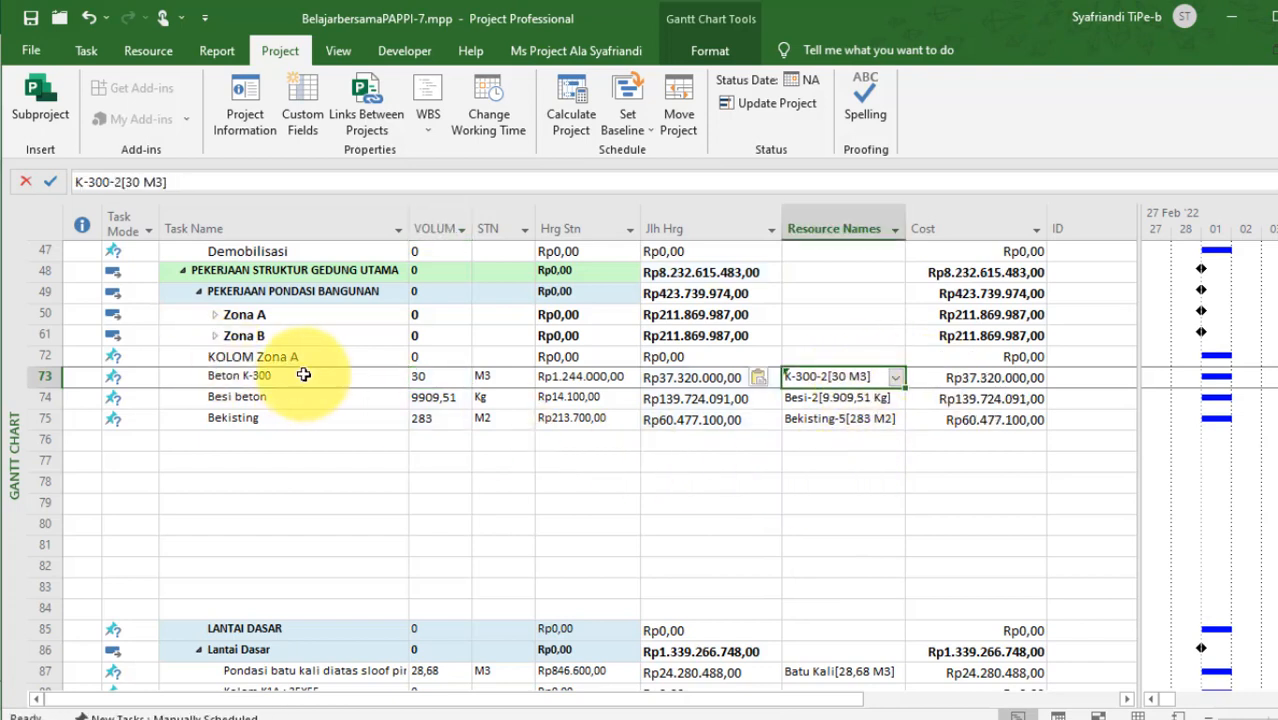
Indent Beton K-300, Besi beton and Bekisting in rows 73 to 75 as subtasks of KOLOM Zona A.
drag(302, 374, 294, 428)
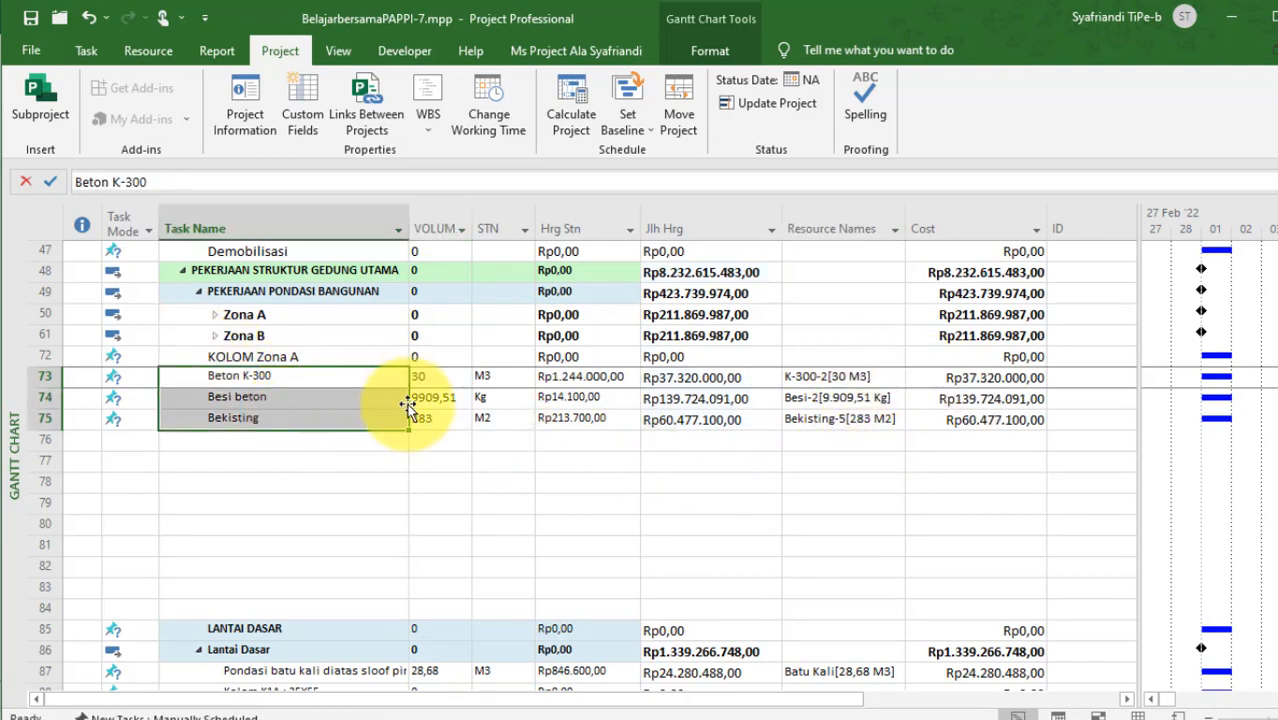
key(alt+shift+Right)
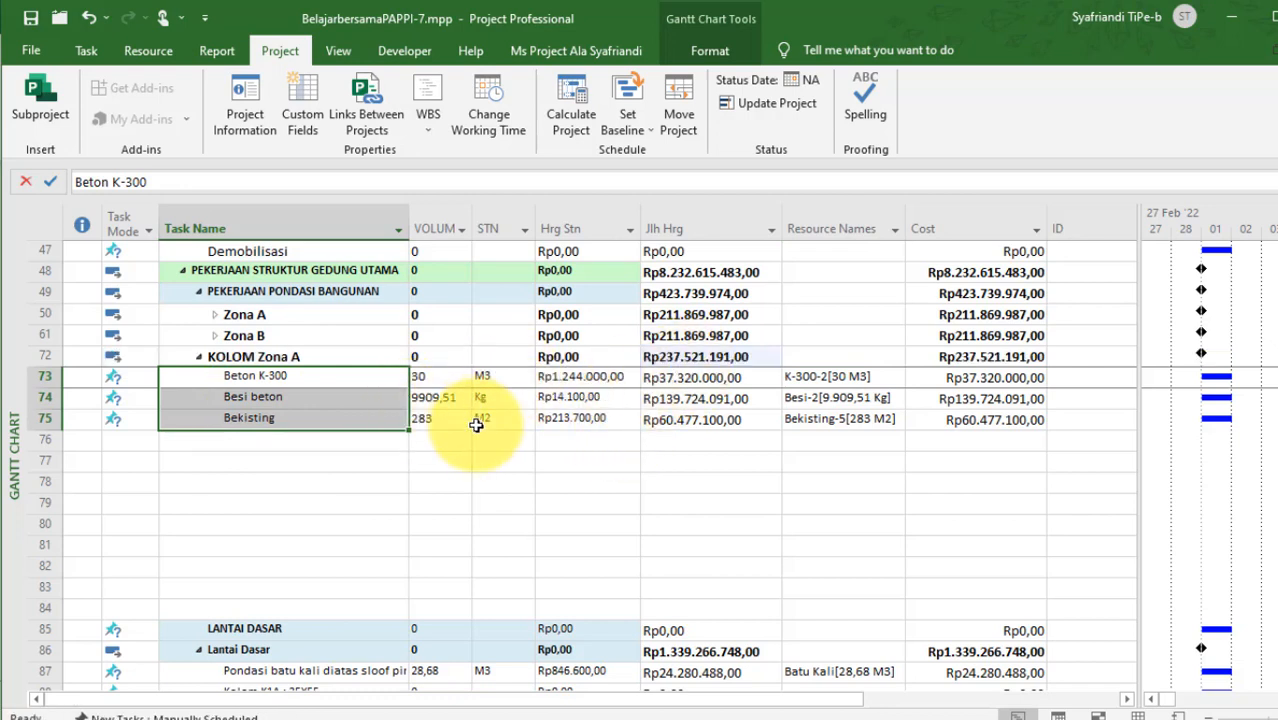
click(557, 453)
Check the Jlh Hrg total of PEKERJAAN STRUKTUR with the KOLOM Zona A tasks included.
scroll(551, 442, up, 3)
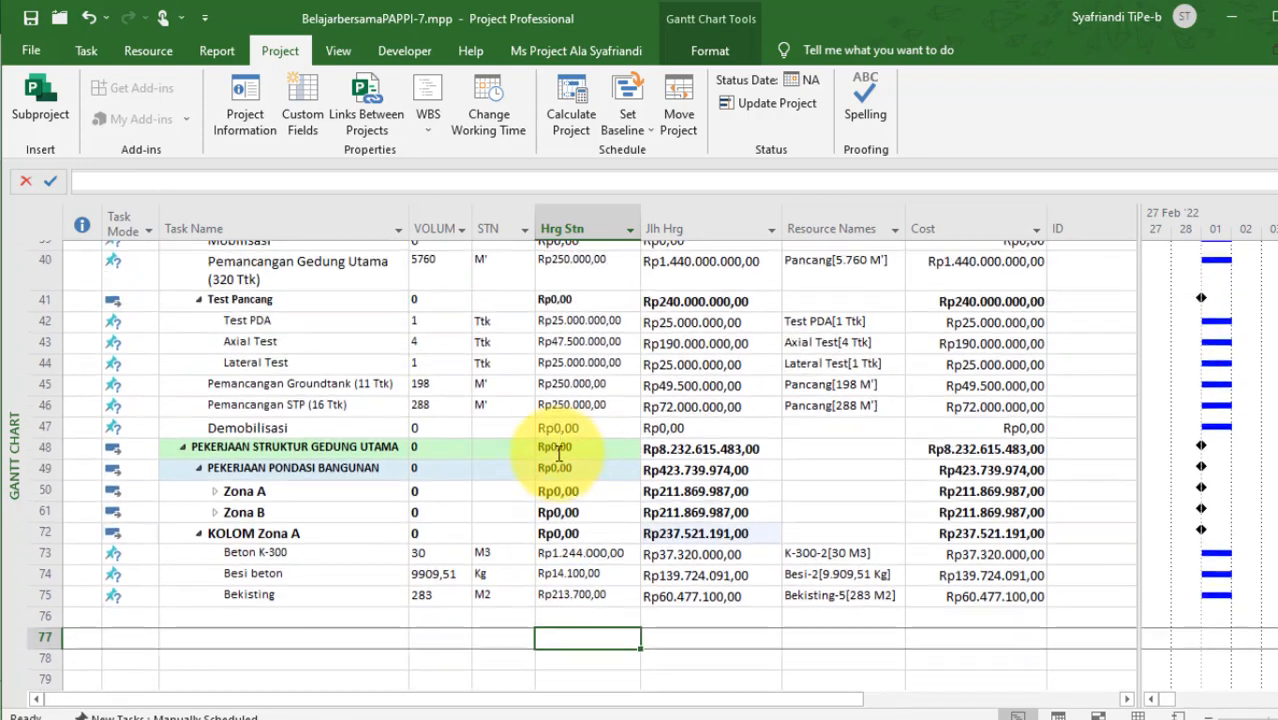
scroll(710, 330, up, 1)
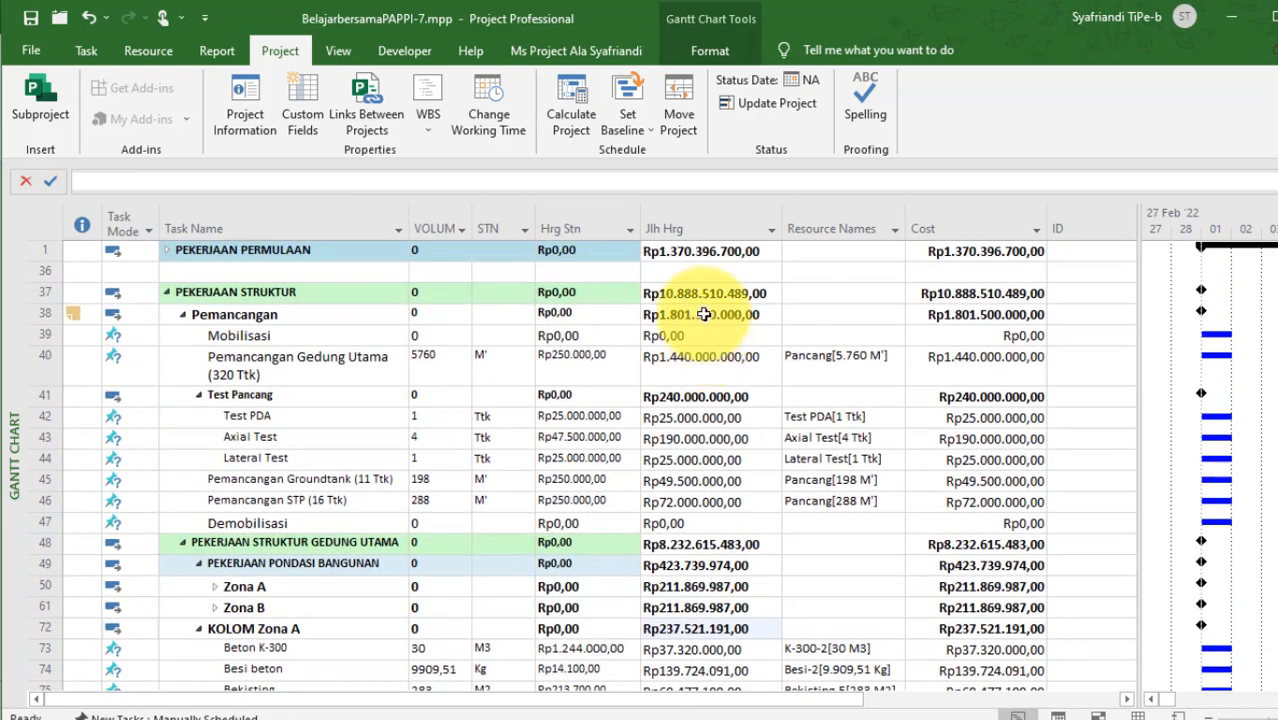
click(682, 293)
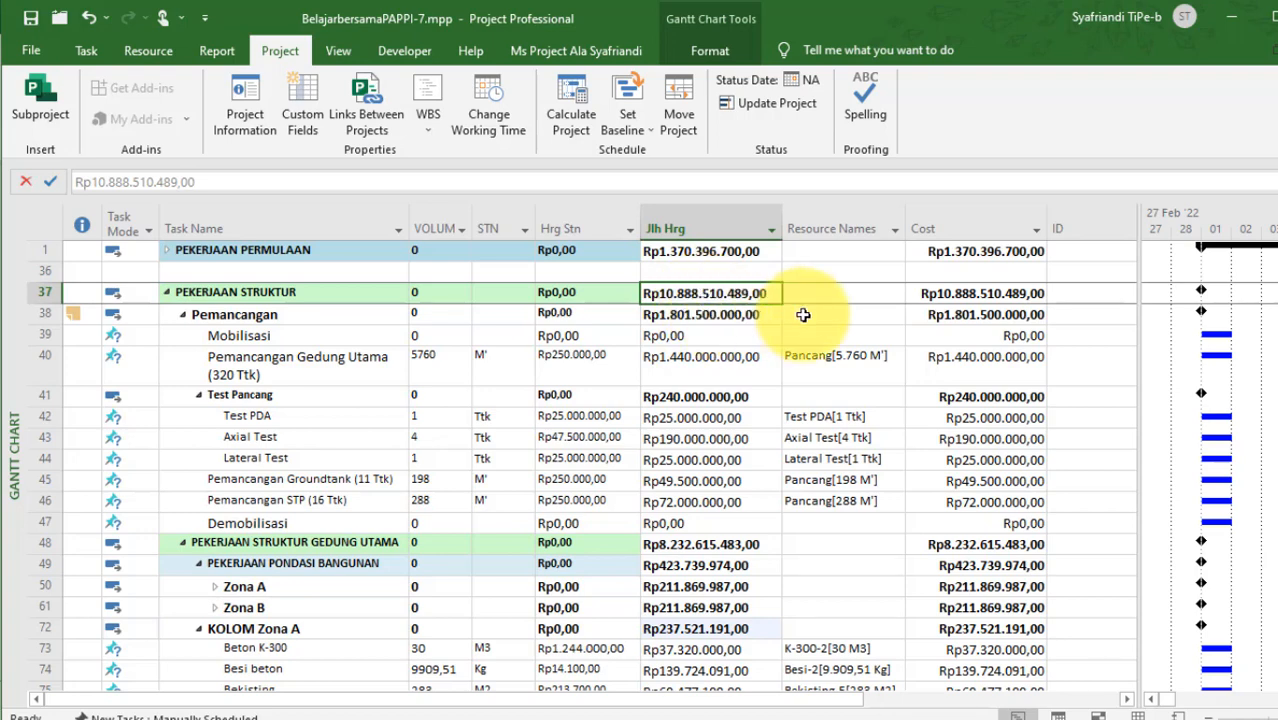
Copy the KOLOM Zona A summary task with its subtasks in rows 72 to 75 into the blank rows starting at row 76.
scroll(672, 507, down, 7)
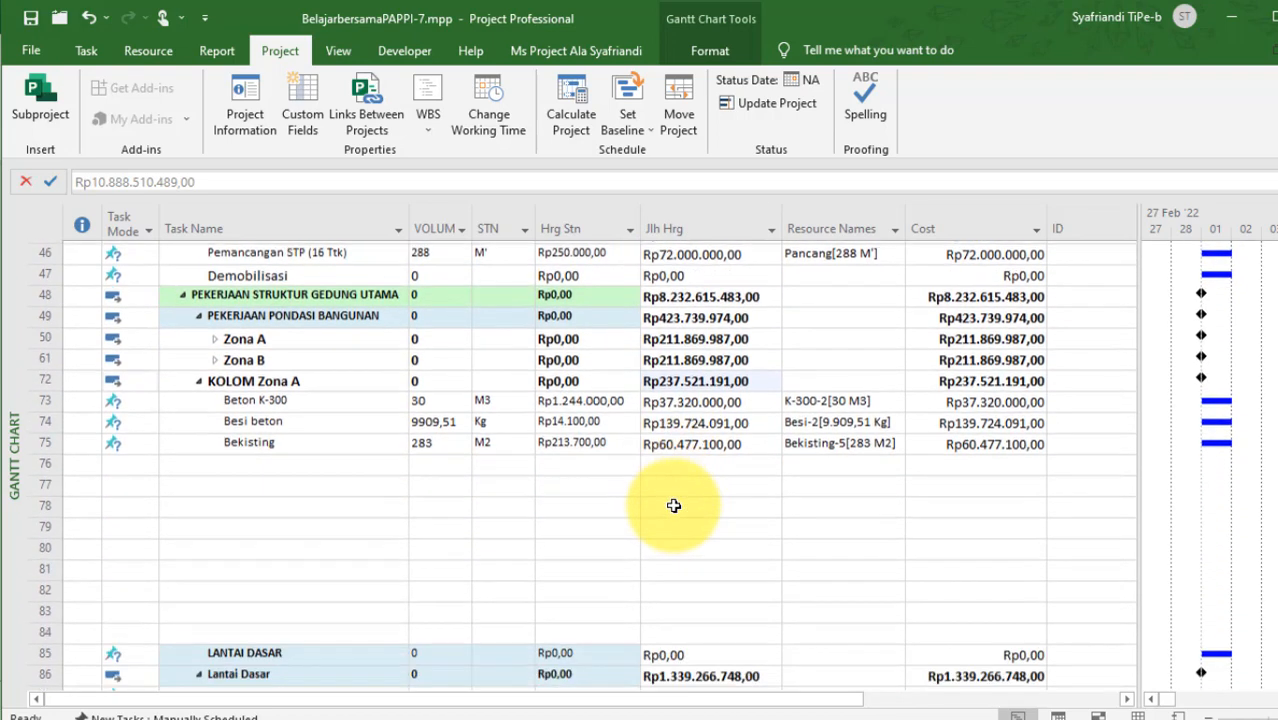
click(302, 505)
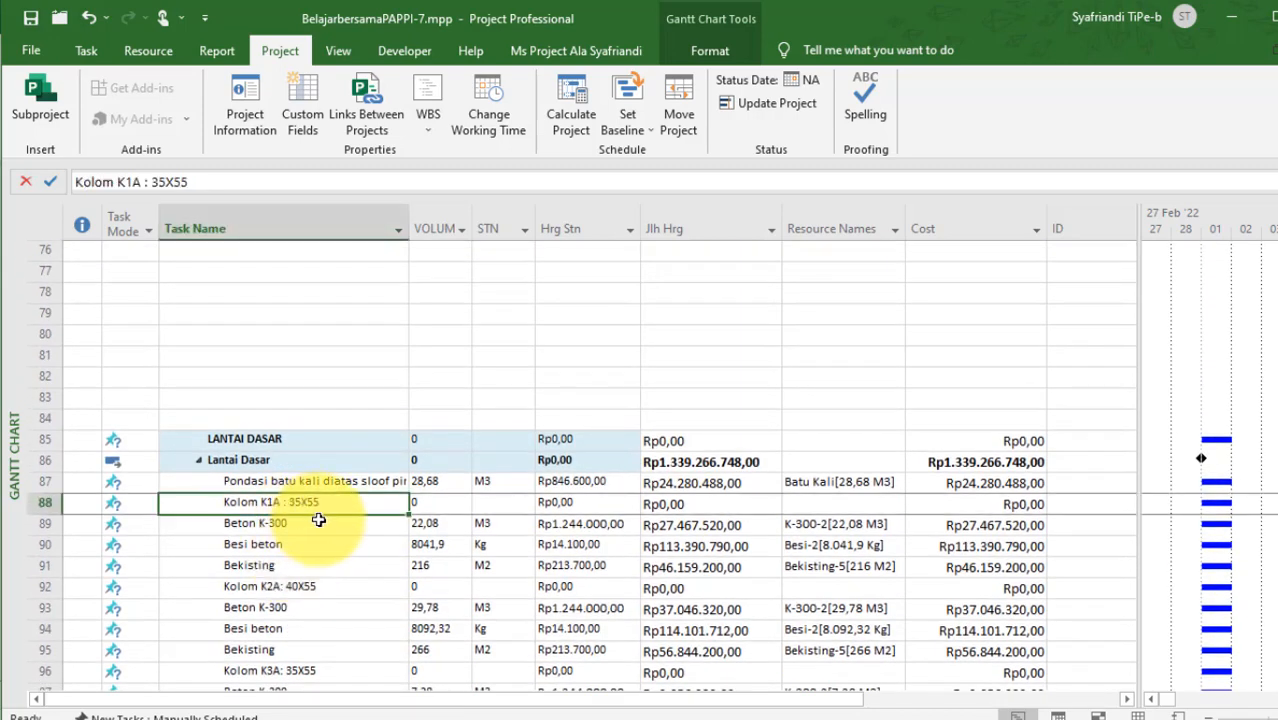
scroll(318, 519, up, 10)
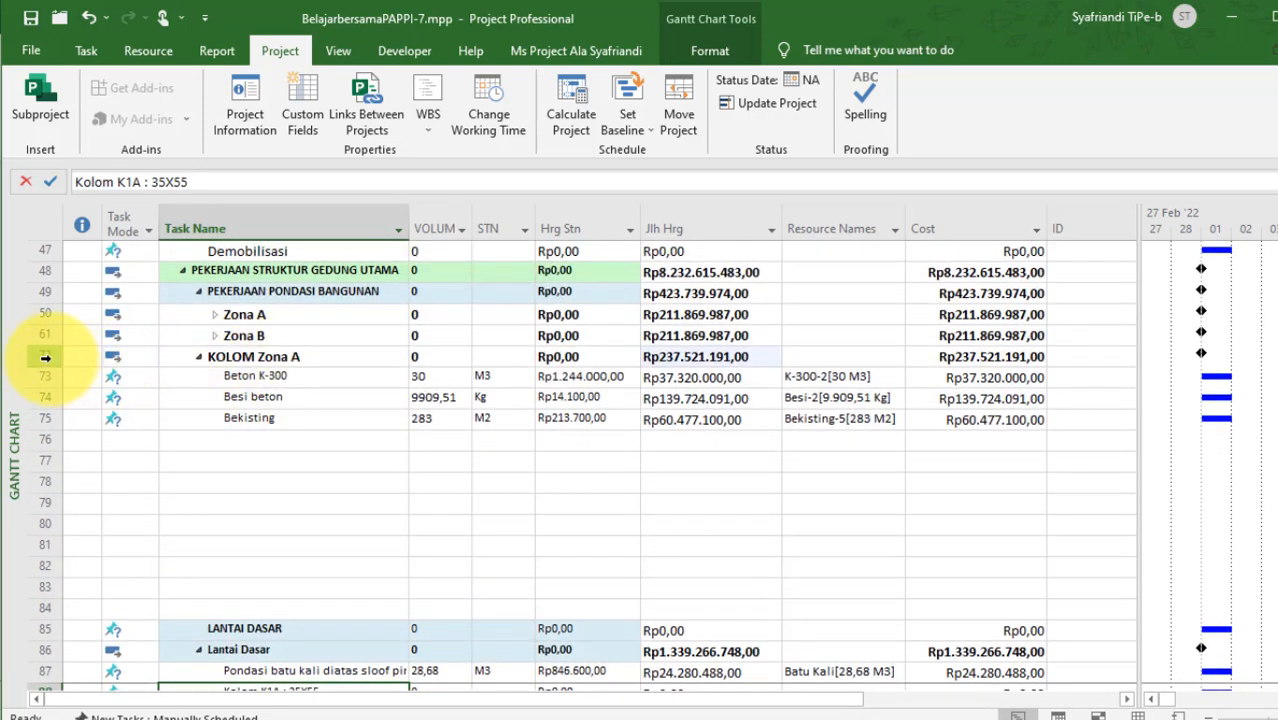
drag(45, 357, 69, 412)
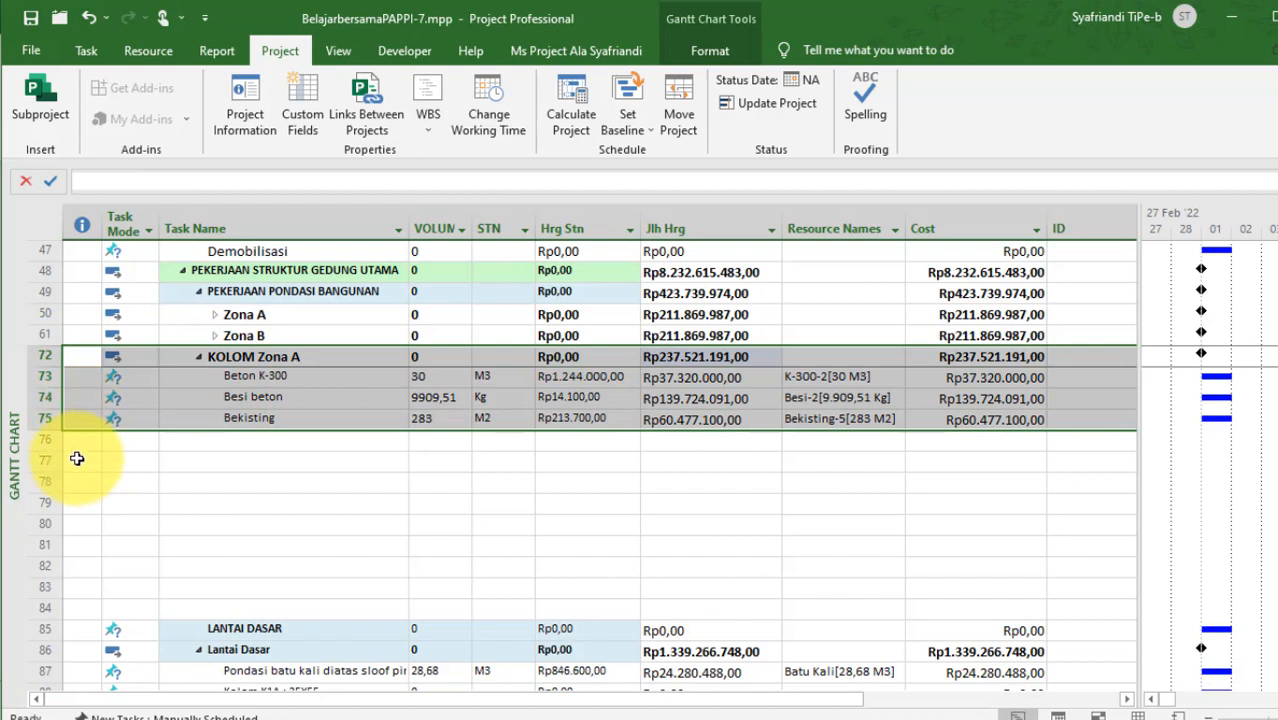
click(80, 443)
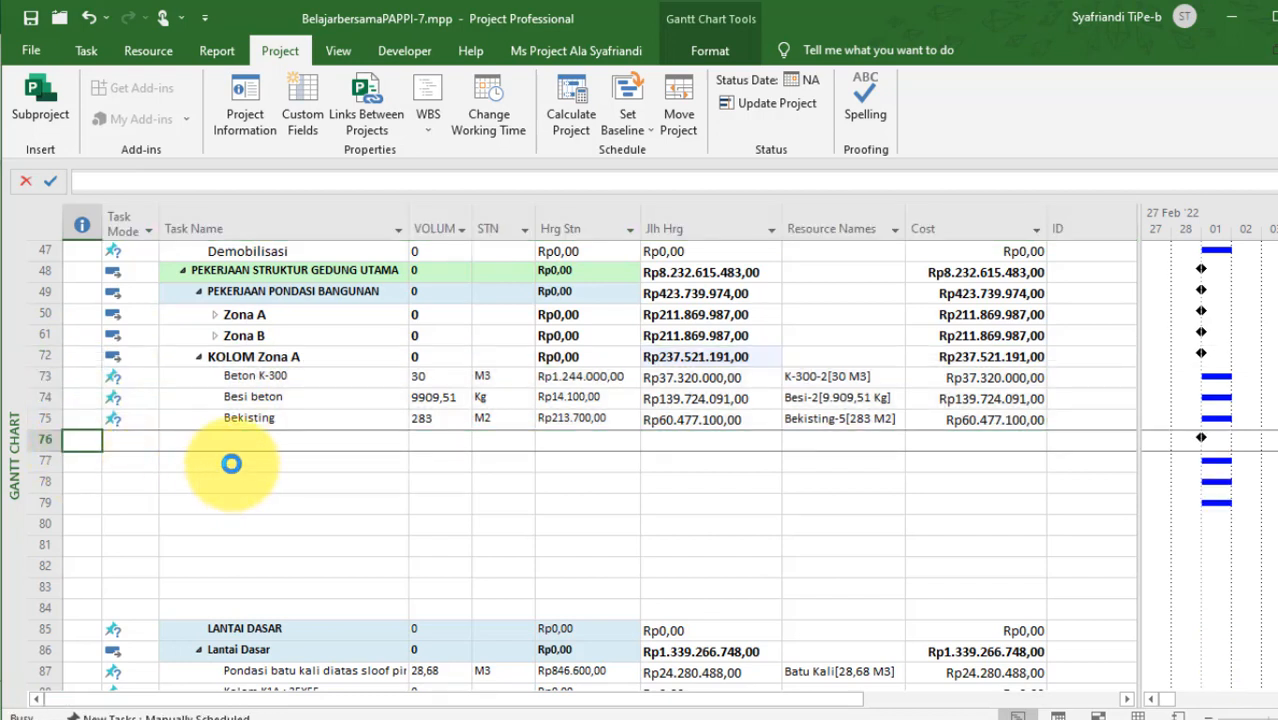
key(ctrl+v)
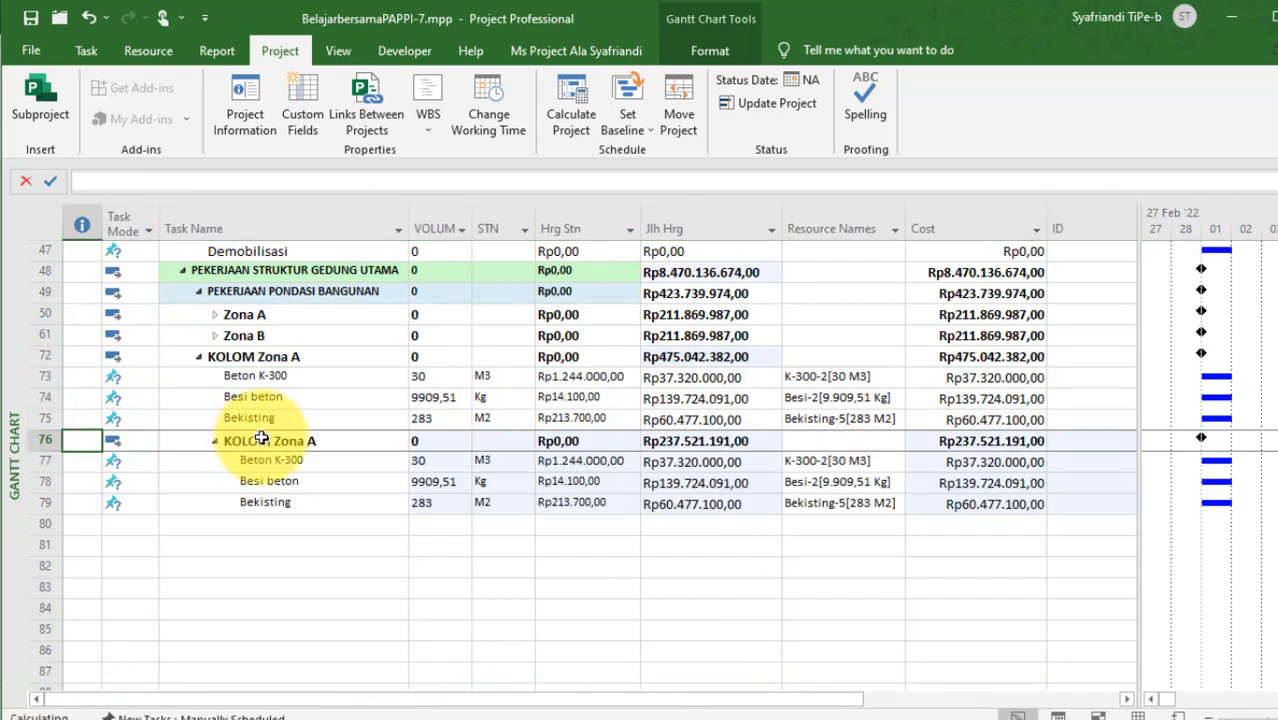
Outdent the copied column summary in row 76 to the level of KOLOM Zona A and rename it KOLOM Zona B.
key(alt+shift+Left)
key(Right)
key(Right)
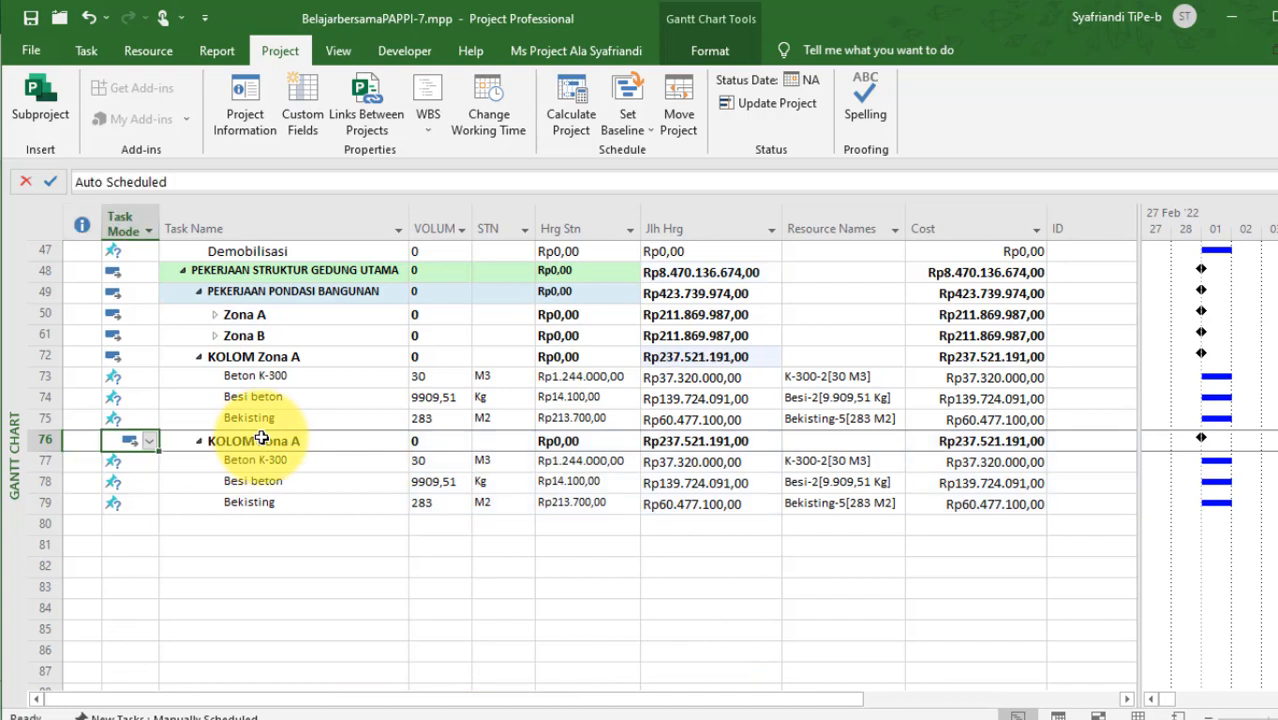
key(F2)
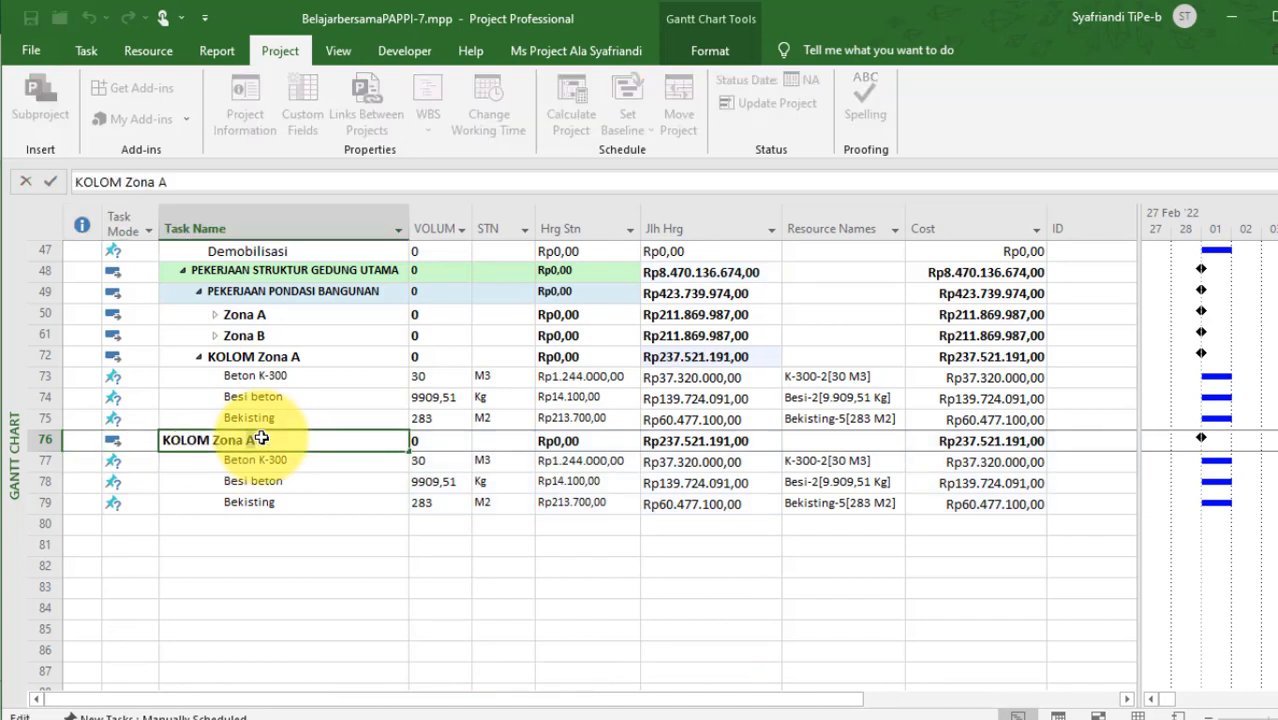
key(Return)
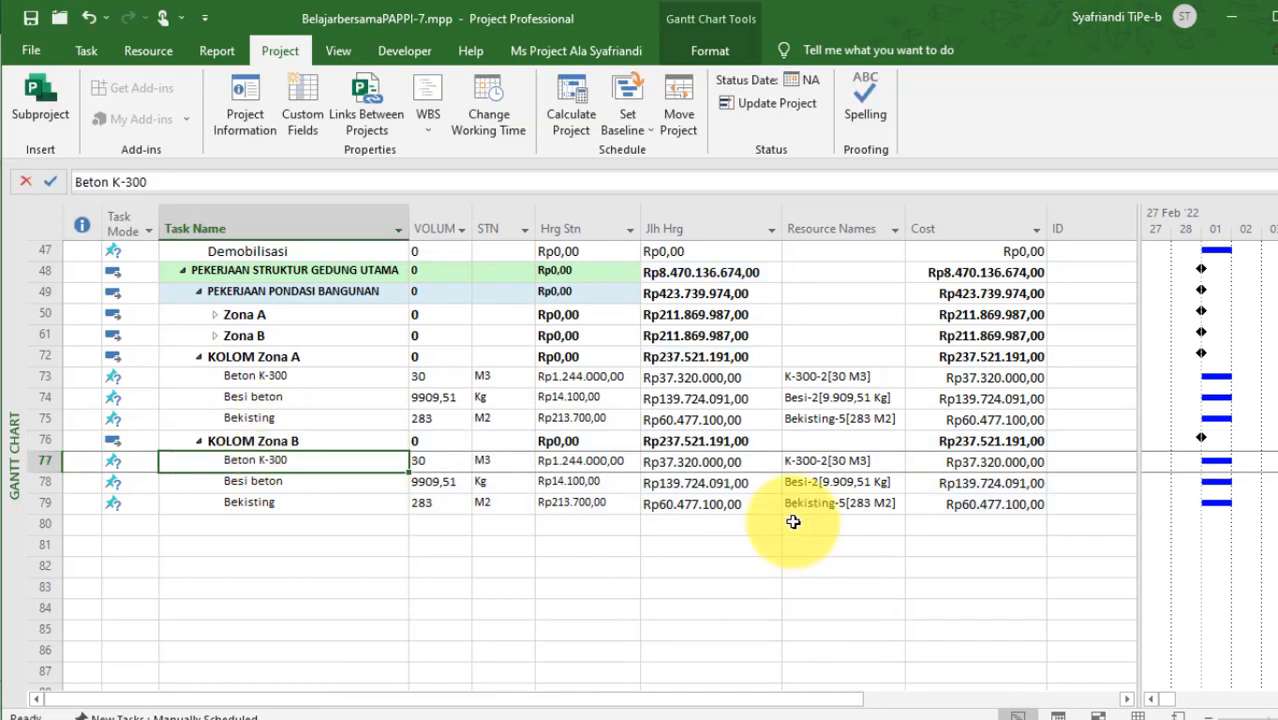
Compare the Jlh Hrg values of KOLOM Zona A and KOLOM Zona B.
click(320, 357)
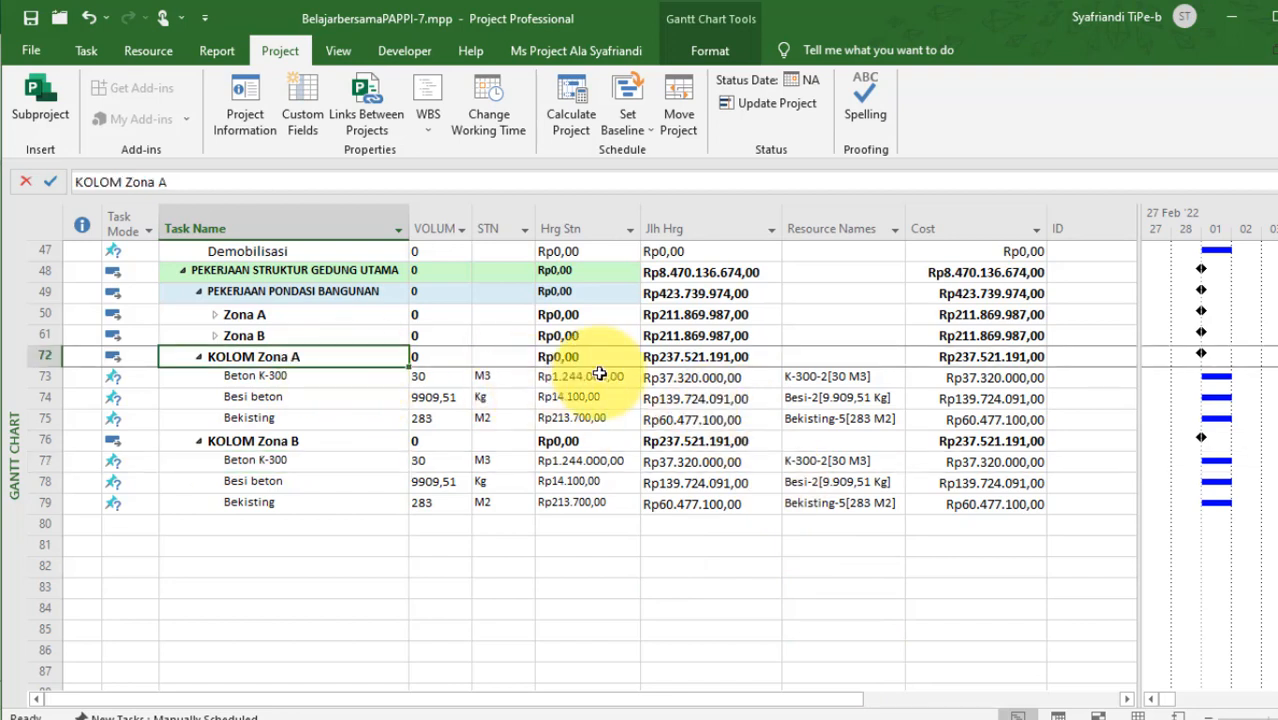
click(704, 355)
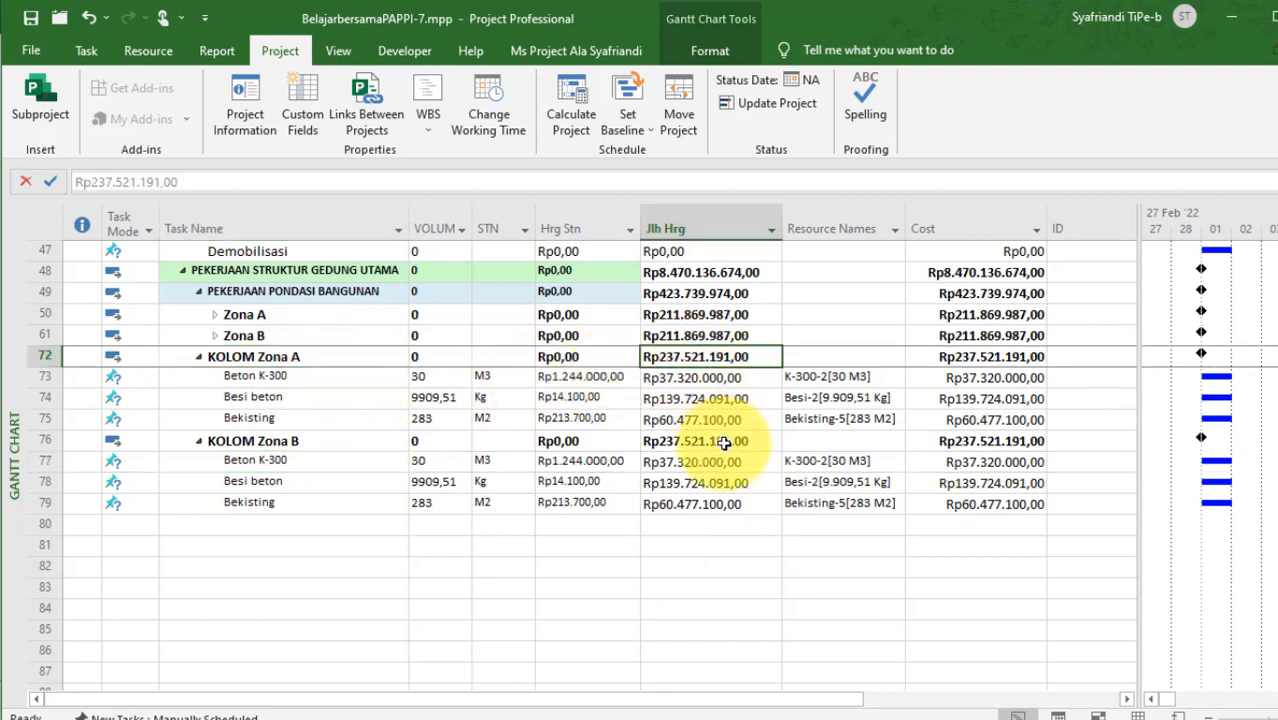
click(724, 442)
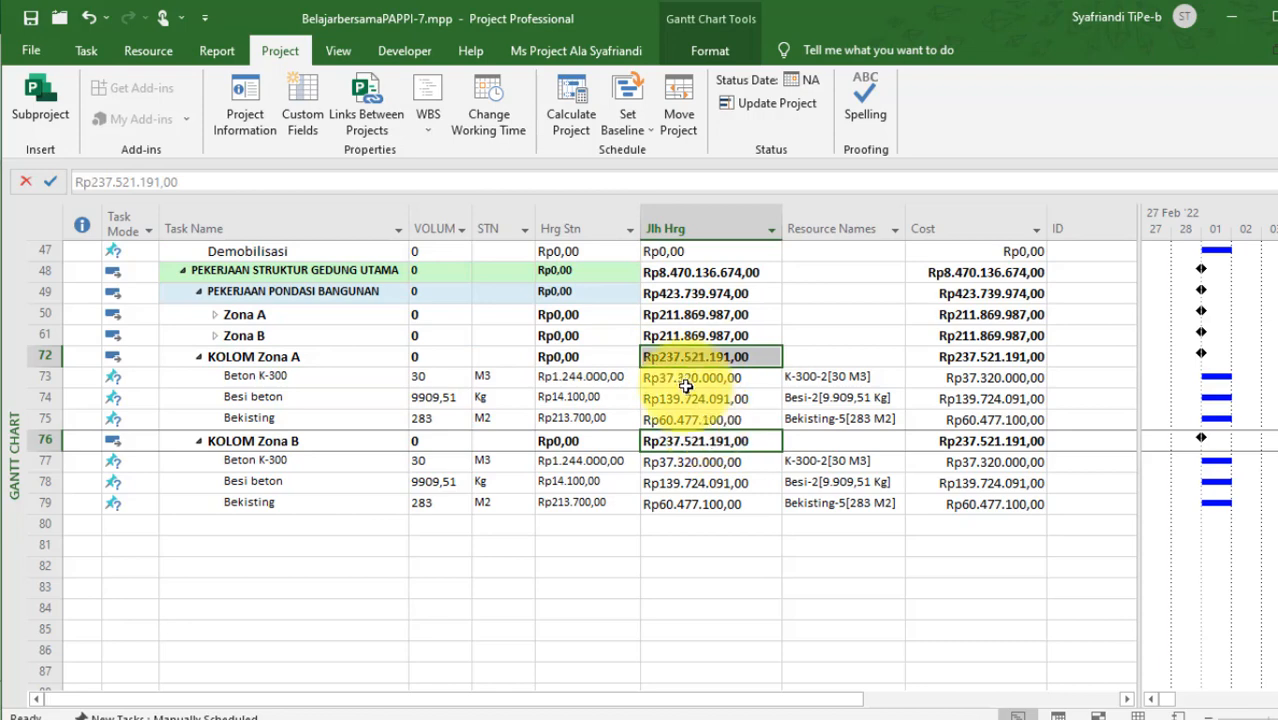
click(328, 360)
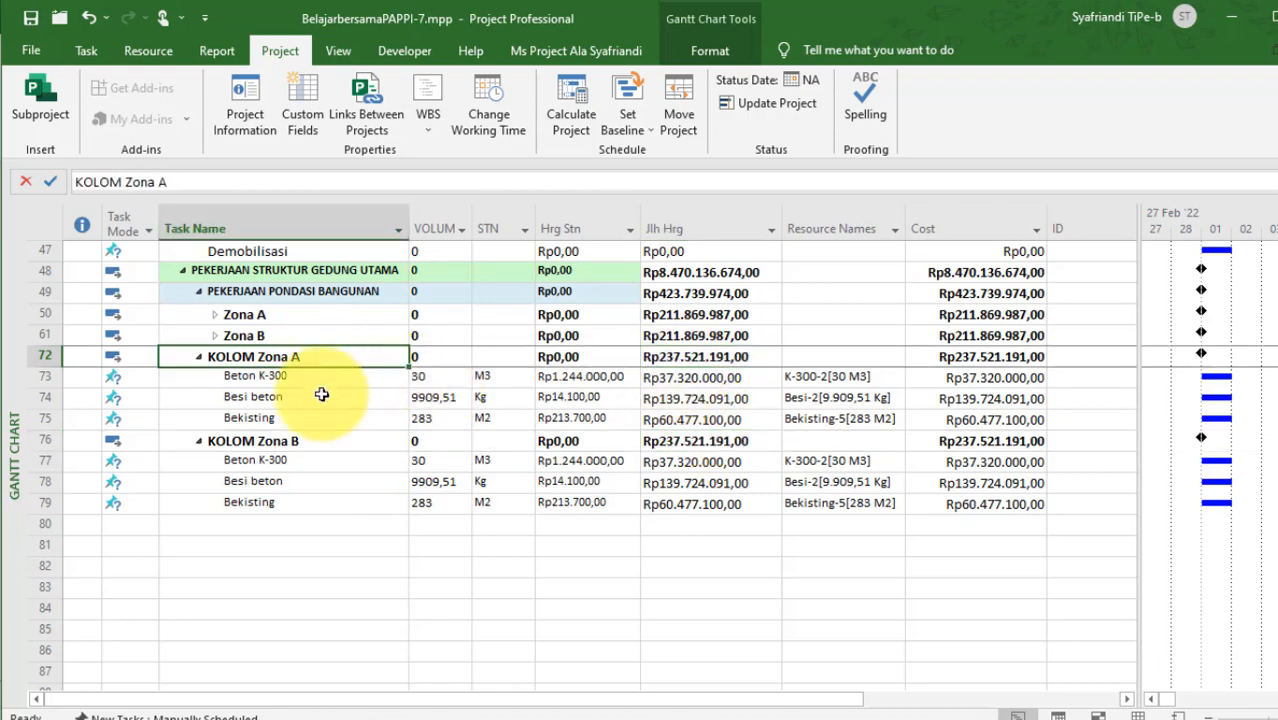
Delete the old column tasks under Lantai Dasar in rows 92 to 107, from Kolom K1A : 35X55 through the Kolom K4: 30X30 Bekisting.
scroll(357, 502, down, 6)
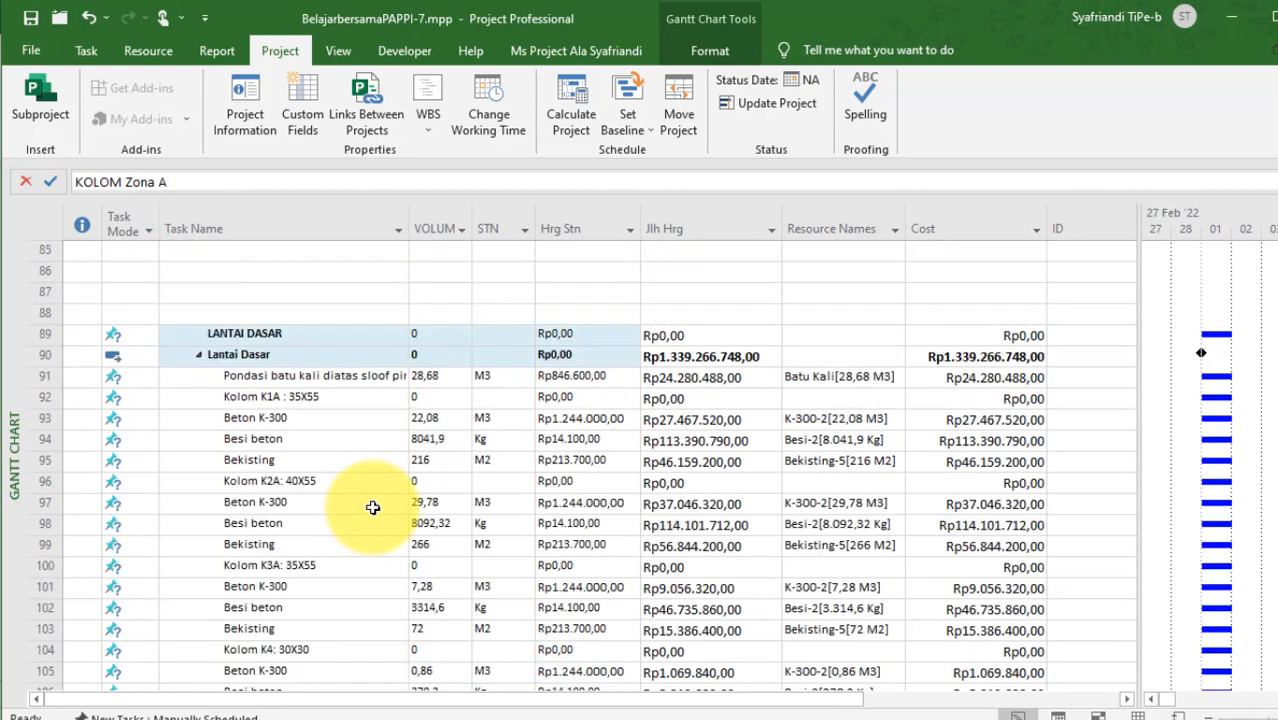
click(42, 396)
scroll(54, 406, down, 1)
scroll(67, 415, down, 2)
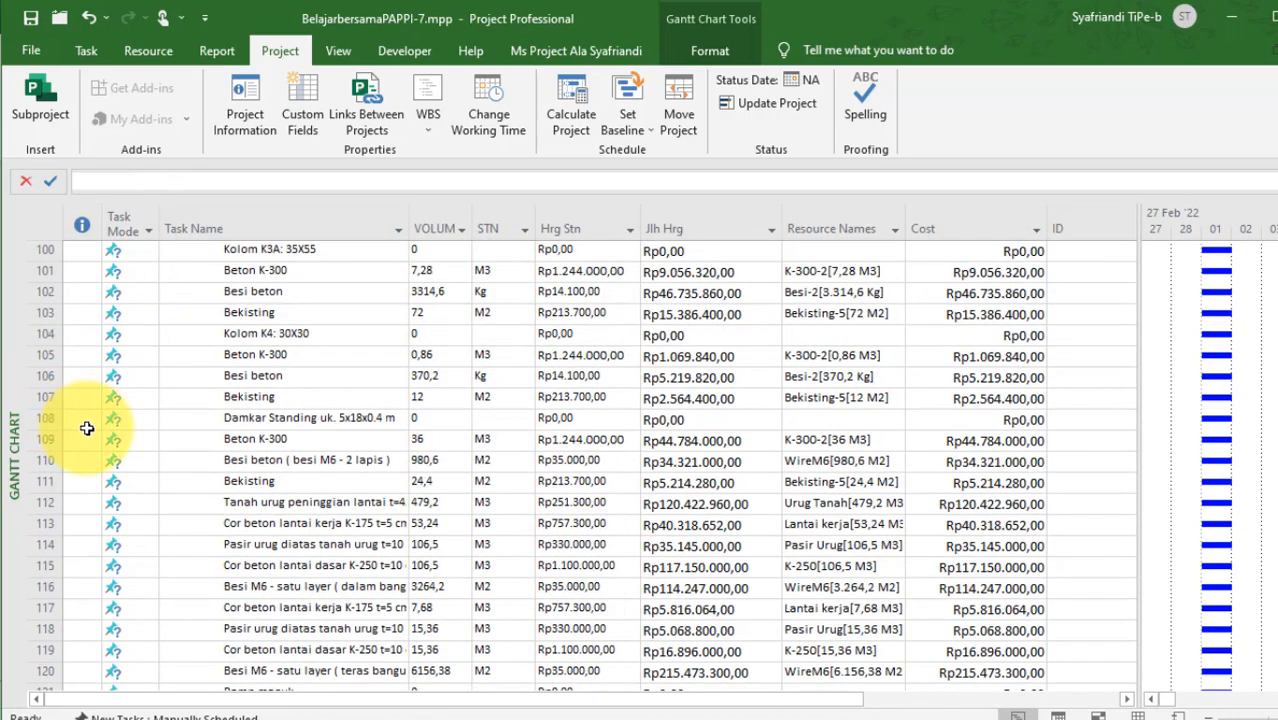
scroll(88, 427, up, 1)
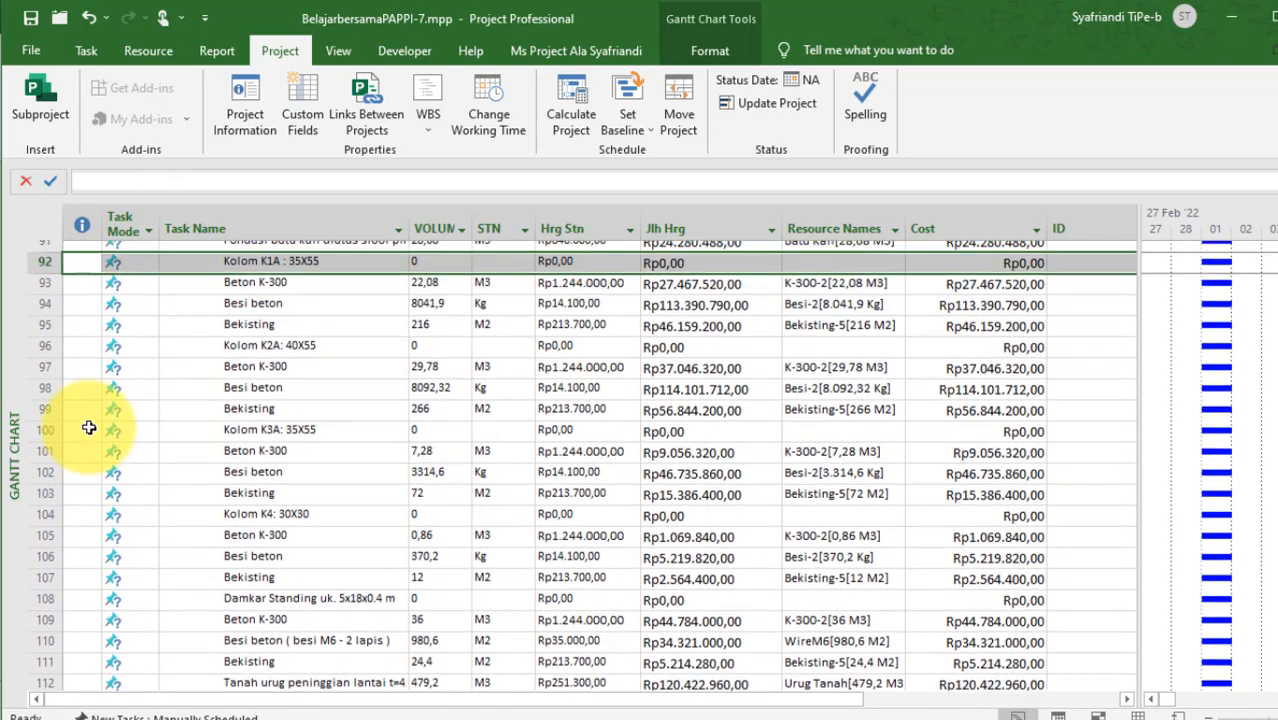
shift+click(46, 587)
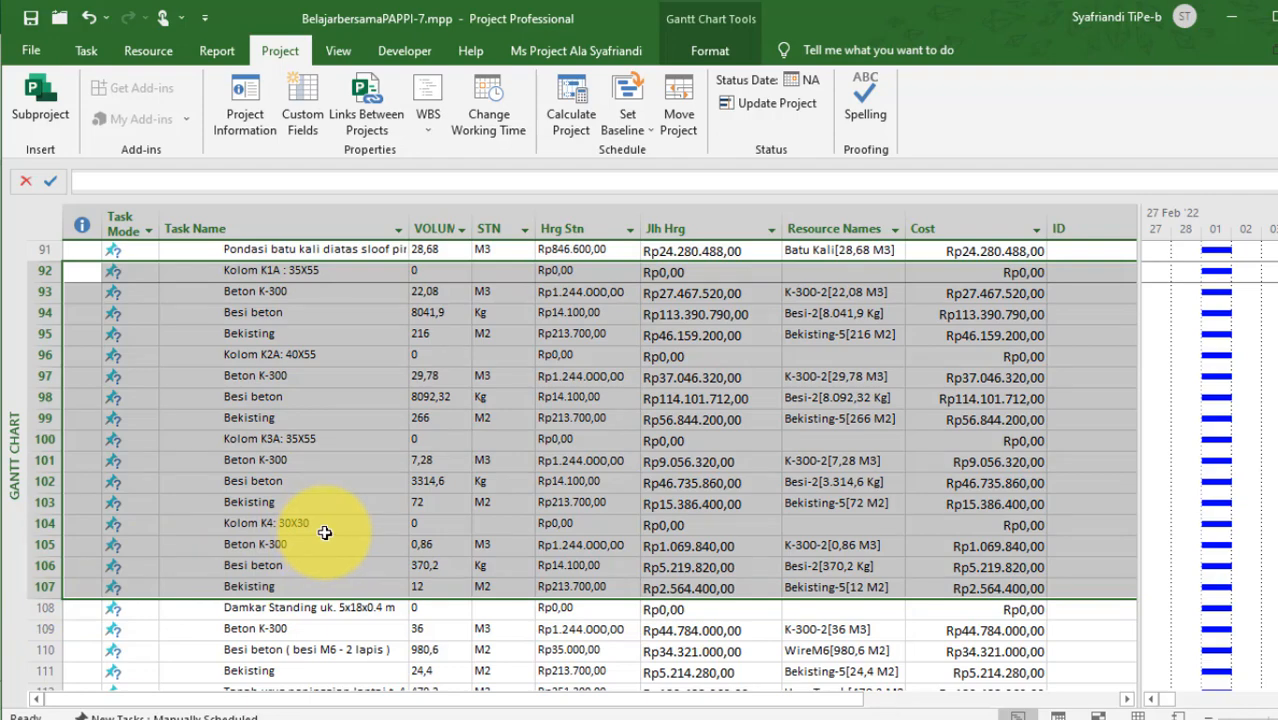
key(Delete)
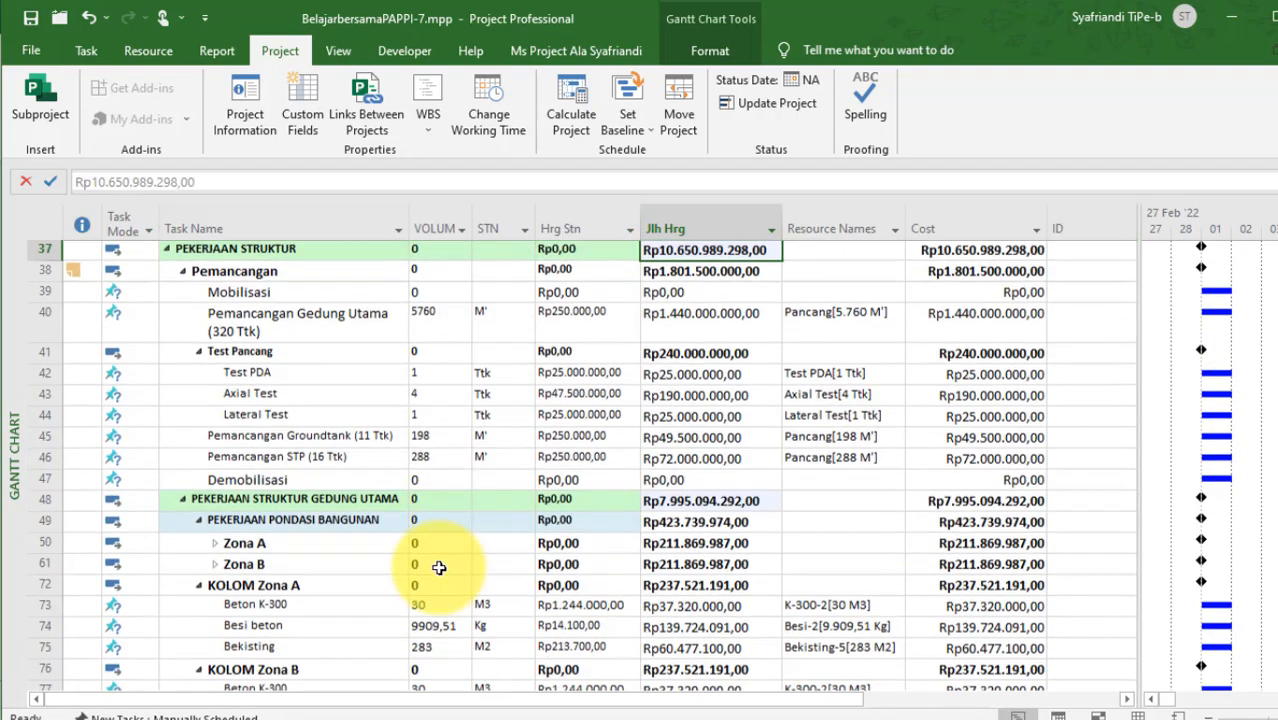
Indent Beton K-300, Besi beton ( besi M6 - 2 lapis ) and Bekisting in rows 93 to 95 as subtasks of Damkar Standing uk. 5x18x0.4 m.
scroll(436, 562, down, 12)
scroll(322, 630, down, 4)
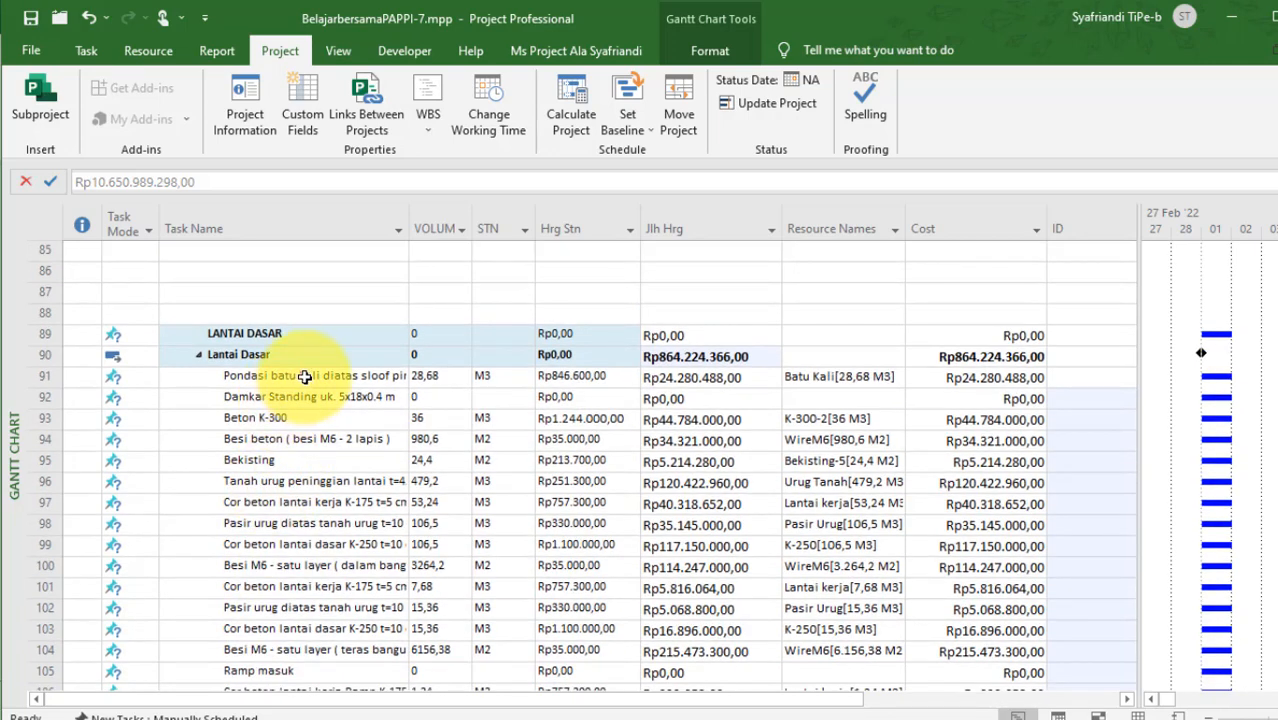
click(305, 376)
click(305, 397)
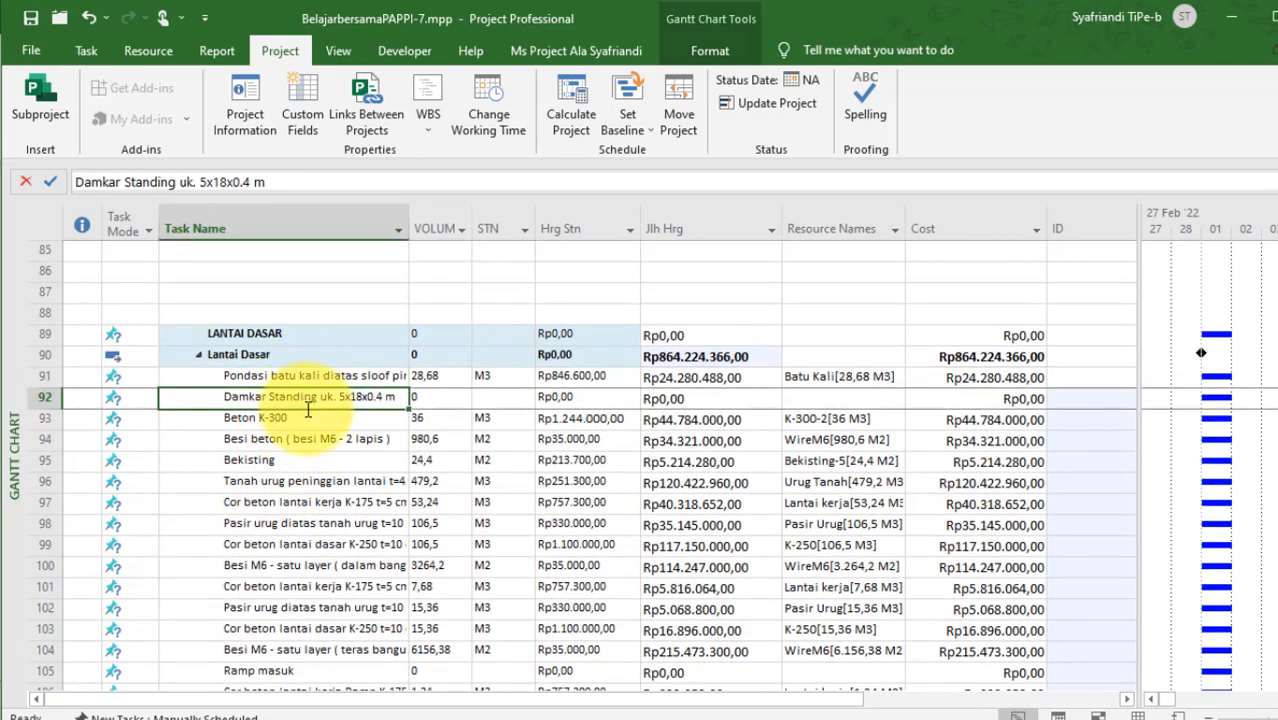
drag(316, 425, 326, 469)
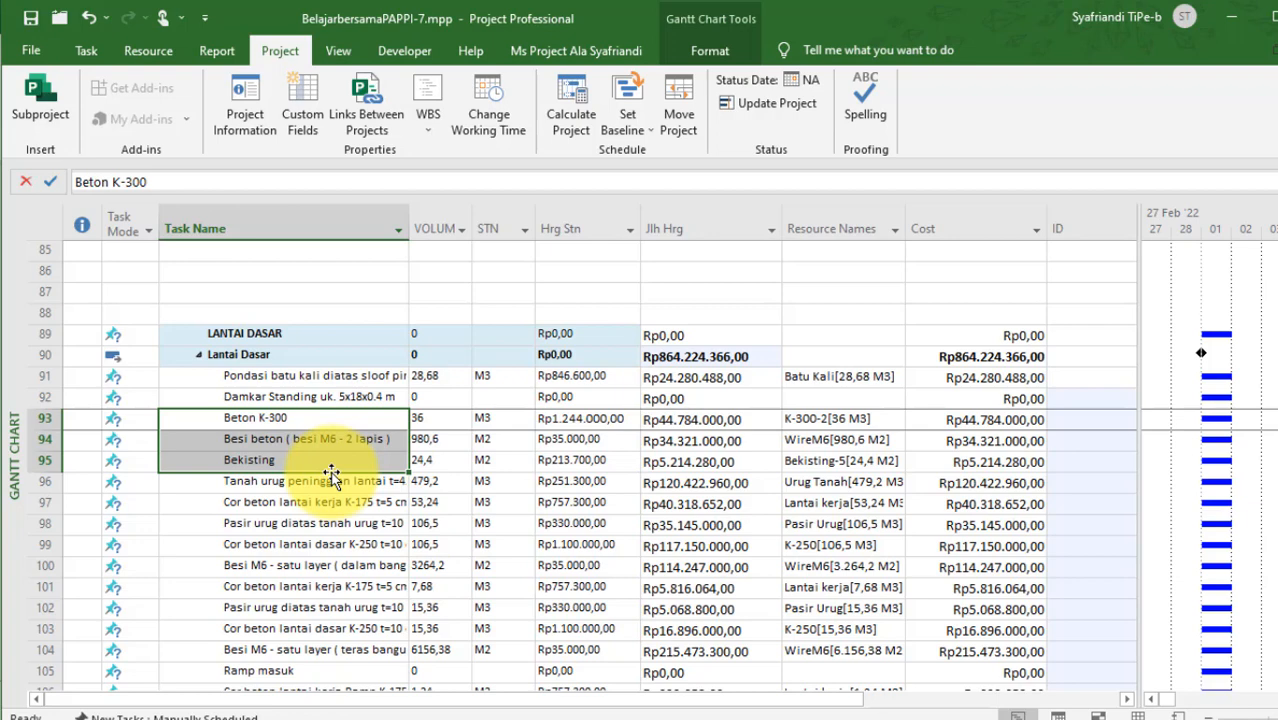
key(alt+shift+Right)
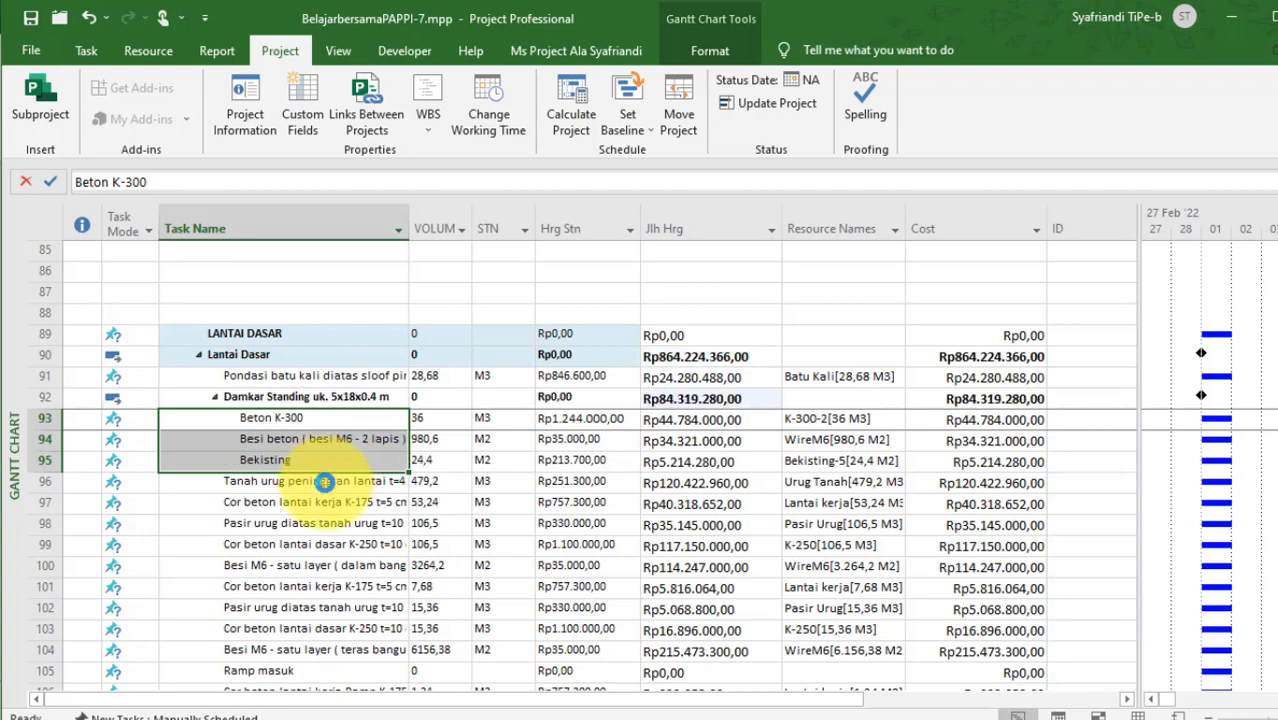
Look through the remaining Lantai Dasar tasks, collapse that summary task and select LANTAI 2 Elev. +3.55.
scroll(325, 481, down, 2)
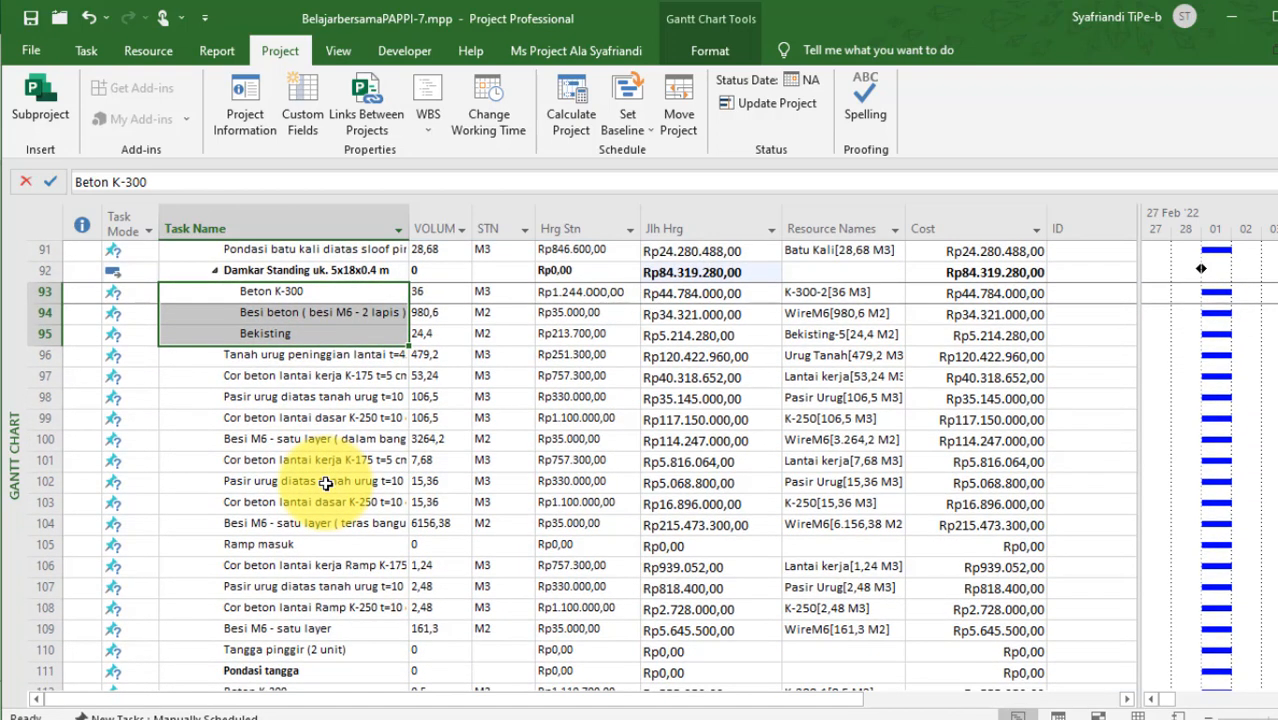
scroll(325, 484, down, 2)
scroll(326, 475, down, 2)
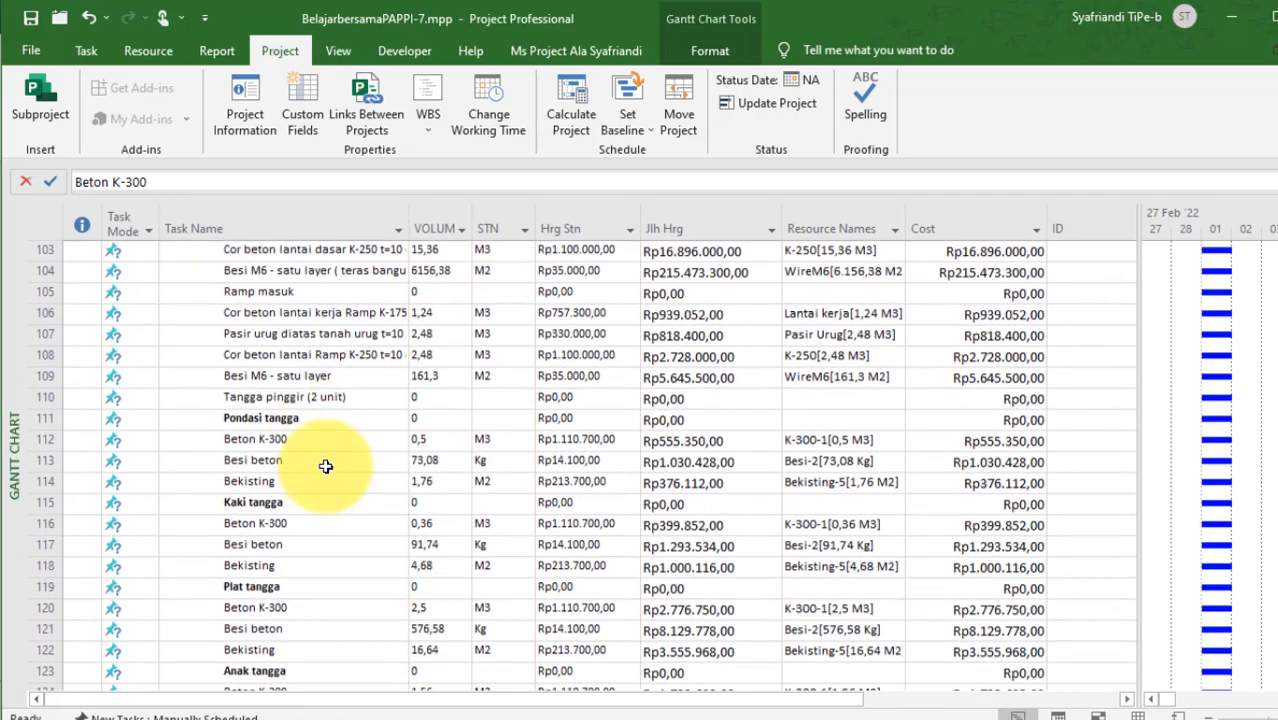
click(322, 417)
scroll(320, 420, up, 2)
scroll(320, 422, up, 3)
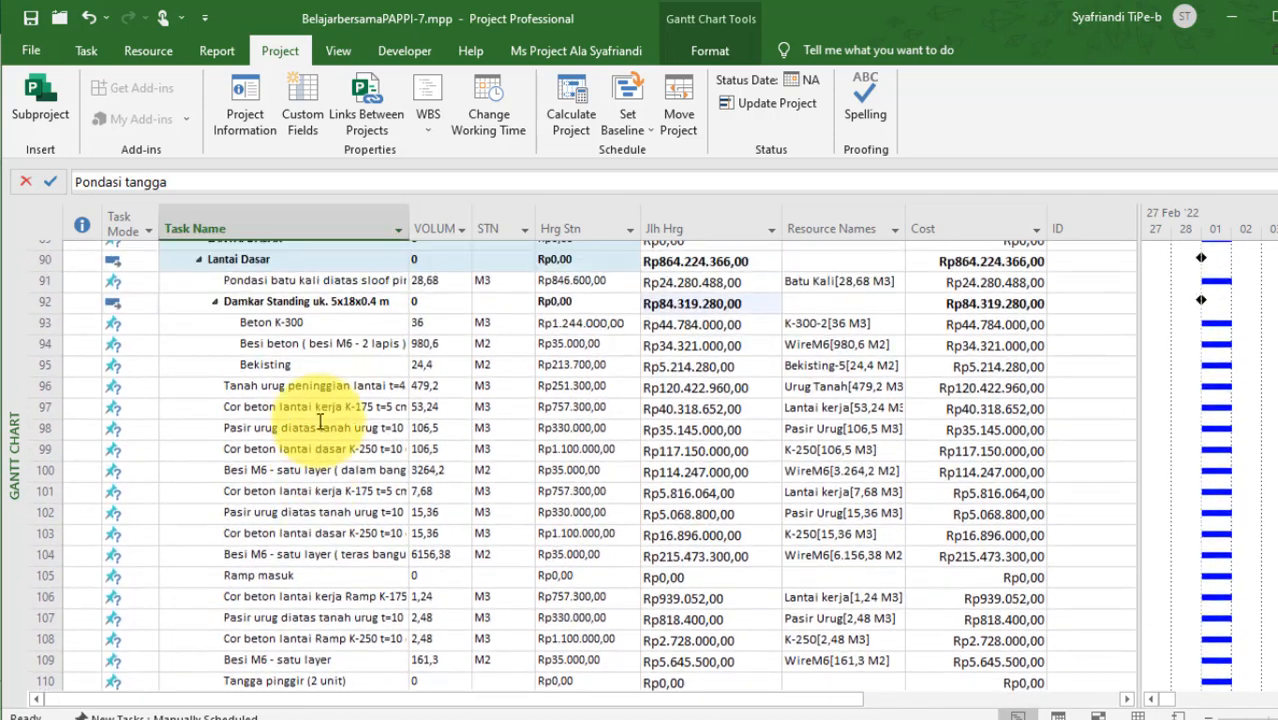
click(197, 291)
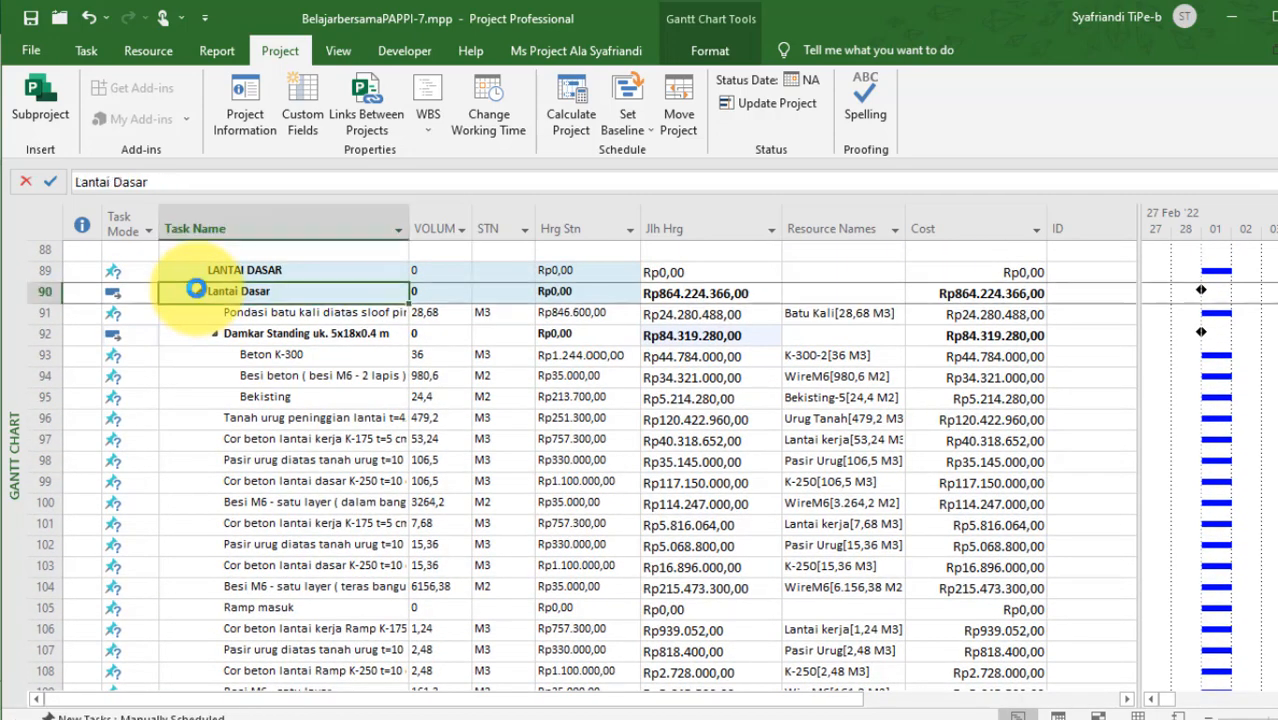
click(197, 291)
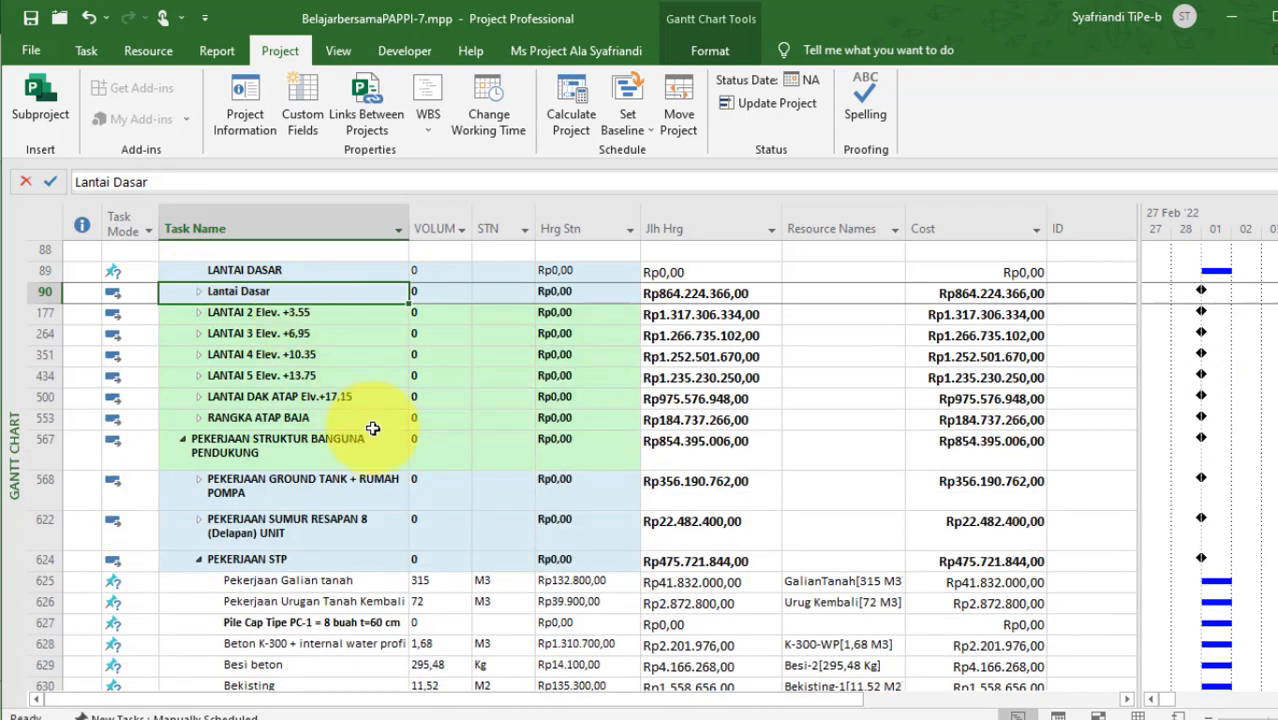
click(323, 311)
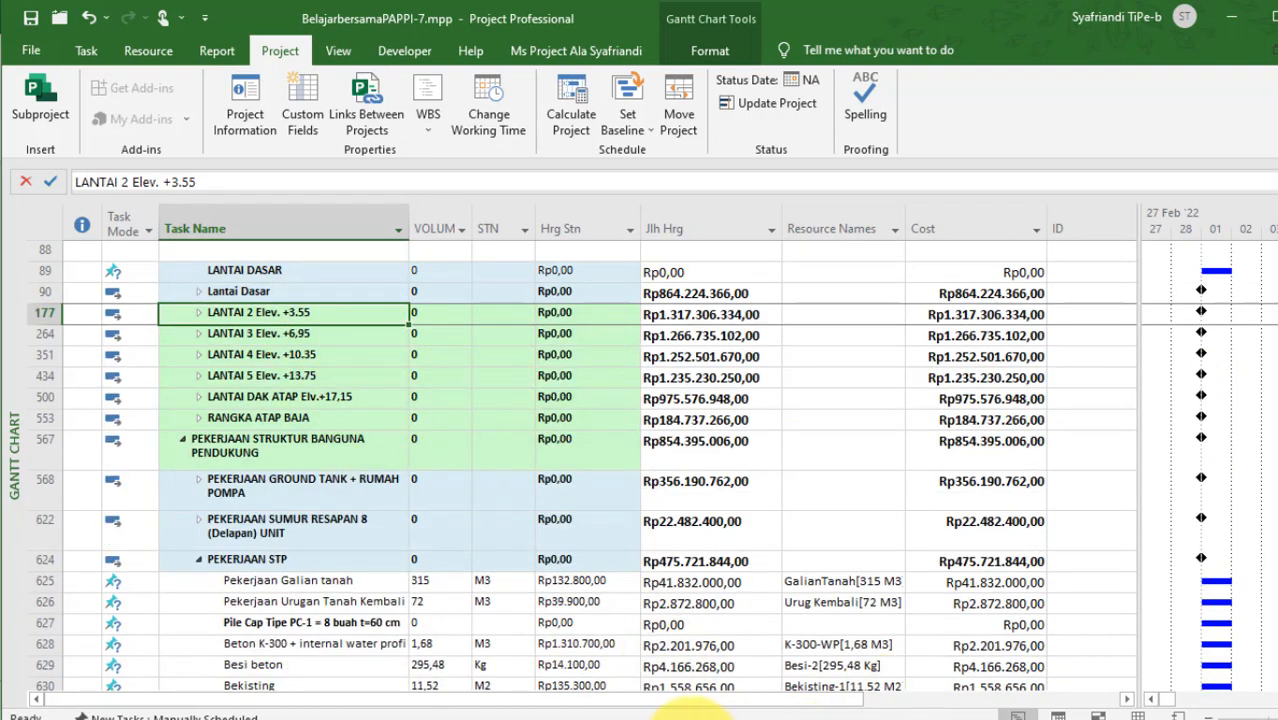
Switch to the PowerPoint file Berlatih dengan PAPPI-2B.pptx and show slide 23 with the Zona A and Zona B column plan.
click(660, 690)
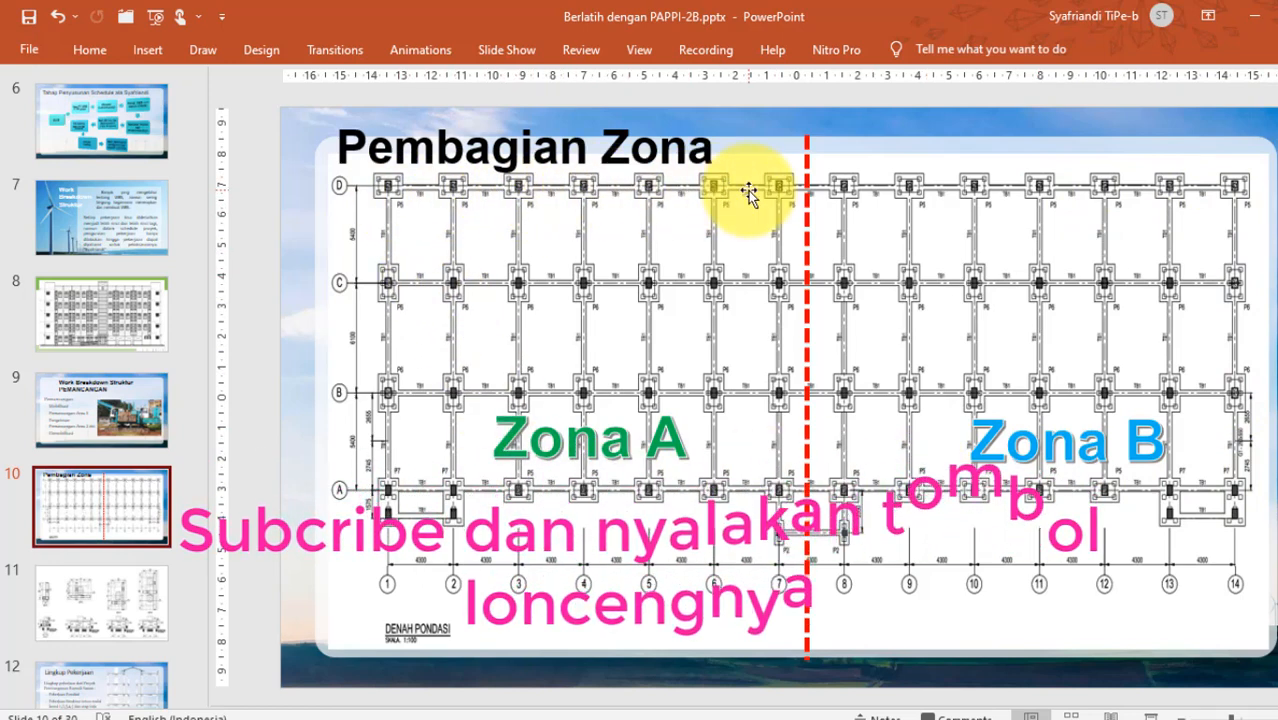
scroll(111, 620, down, 5)
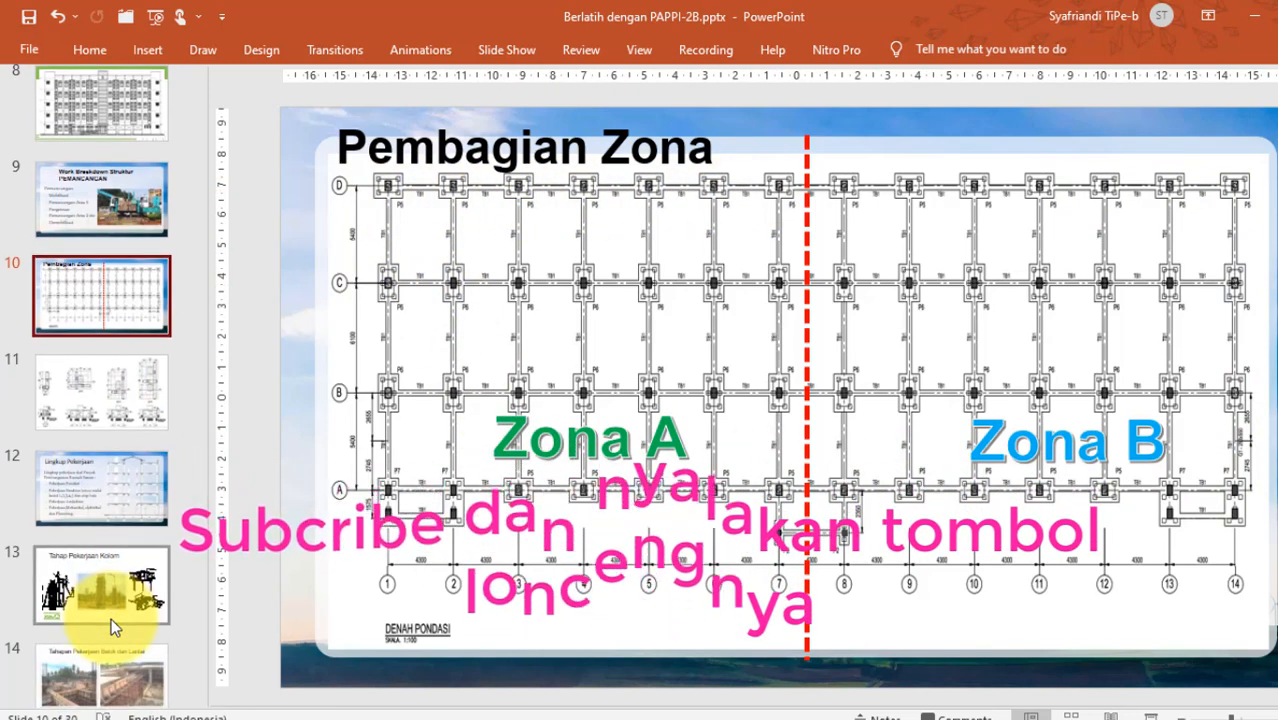
scroll(111, 618, down, 9)
click(101, 410)
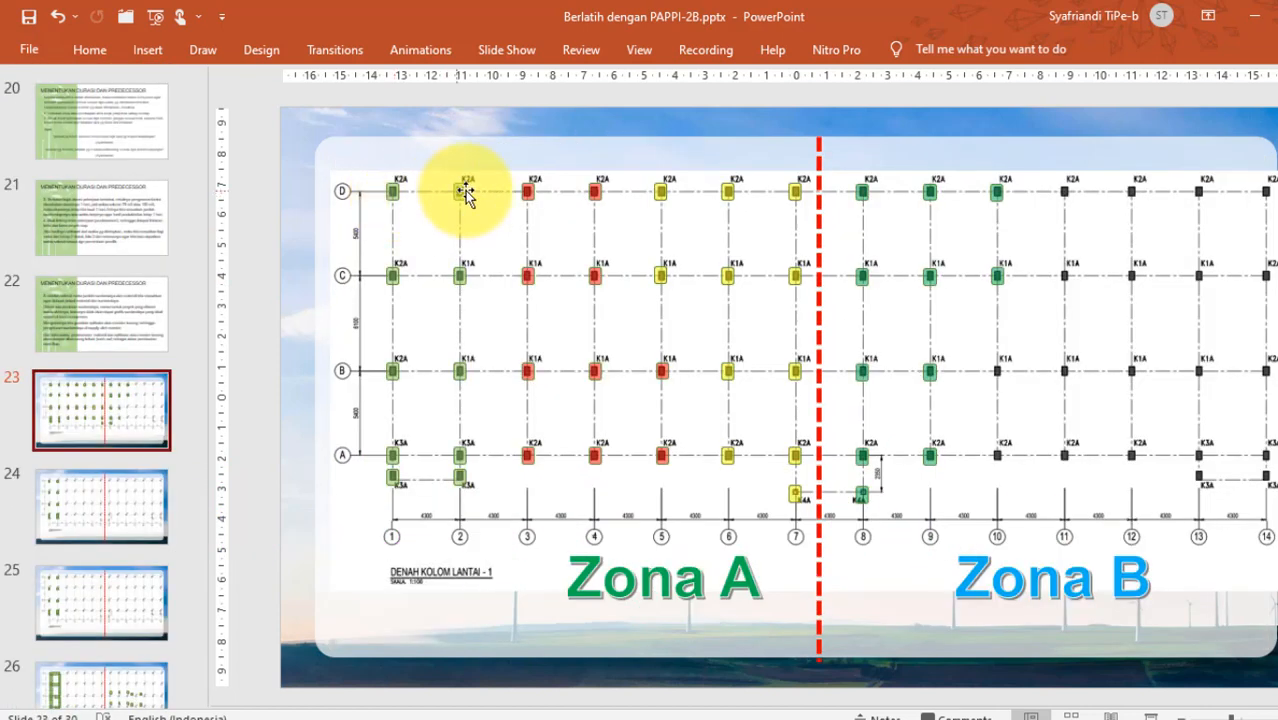